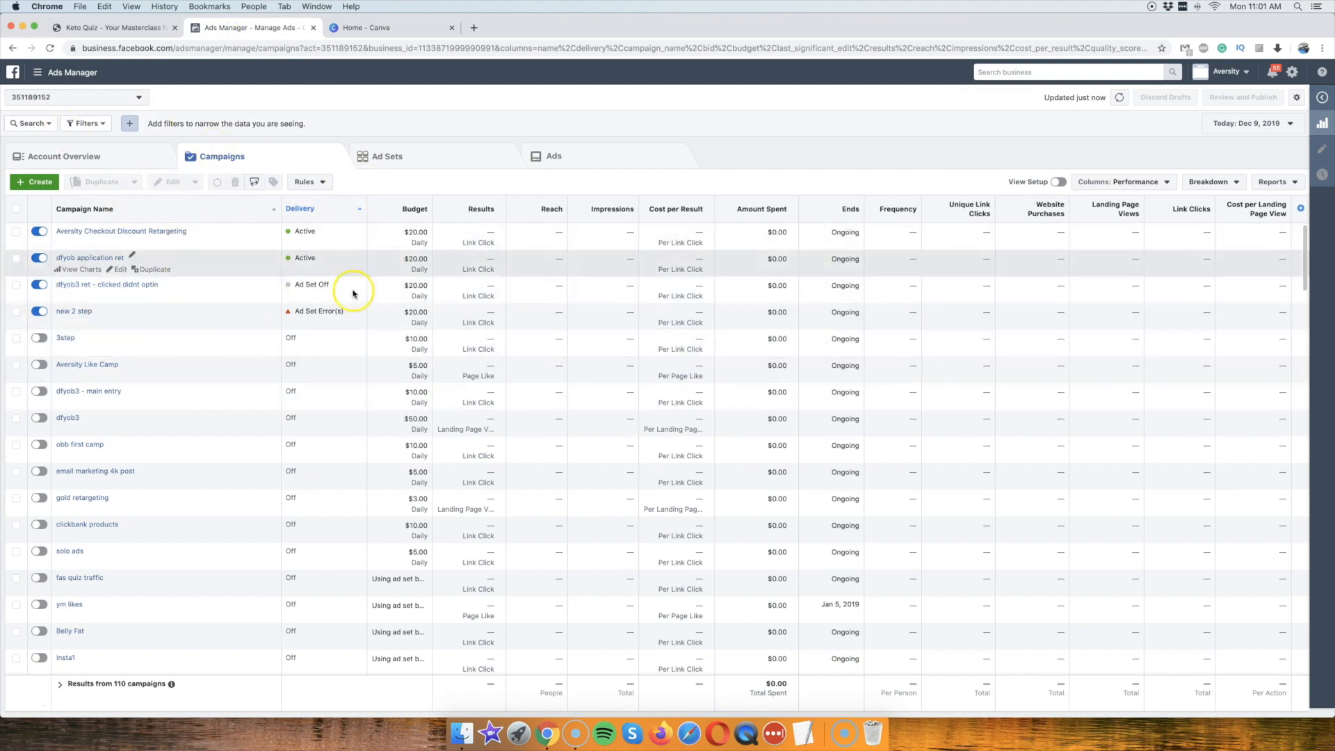
{"action": "scroll", "coordinate": [257, 349], "scroll_direction": "down", "scroll_amount": 3}
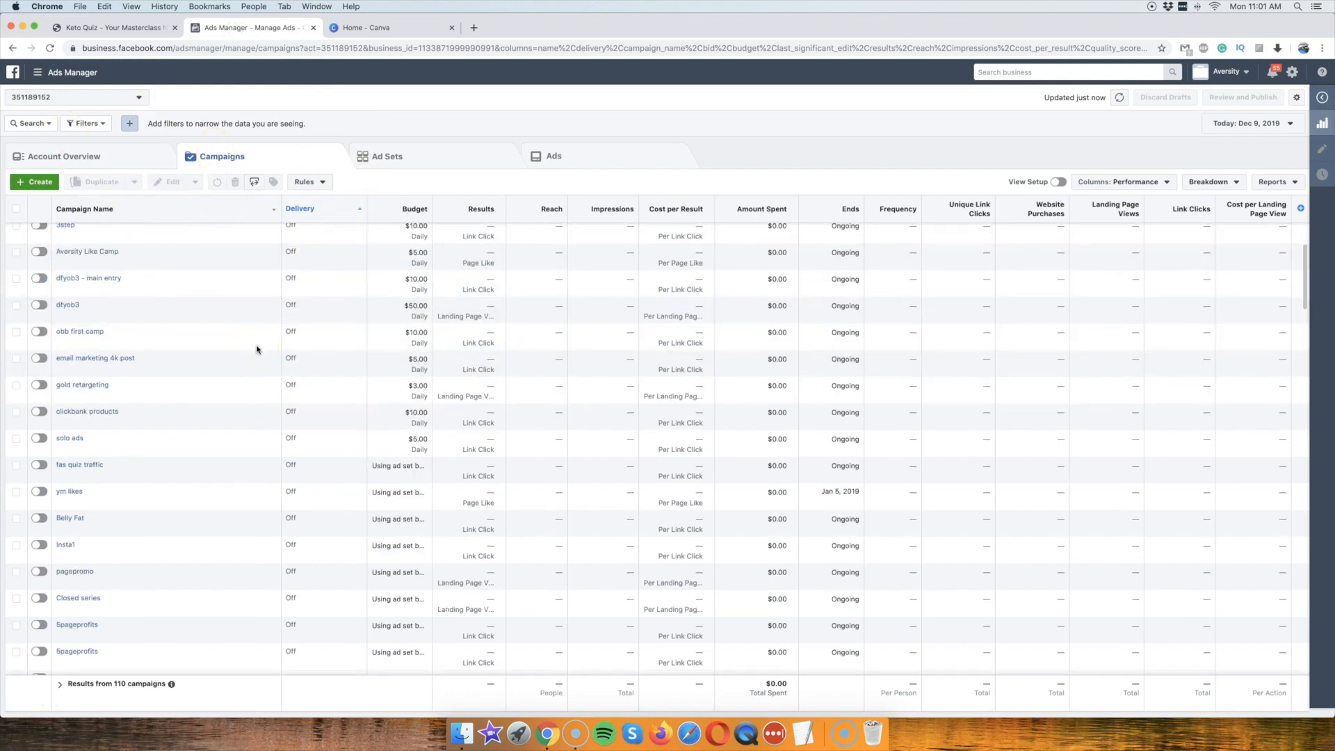
{"action": "scroll", "coordinate": [257, 348], "scroll_direction": "up", "scroll_amount": 5}
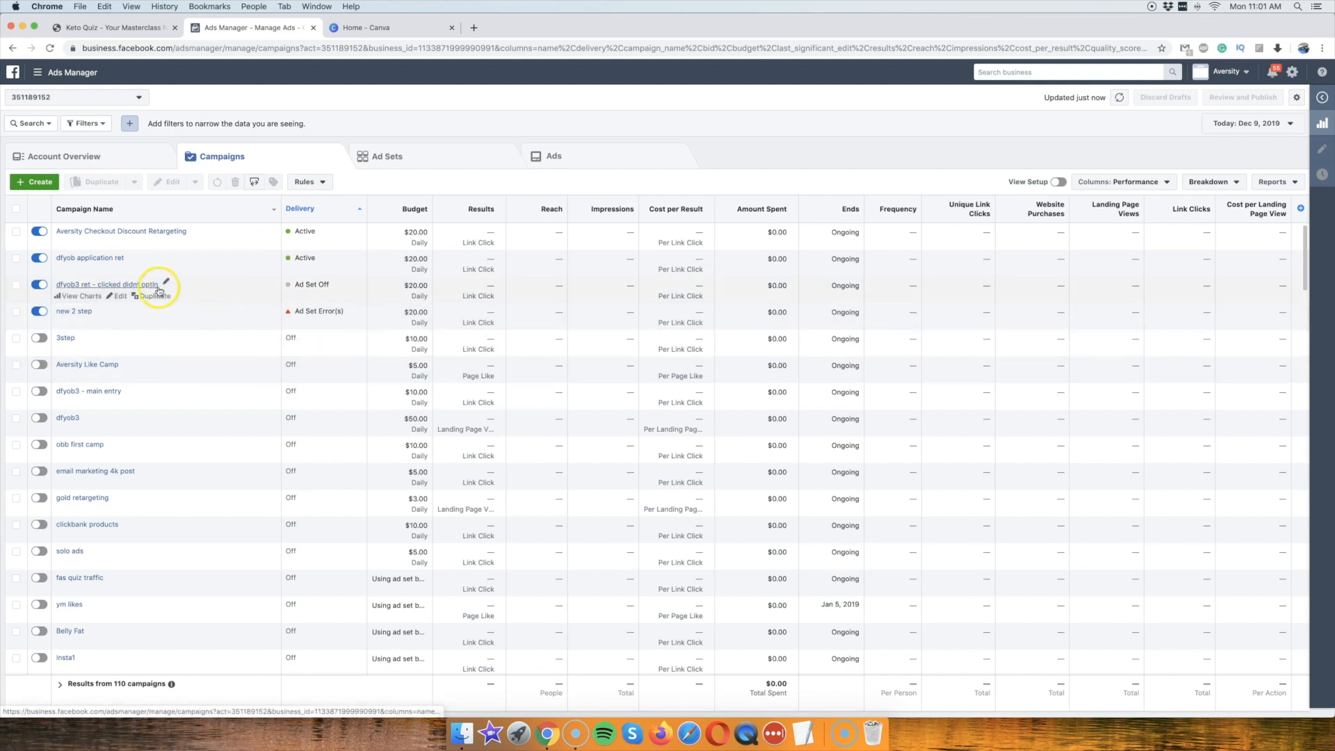
{"action": "mouse_move", "coordinate": [327, 306]}
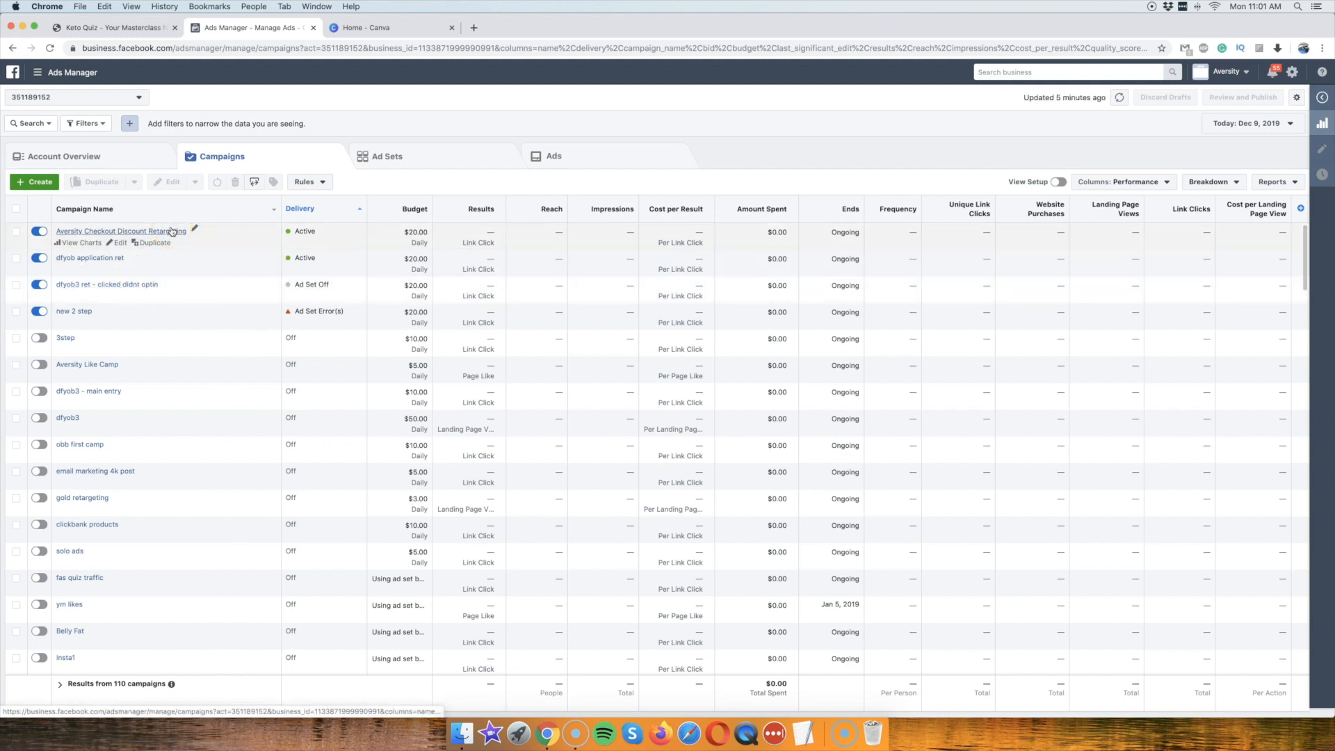
{"action": "left_click", "coordinate": [144, 322]}
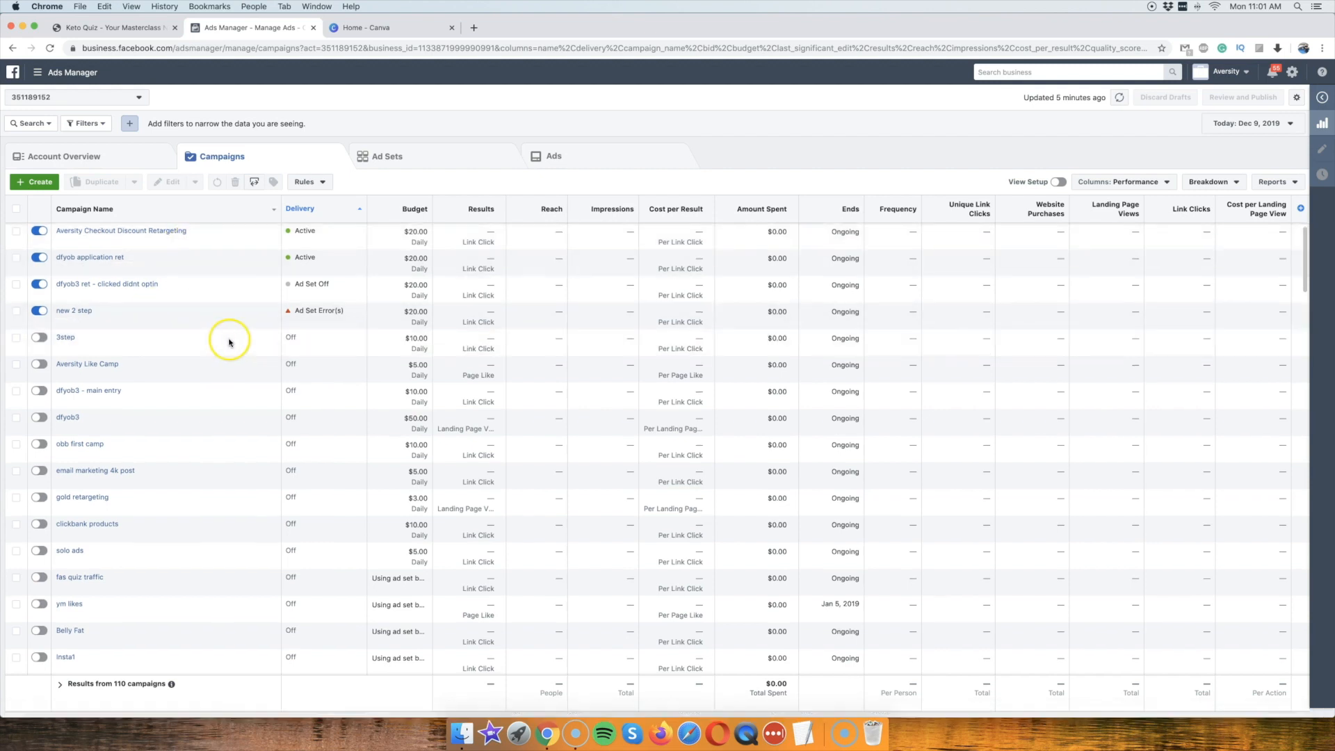
{"action": "left_click", "coordinate": [251, 256]}
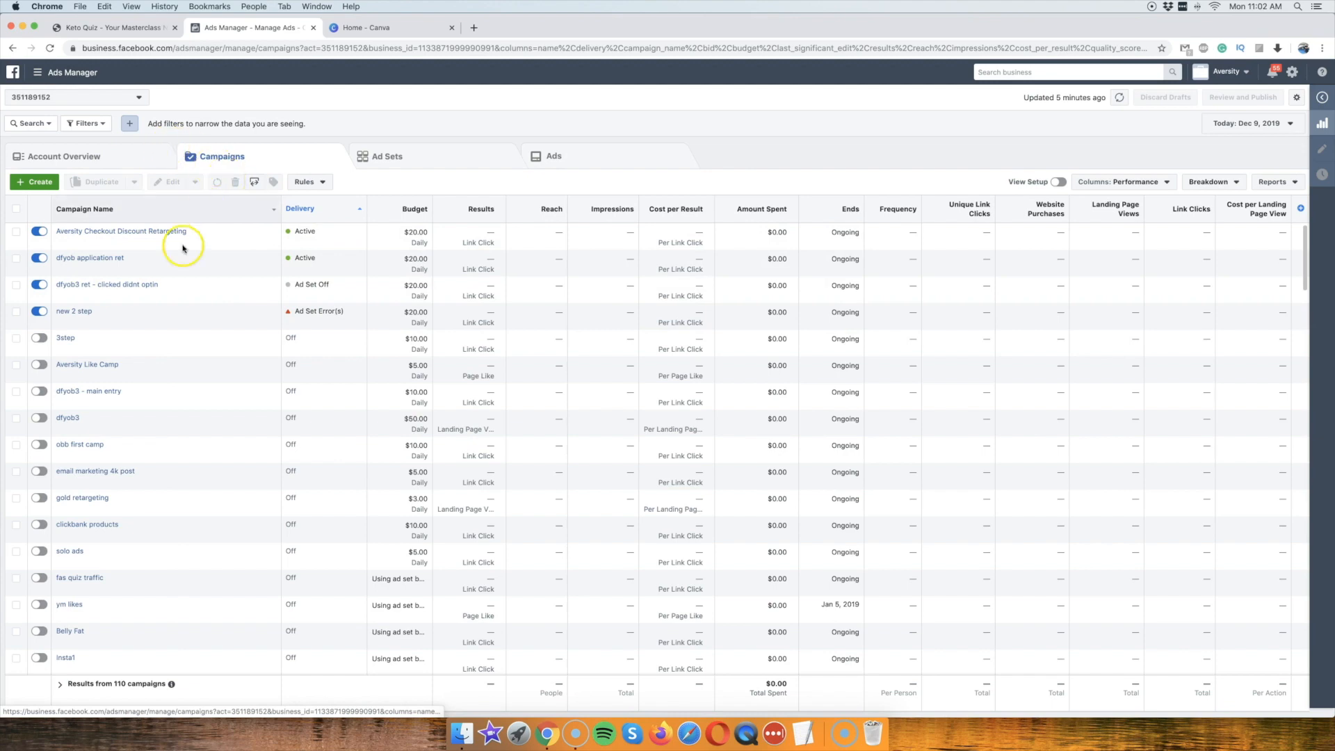
Create a new campaign with the Traffic objective and name it quiz88.
{"action": "left_click", "coordinate": [36, 183]}
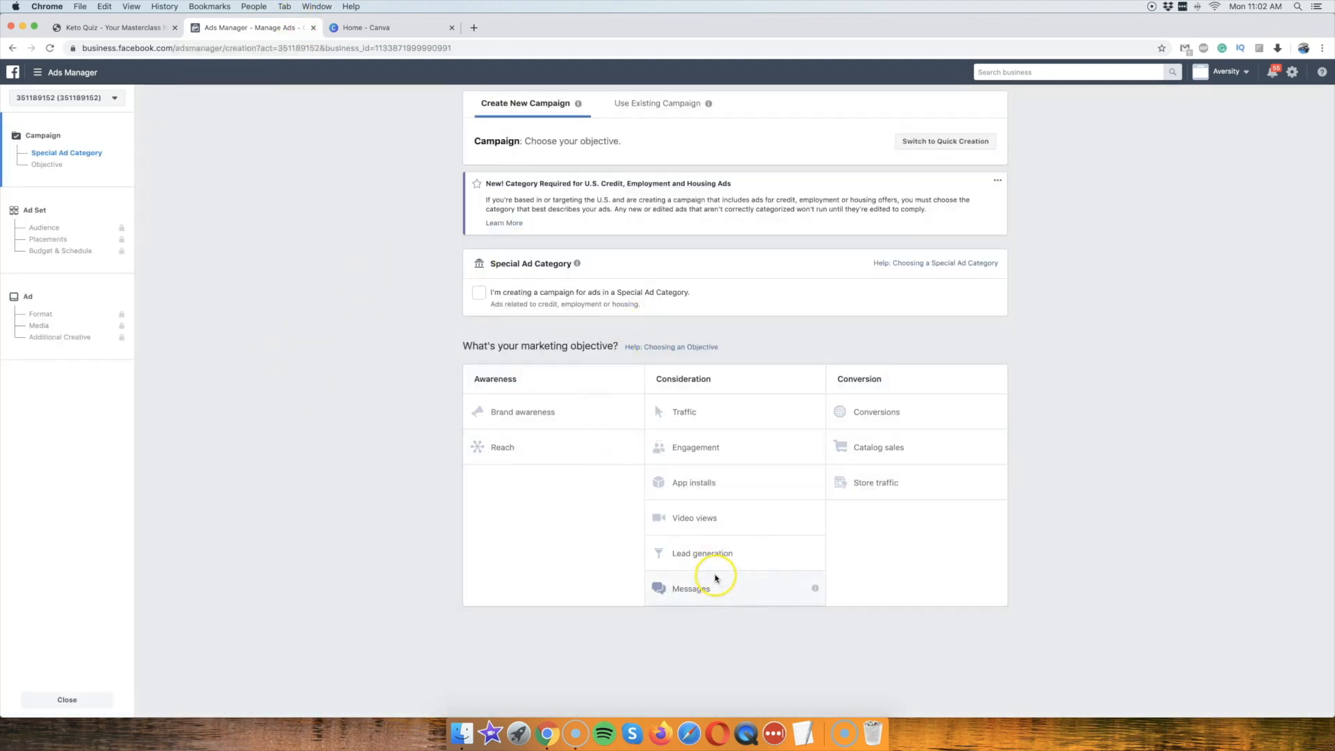
{"action": "left_click", "coordinate": [713, 417]}
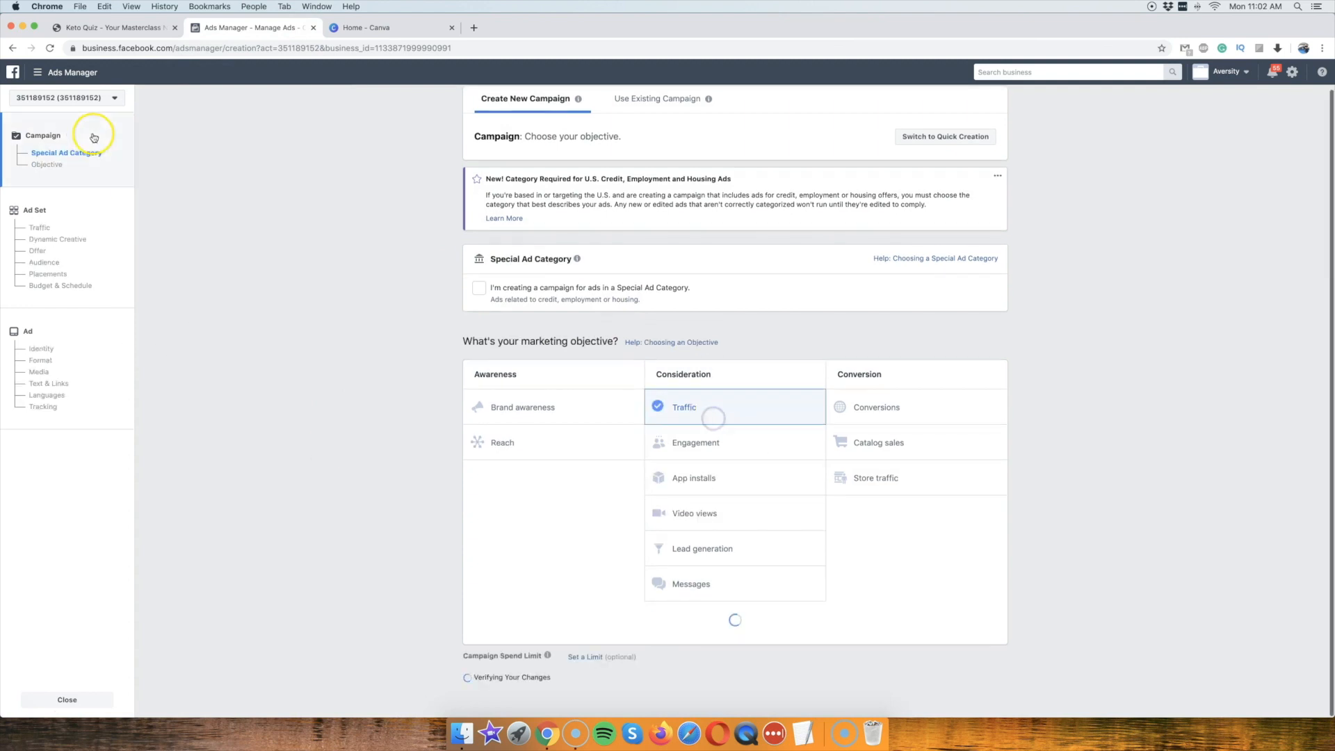
{"action": "double_click", "coordinate": [712, 572]}
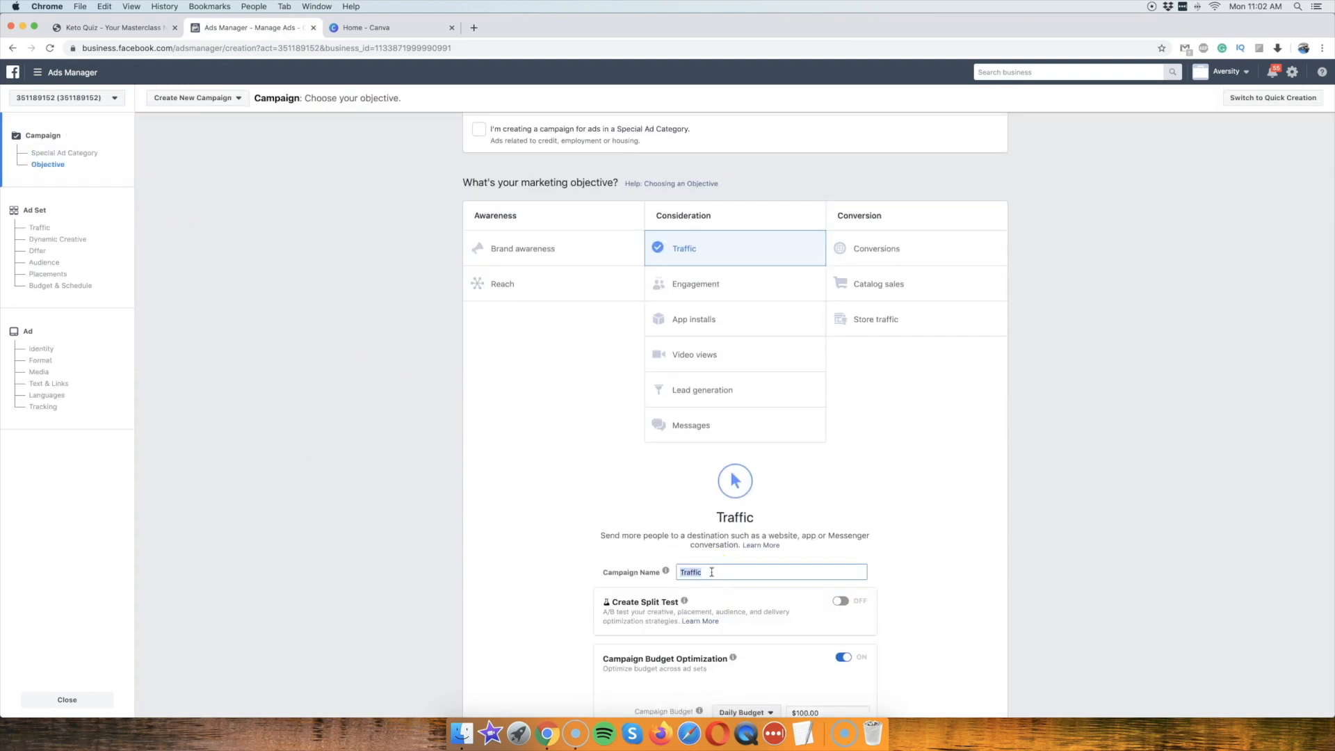
{"action": "type", "text": "quiz88"}
Set the campaign's daily budget to $25.00.
{"action": "scroll", "coordinate": [629, 560], "scroll_direction": "down", "scroll_amount": 5}
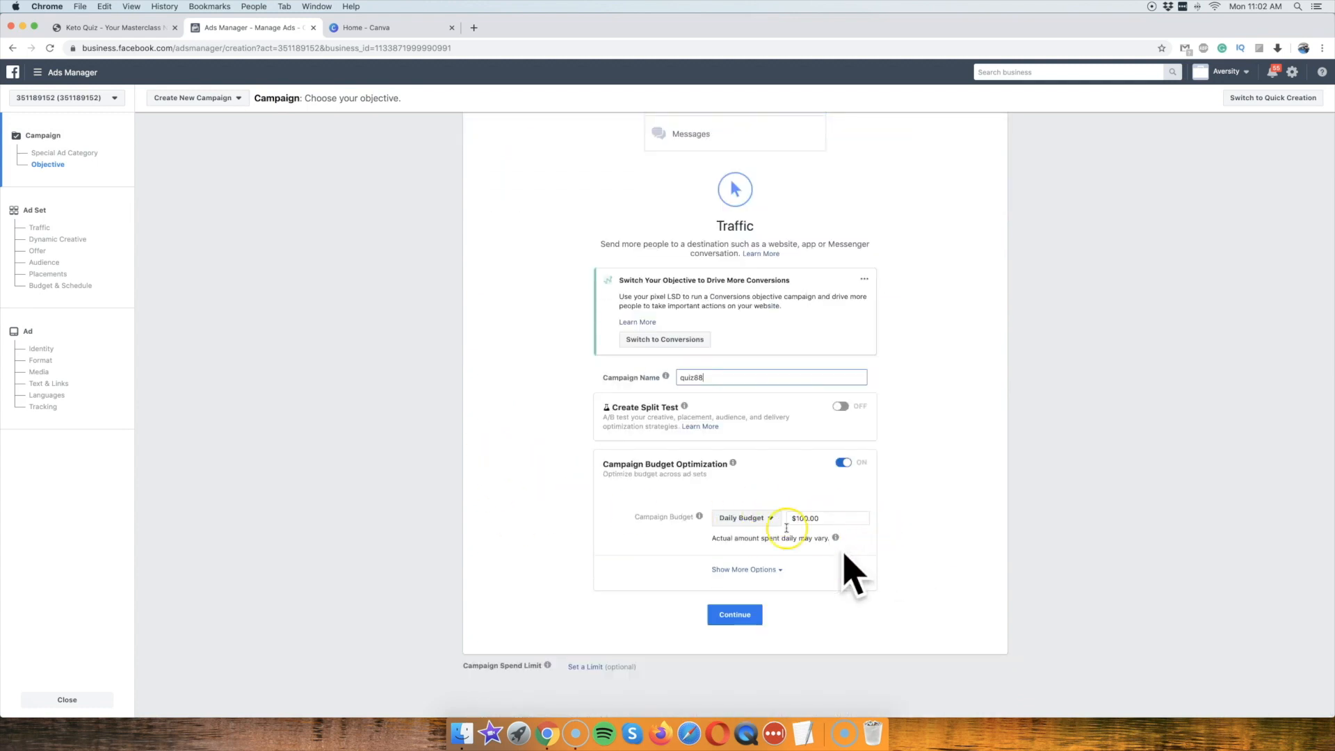
{"action": "left_click", "coordinate": [743, 521]}
{"action": "left_click", "coordinate": [818, 519]}
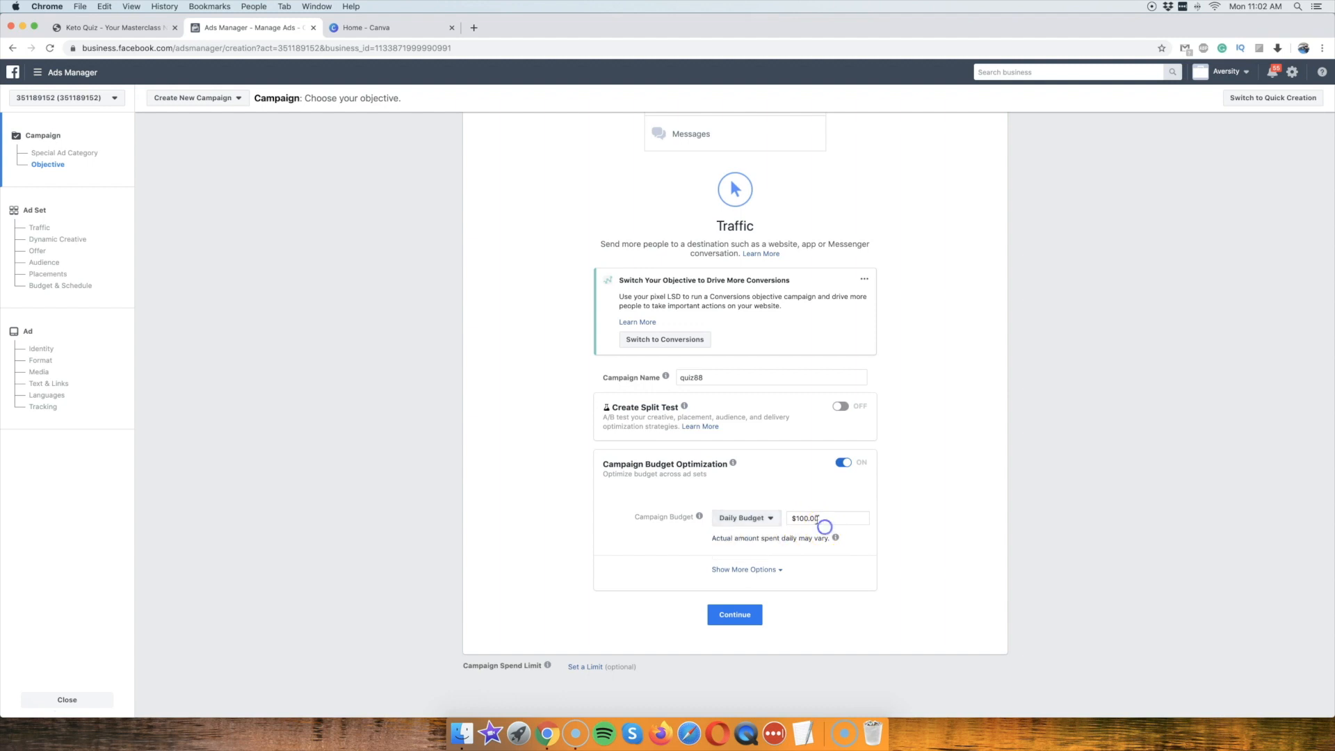
{"action": "left_click", "coordinate": [798, 520]}
{"action": "left_click", "coordinate": [516, 447]}
{"action": "left_click", "coordinate": [799, 519]}
View the keto quiz landing page being promoted and return to the campaign budget settings.
{"action": "left_click", "coordinate": [112, 29]}
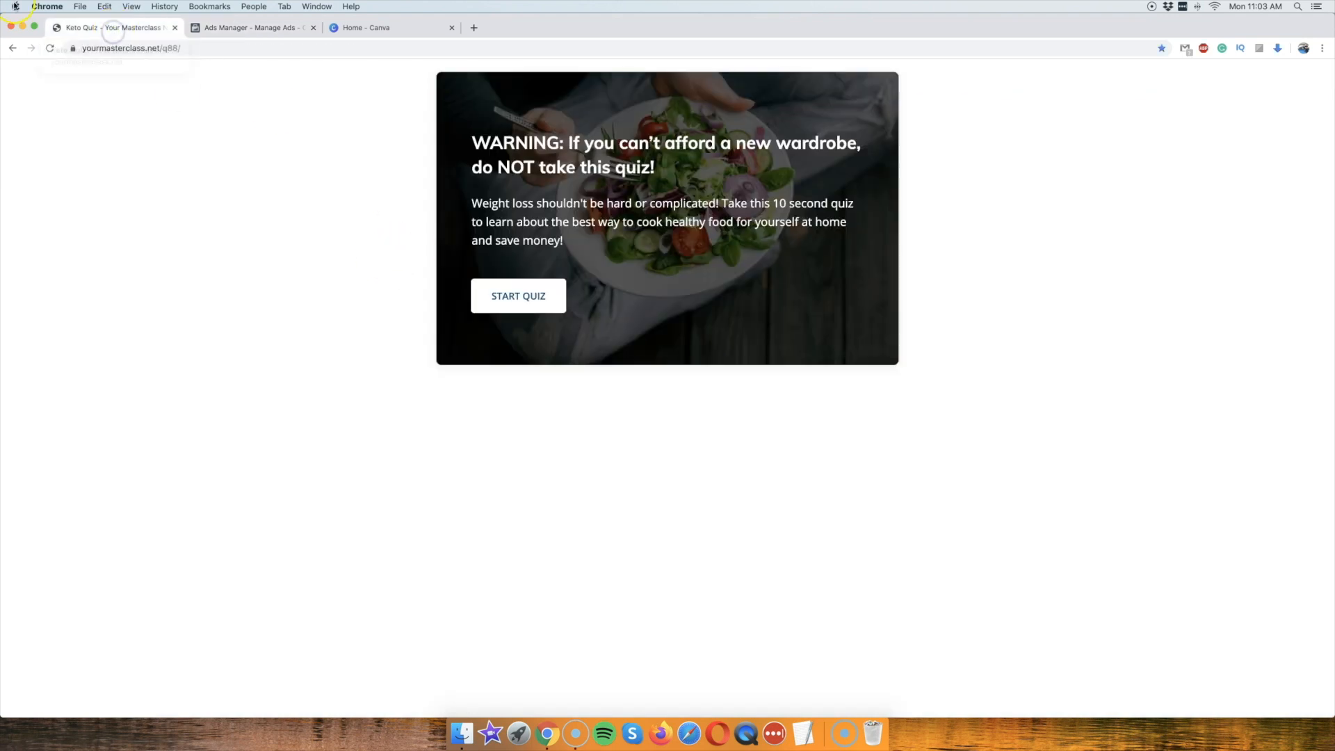
{"action": "left_click", "coordinate": [254, 29]}
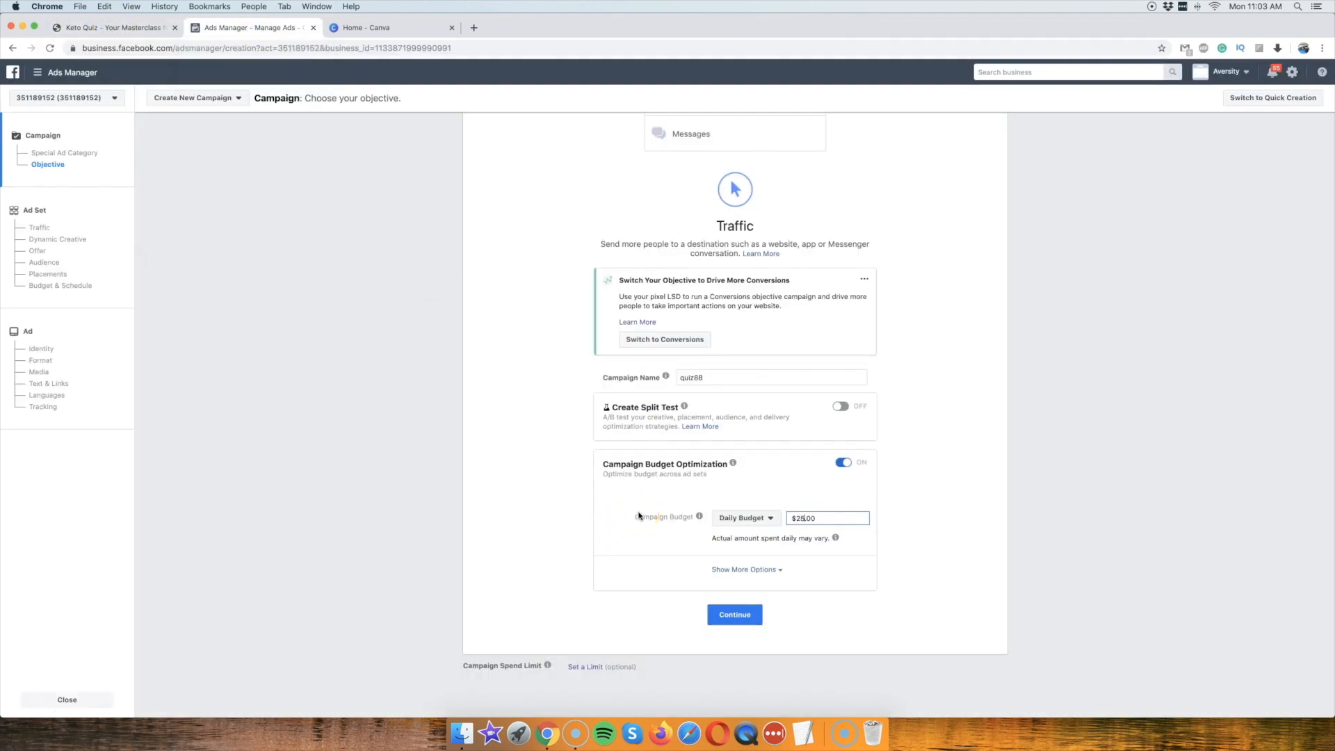
{"action": "left_click", "coordinate": [513, 551]}
{"action": "left_click", "coordinate": [801, 518]}
{"action": "left_click", "coordinate": [566, 551]}
Expand the extra budget options, keep the Daily Budget type, and continue to the ad set setup.
{"action": "left_click", "coordinate": [763, 575]}
{"action": "scroll", "coordinate": [498, 515], "scroll_direction": "down", "scroll_amount": 2}
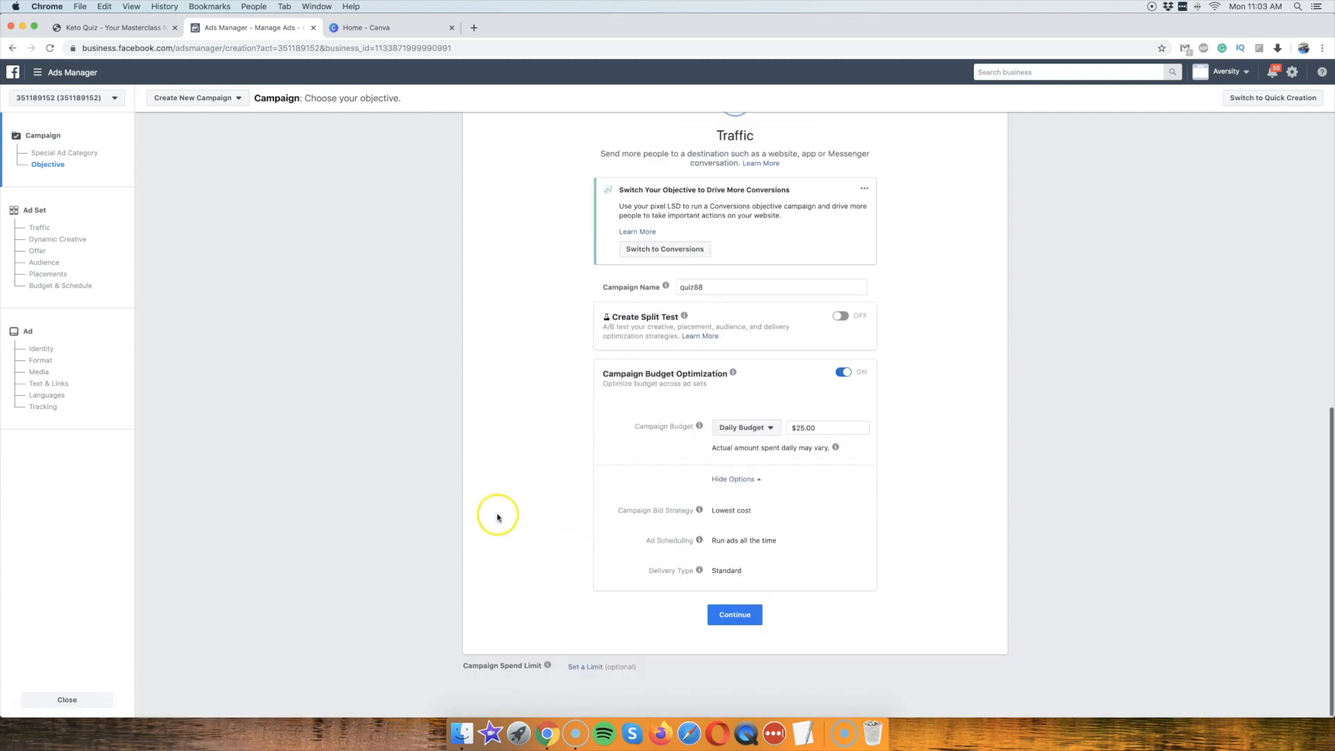
{"action": "left_click", "coordinate": [522, 501]}
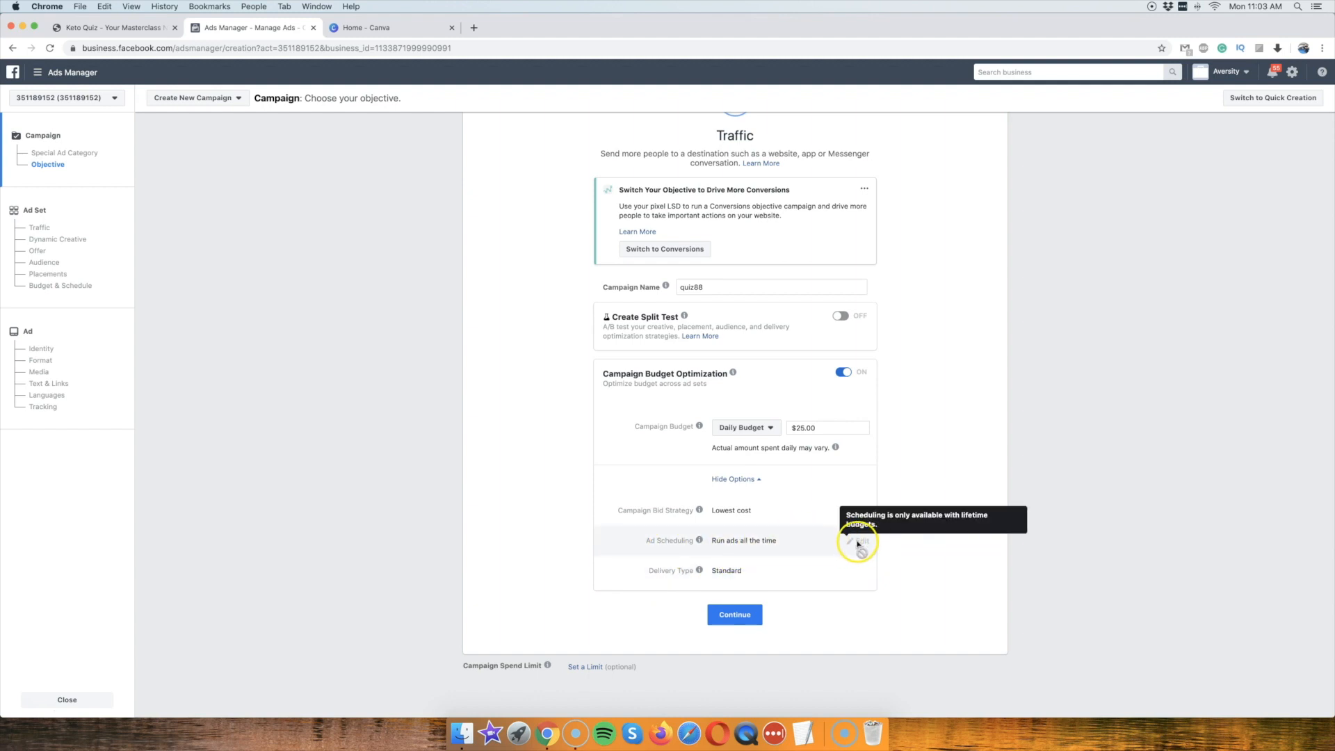
{"action": "left_click", "coordinate": [748, 431]}
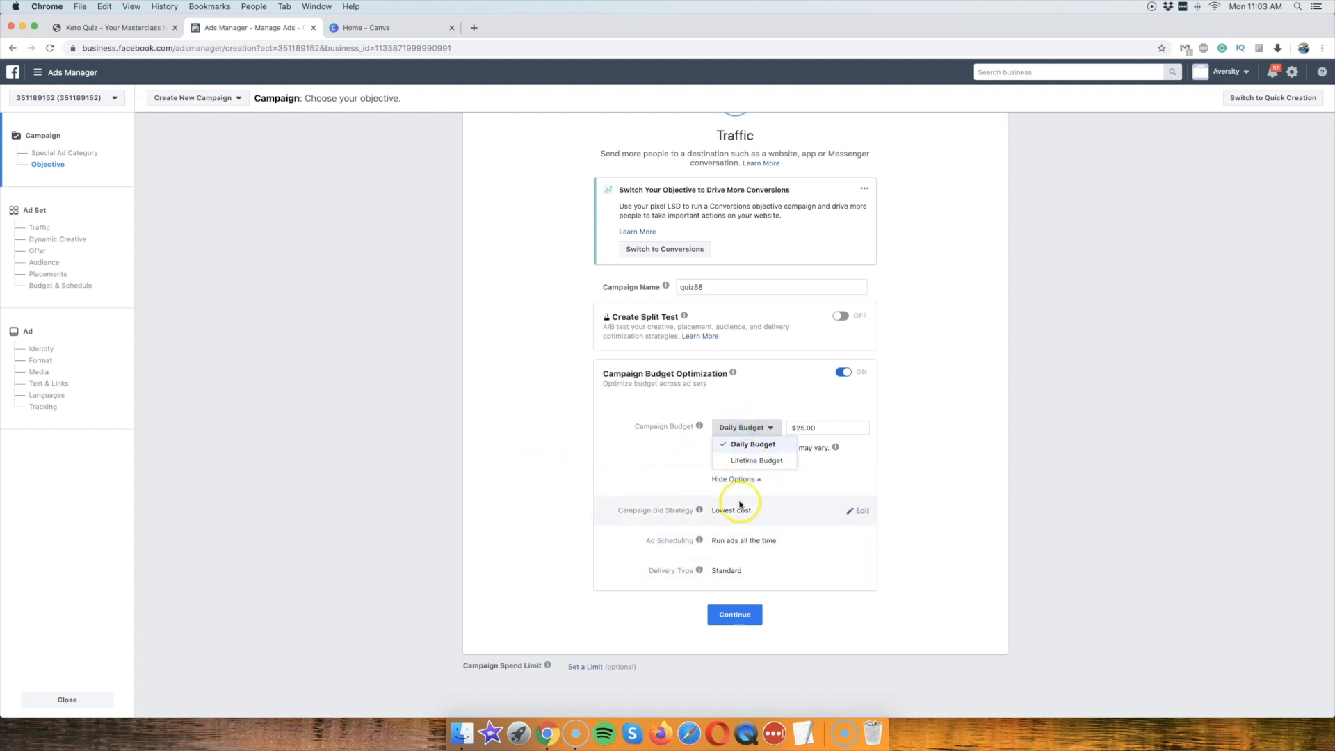
{"action": "left_click", "coordinate": [526, 483]}
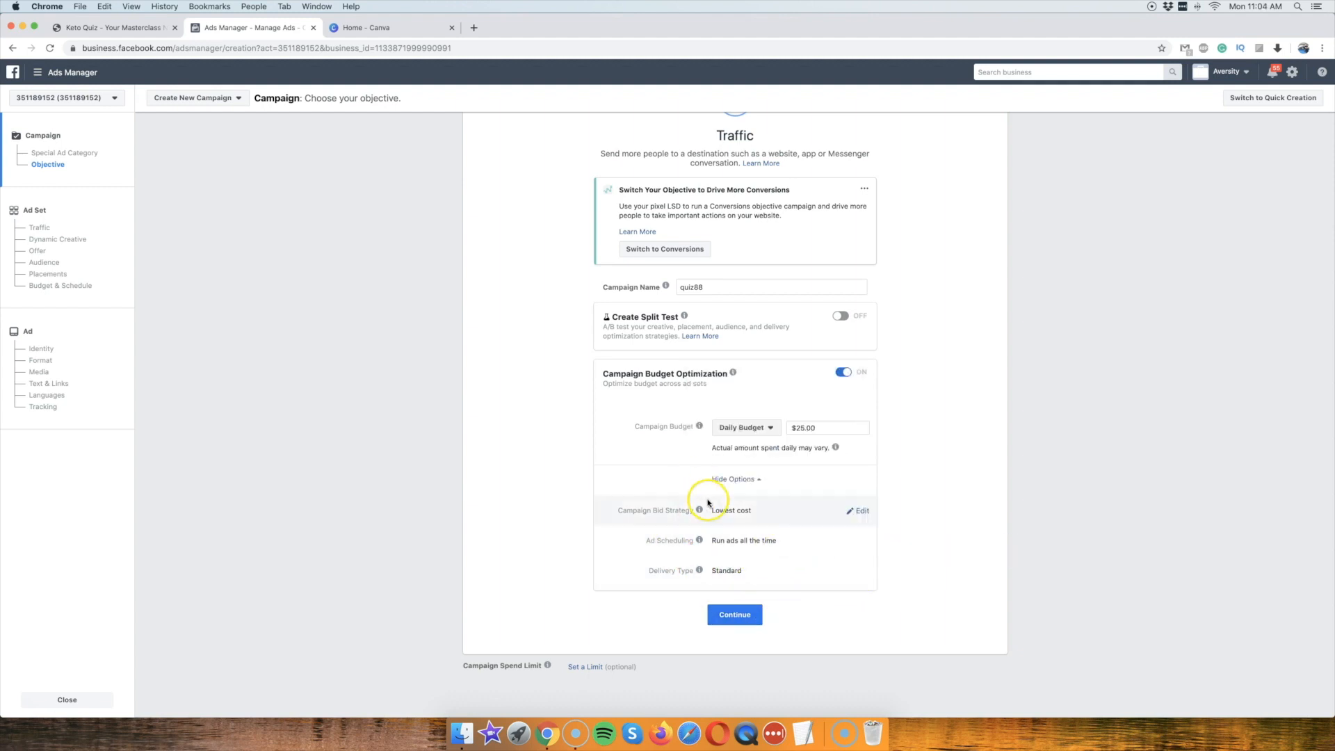
{"action": "left_click", "coordinate": [733, 616]}
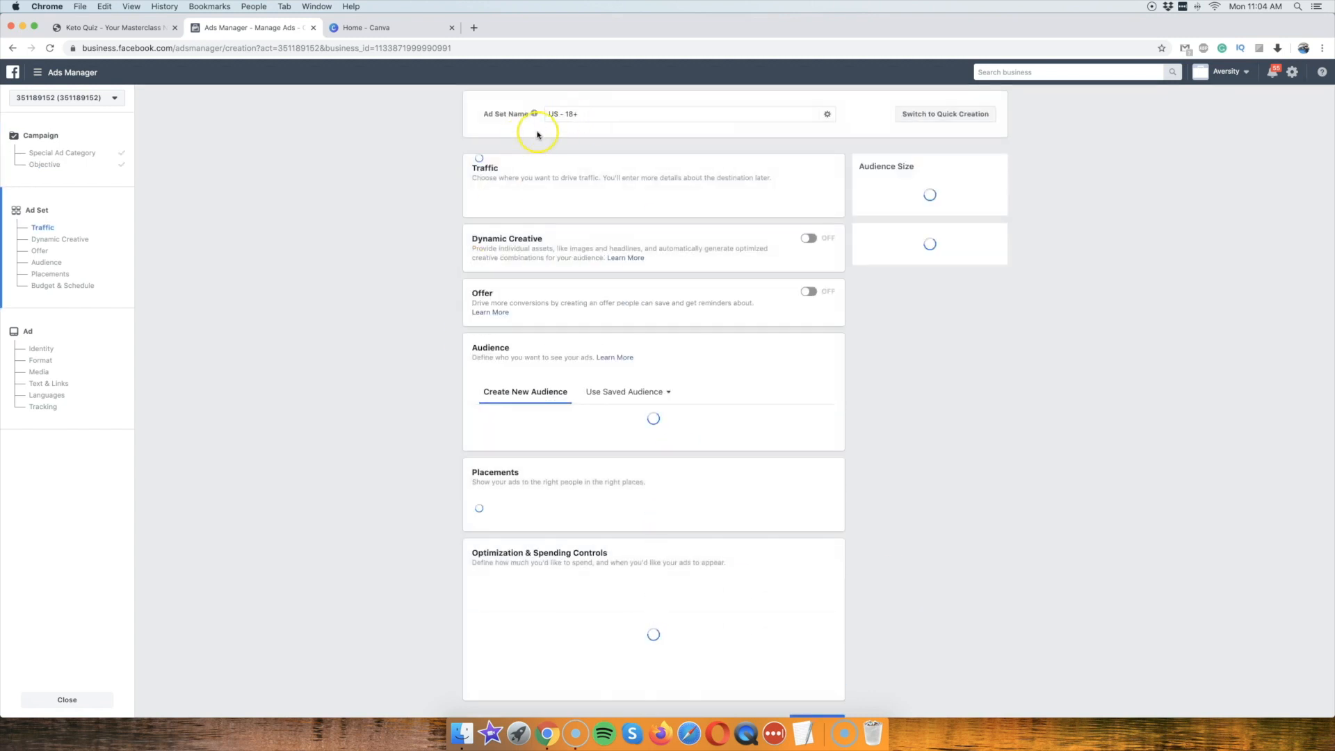
Look through the ad set's traffic, audience, placements, and optimization and spending sections.
{"action": "left_click", "coordinate": [584, 114]}
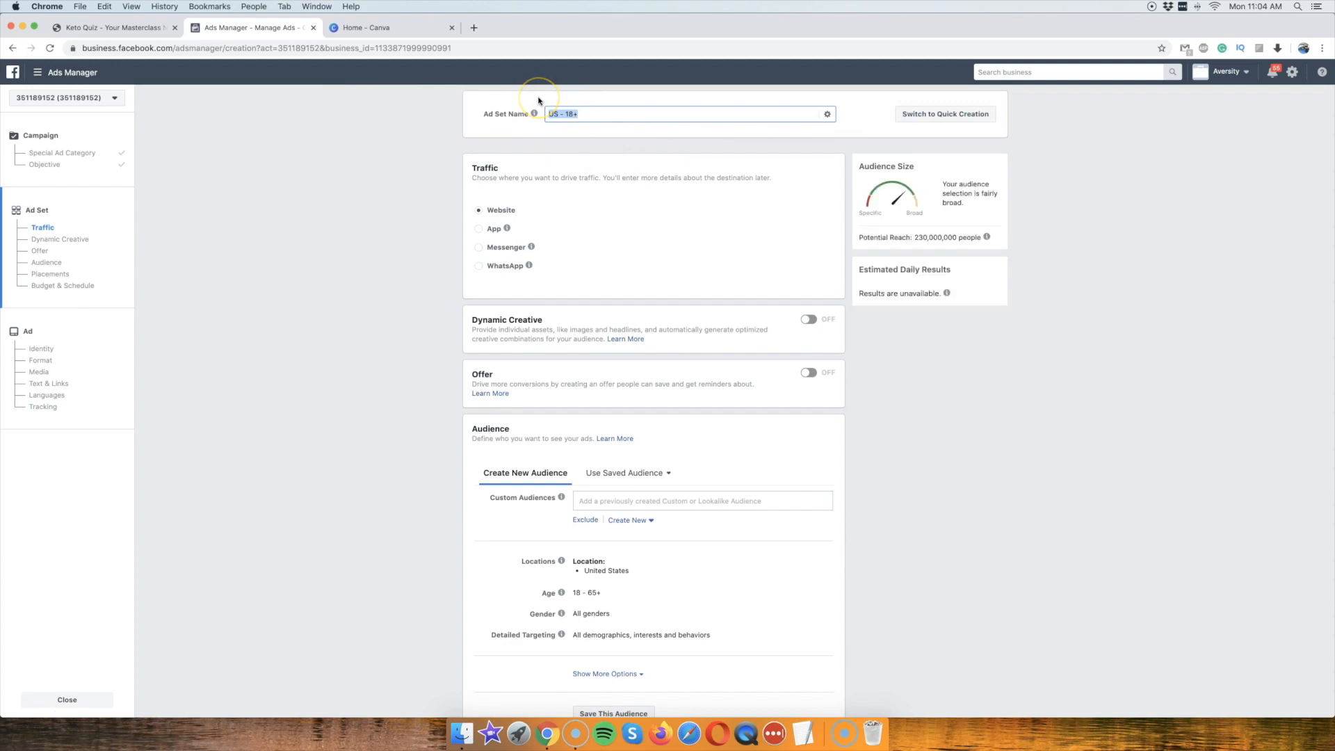
{"action": "scroll", "coordinate": [326, 195], "scroll_direction": "down", "scroll_amount": 5}
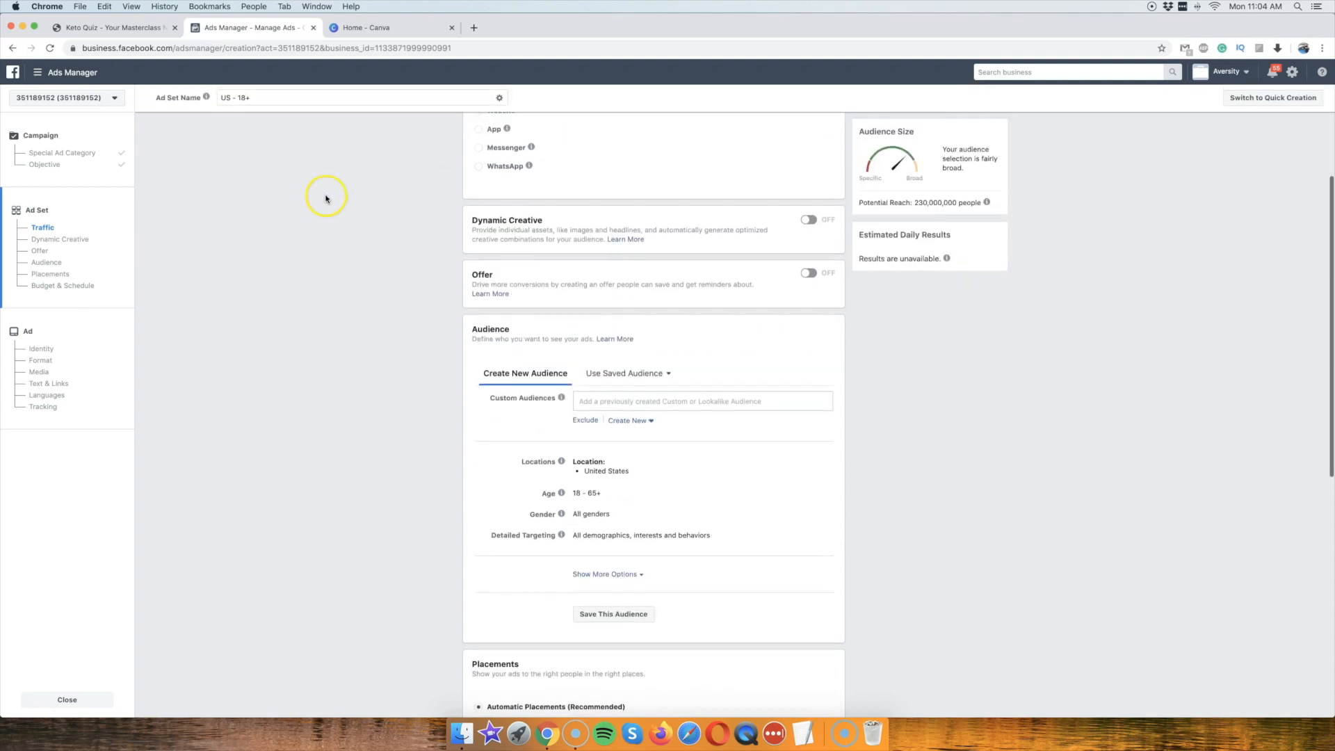
{"action": "scroll", "coordinate": [322, 200], "scroll_direction": "up", "scroll_amount": 5}
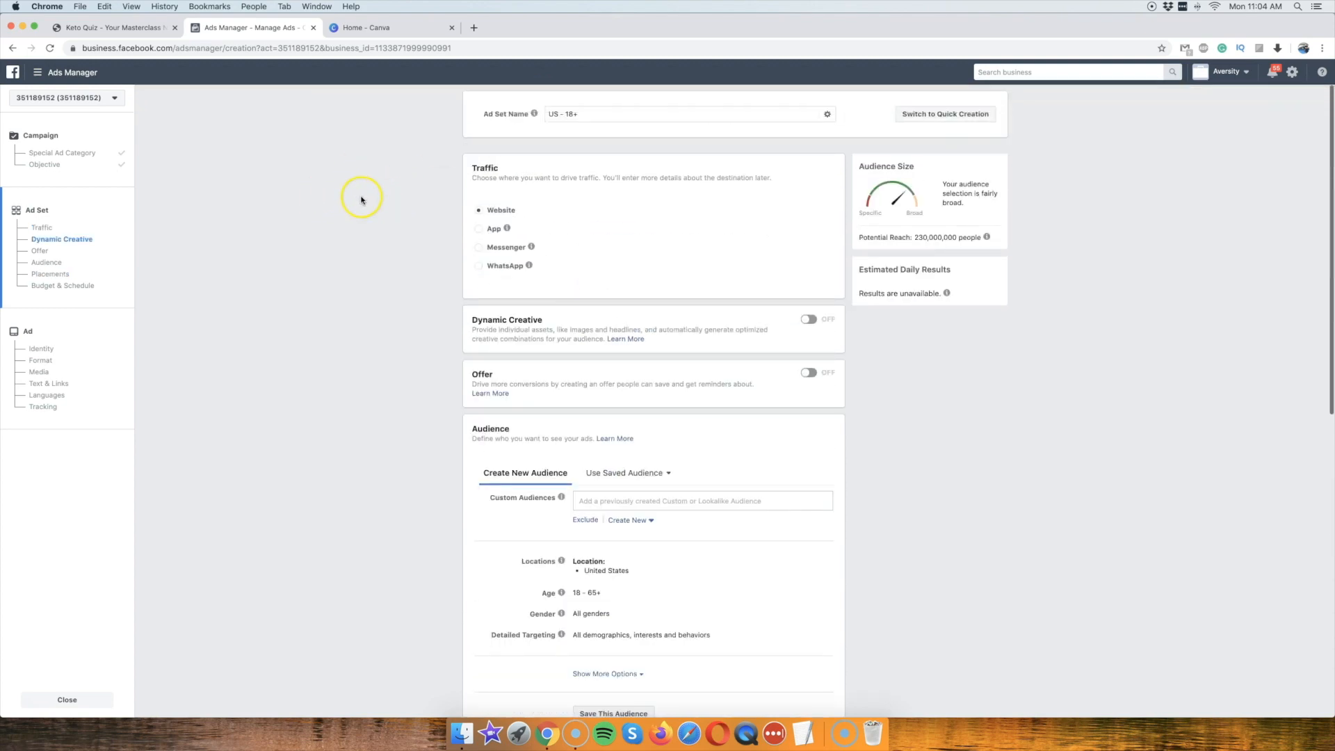
{"action": "scroll", "coordinate": [360, 199], "scroll_direction": "down", "scroll_amount": 10}
{"action": "scroll", "coordinate": [360, 200], "scroll_direction": "up", "scroll_amount": 10}
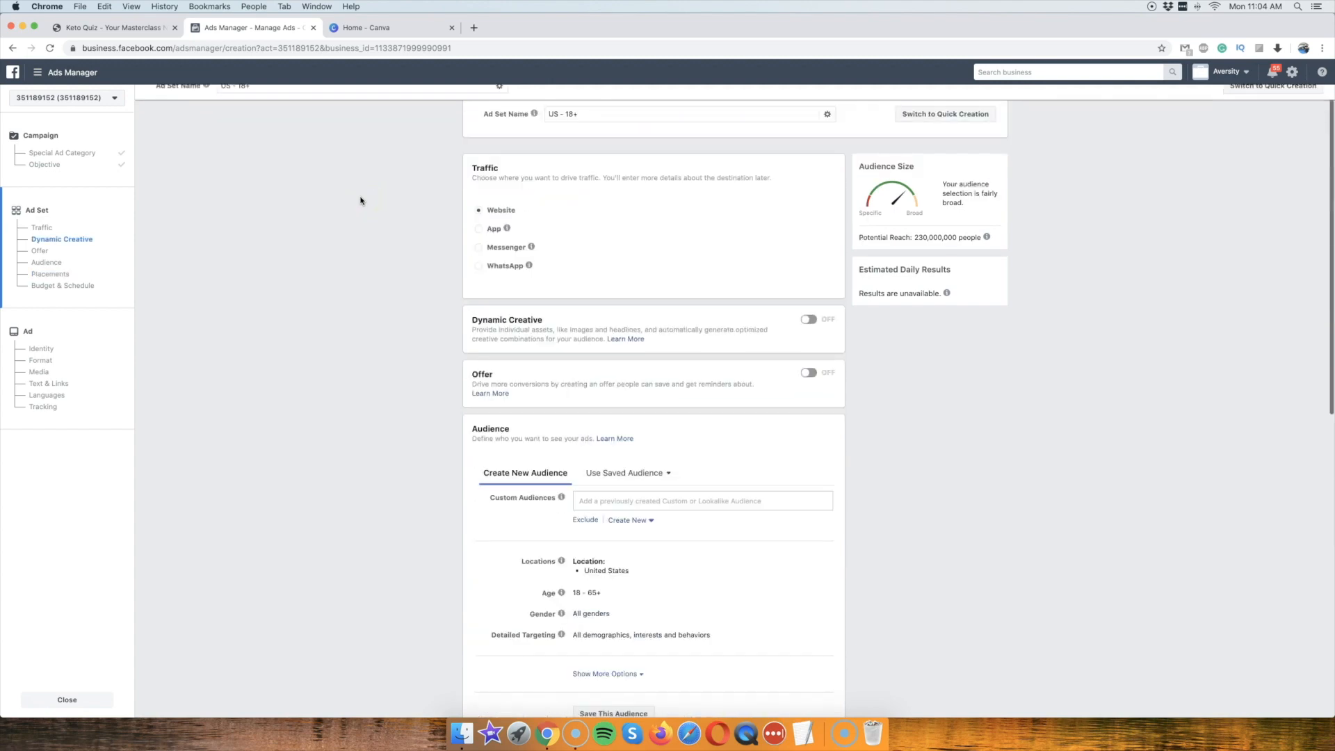
{"action": "scroll", "coordinate": [409, 178], "scroll_direction": "down", "scroll_amount": 3}
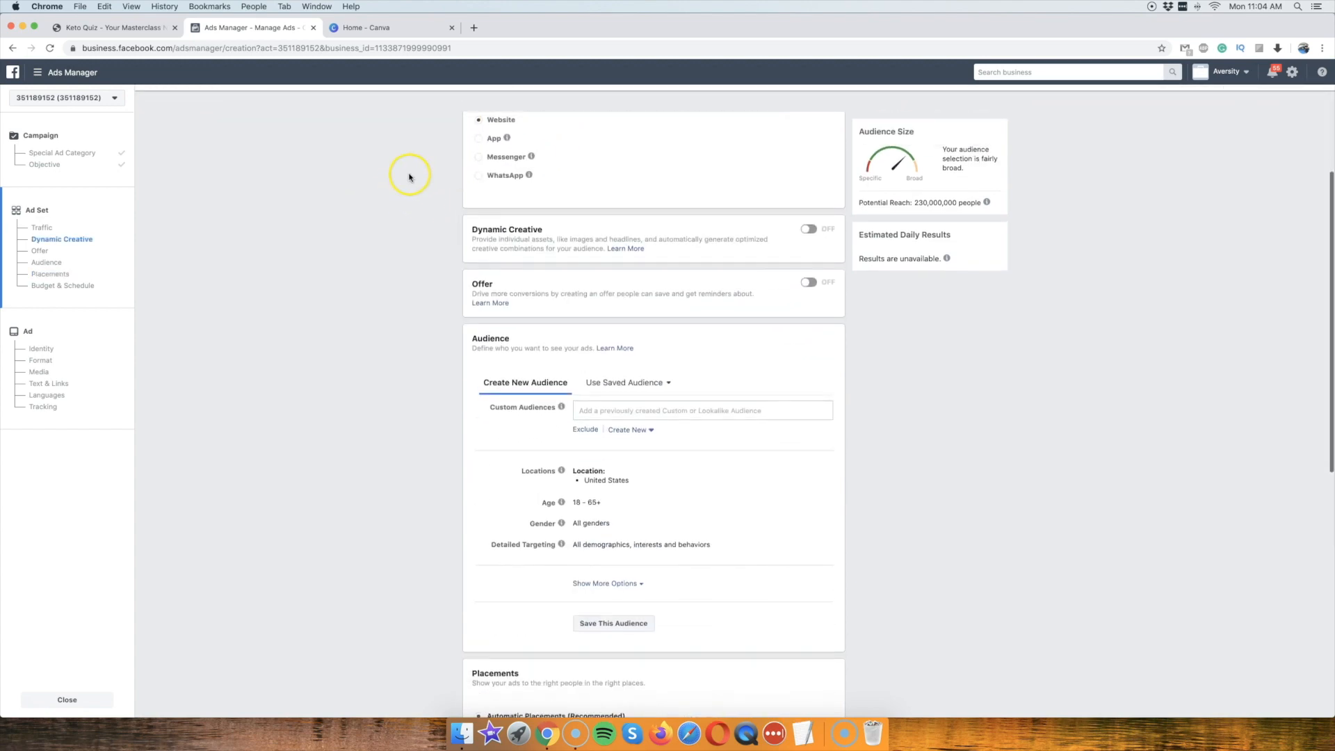
{"action": "scroll", "coordinate": [402, 209], "scroll_direction": "up", "scroll_amount": 3}
{"action": "scroll", "coordinate": [402, 209], "scroll_direction": "down", "scroll_amount": 10}
{"action": "scroll", "coordinate": [403, 208], "scroll_direction": "down", "scroll_amount": 4}
{"action": "scroll", "coordinate": [404, 206], "scroll_direction": "up", "scroll_amount": 10}
{"action": "scroll", "coordinate": [405, 206], "scroll_direction": "down", "scroll_amount": 12}
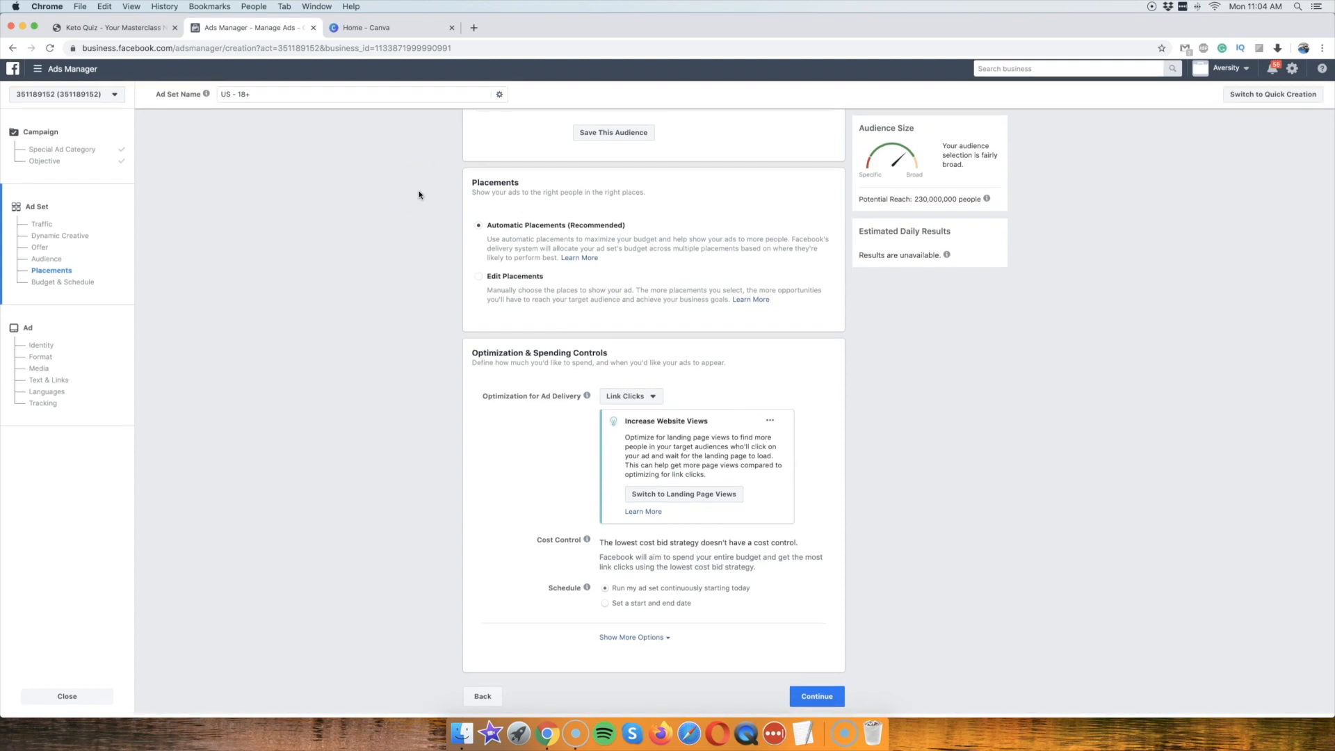
{"action": "scroll", "coordinate": [418, 195], "scroll_direction": "up", "scroll_amount": 14}
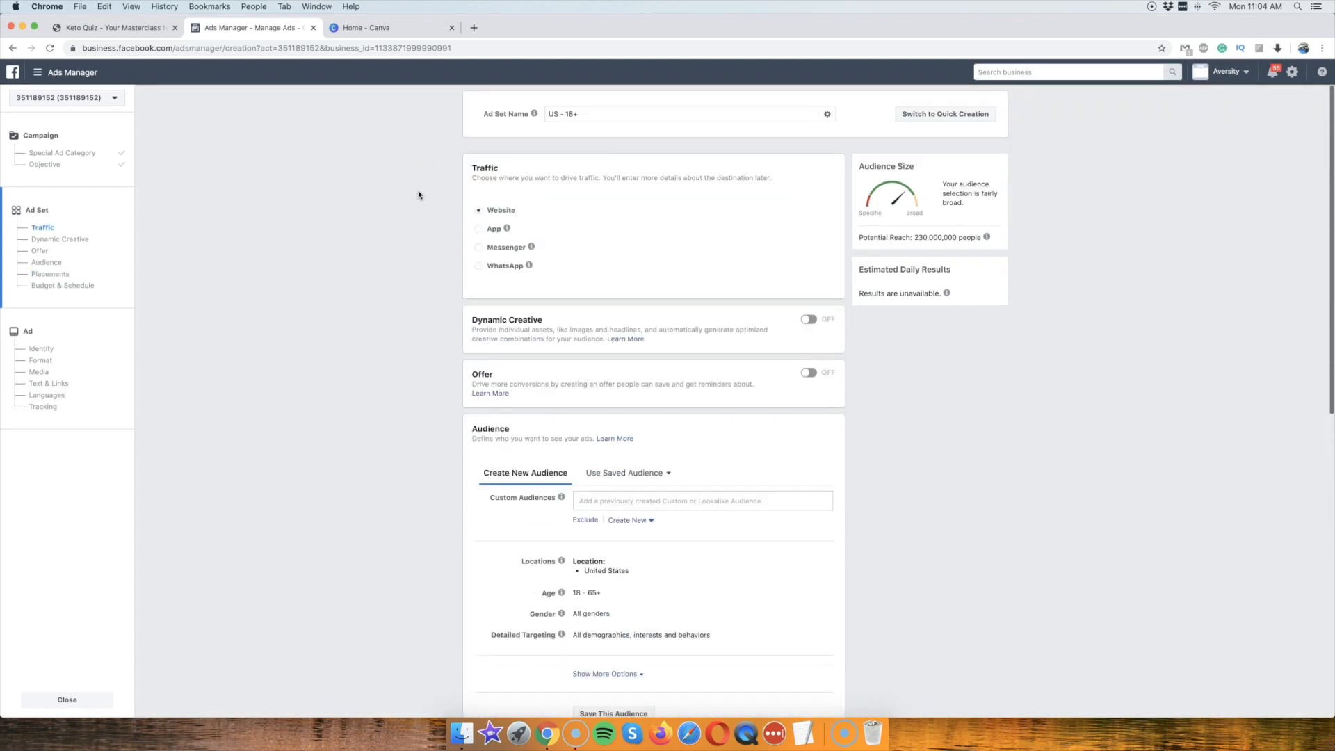
{"action": "scroll", "coordinate": [419, 195], "scroll_direction": "down", "scroll_amount": 12}
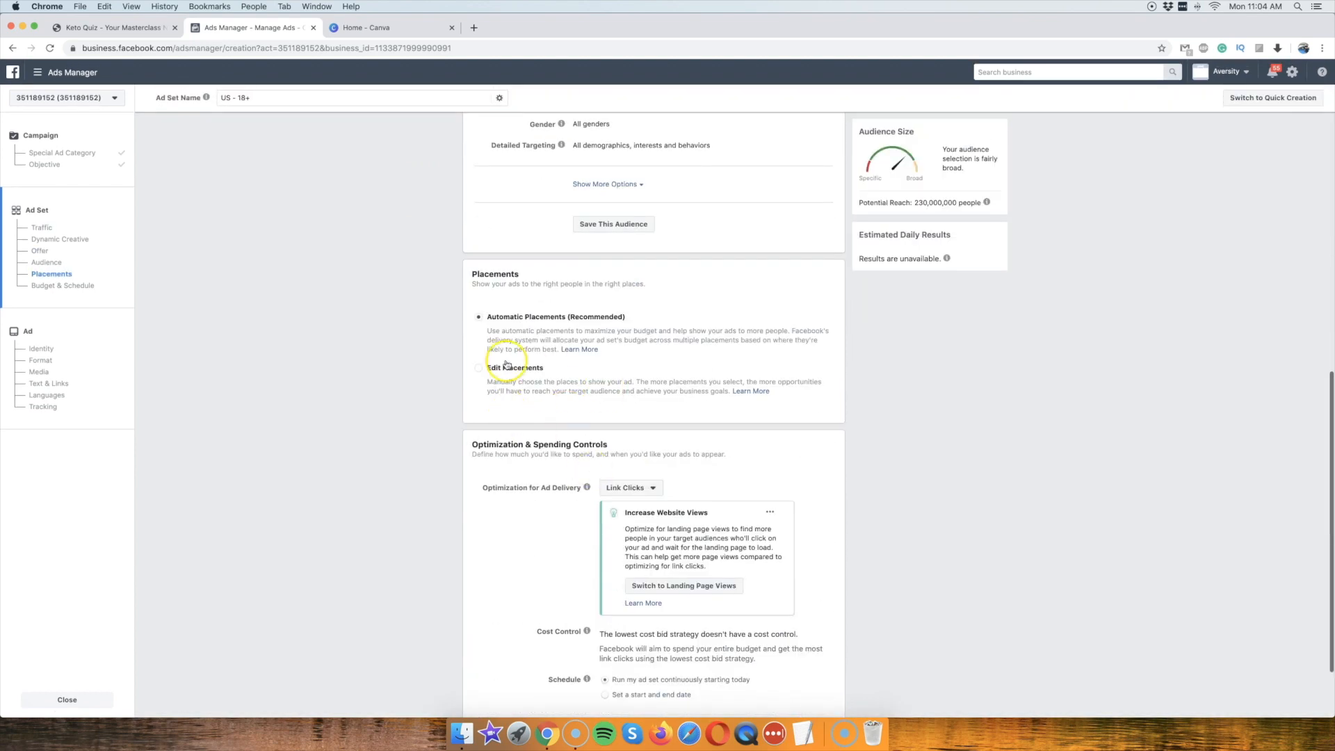
Switch the ad set to manually edited placements and exclude the Audience Network and Messenger platforms.
{"action": "left_click", "coordinate": [478, 368]}
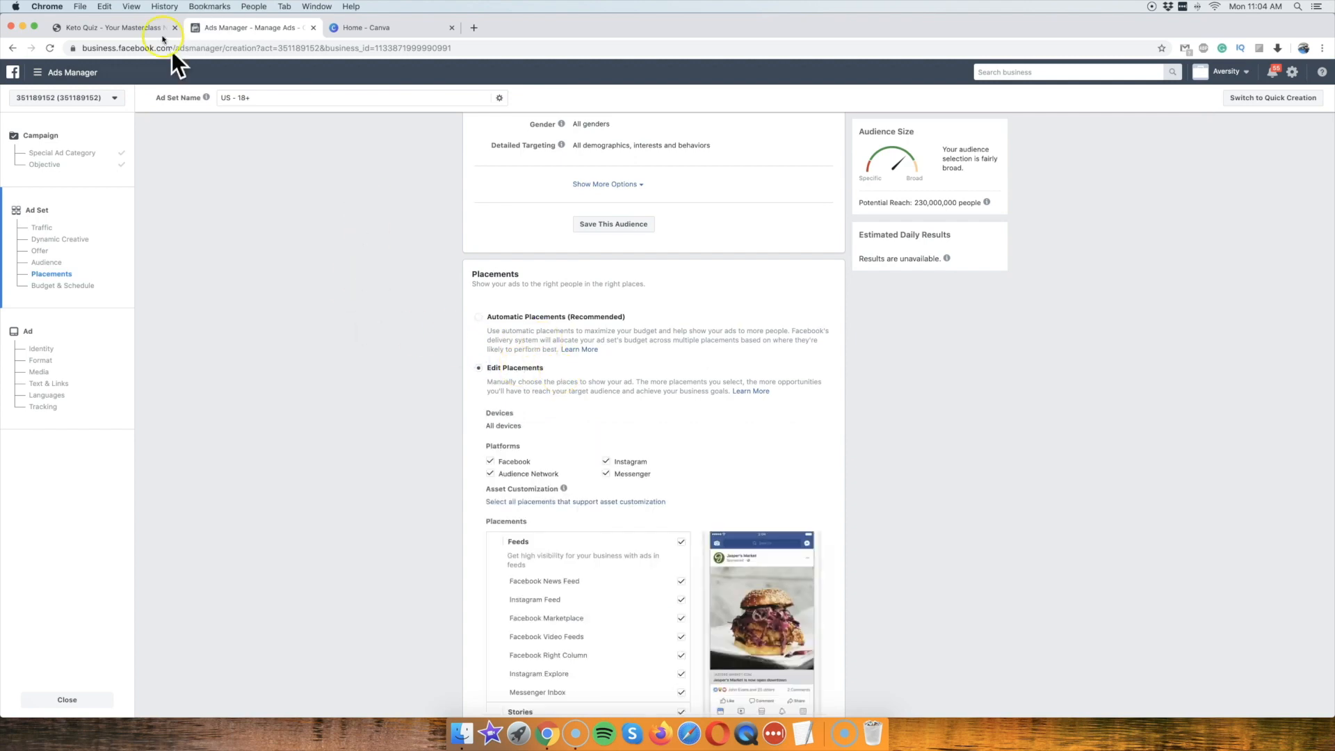
{"action": "scroll", "coordinate": [311, 393], "scroll_direction": "down", "scroll_amount": 3}
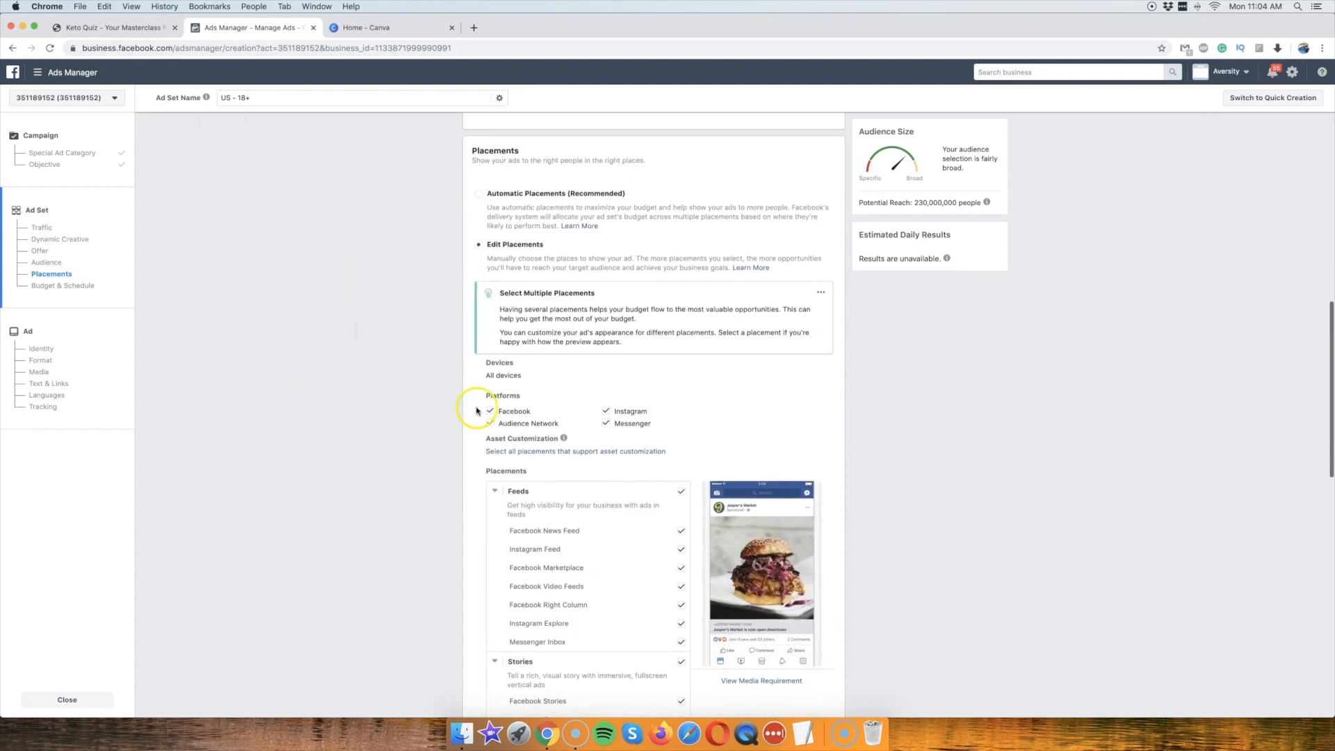
{"action": "scroll", "coordinate": [477, 410], "scroll_direction": "down", "scroll_amount": 2}
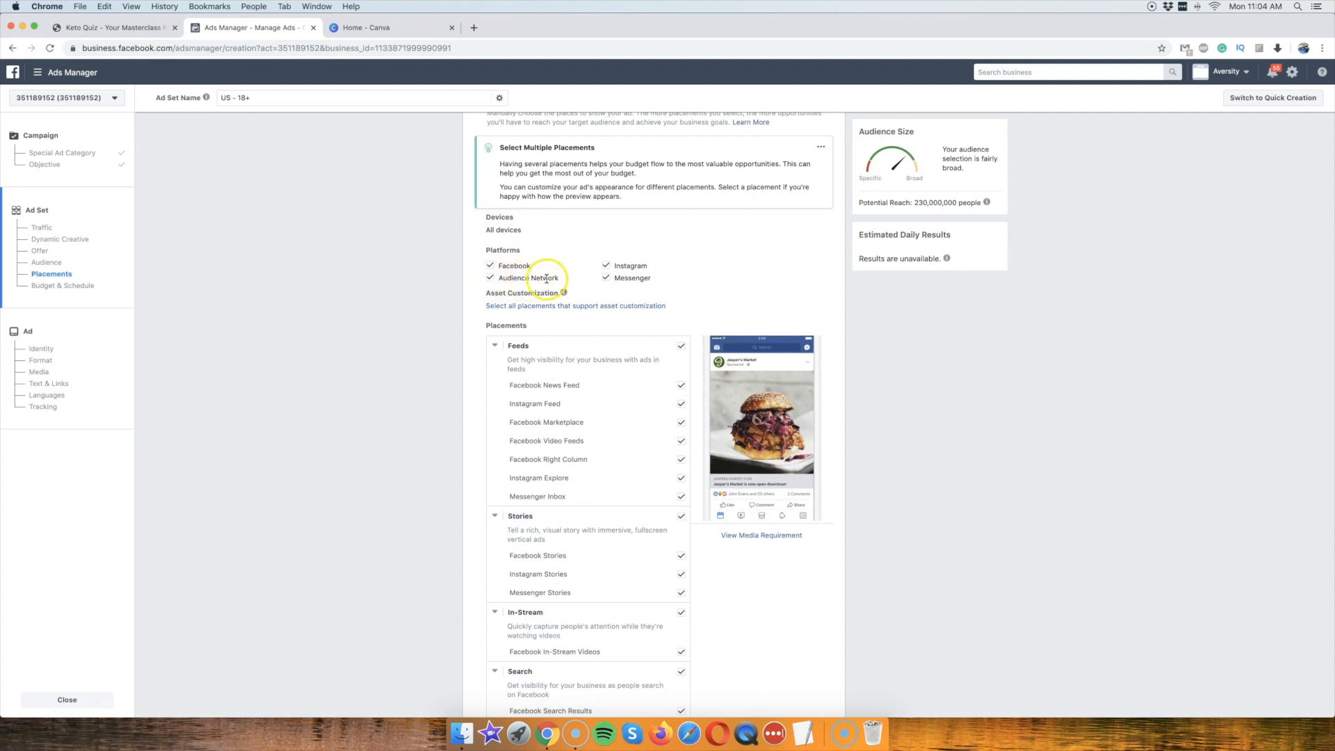
{"action": "left_click_drag", "start_coordinate": [559, 278], "coordinate": [501, 278]}
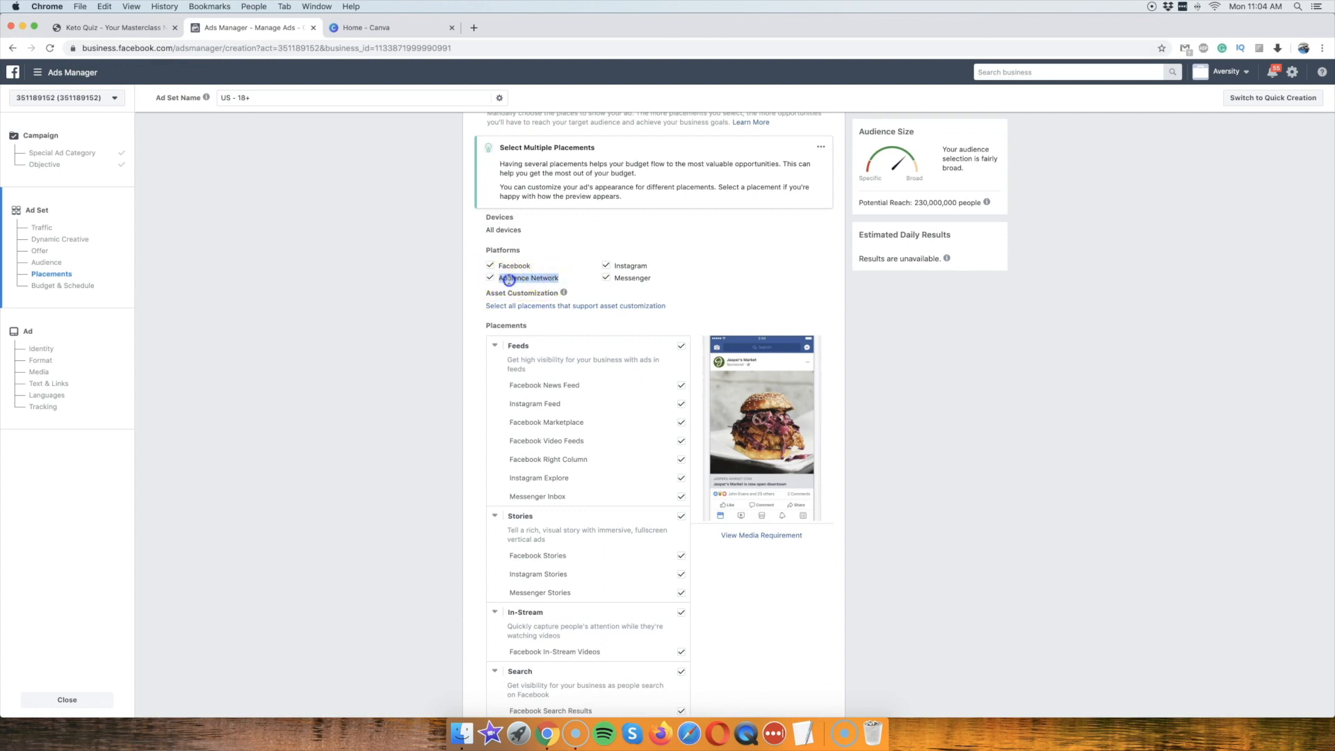
{"action": "left_click", "coordinate": [276, 279]}
{"action": "scroll", "coordinate": [506, 278], "scroll_direction": "down", "scroll_amount": 1}
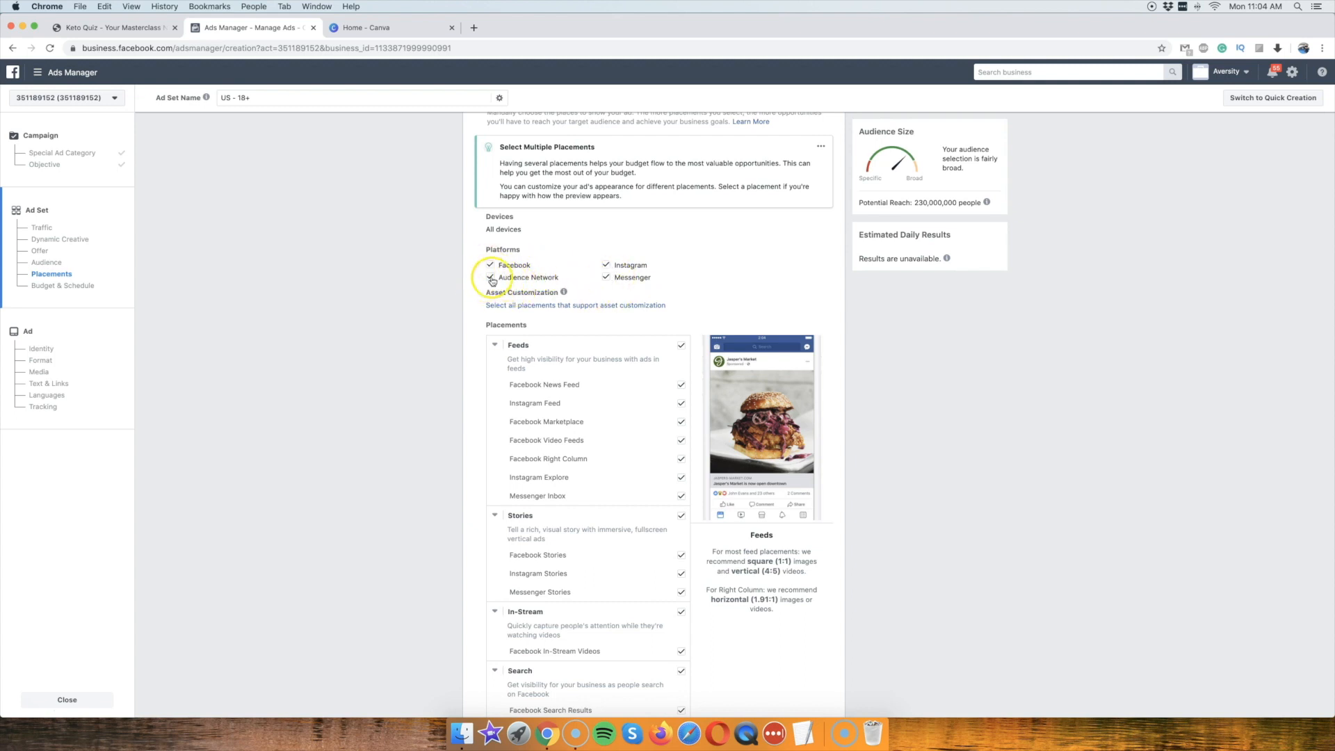
{"action": "left_click", "coordinate": [607, 278]}
{"action": "scroll", "coordinate": [409, 295], "scroll_direction": "up", "scroll_amount": 5}
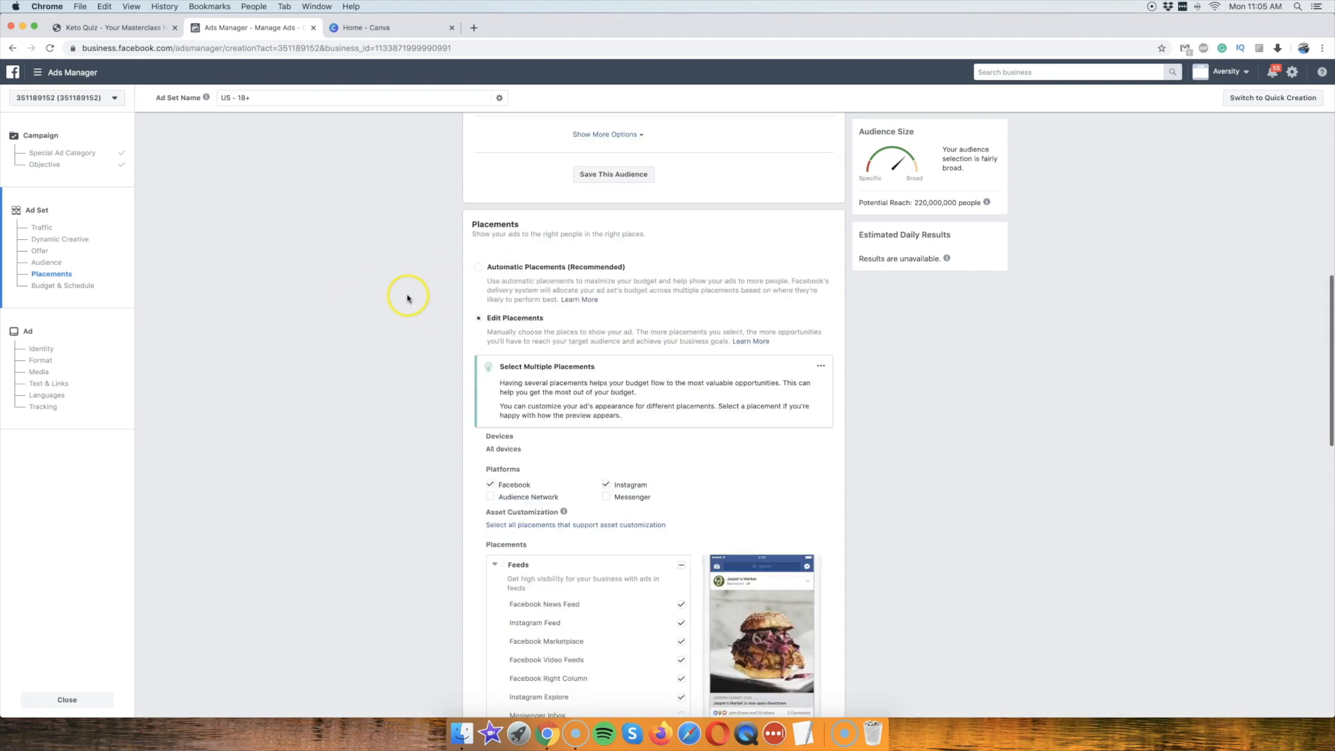
{"action": "scroll", "coordinate": [409, 296], "scroll_direction": "down", "scroll_amount": 3}
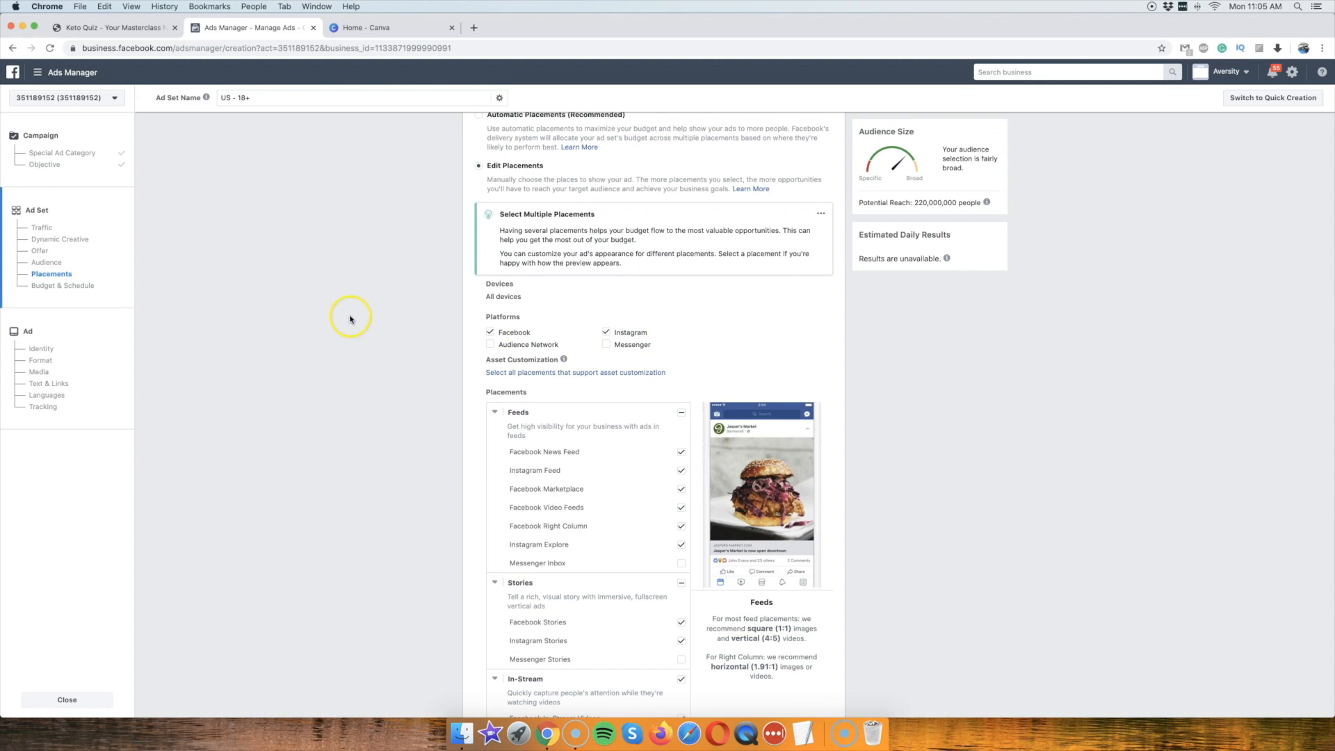
{"action": "scroll", "coordinate": [348, 317], "scroll_direction": "up", "scroll_amount": 5}
{"action": "scroll", "coordinate": [316, 311], "scroll_direction": "up", "scroll_amount": 4}
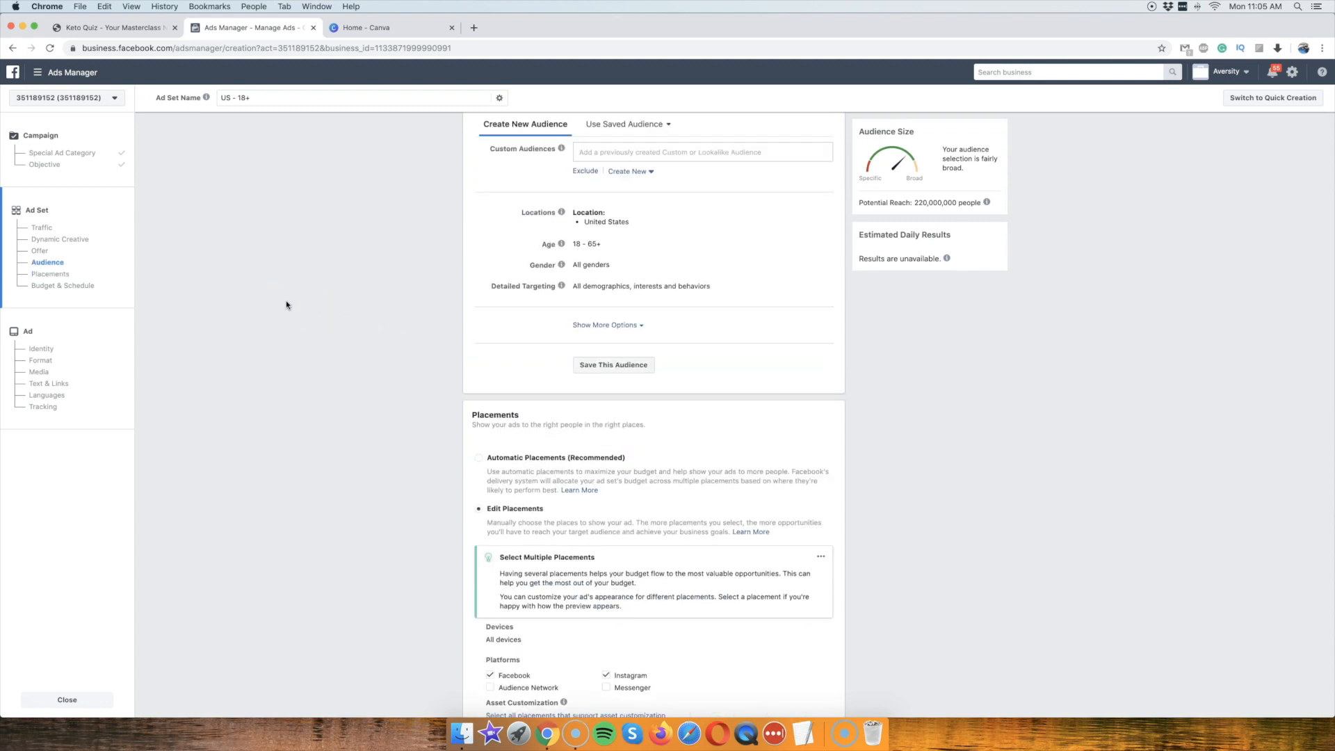
{"action": "scroll", "coordinate": [285, 304], "scroll_direction": "up", "scroll_amount": 3}
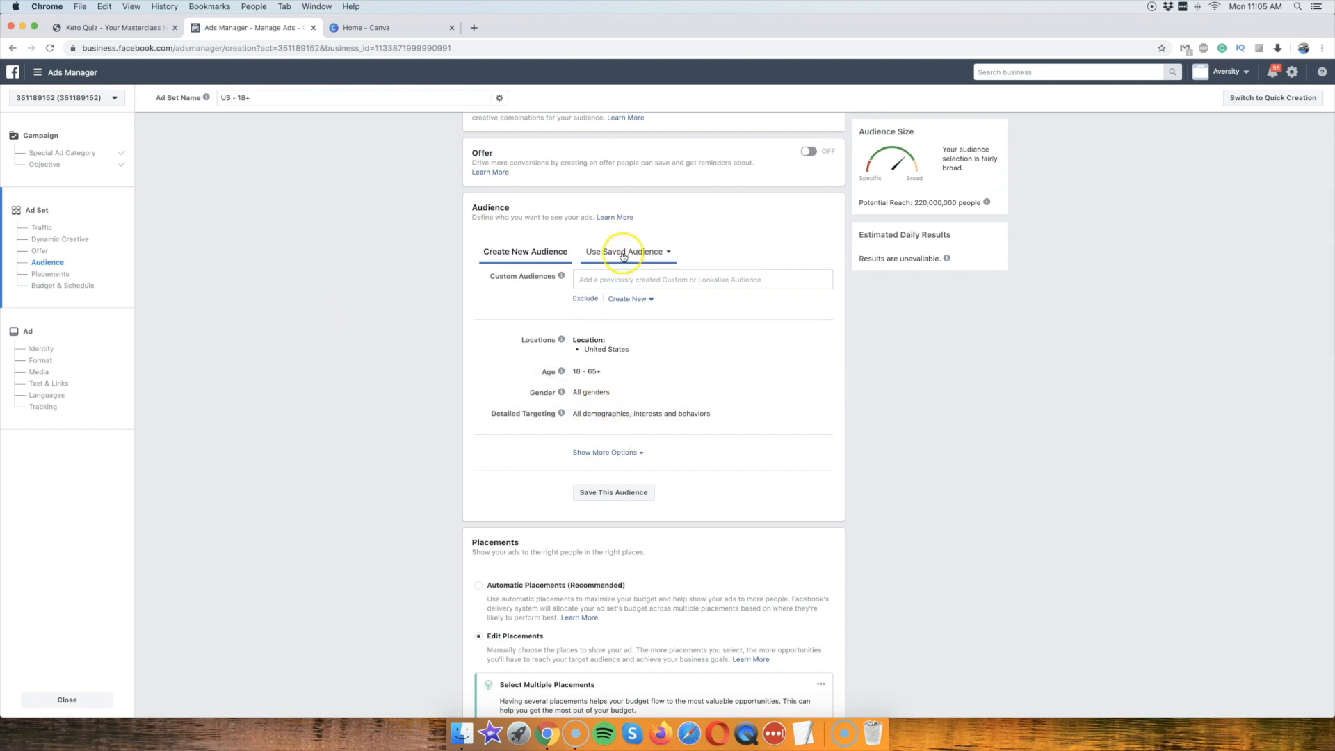
{"action": "scroll", "coordinate": [359, 322], "scroll_direction": "down", "scroll_amount": 10}
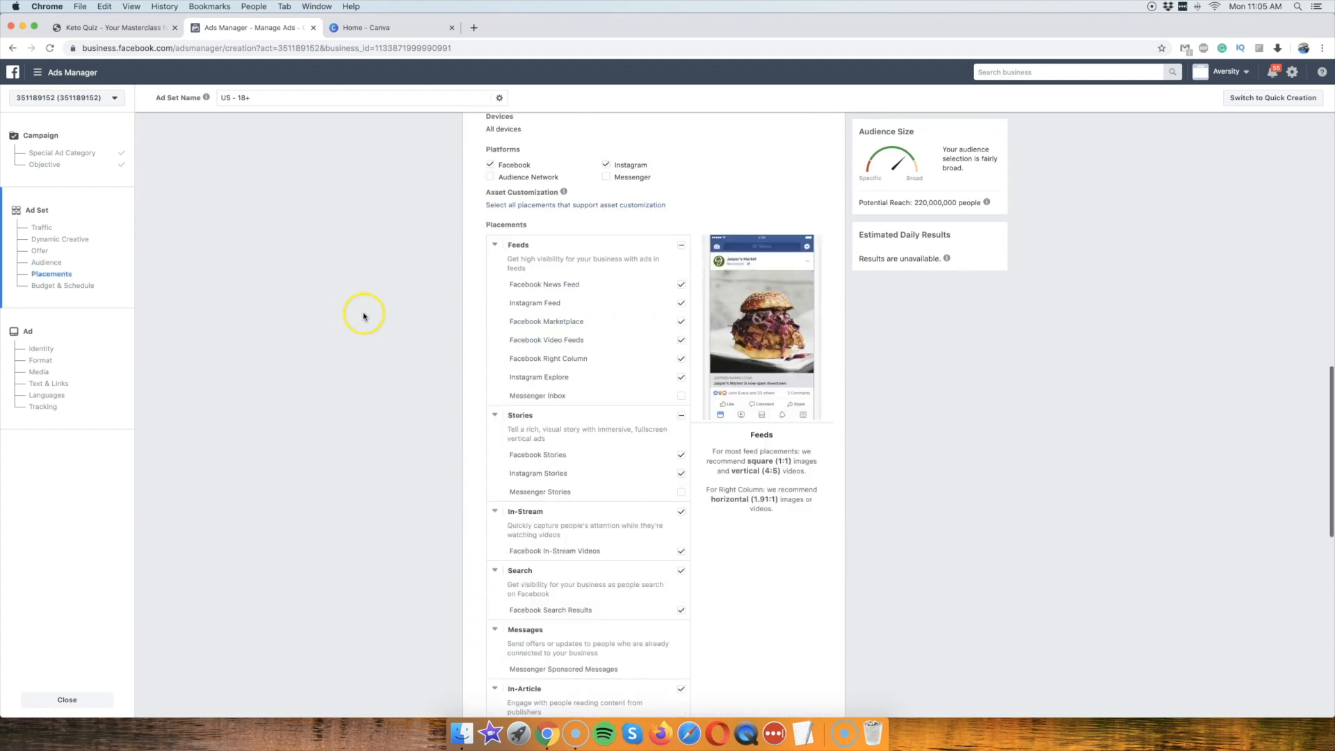
Exclude the Facebook Video Feeds placement from the ad set's Feeds placements.
{"action": "scroll", "coordinate": [418, 298], "scroll_direction": "up", "scroll_amount": 10}
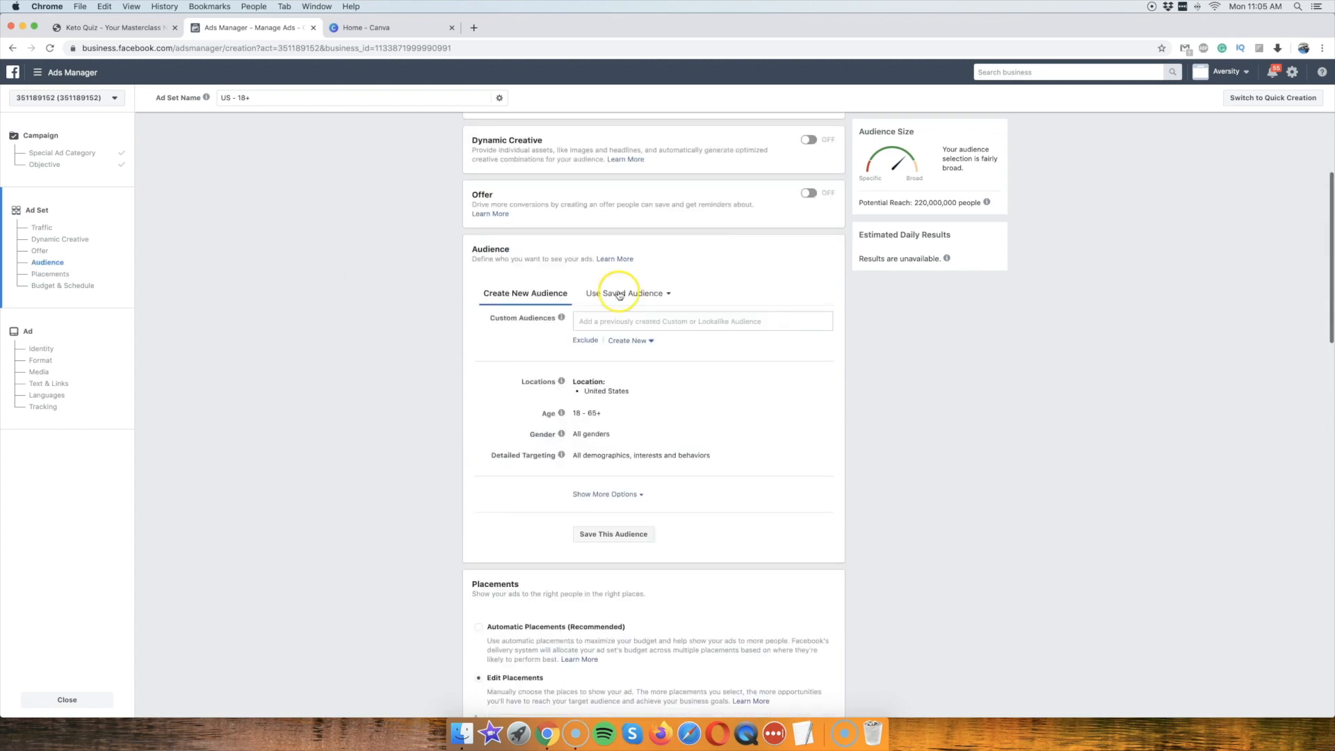
{"action": "scroll", "coordinate": [334, 324], "scroll_direction": "down", "scroll_amount": 8}
{"action": "scroll", "coordinate": [309, 322], "scroll_direction": "down", "scroll_amount": 8}
{"action": "scroll", "coordinate": [309, 322], "scroll_direction": "up", "scroll_amount": 3}
{"action": "scroll", "coordinate": [309, 322], "scroll_direction": "up", "scroll_amount": 3}
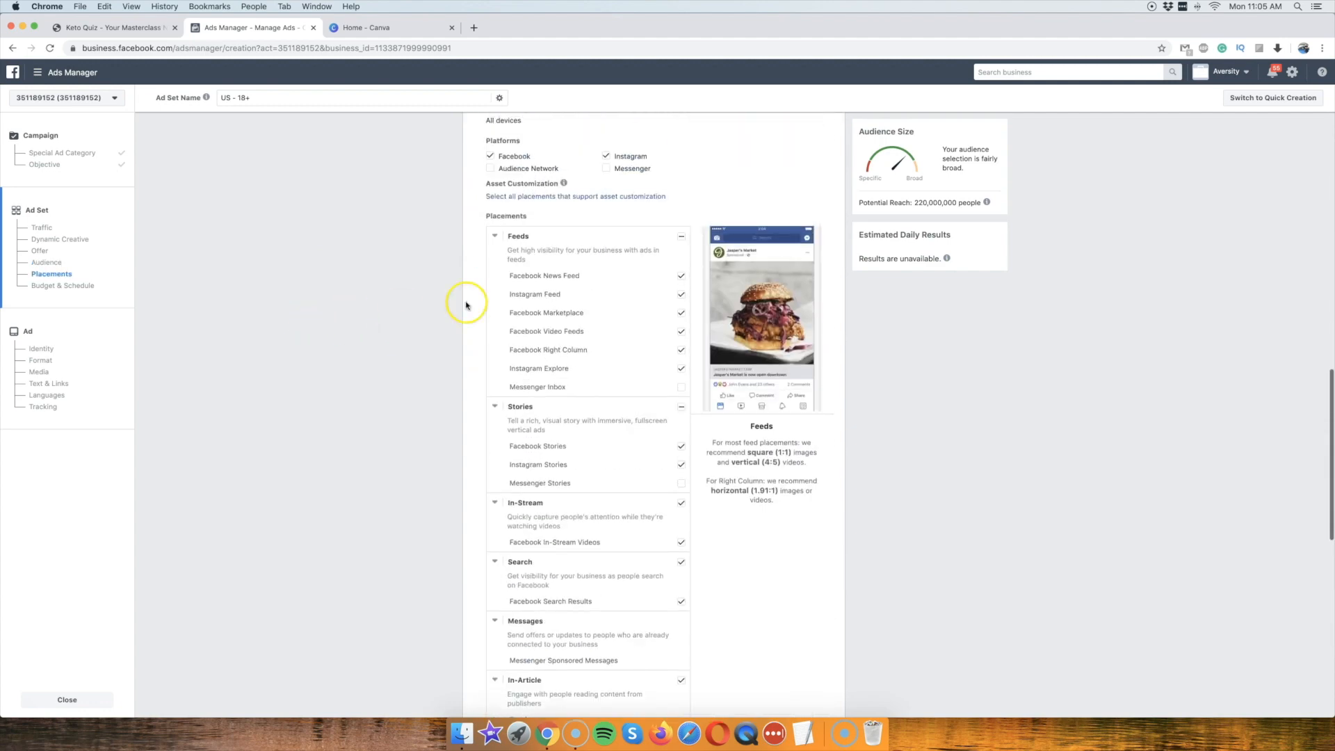
{"action": "left_click", "coordinate": [682, 335]}
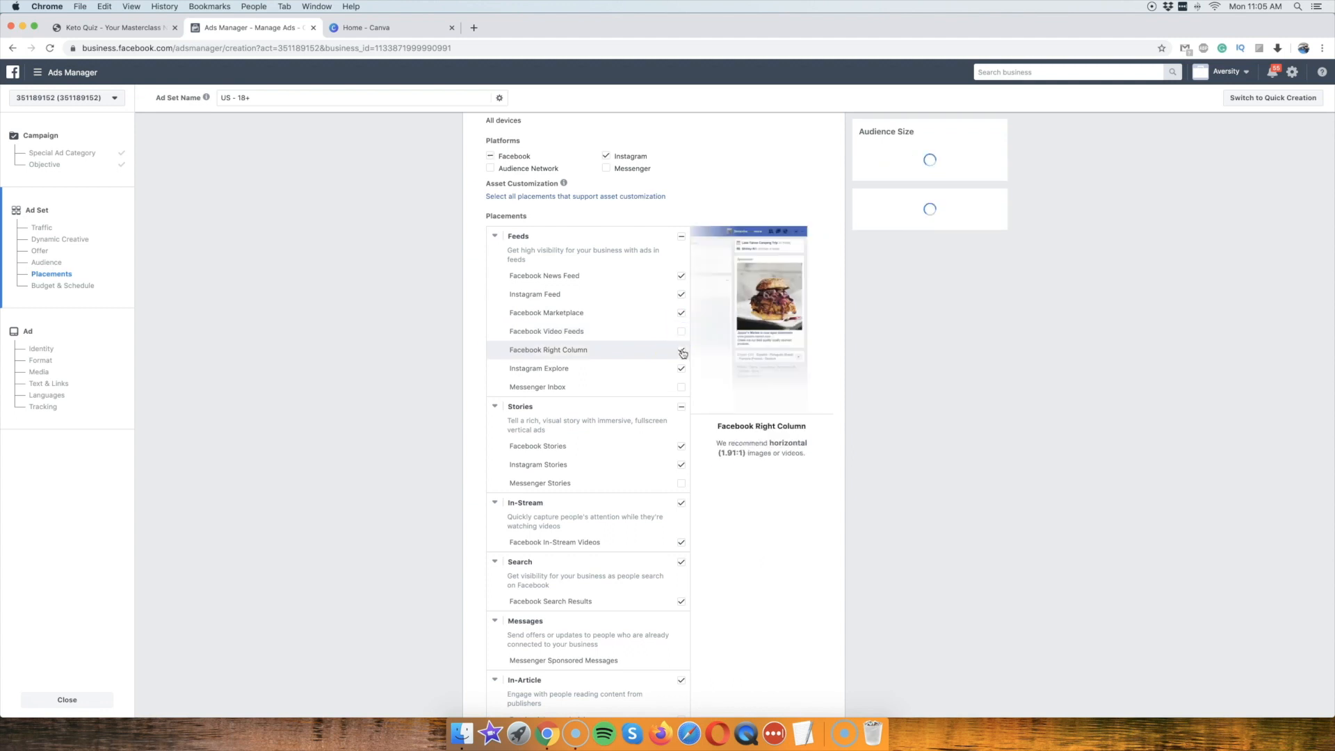
{"action": "left_click", "coordinate": [682, 371]}
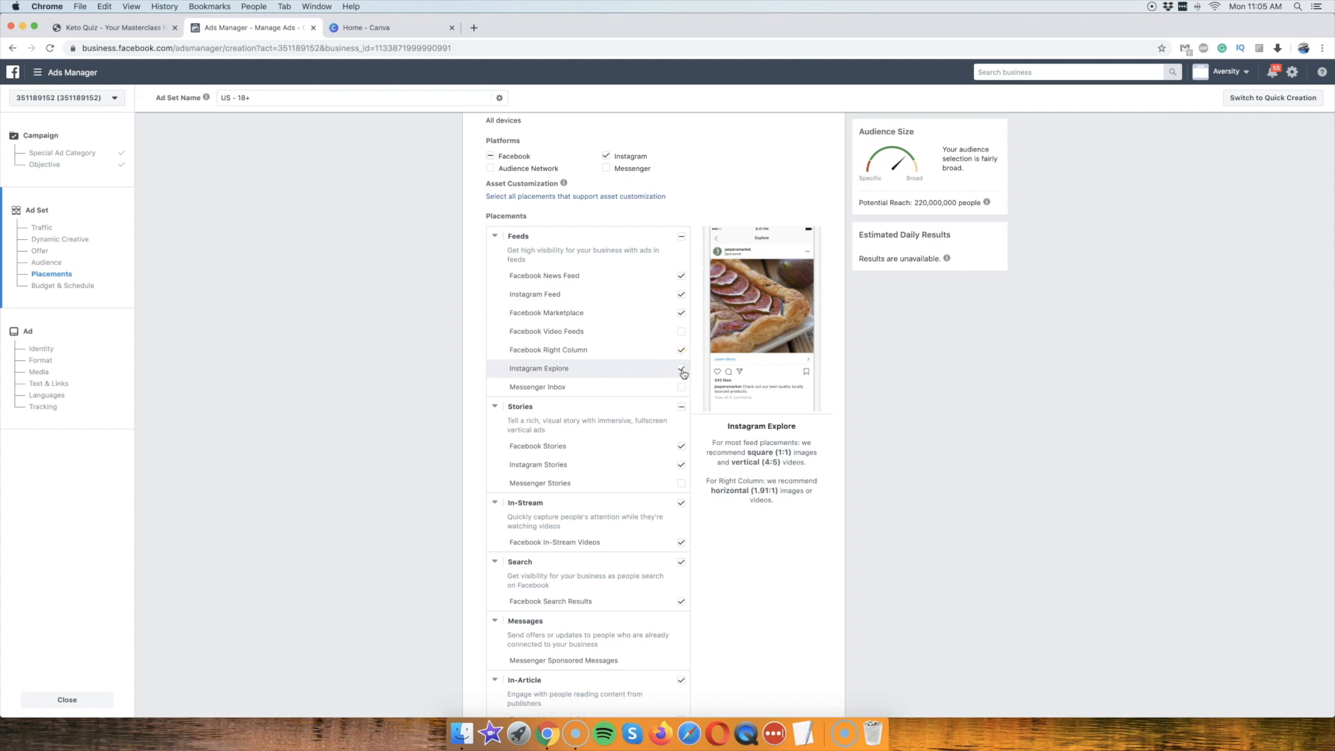
Look through the remaining Stories, In-Stream, Search, Messages, In-Article, and Apps and Sites placements.
{"action": "scroll", "coordinate": [444, 357], "scroll_direction": "down", "scroll_amount": 3}
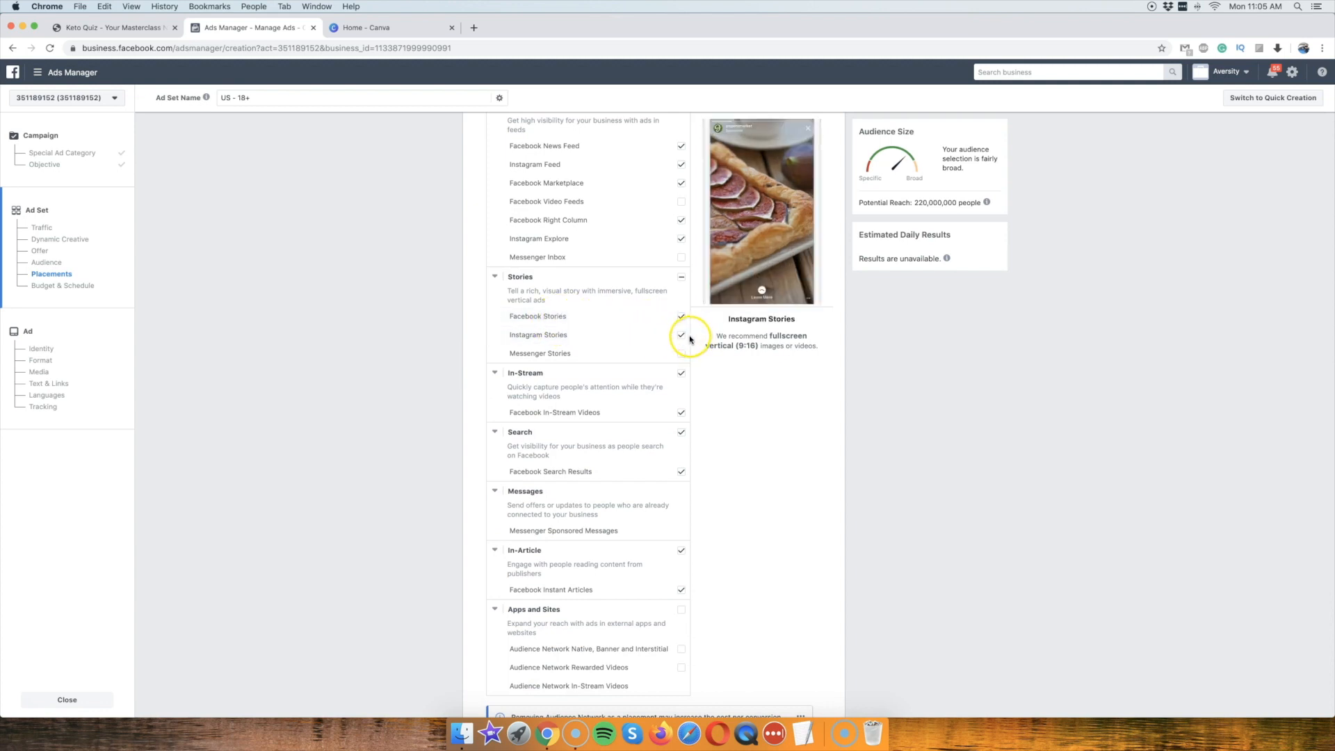
{"action": "scroll", "coordinate": [690, 339], "scroll_direction": "down", "scroll_amount": 2}
{"action": "scroll", "coordinate": [668, 344], "scroll_direction": "up", "scroll_amount": 3}
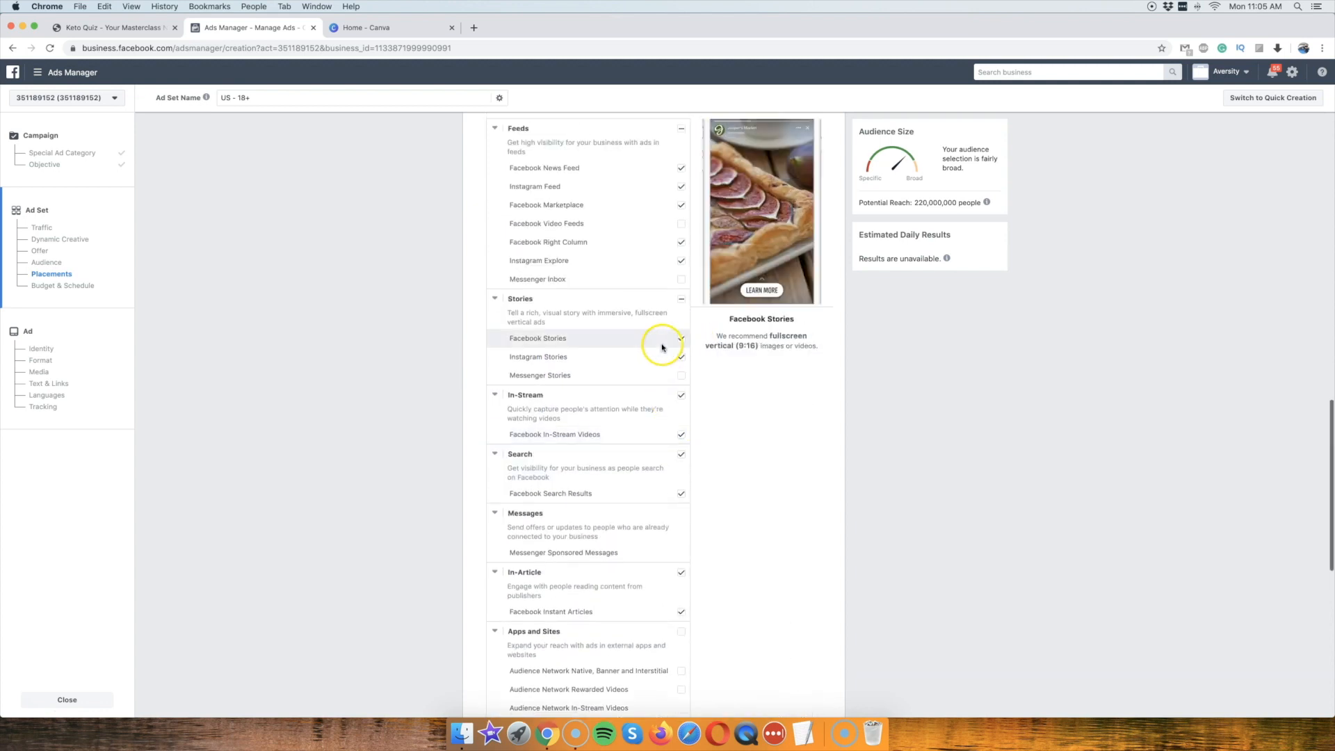
{"action": "scroll", "coordinate": [664, 348], "scroll_direction": "down", "scroll_amount": 2}
{"action": "scroll", "coordinate": [664, 348], "scroll_direction": "up", "scroll_amount": 3}
{"action": "scroll", "coordinate": [664, 347], "scroll_direction": "down", "scroll_amount": 3}
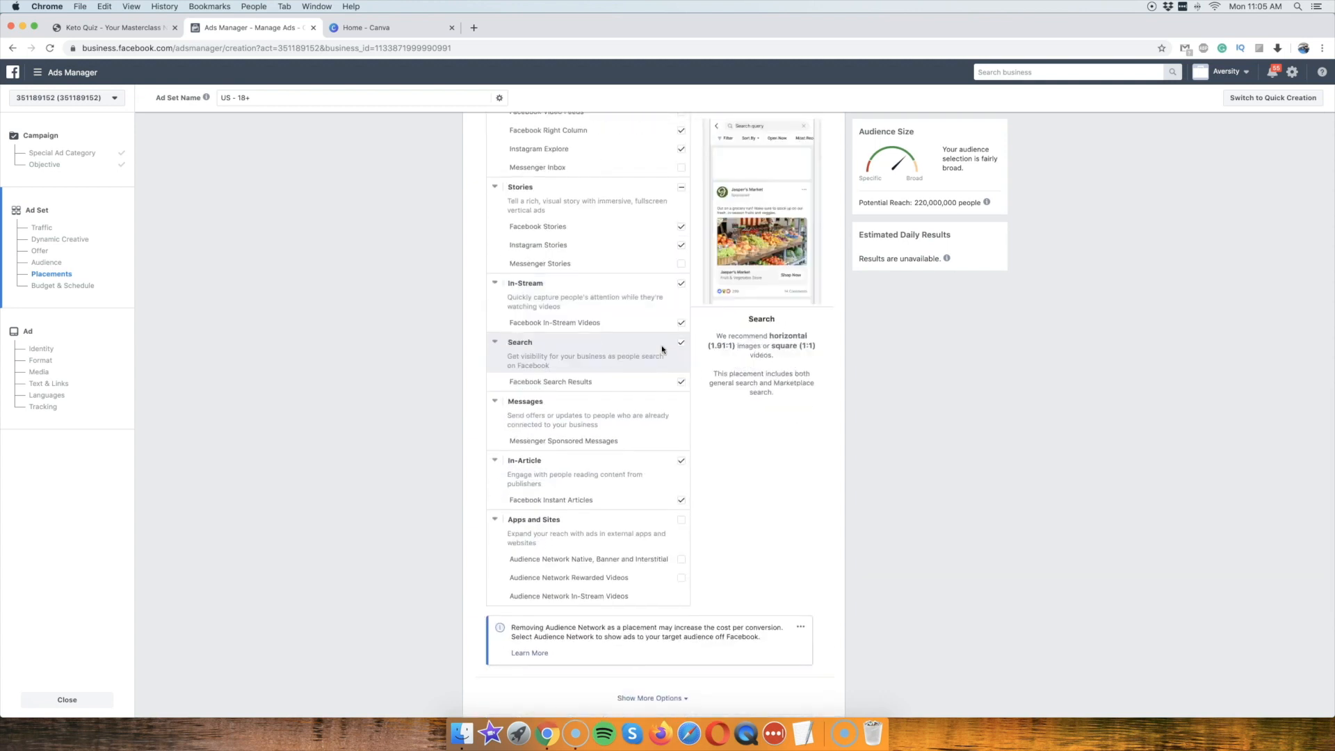
{"action": "left_click", "coordinate": [614, 247]}
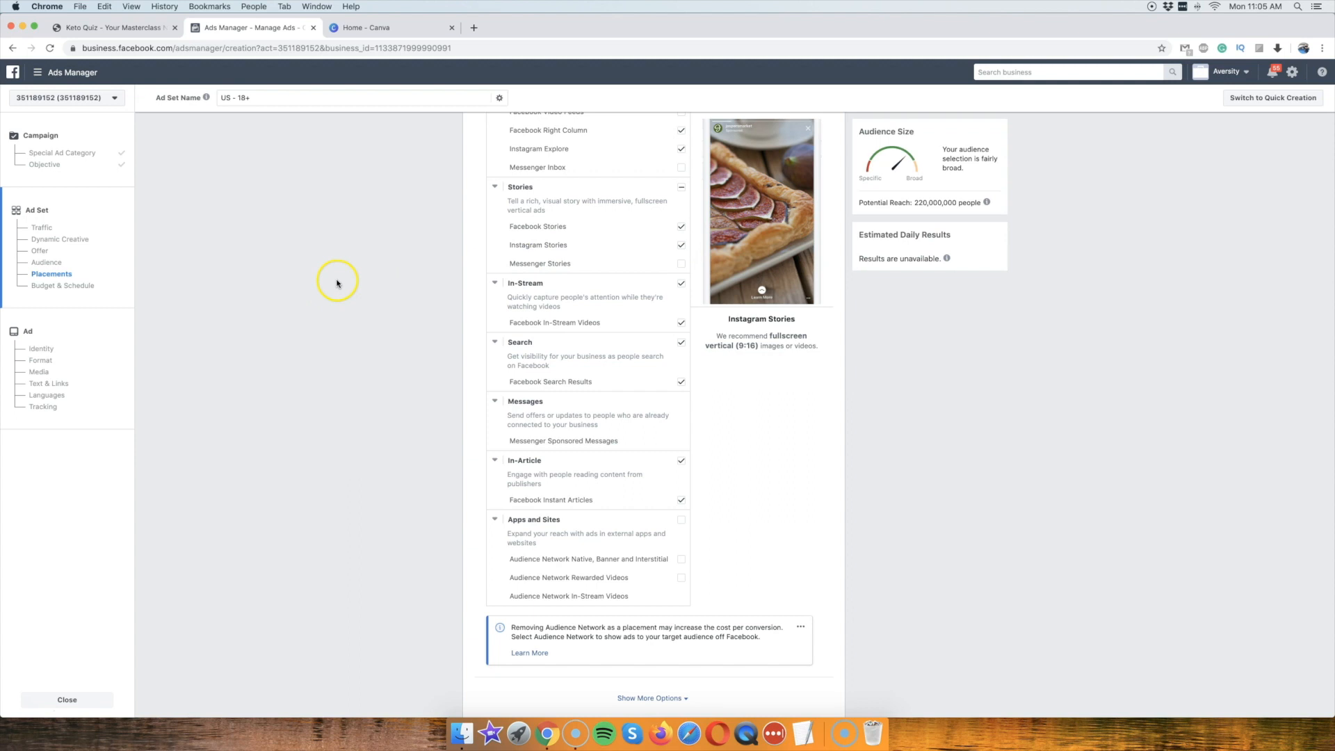
{"action": "scroll", "coordinate": [345, 272], "scroll_direction": "down", "scroll_amount": 3}
{"action": "scroll", "coordinate": [345, 272], "scroll_direction": "up", "scroll_amount": 2}
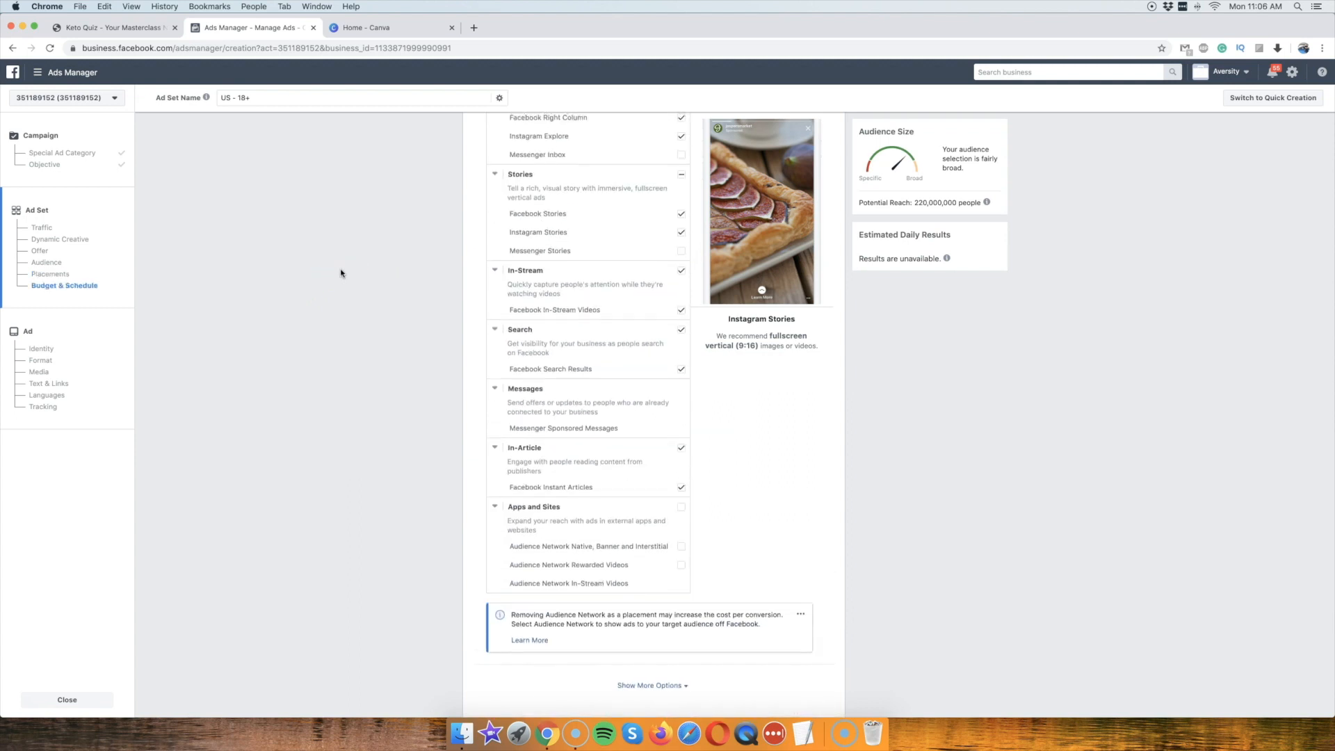
{"action": "scroll", "coordinate": [344, 278], "scroll_direction": "down", "scroll_amount": 2}
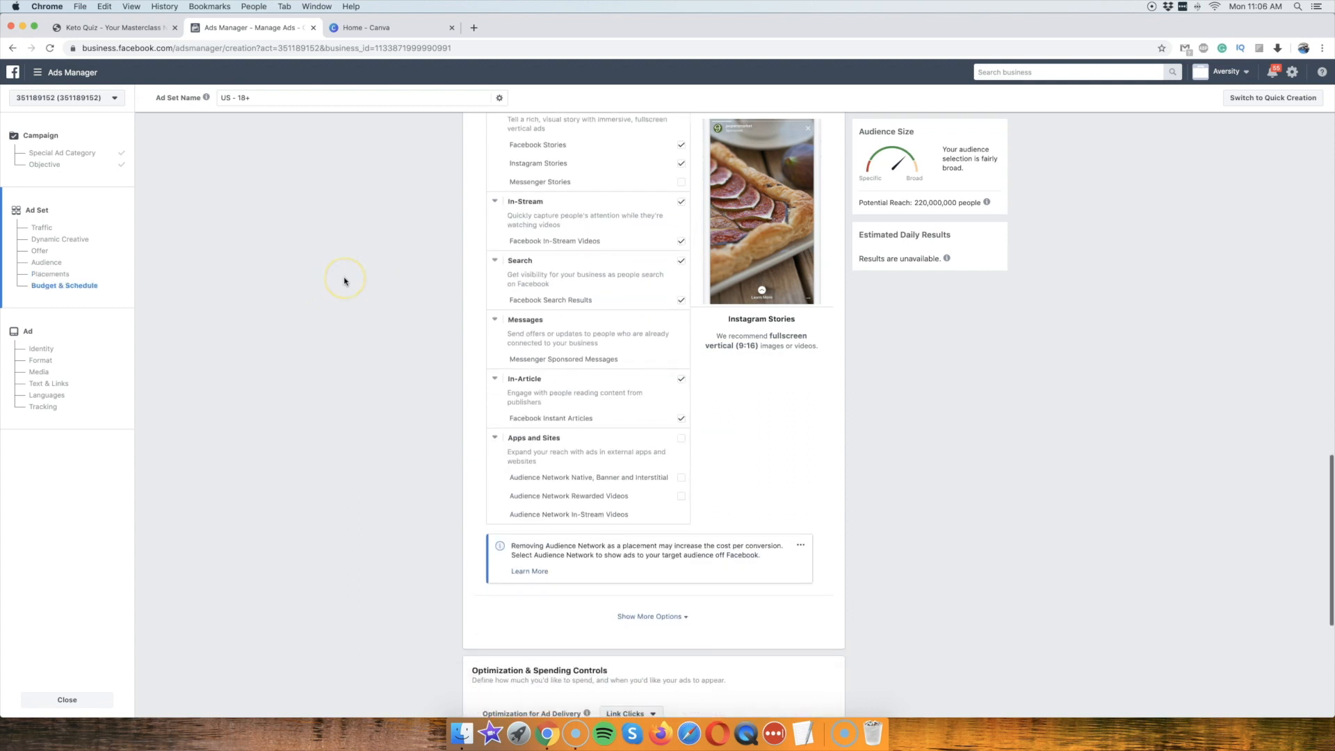
Exclude the In-Stream, Search, and In-Article placement groups from the ad set.
{"action": "left_click", "coordinate": [683, 202]}
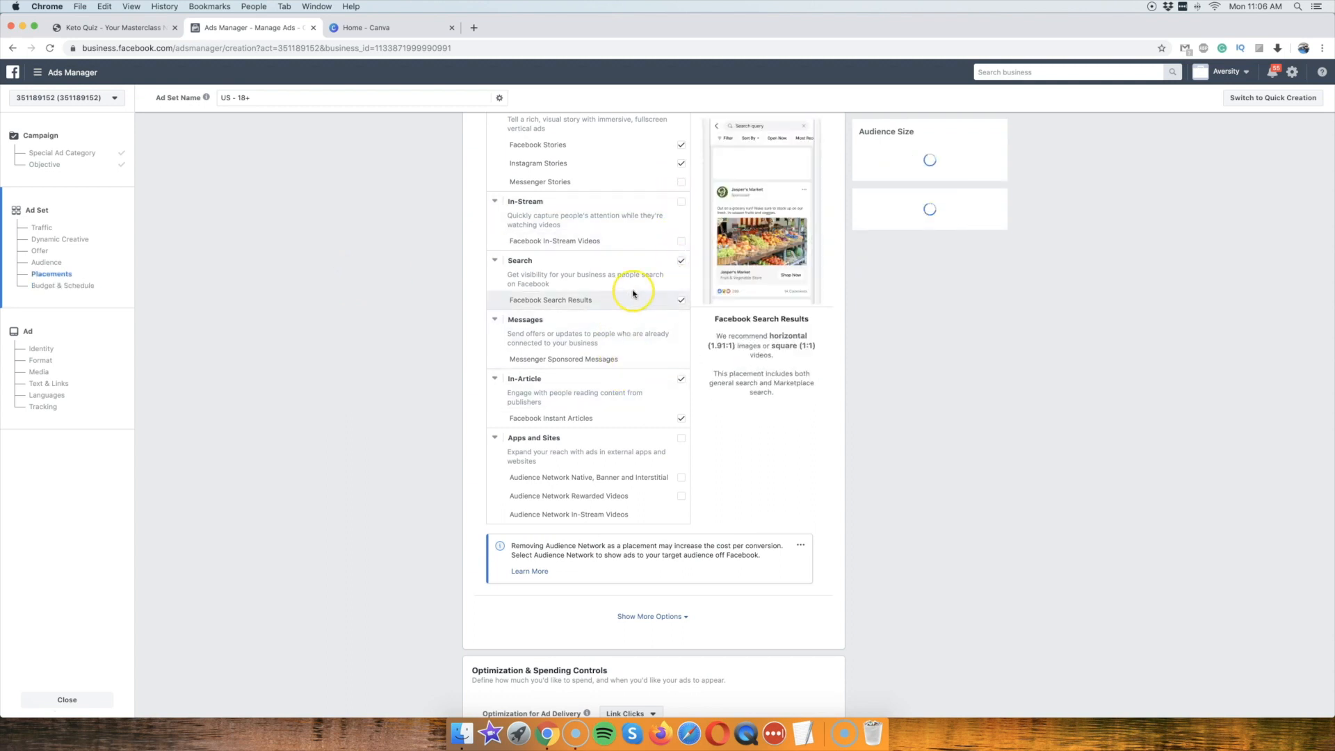
{"action": "left_click", "coordinate": [681, 261]}
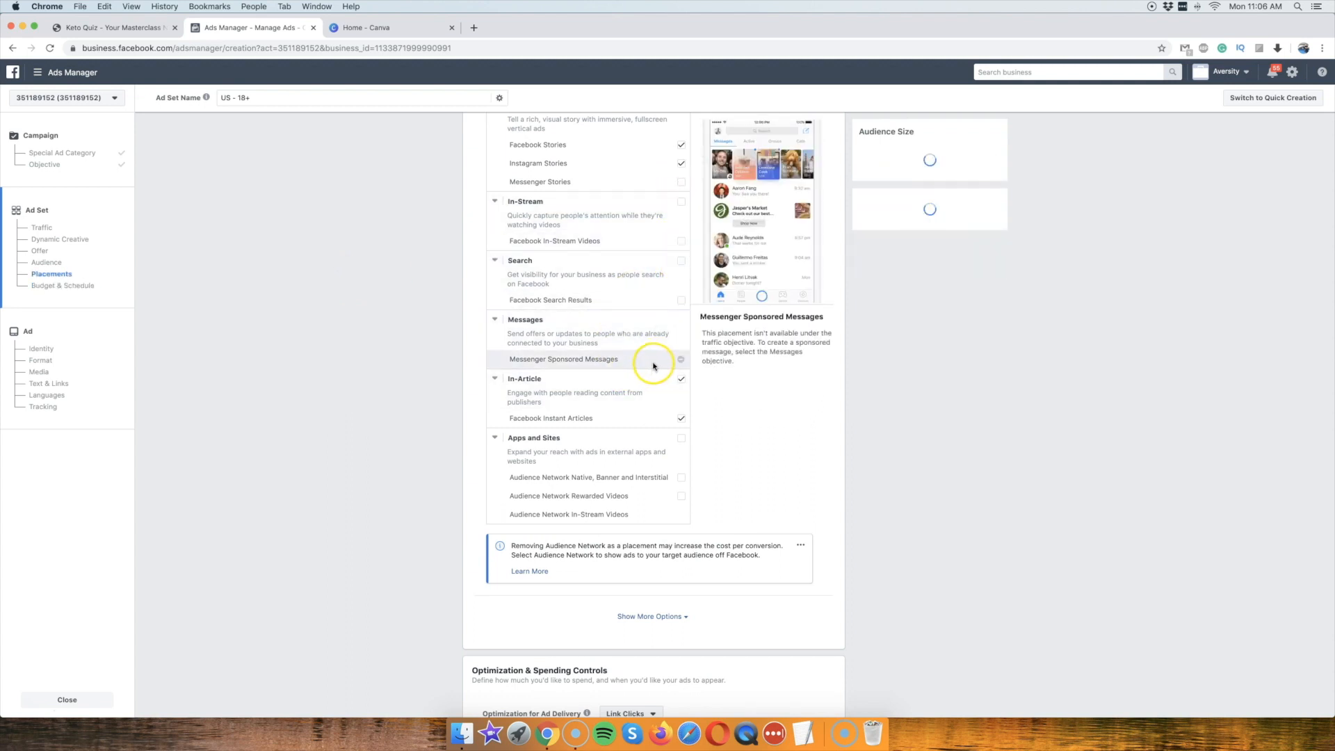
{"action": "scroll", "coordinate": [654, 367], "scroll_direction": "down", "scroll_amount": 2}
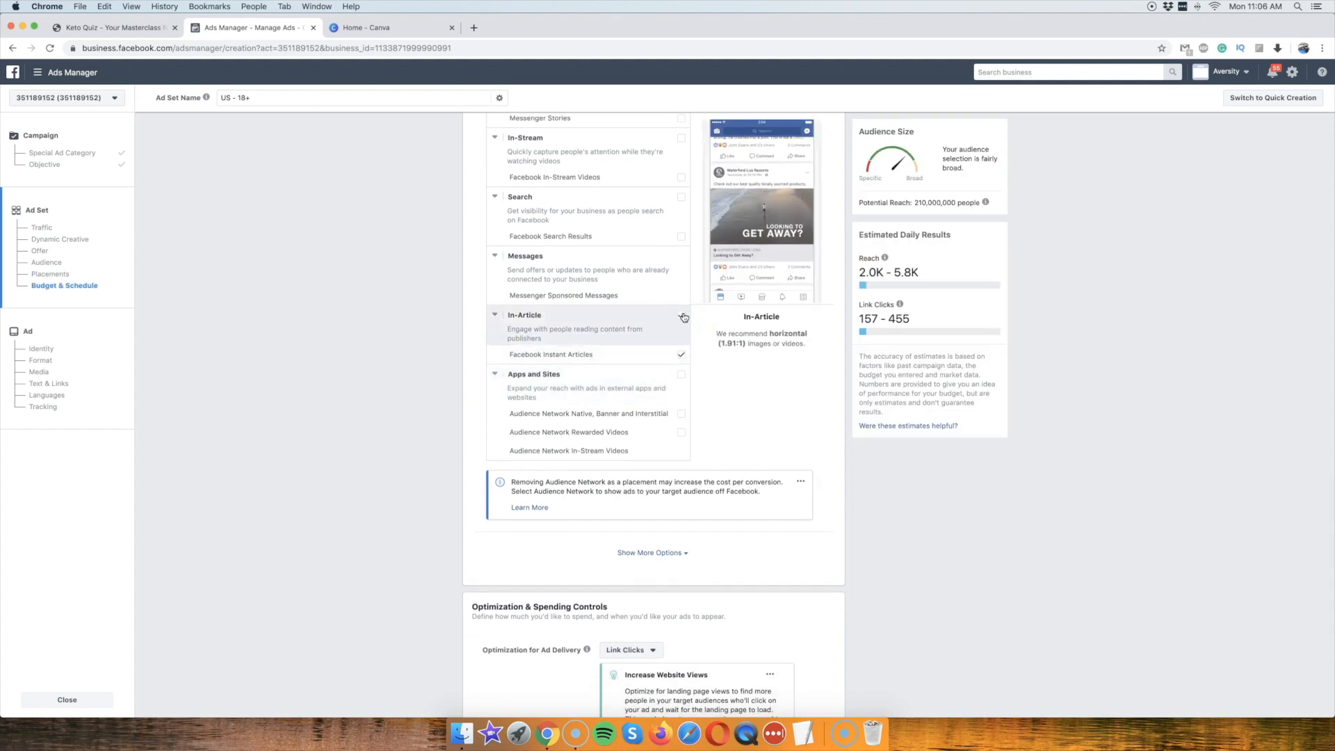
{"action": "left_click", "coordinate": [683, 316]}
Expand the extra optimization and spending options and keep Link Clicks as the optimization for ad delivery.
{"action": "scroll", "coordinate": [477, 344], "scroll_direction": "down", "scroll_amount": 3}
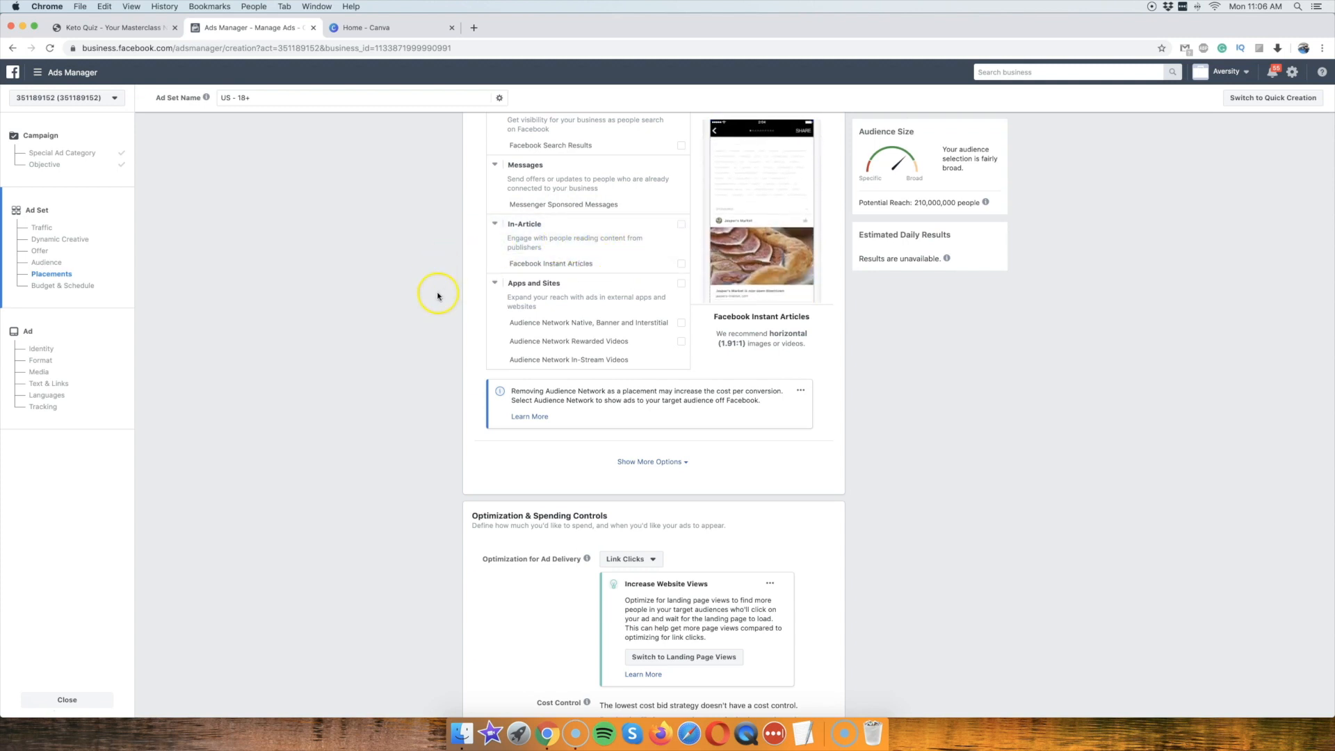
{"action": "scroll", "coordinate": [435, 381], "scroll_direction": "down", "scroll_amount": 3}
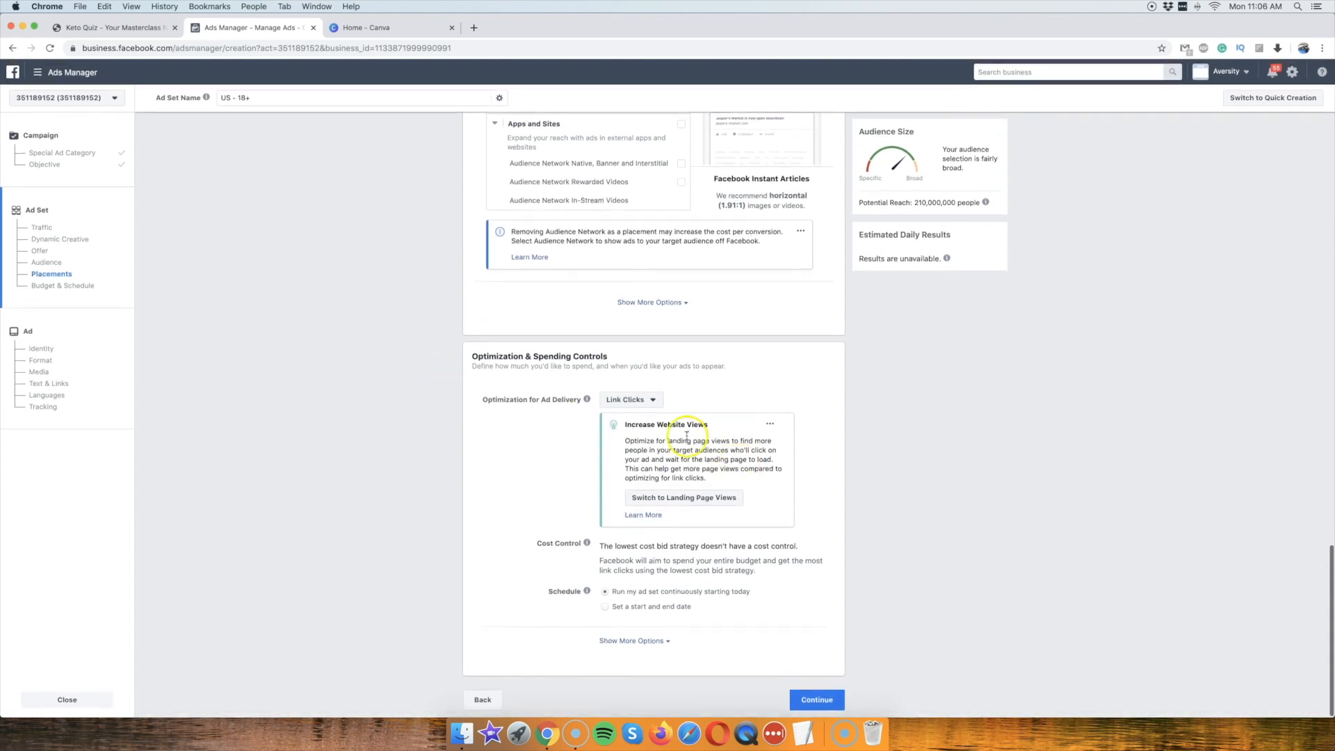
{"action": "left_click", "coordinate": [633, 640]}
{"action": "scroll", "coordinate": [605, 557], "scroll_direction": "down", "scroll_amount": 2}
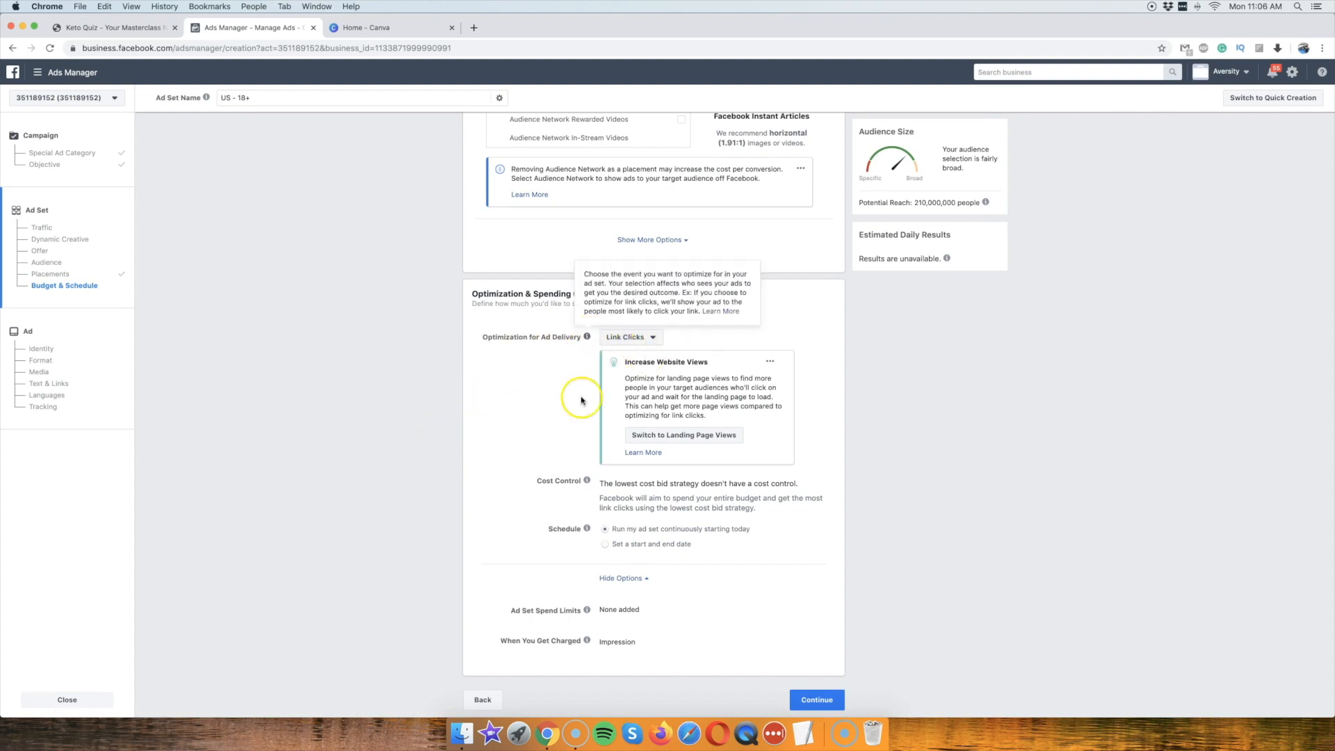
{"action": "scroll", "coordinate": [535, 439], "scroll_direction": "down", "scroll_amount": 1}
{"action": "left_click", "coordinate": [632, 335]}
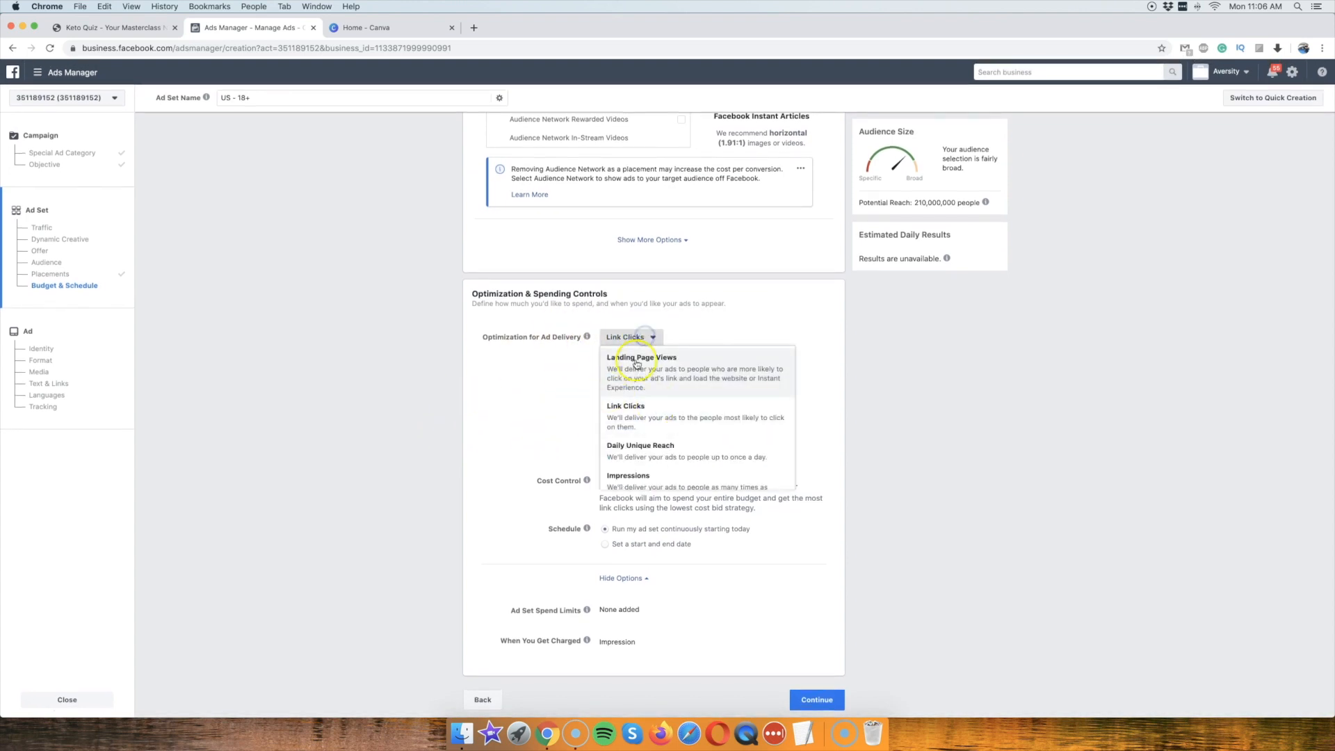
{"action": "scroll", "coordinate": [640, 459], "scroll_direction": "down", "scroll_amount": 1}
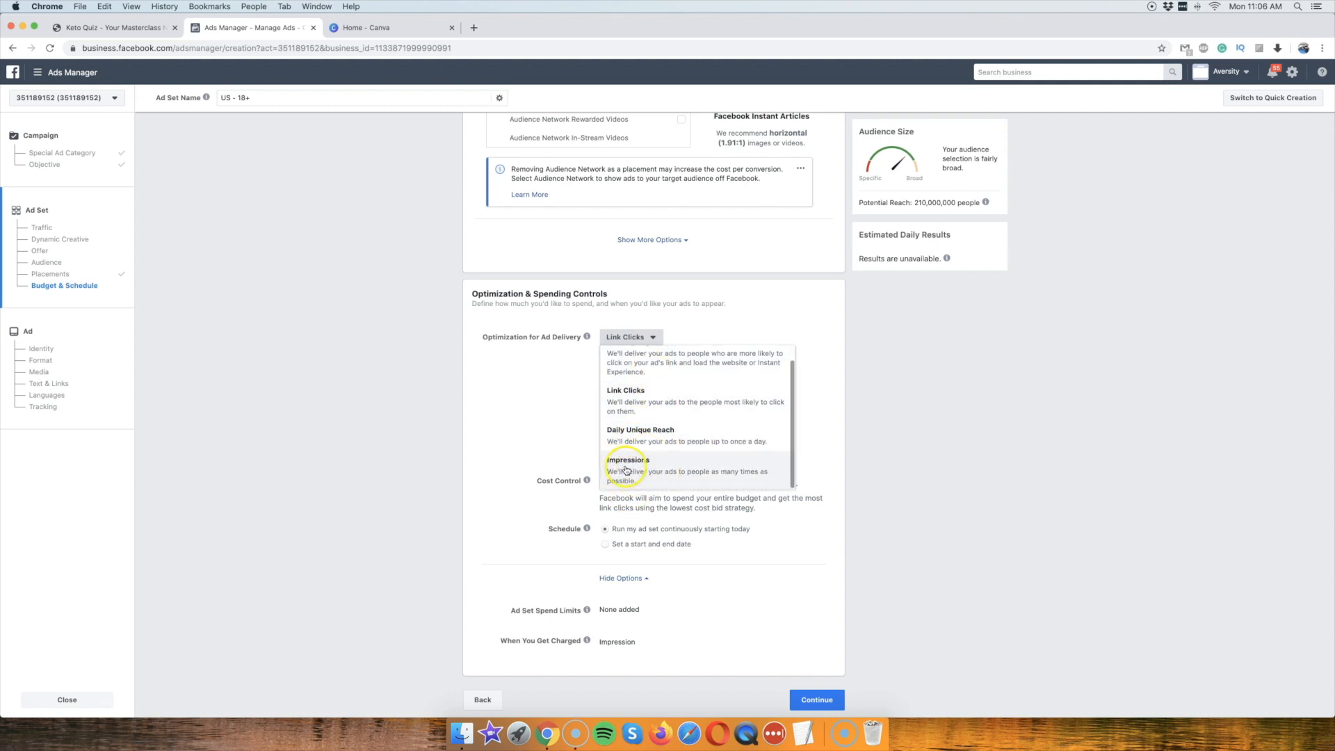
{"action": "scroll", "coordinate": [636, 435], "scroll_direction": "up", "scroll_amount": 1}
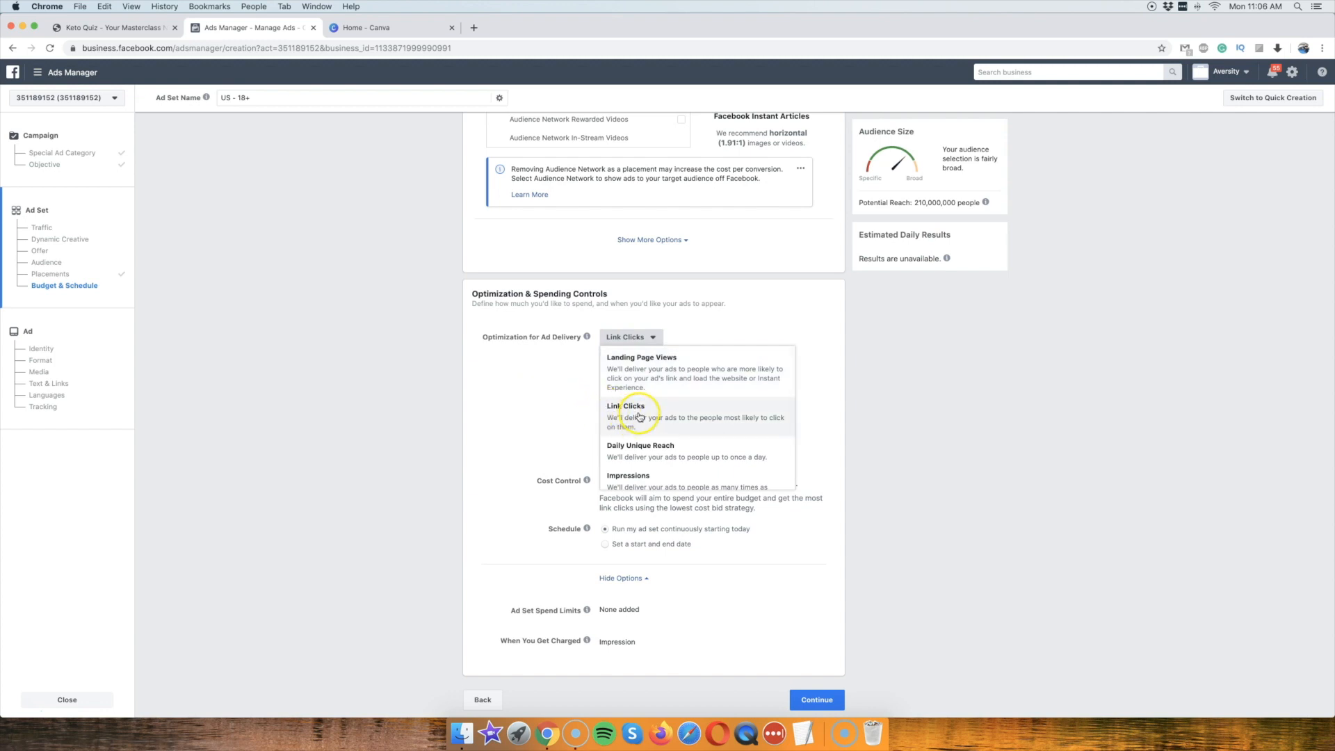
{"action": "left_click", "coordinate": [637, 418]}
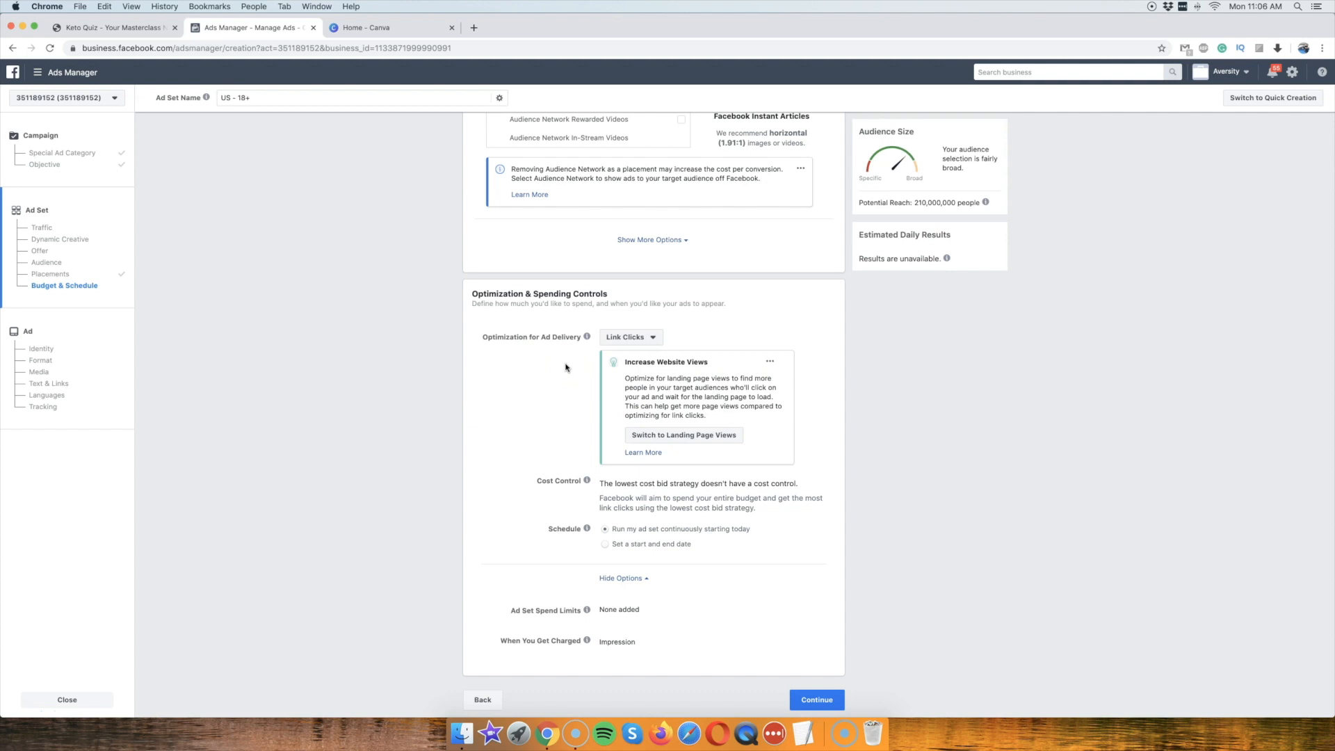
View the keto quiz landing page and return to the ad set's optimization settings.
{"action": "left_click", "coordinate": [466, 393]}
{"action": "left_click", "coordinate": [101, 28]}
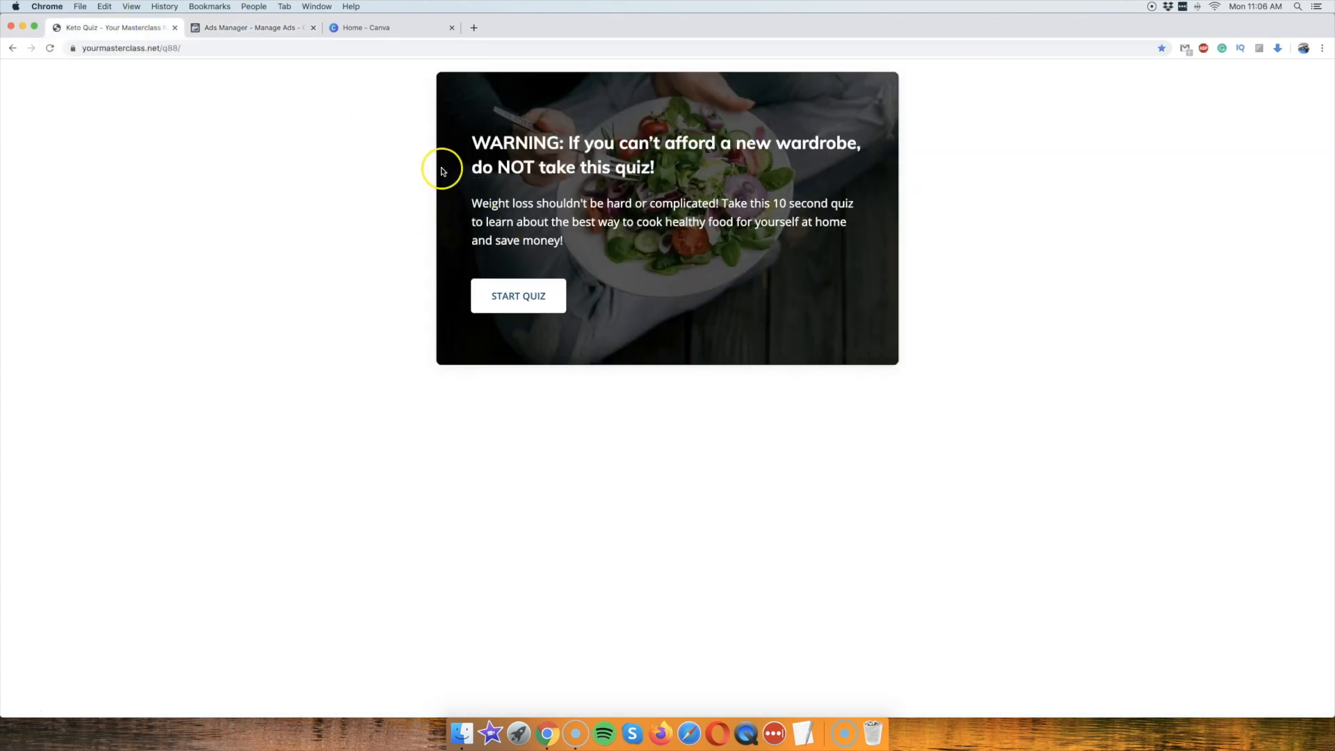
{"action": "left_click", "coordinate": [250, 28]}
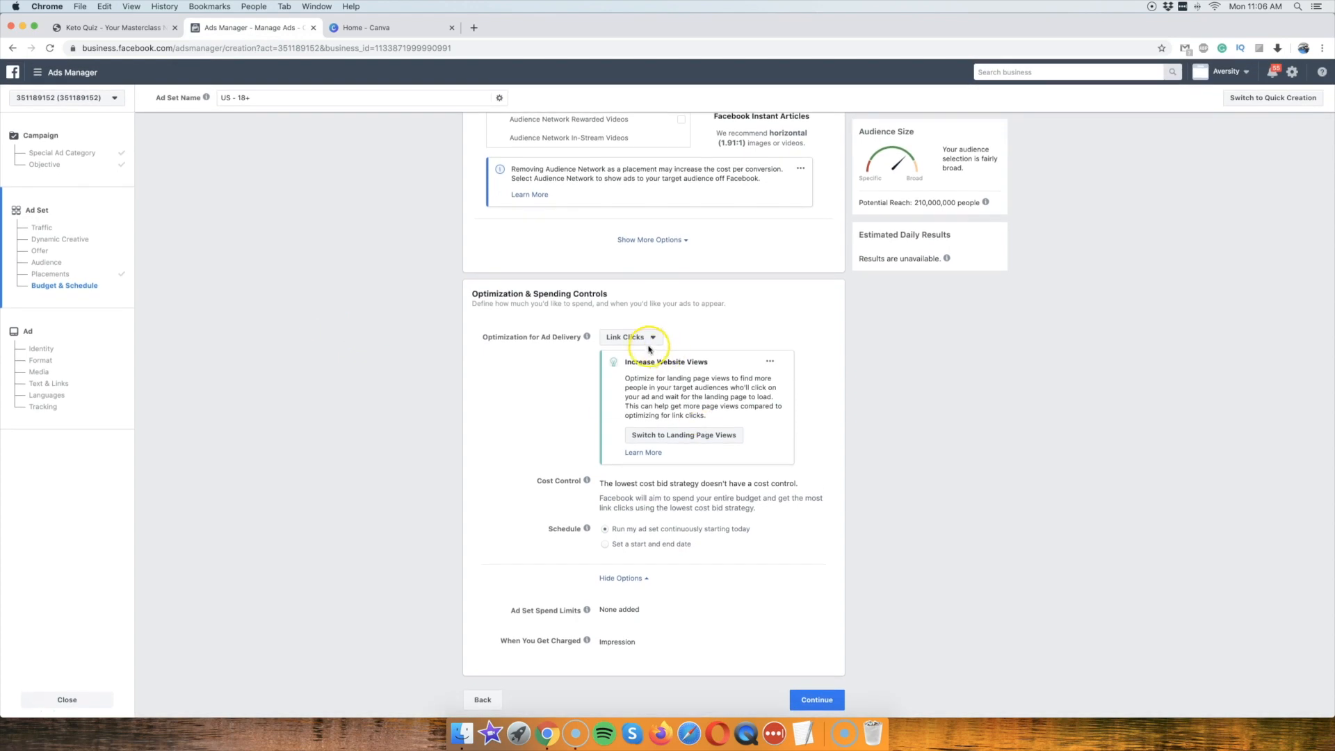
Expand the extra audience options and look through the available custom and lookalike audiences without choosing one.
{"action": "scroll", "coordinate": [395, 472], "scroll_direction": "up", "scroll_amount": 15}
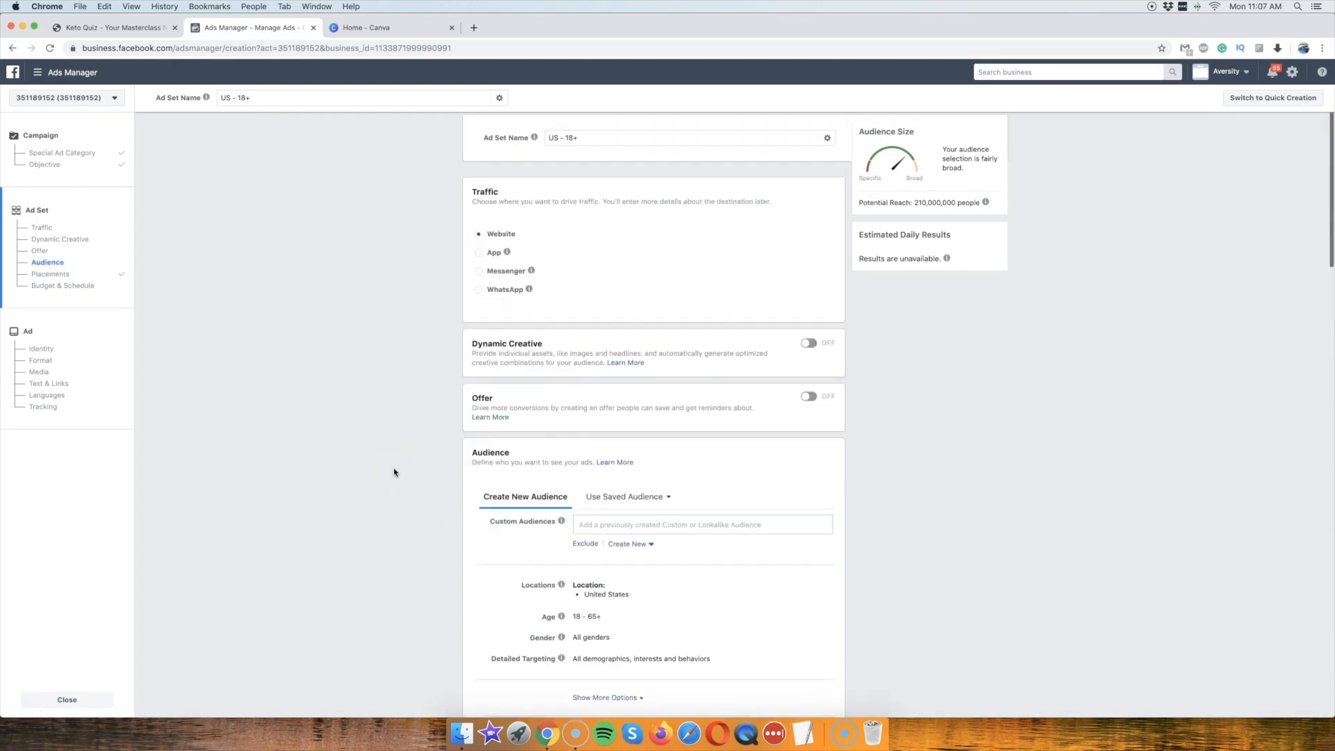
{"action": "scroll", "coordinate": [394, 471], "scroll_direction": "down", "scroll_amount": 1}
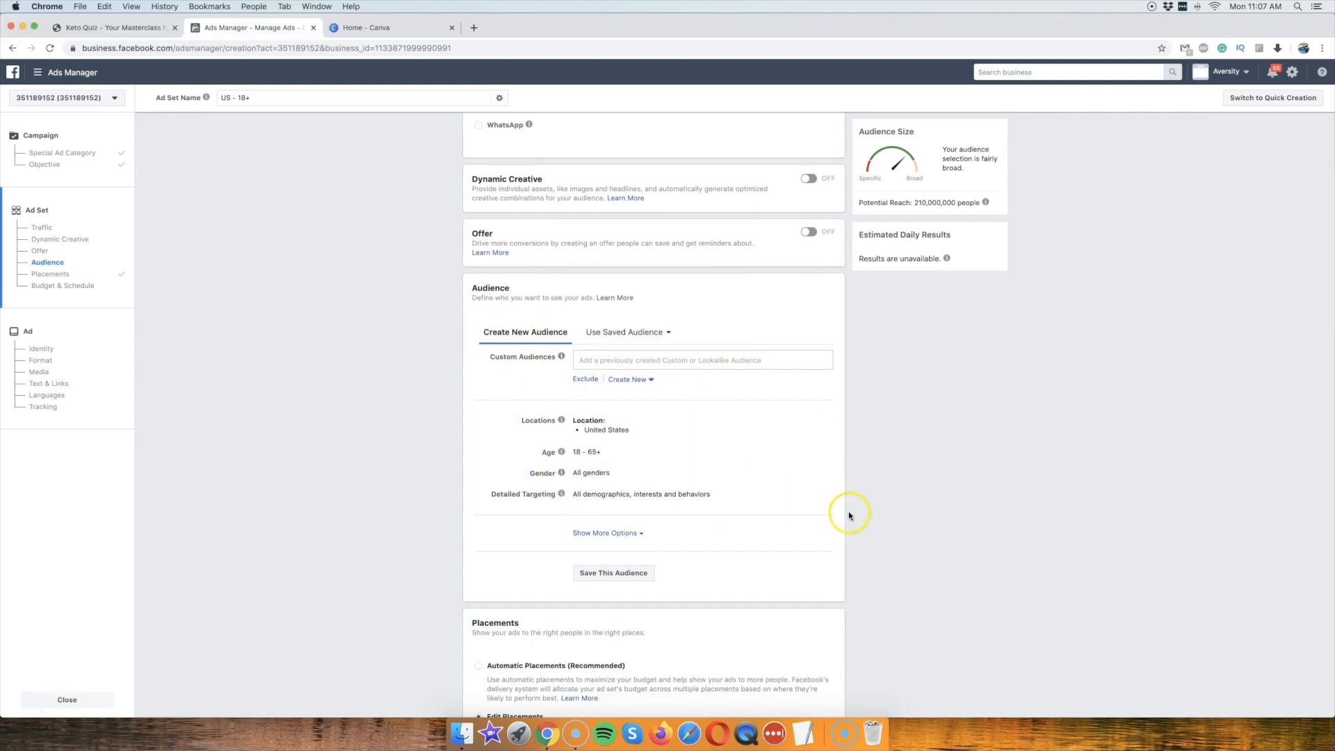
{"action": "left_click", "coordinate": [616, 533]}
{"action": "left_click", "coordinate": [610, 357]}
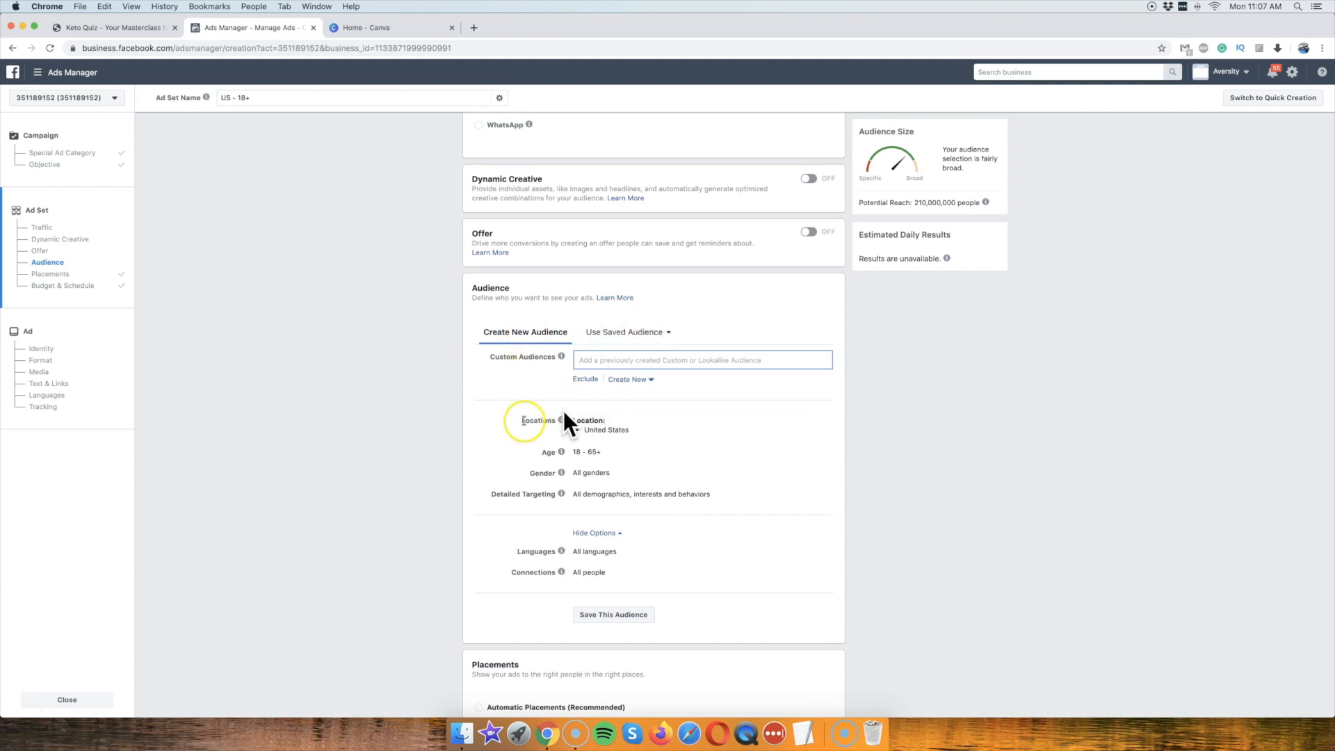
{"action": "scroll", "coordinate": [486, 417], "scroll_direction": "down", "scroll_amount": 3}
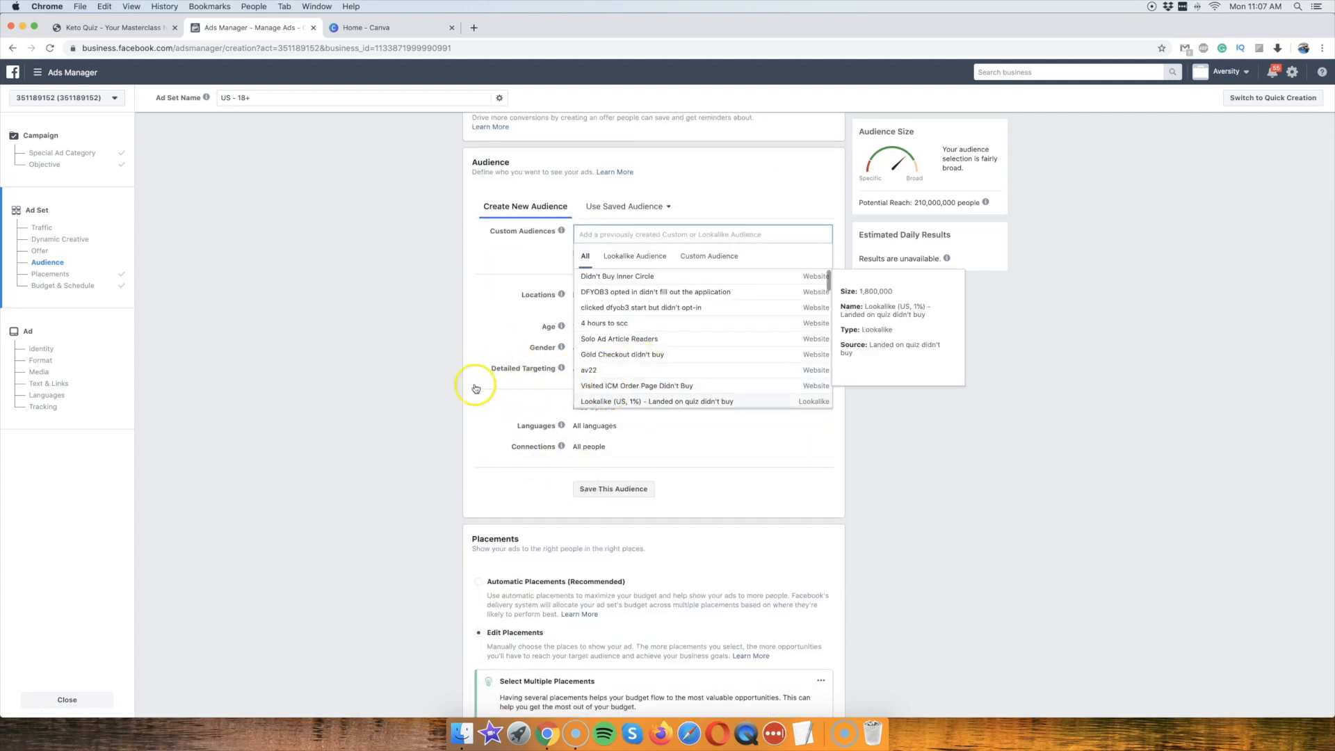
{"action": "left_click", "coordinate": [445, 367]}
{"action": "mouse_move", "coordinate": [550, 416]}
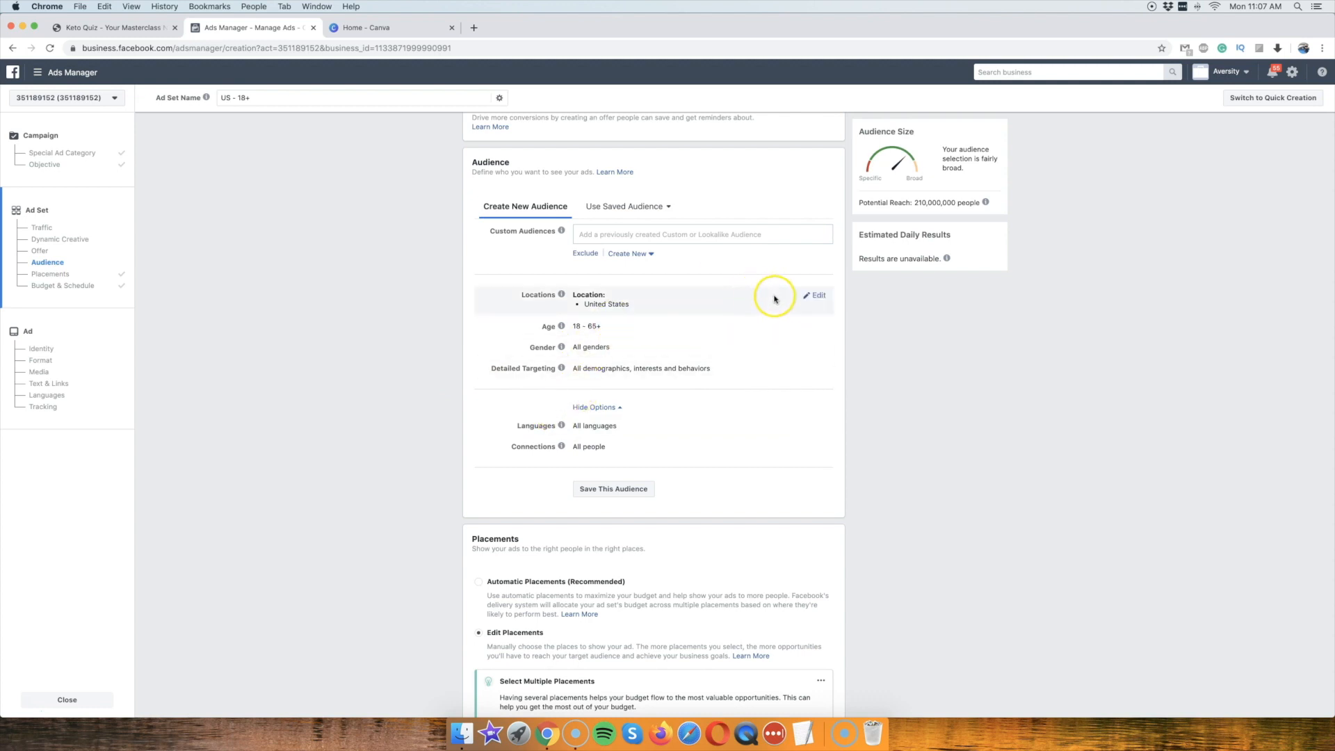
Add United Kingdom to the audience's included locations.
{"action": "left_click", "coordinate": [817, 296]}
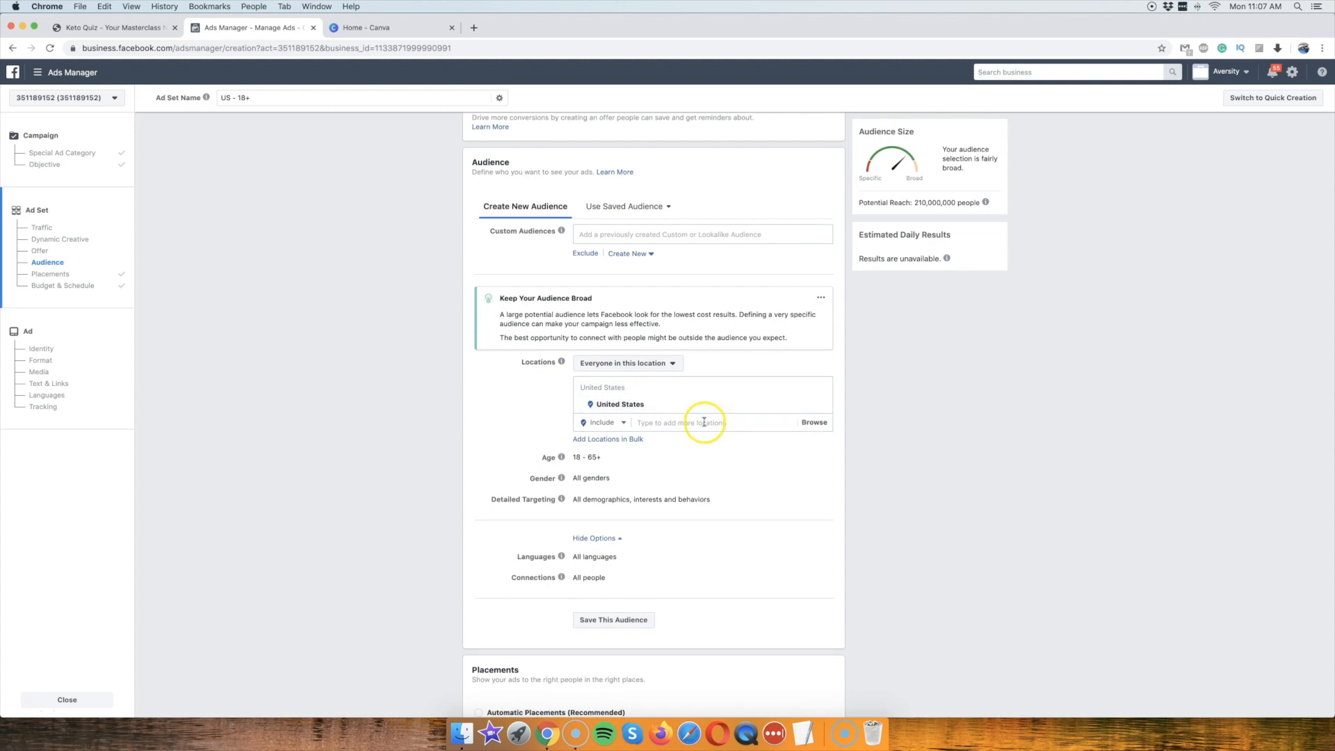
{"action": "left_click", "coordinate": [663, 424]}
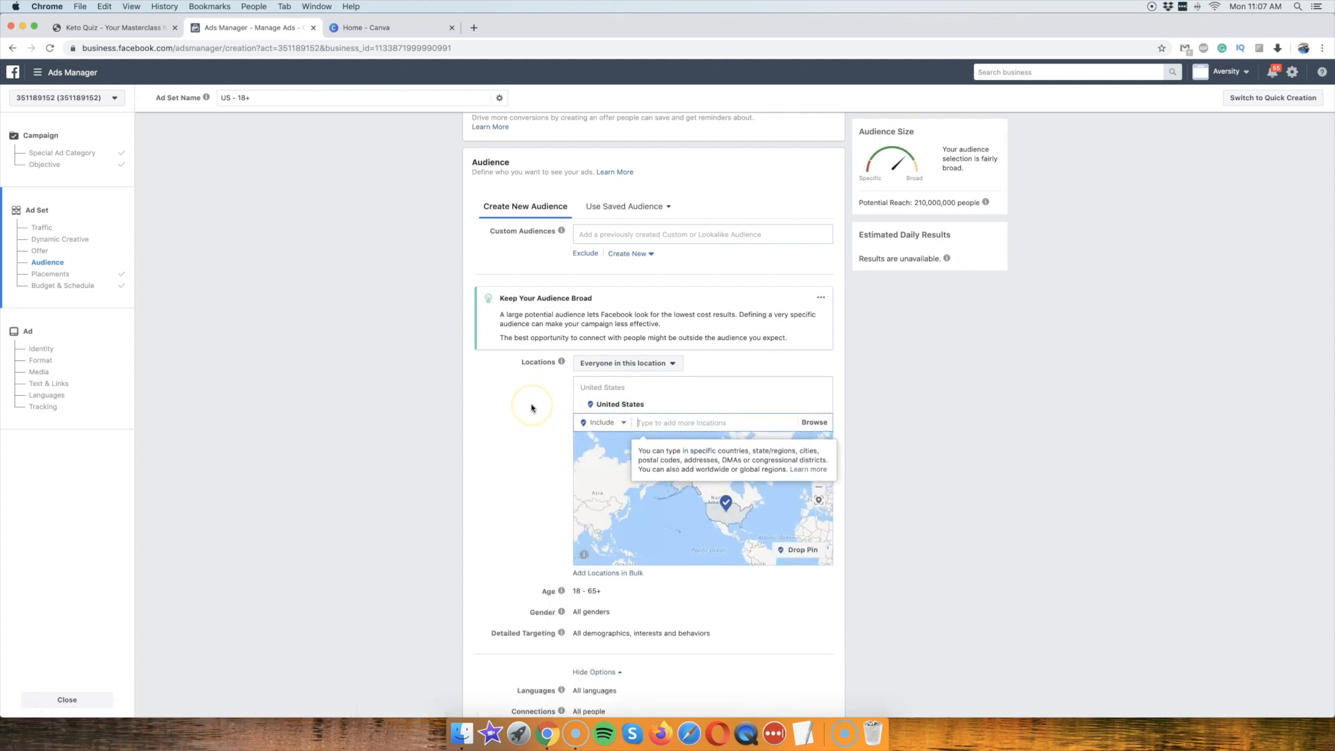
{"action": "type", "text": "united kin"}
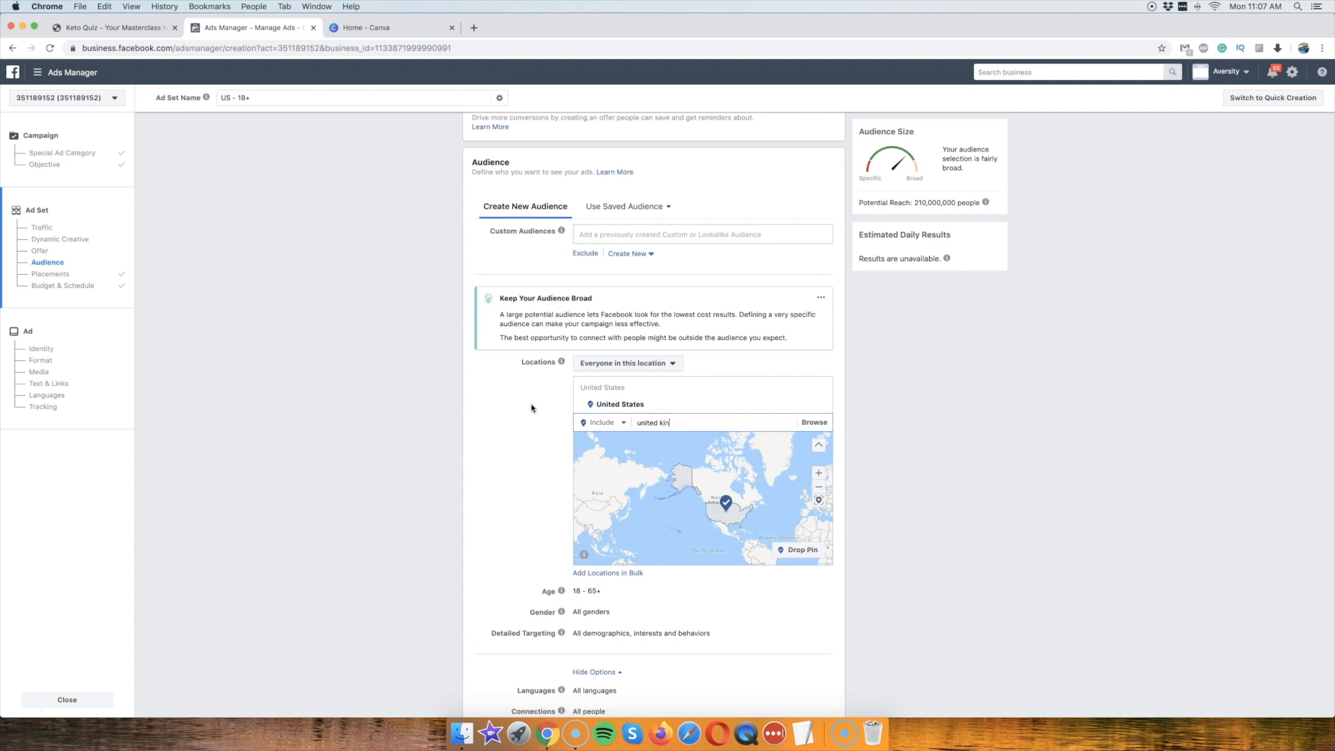
{"action": "left_click", "coordinate": [677, 436]}
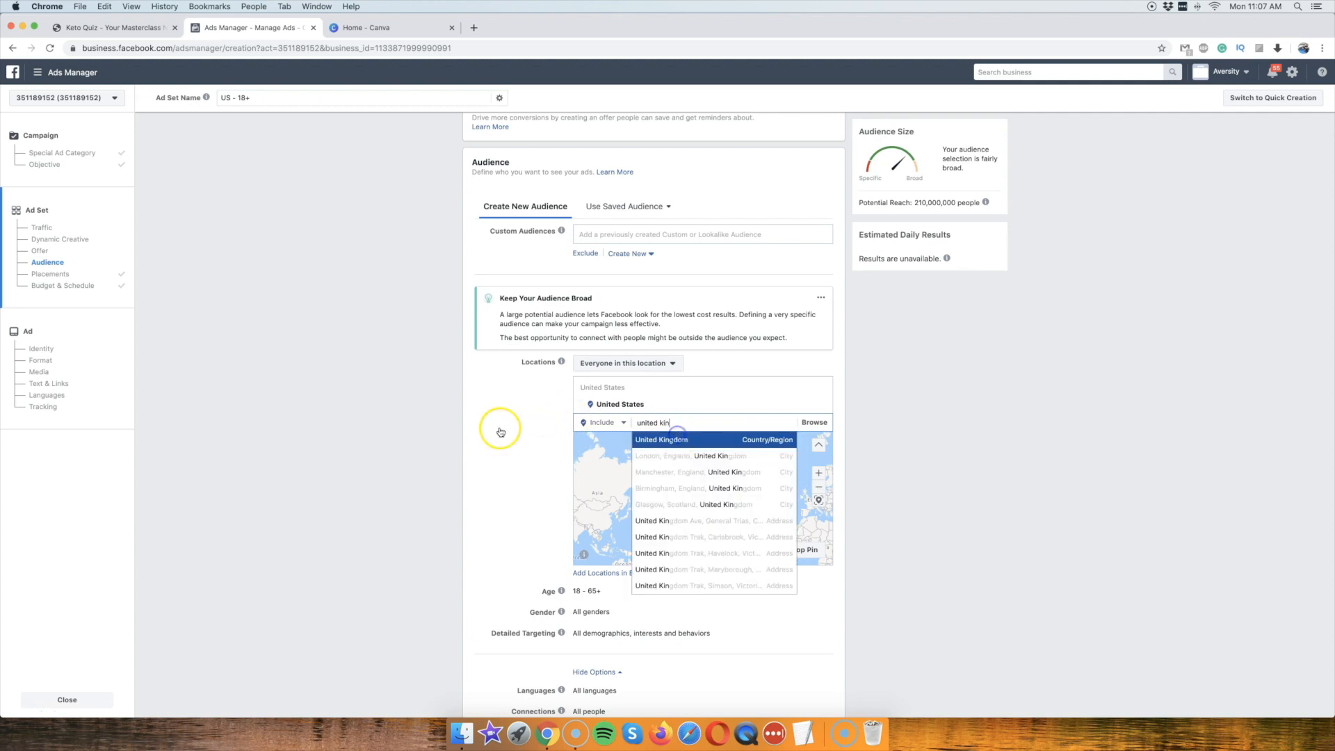
{"action": "left_click", "coordinate": [533, 418]}
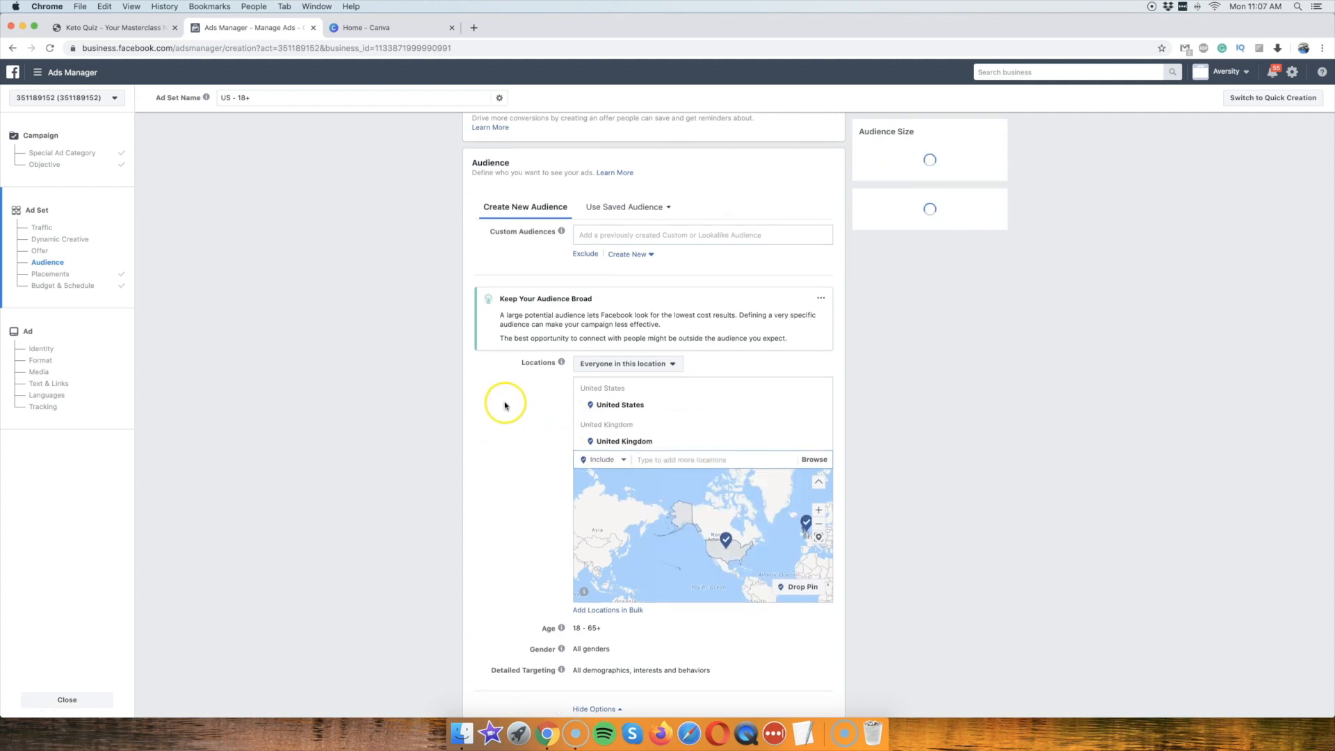
Open the audience's age range for editing and look through the minimum age choices.
{"action": "scroll", "coordinate": [626, 396], "scroll_direction": "down", "scroll_amount": 4}
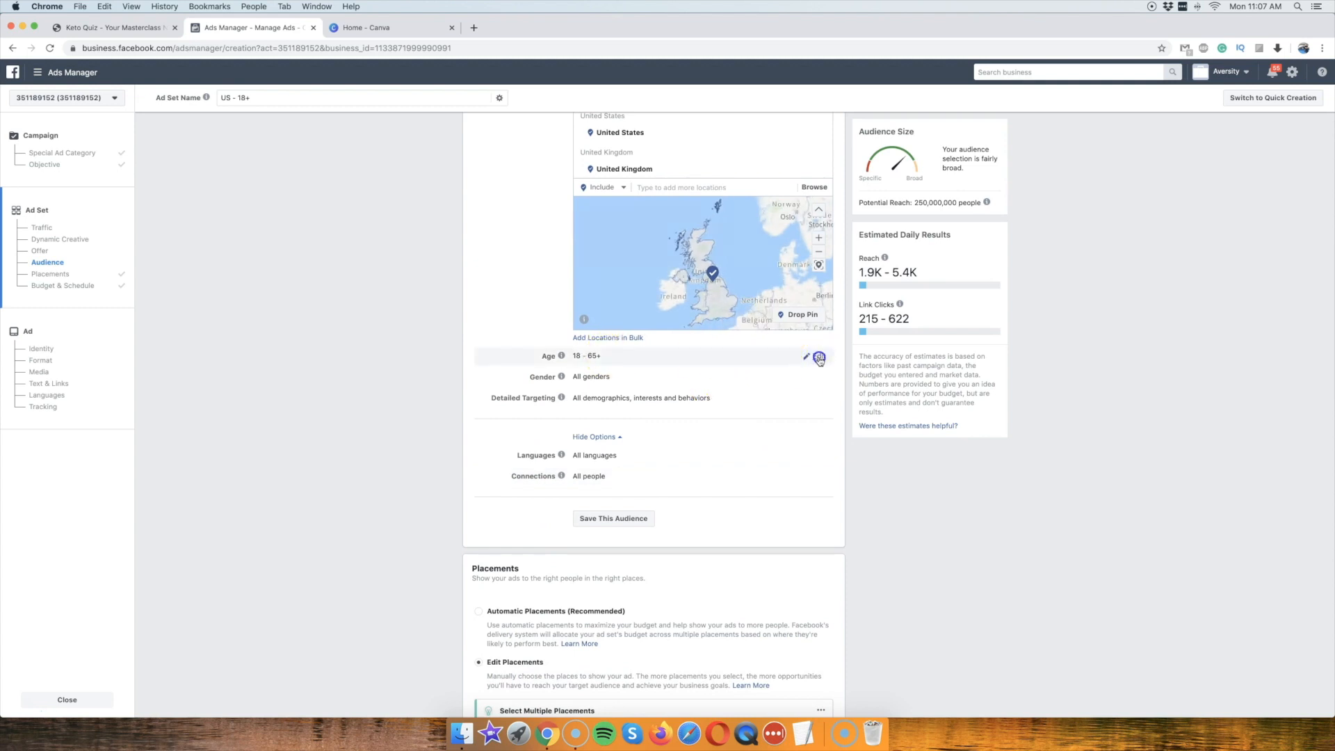
{"action": "left_click", "coordinate": [811, 355]}
{"action": "left_click", "coordinate": [590, 357]}
{"action": "scroll", "coordinate": [595, 470], "scroll_direction": "down", "scroll_amount": 2}
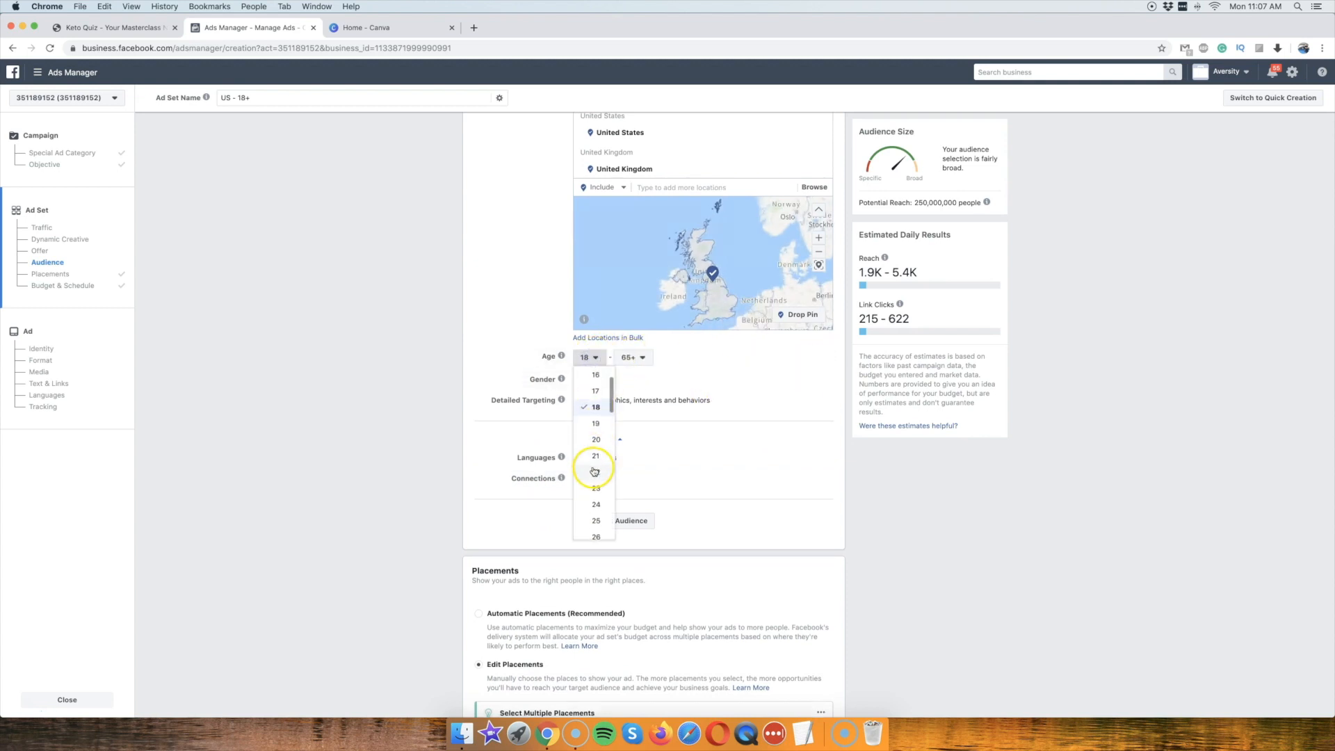
{"action": "scroll", "coordinate": [567, 455], "scroll_direction": "down", "scroll_amount": 1}
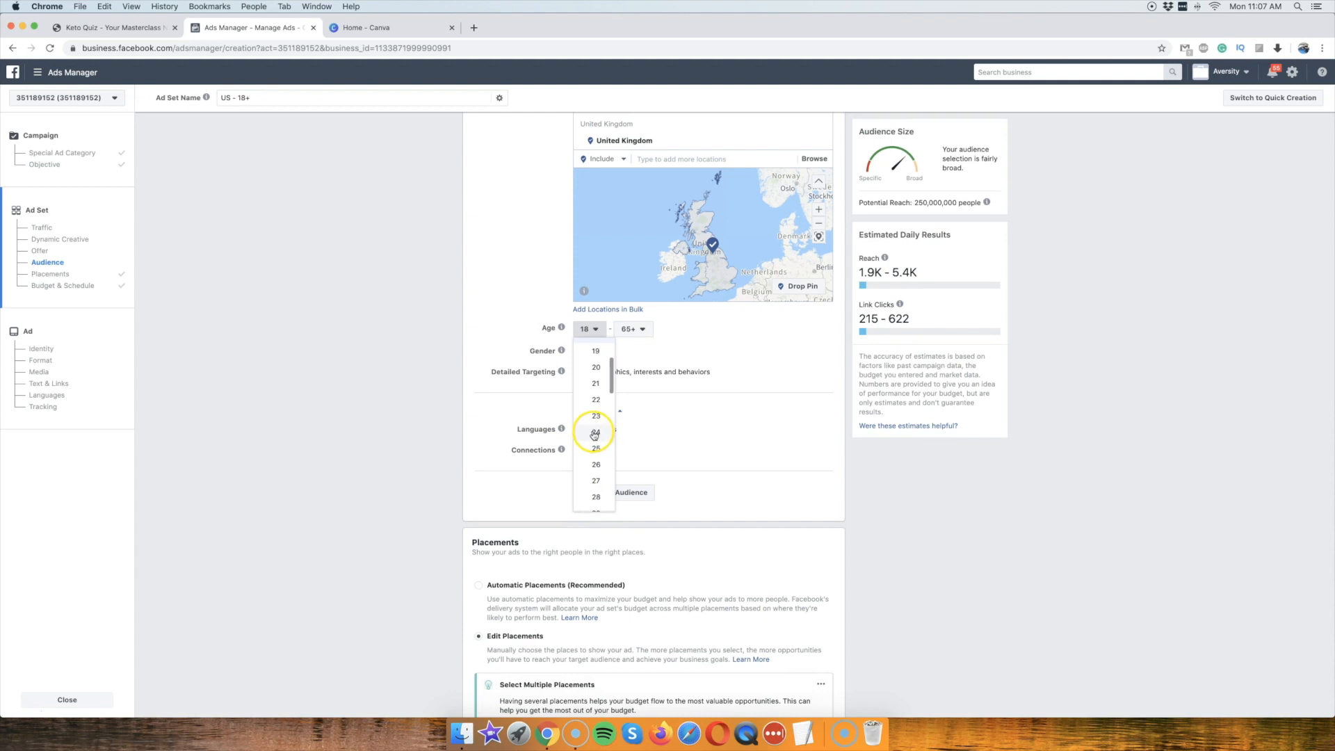
Review the headline and description on the keto quiz landing page and return to the ad set's audience settings.
{"action": "left_click", "coordinate": [183, 29]}
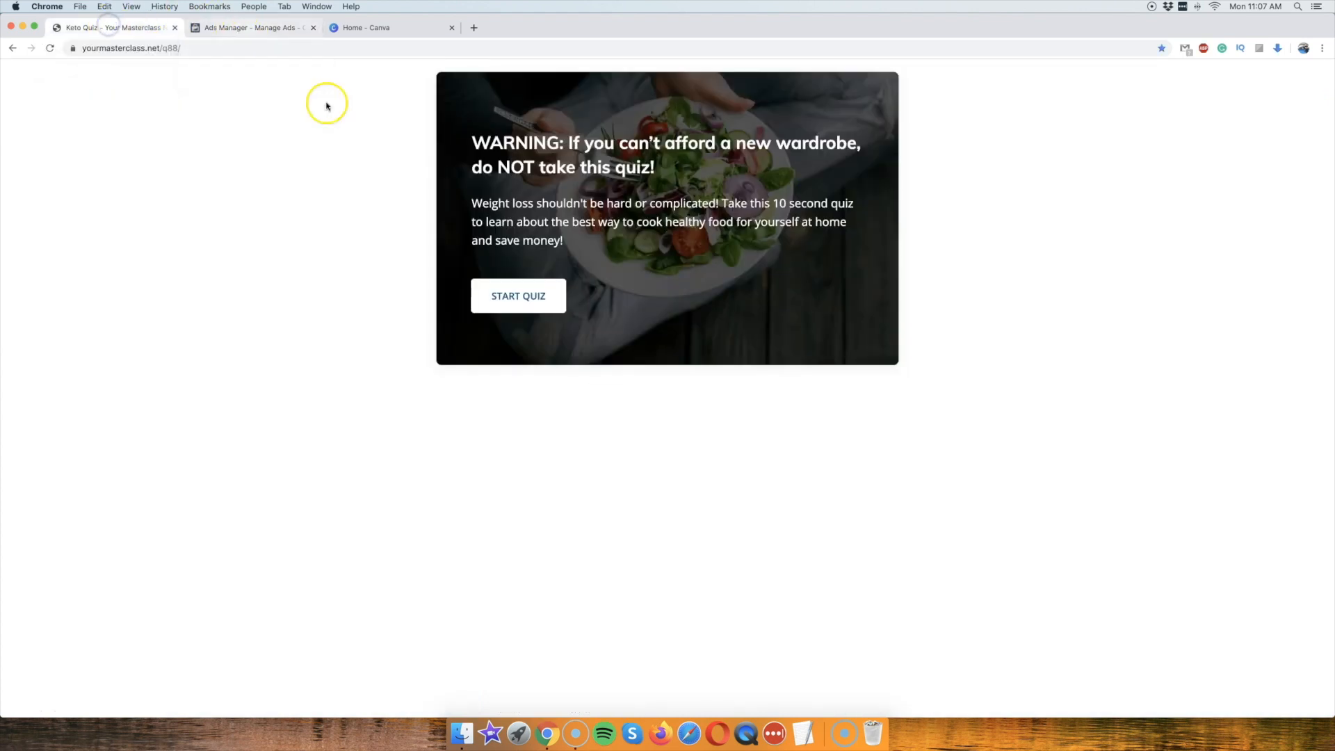
{"action": "mouse_move", "coordinate": [470, 139]}
{"action": "left_mouse_down"}
{"action": "mouse_move", "coordinate": [659, 245]}
{"action": "mouse_move", "coordinate": [602, 240]}
{"action": "mouse_move", "coordinate": [480, 130]}
{"action": "left_mouse_up"}
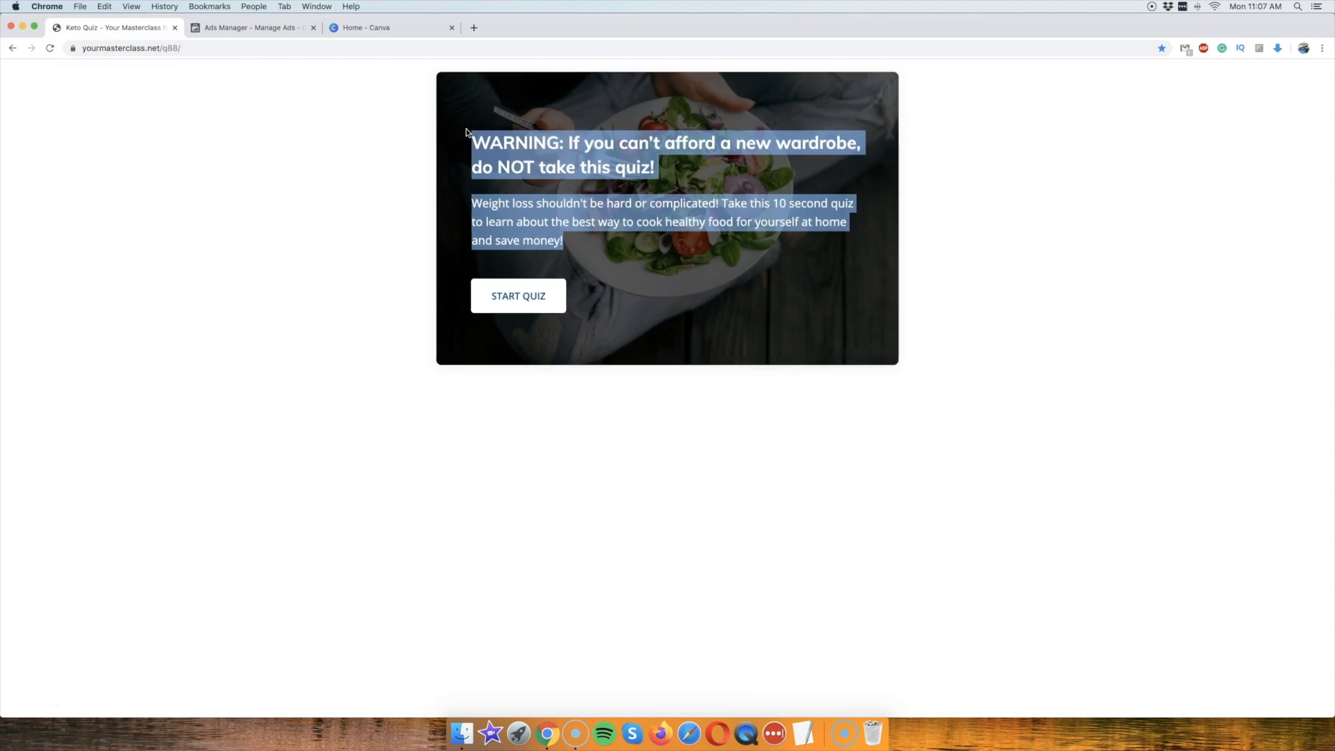
{"action": "left_click_drag", "start_coordinate": [470, 142], "coordinate": [575, 239]}
{"action": "left_click", "coordinate": [575, 240]}
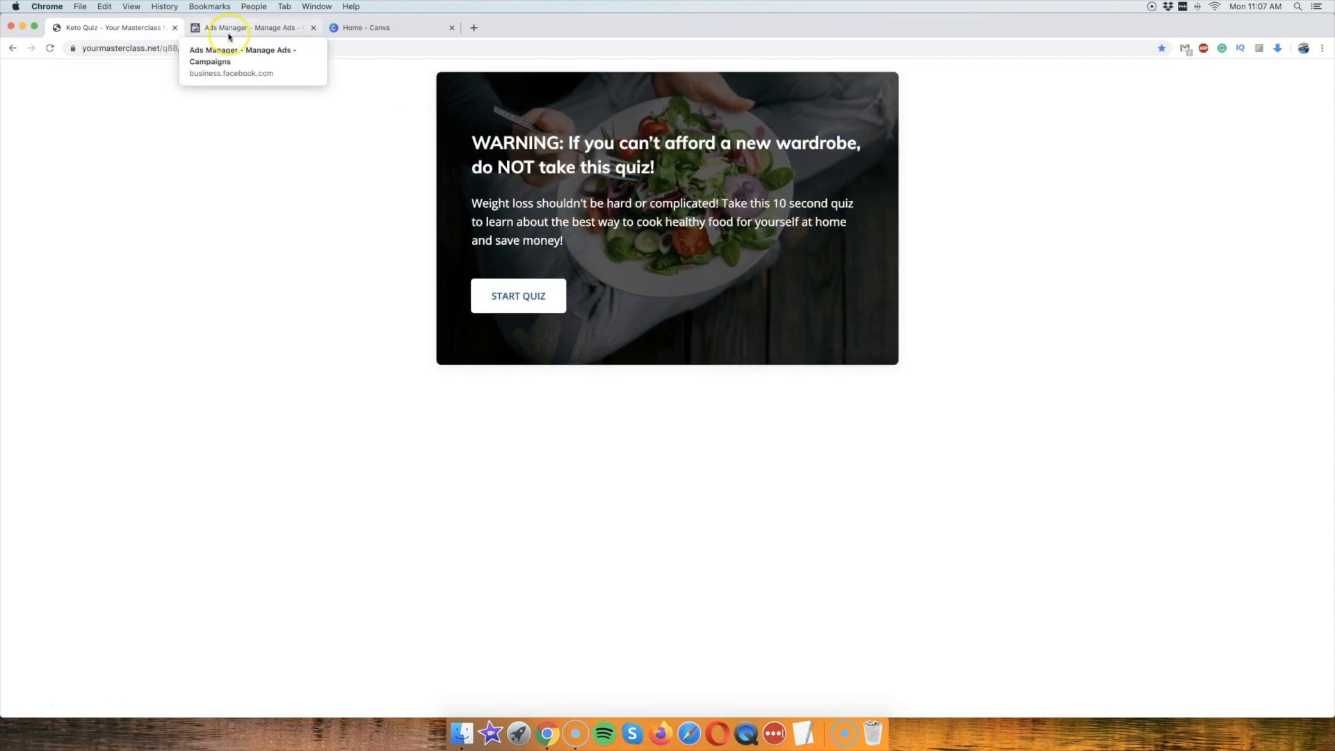
{"action": "left_click", "coordinate": [229, 28]}
Set the audience's minimum age to 30.
{"action": "left_click", "coordinate": [595, 416]}
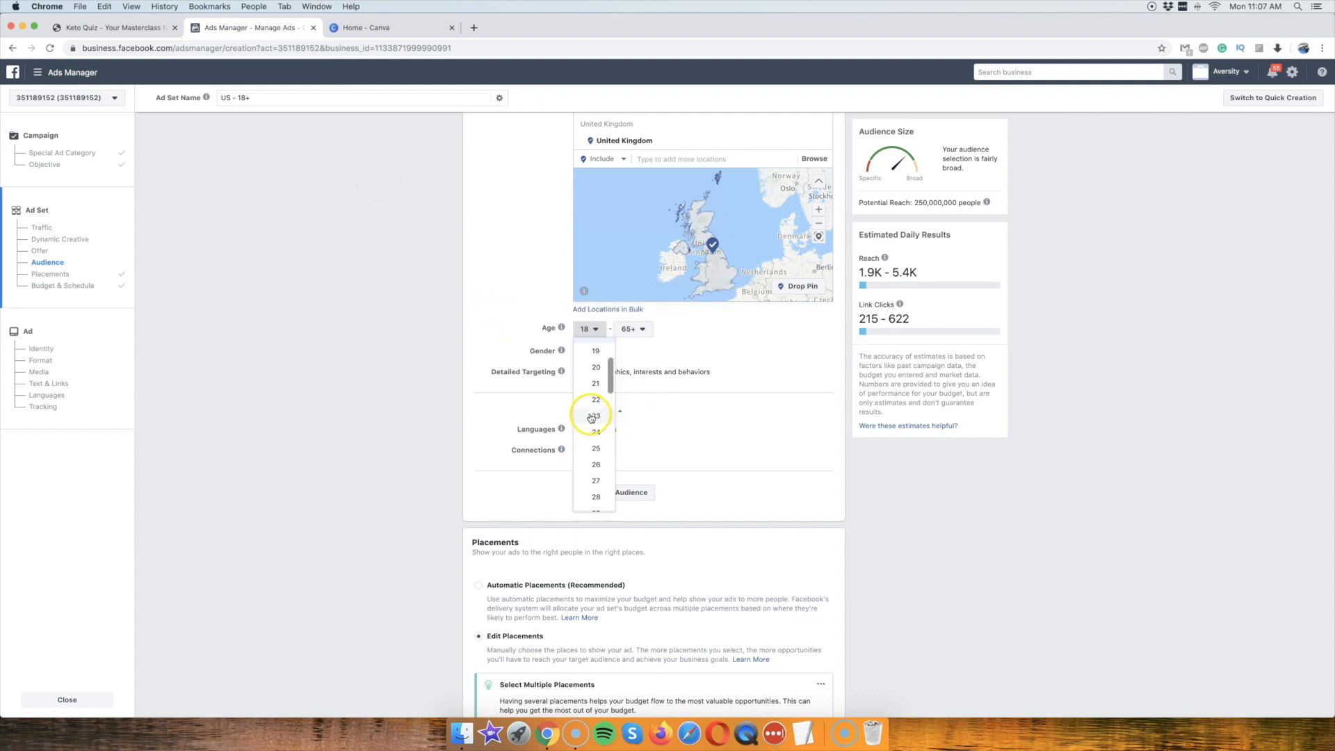
{"action": "scroll", "coordinate": [594, 415], "scroll_direction": "down", "scroll_amount": 2}
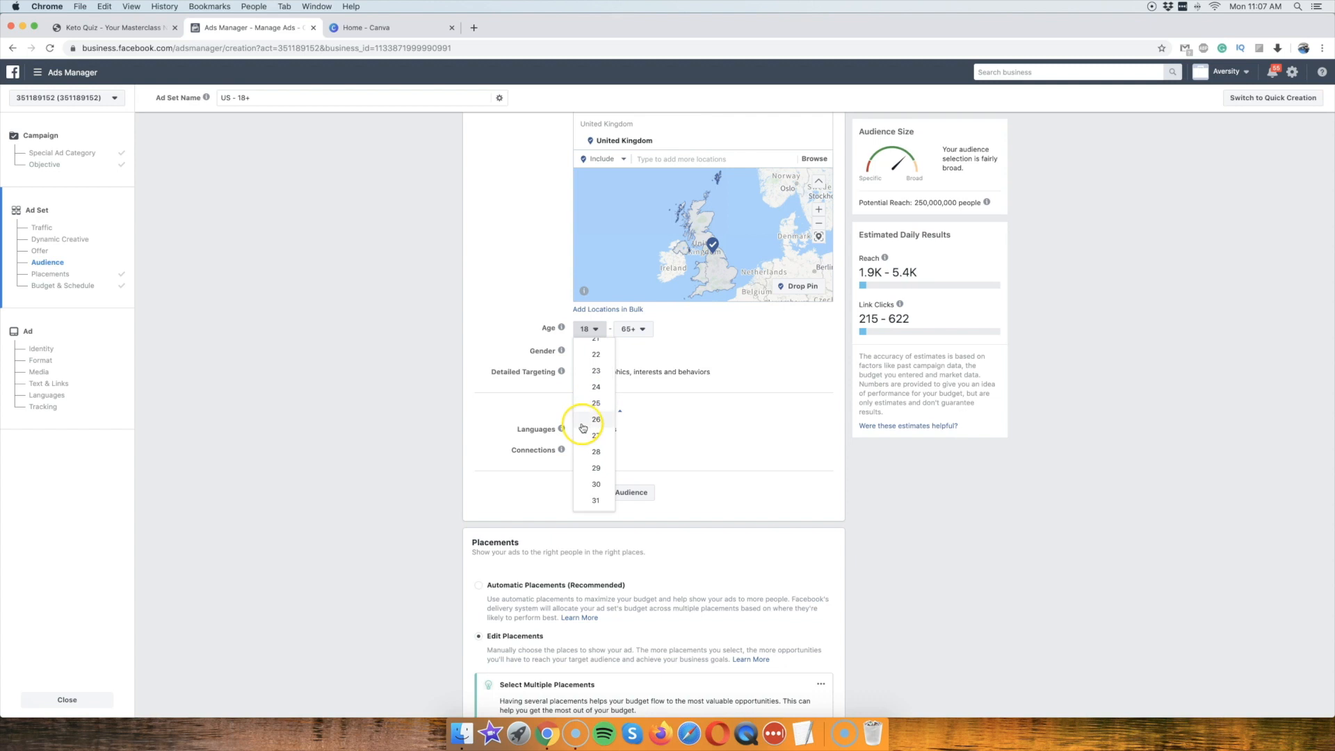
{"action": "scroll", "coordinate": [592, 424], "scroll_direction": "down", "scroll_amount": 3}
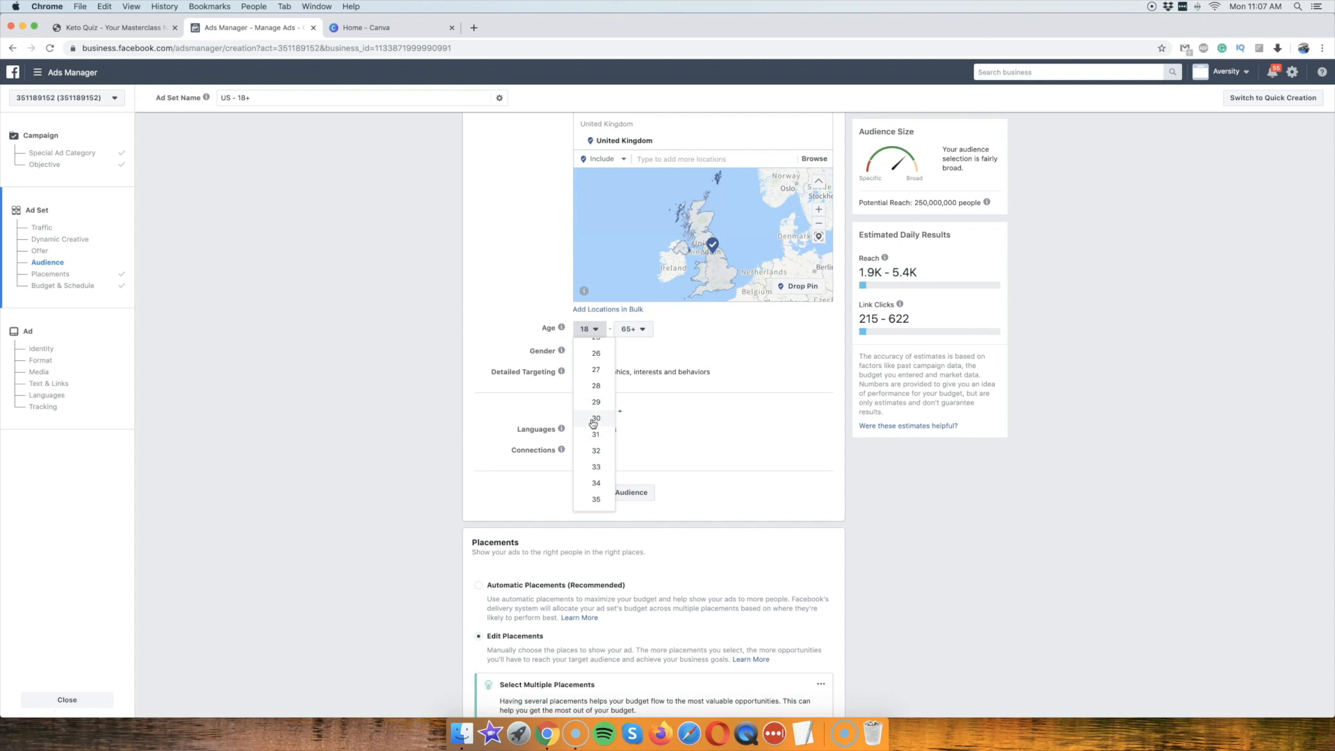
{"action": "left_click", "coordinate": [593, 419]}
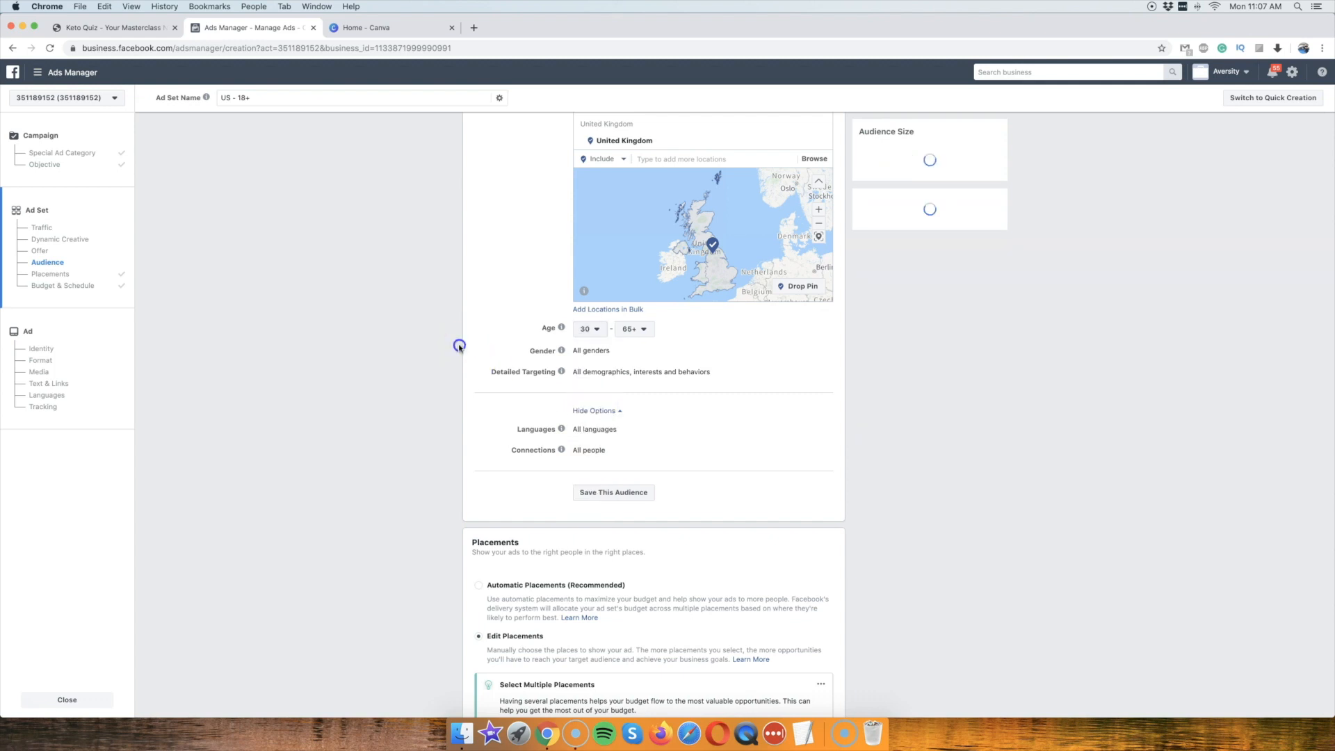
Limit the audience's gender to Women and open its detailed targeting for editing.
{"action": "left_click", "coordinate": [824, 354]}
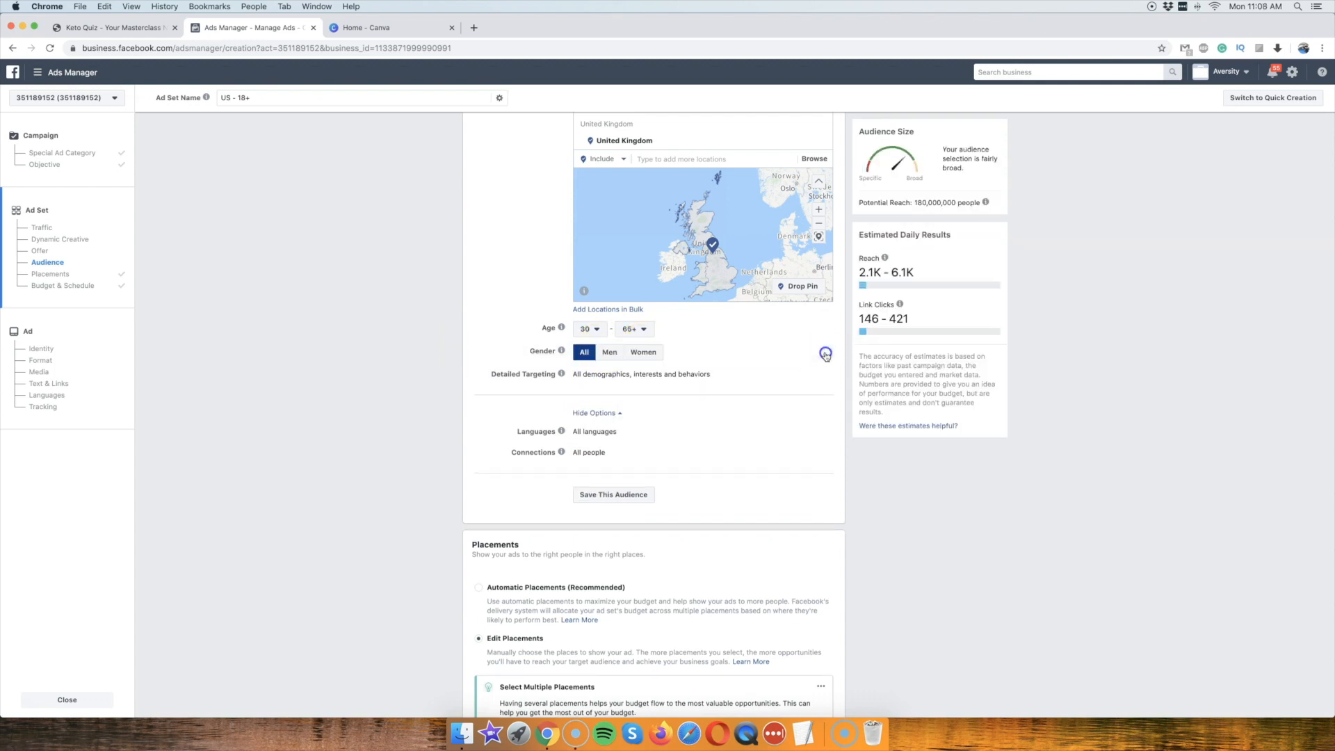
{"action": "left_click", "coordinate": [641, 351]}
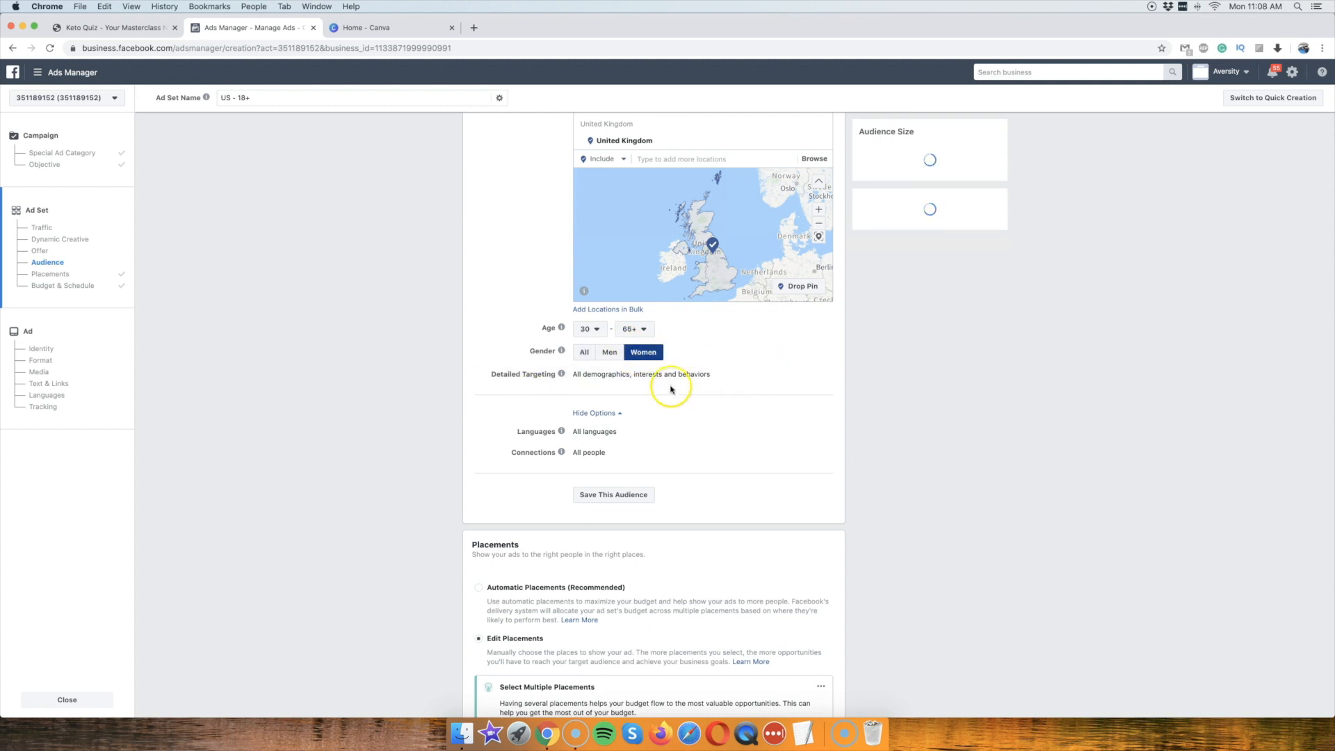
{"action": "scroll", "coordinate": [626, 368], "scroll_direction": "down", "scroll_amount": 2}
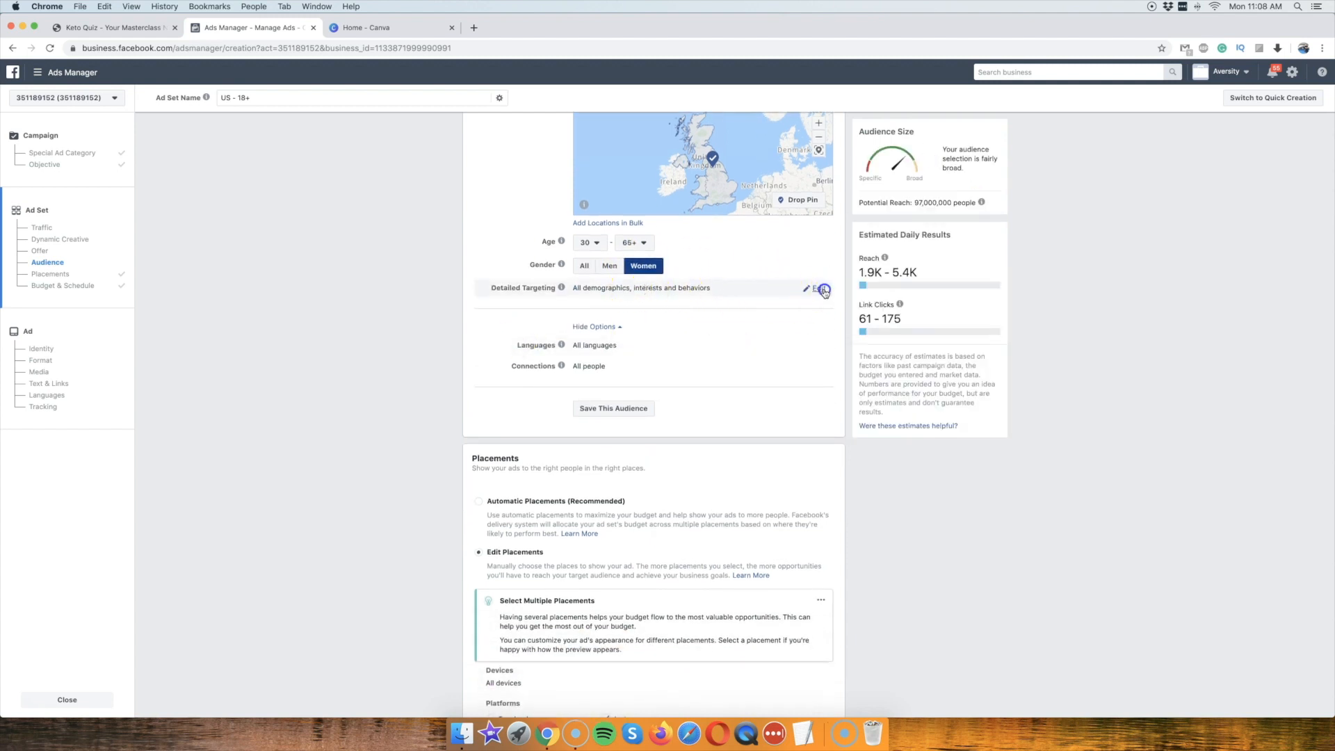
{"action": "left_click", "coordinate": [823, 290]}
{"action": "left_click", "coordinate": [441, 307]}
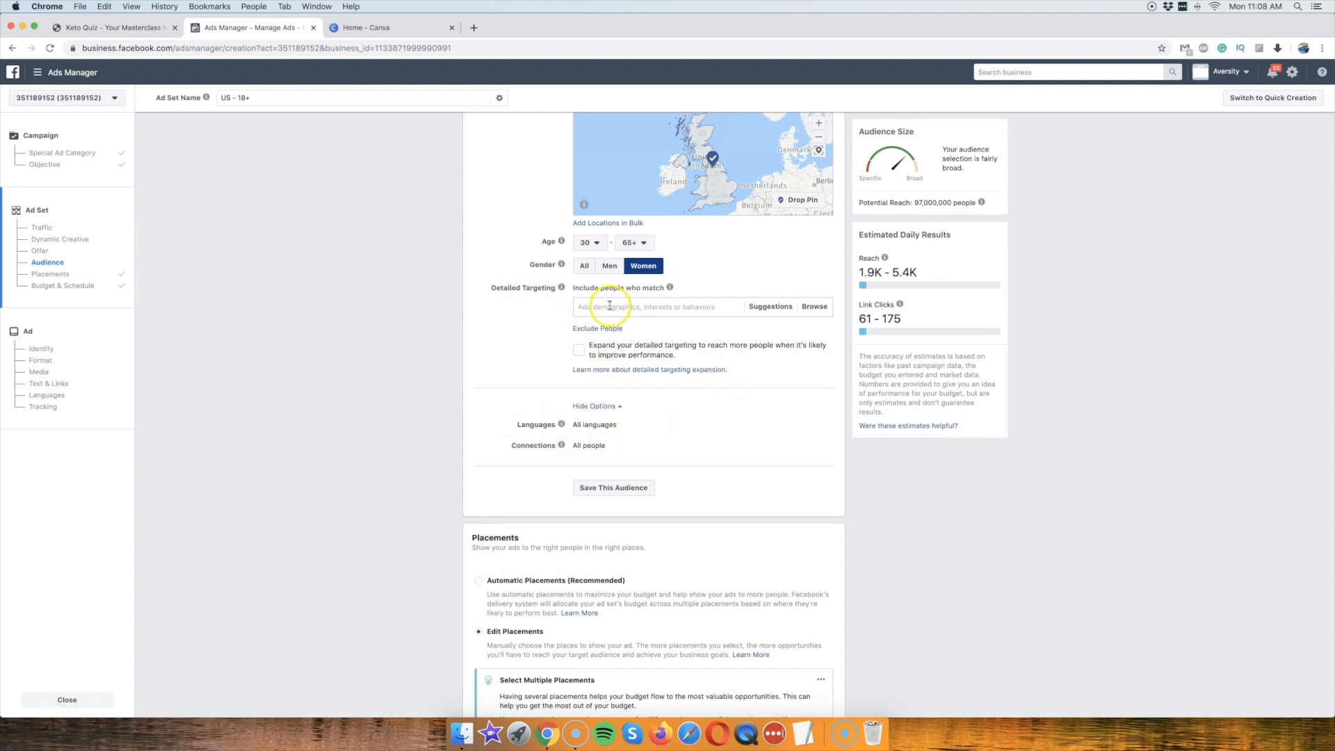
{"action": "scroll", "coordinate": [351, 346], "scroll_direction": "up", "scroll_amount": 3}
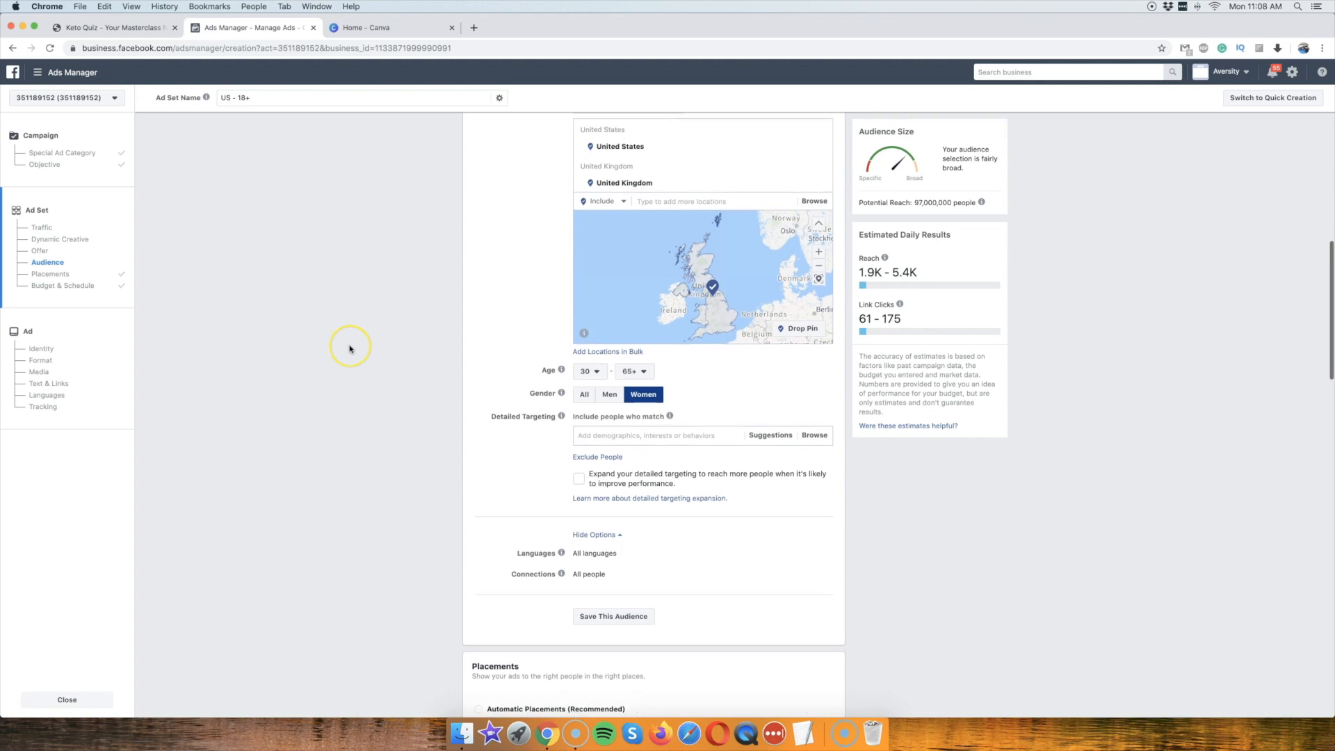
{"action": "scroll", "coordinate": [350, 348], "scroll_direction": "up", "scroll_amount": 1}
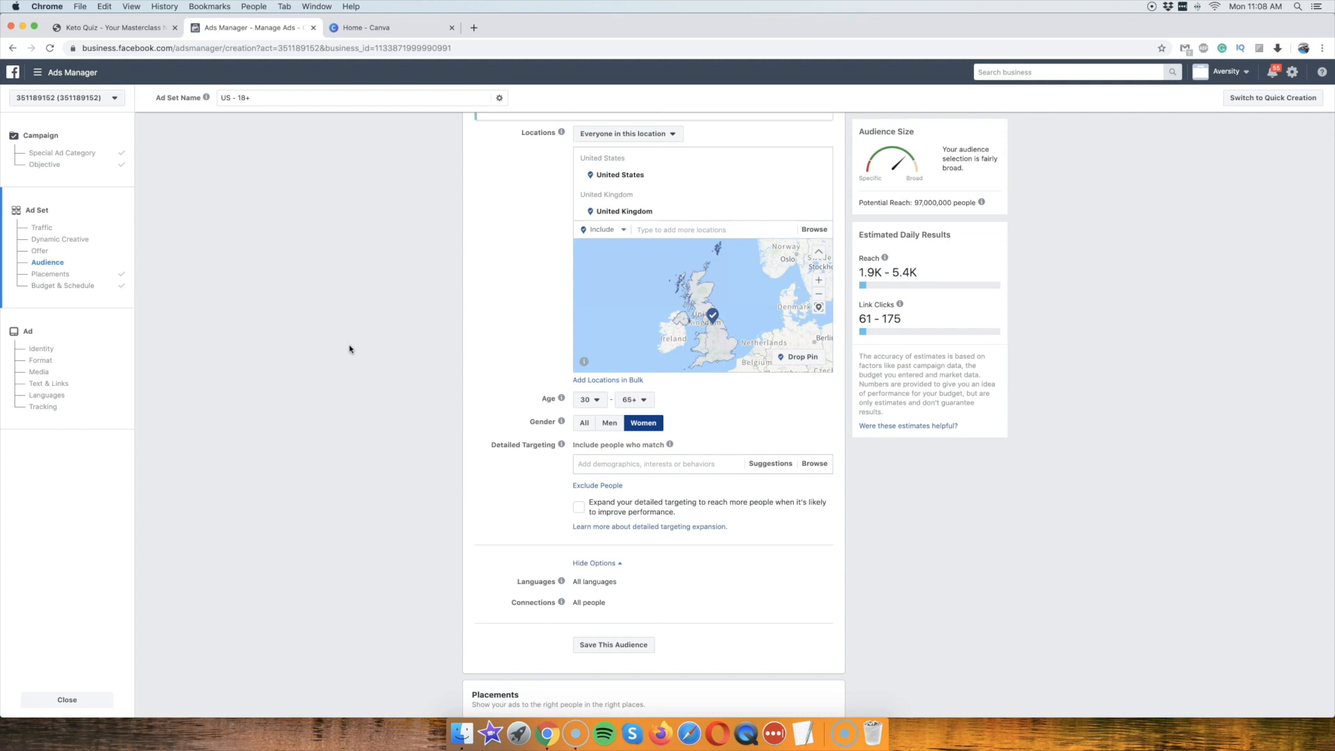
Try the Extreme Weight Loss interest in the audience's detailed targeting and remove it again.
{"action": "left_click", "coordinate": [604, 460]}
{"action": "type", "text": "weight los"}
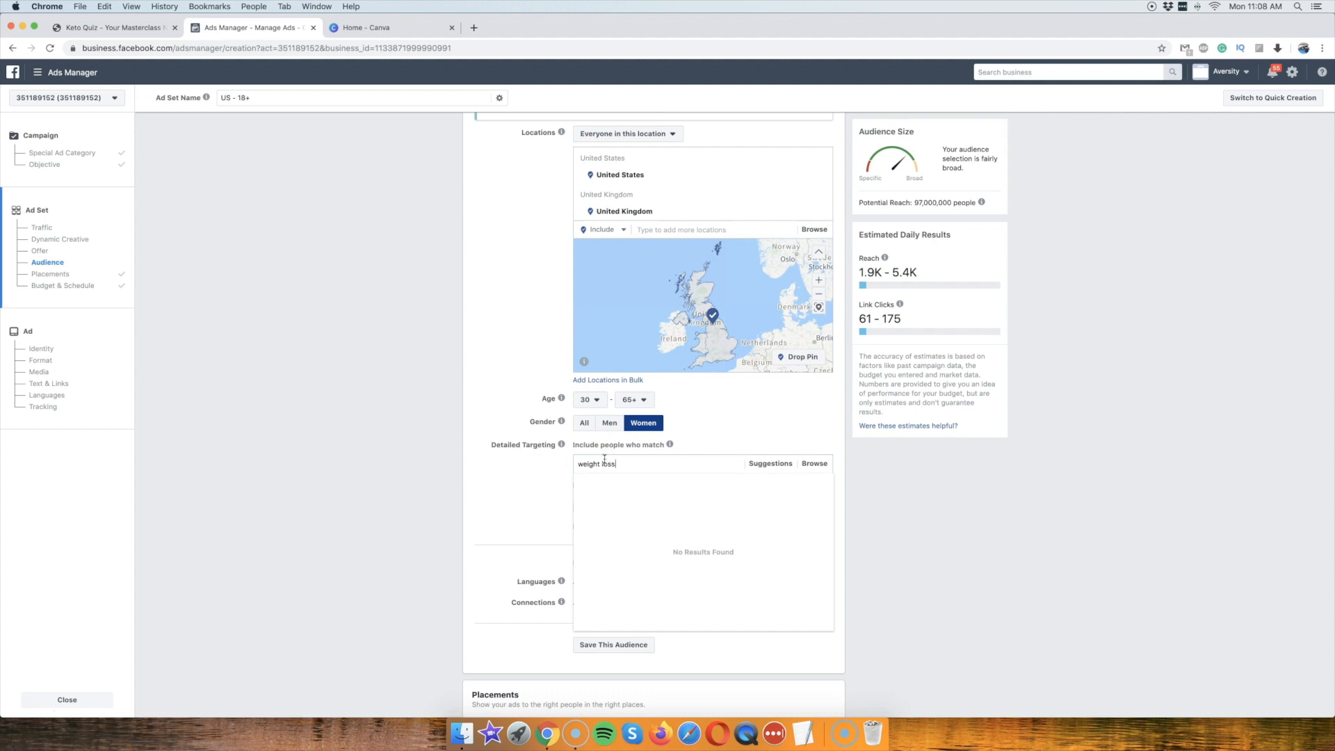
{"action": "type", "text": "s"}
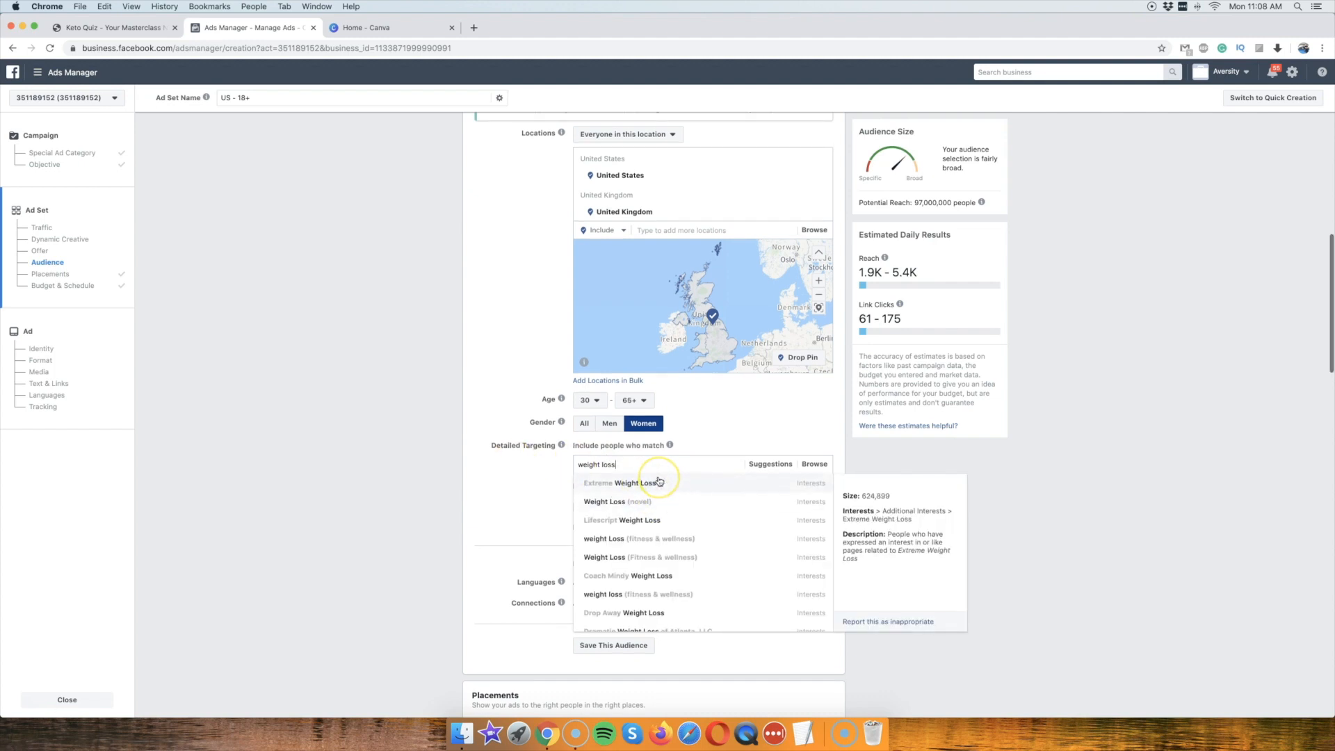
{"action": "left_click", "coordinate": [657, 482]}
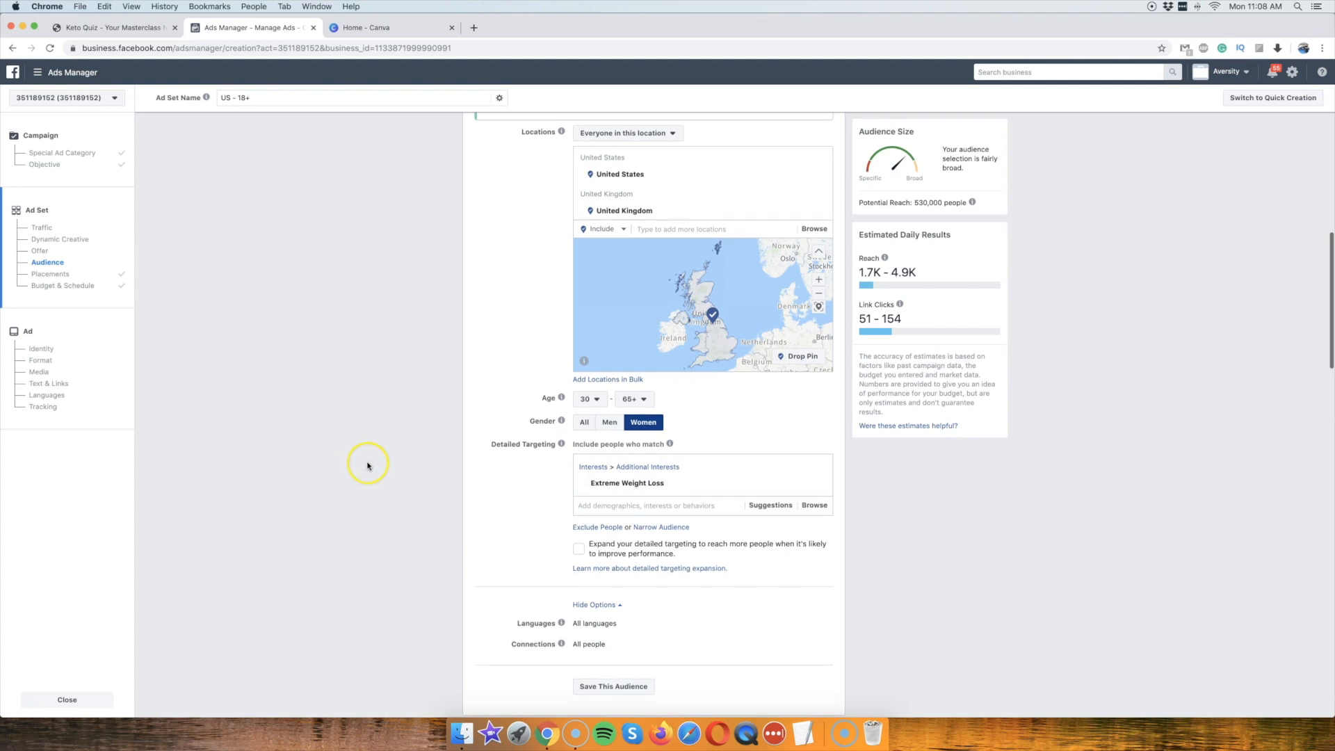
{"action": "mouse_move", "coordinate": [712, 485]}
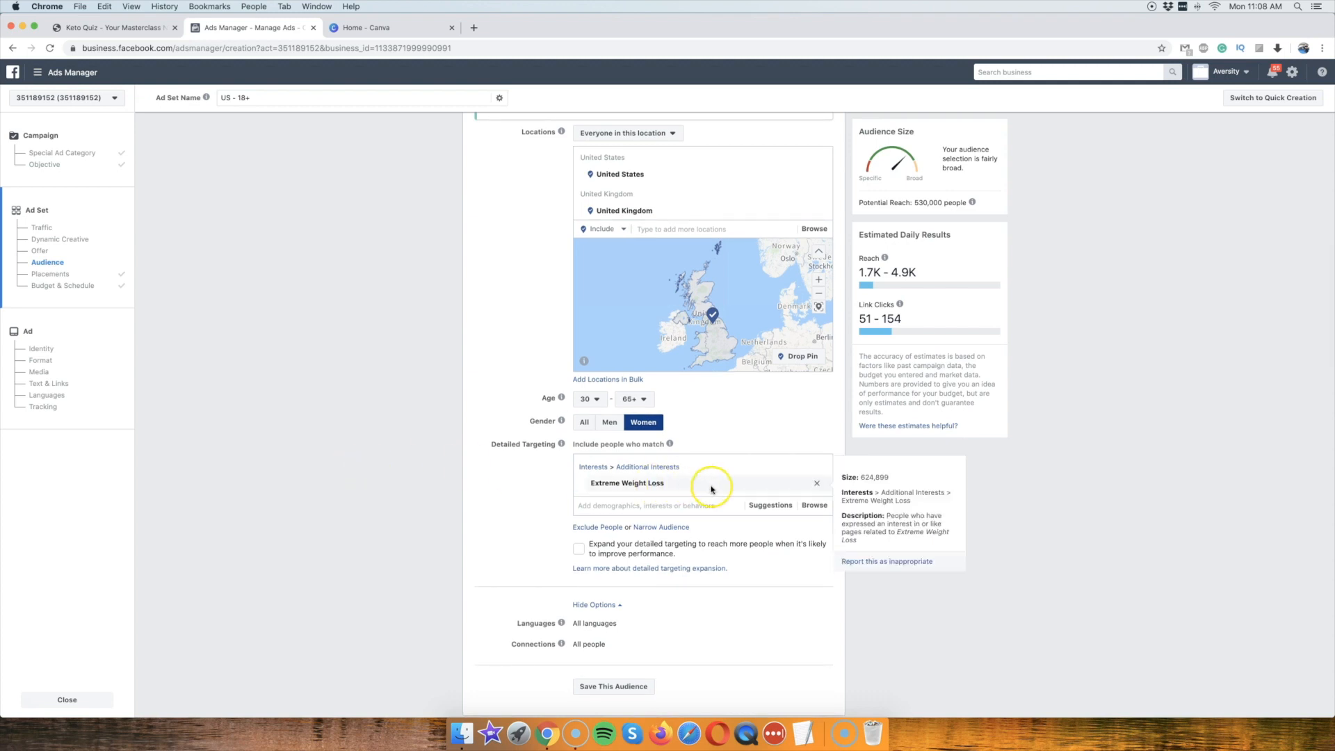
{"action": "left_click", "coordinate": [817, 485]}
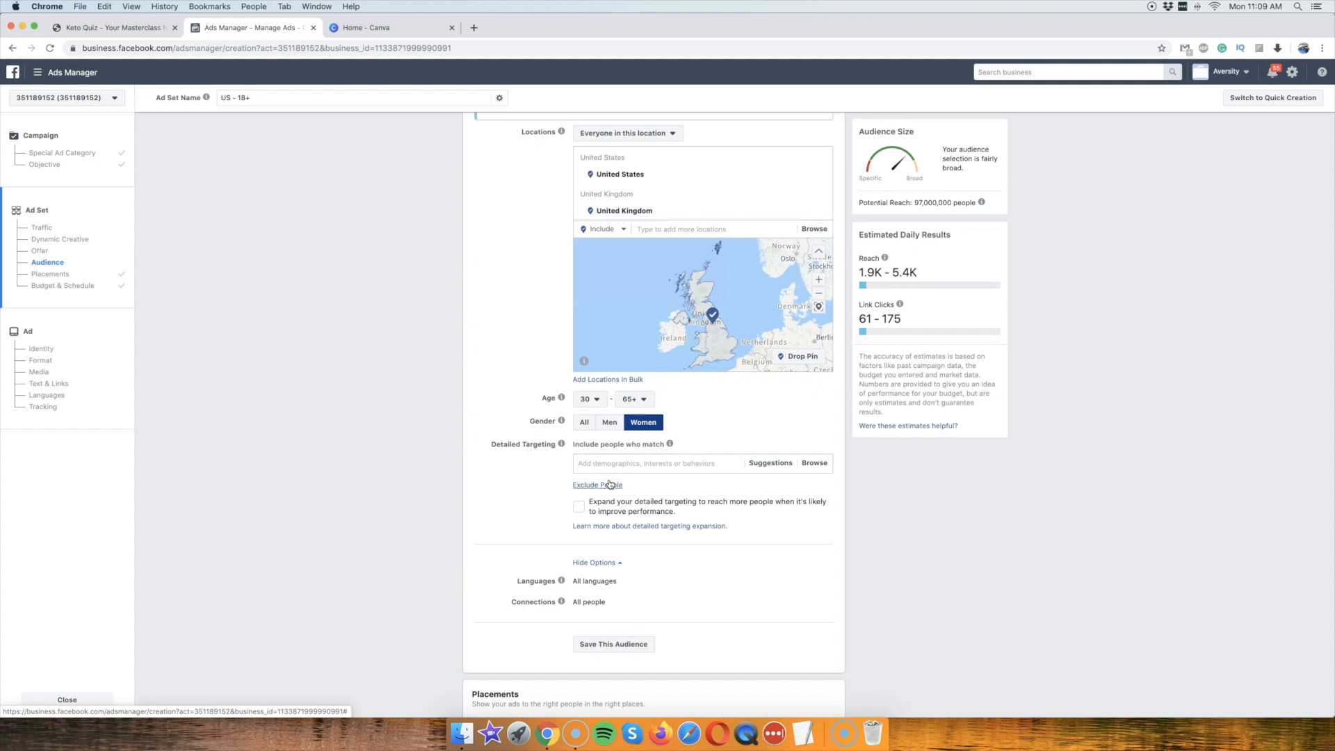
Search the detailed targeting for "running" and add the Running interest from Fitness and wellness.
{"action": "left_click", "coordinate": [606, 462]}
{"action": "type", "text": "running"}
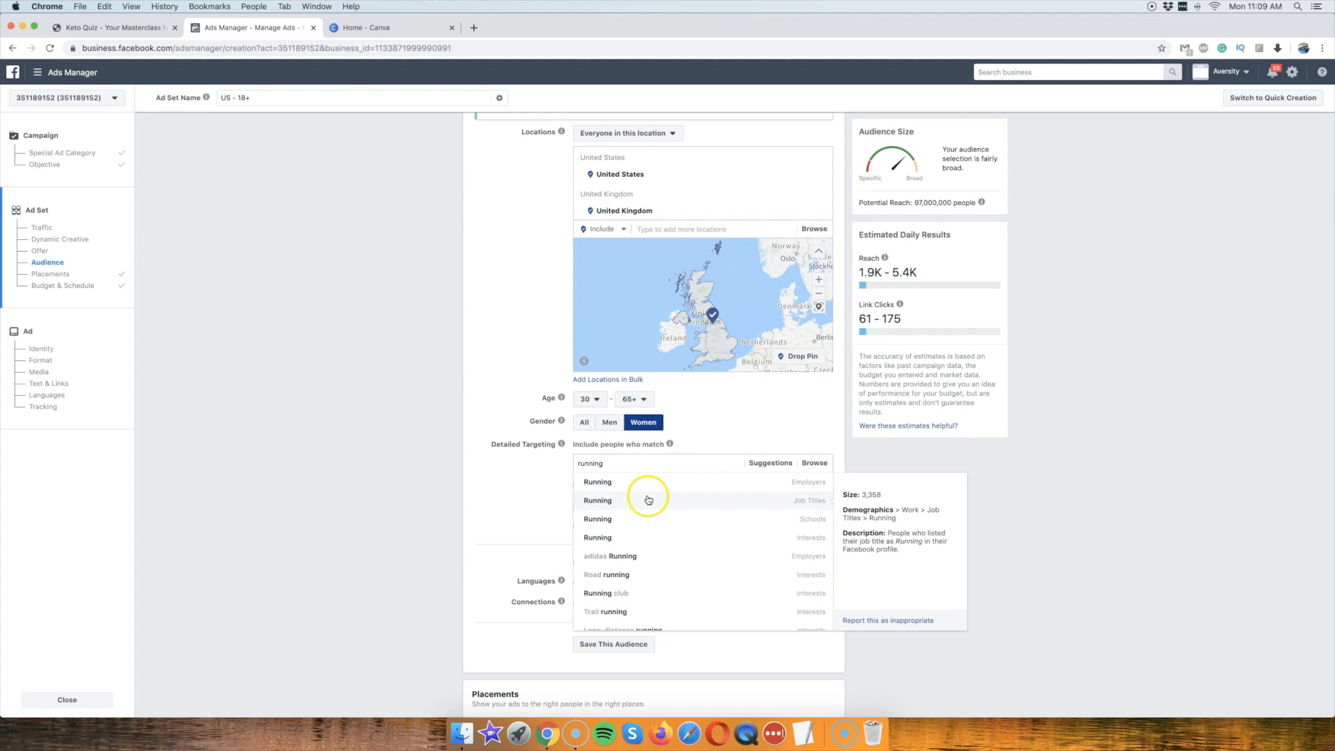
{"action": "scroll", "coordinate": [633, 523], "scroll_direction": "down", "scroll_amount": 1}
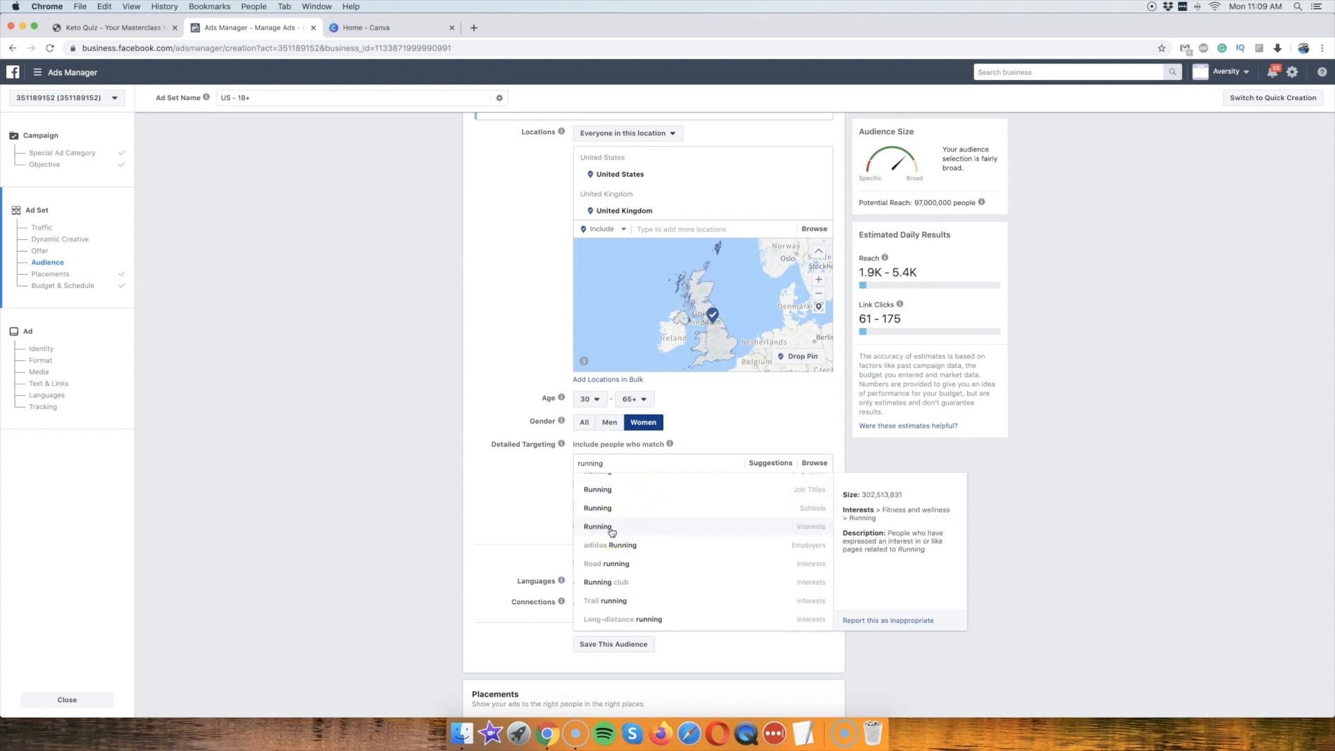
{"action": "left_click", "coordinate": [610, 527]}
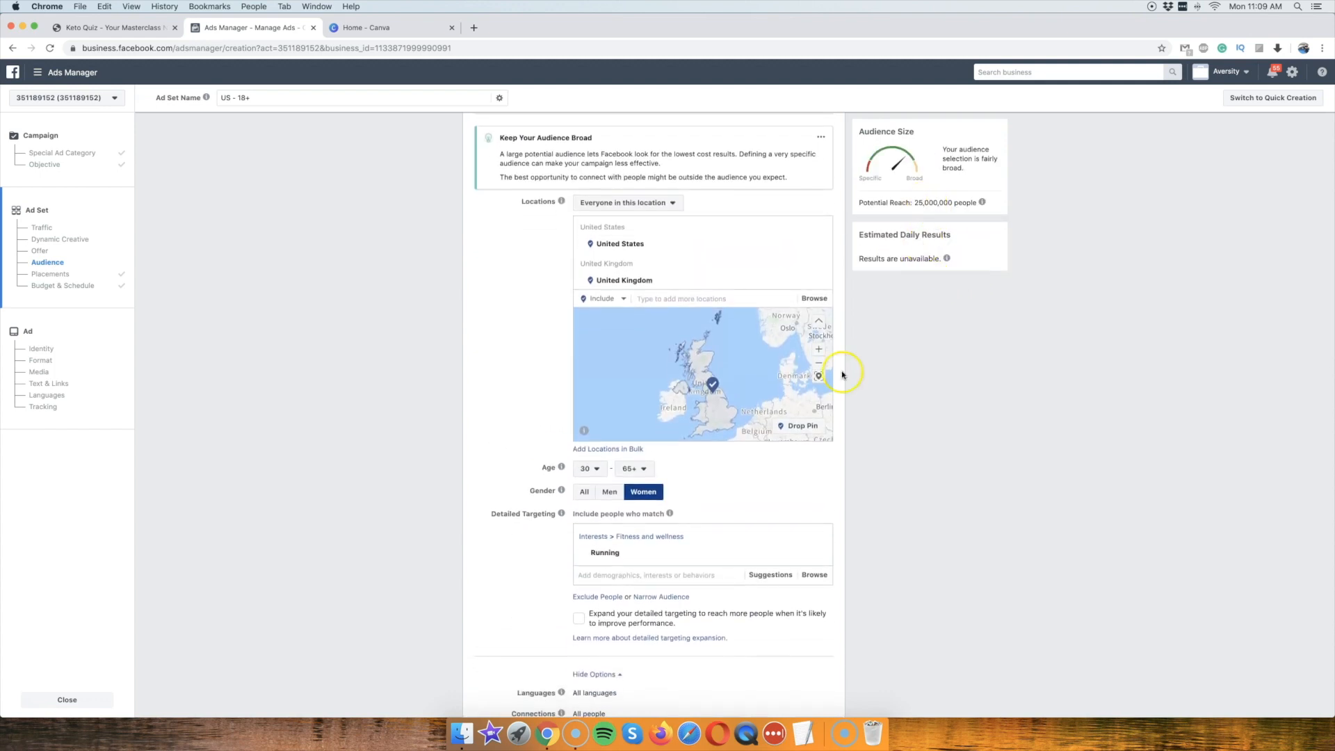
Examine the audience's potential reach and review the location, age, gender and interest settings.
{"action": "left_click", "coordinate": [917, 202]}
{"action": "left_click_drag", "start_coordinate": [918, 203], "coordinate": [929, 203]}
{"action": "left_click", "coordinate": [543, 576]}
{"action": "scroll", "coordinate": [544, 576], "scroll_direction": "up", "scroll_amount": 1}
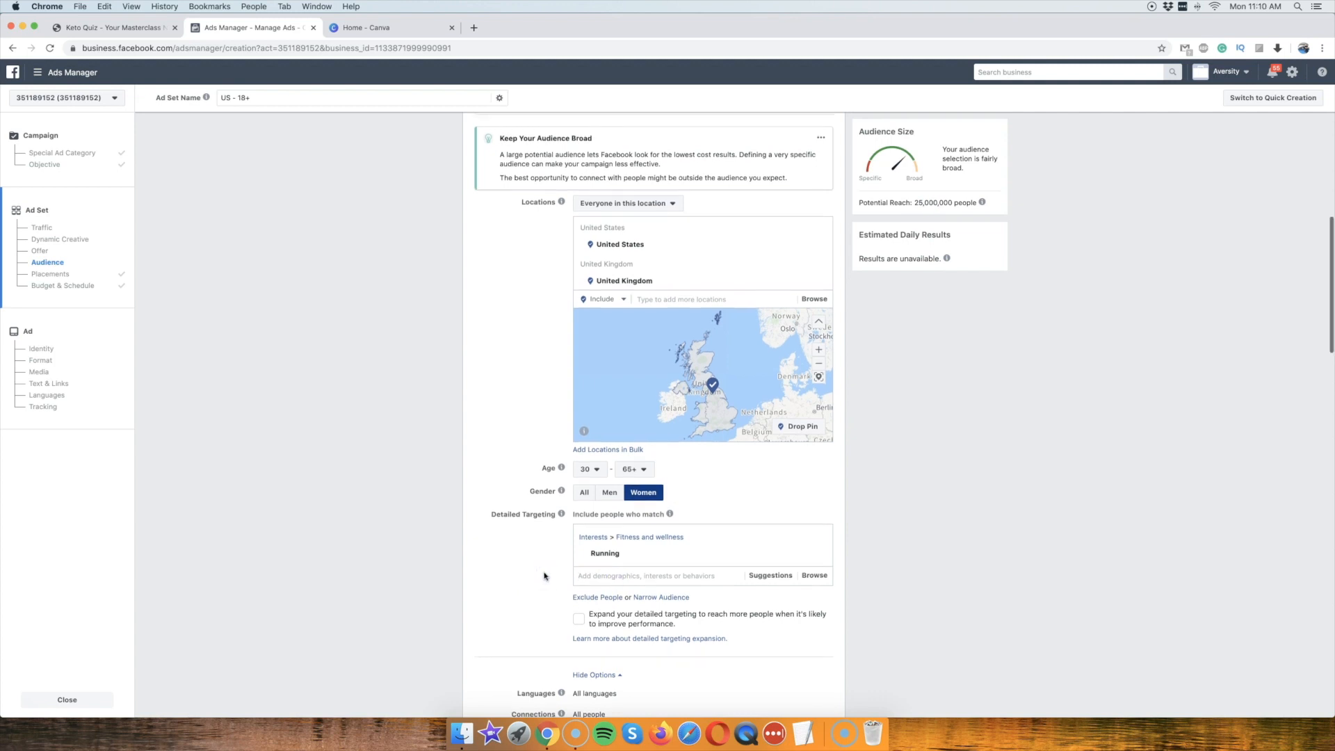
{"action": "scroll", "coordinate": [545, 576], "scroll_direction": "up", "scroll_amount": 1}
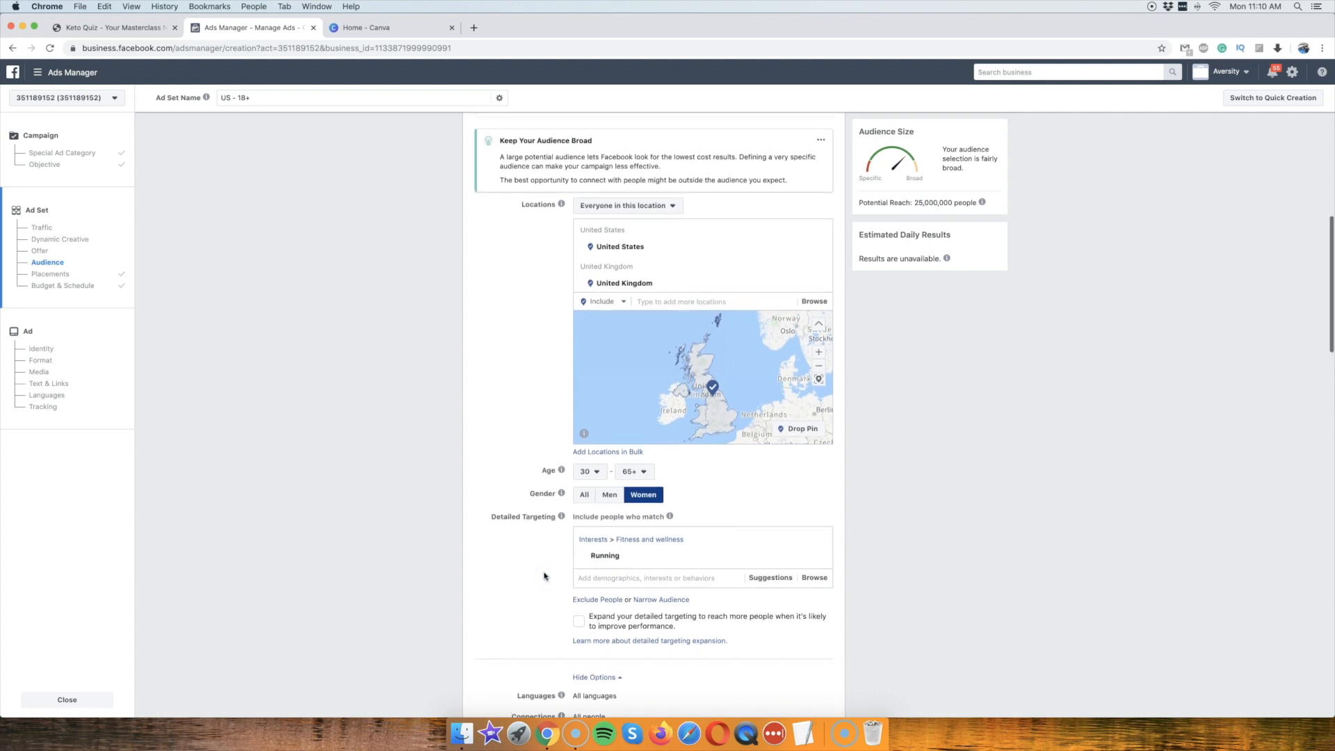
{"action": "scroll", "coordinate": [544, 576], "scroll_direction": "down", "scroll_amount": 2}
{"action": "left_click", "coordinate": [591, 507]}
{"action": "left_click", "coordinate": [503, 500]}
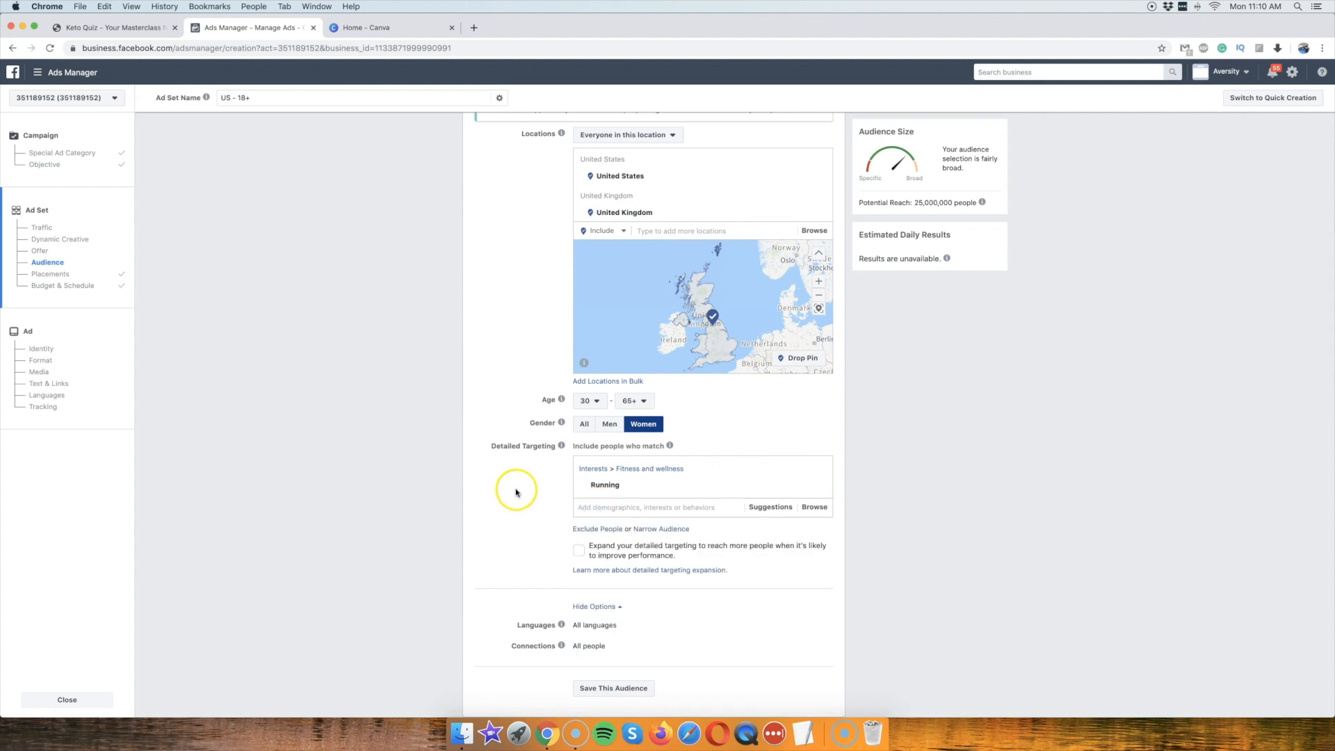
{"action": "left_click", "coordinate": [580, 506]}
{"action": "left_click", "coordinate": [543, 501]}
Narrow the audience to people who must also match the Extreme Weight Loss interest.
{"action": "left_click", "coordinate": [651, 531]}
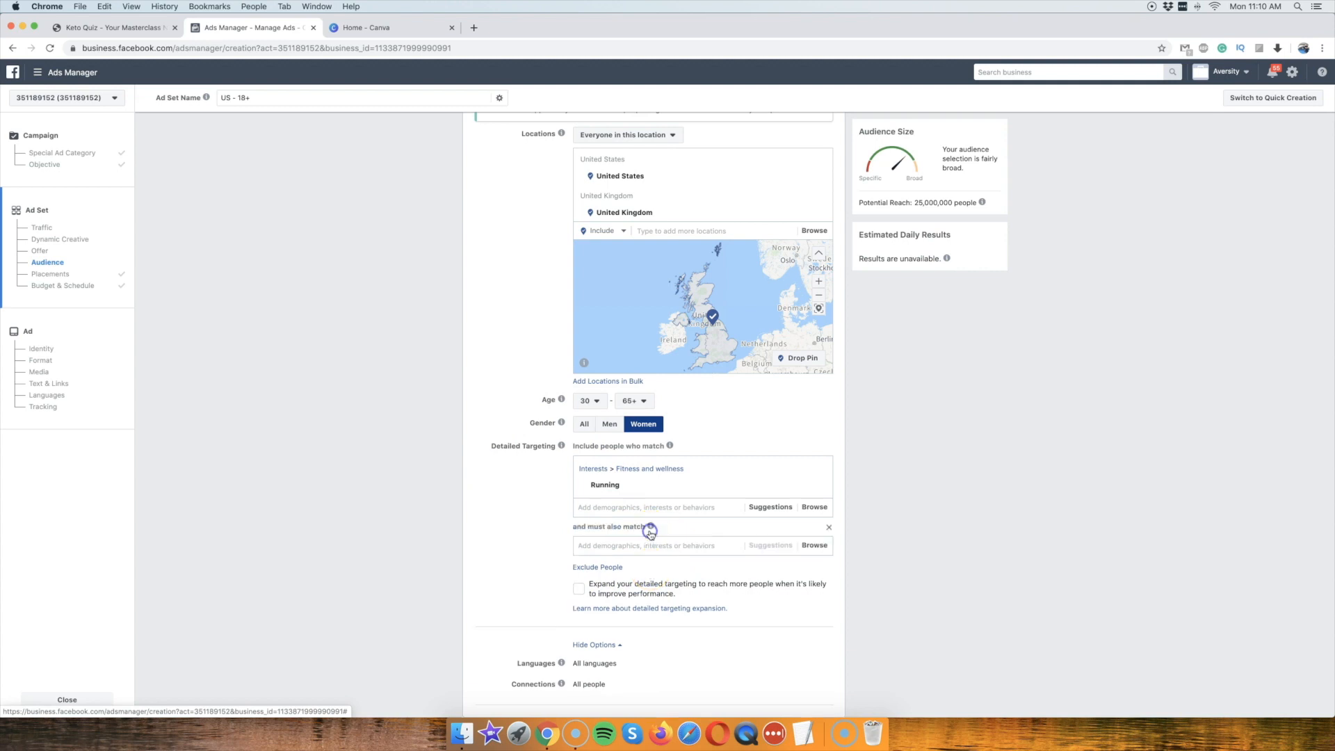
{"action": "type", "text": "weight loss"}
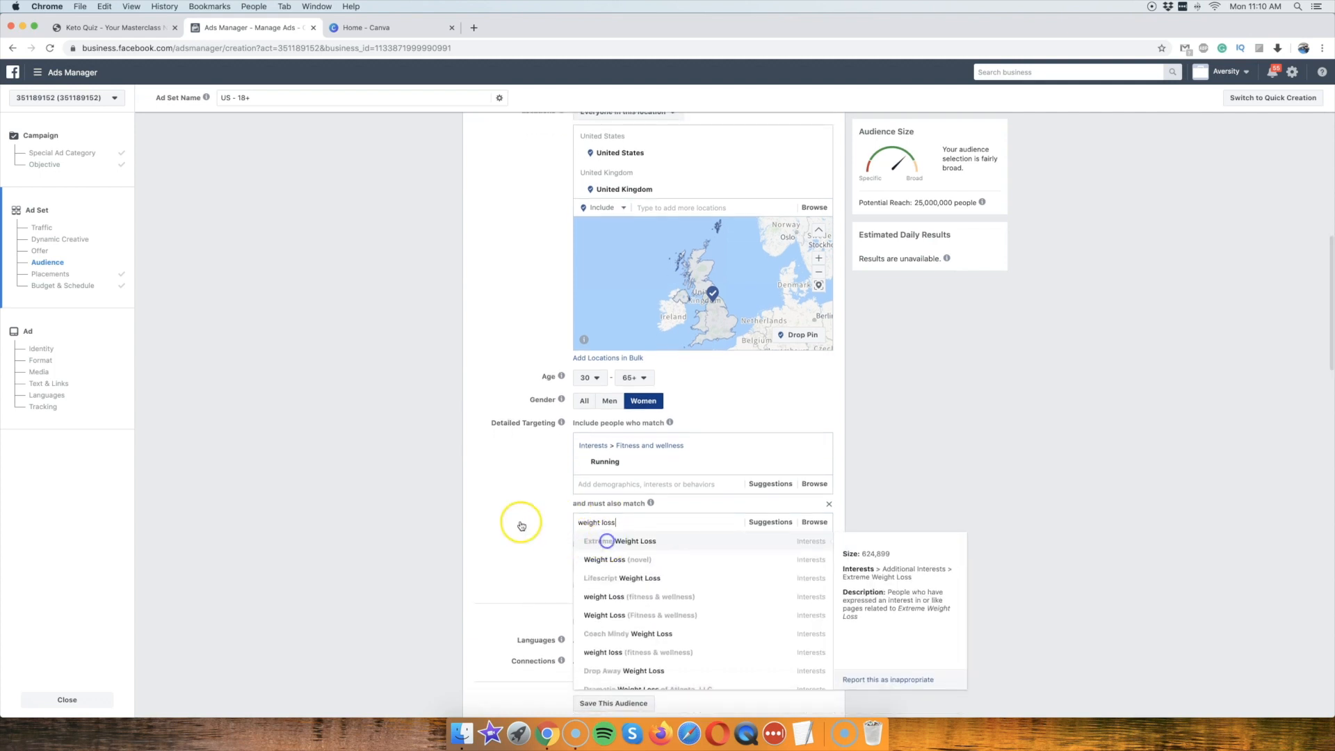
{"action": "left_click", "coordinate": [607, 540]}
Open a further narrowing condition, check the audience's potential reach, and remove the empty condition.
{"action": "left_click", "coordinate": [656, 527]}
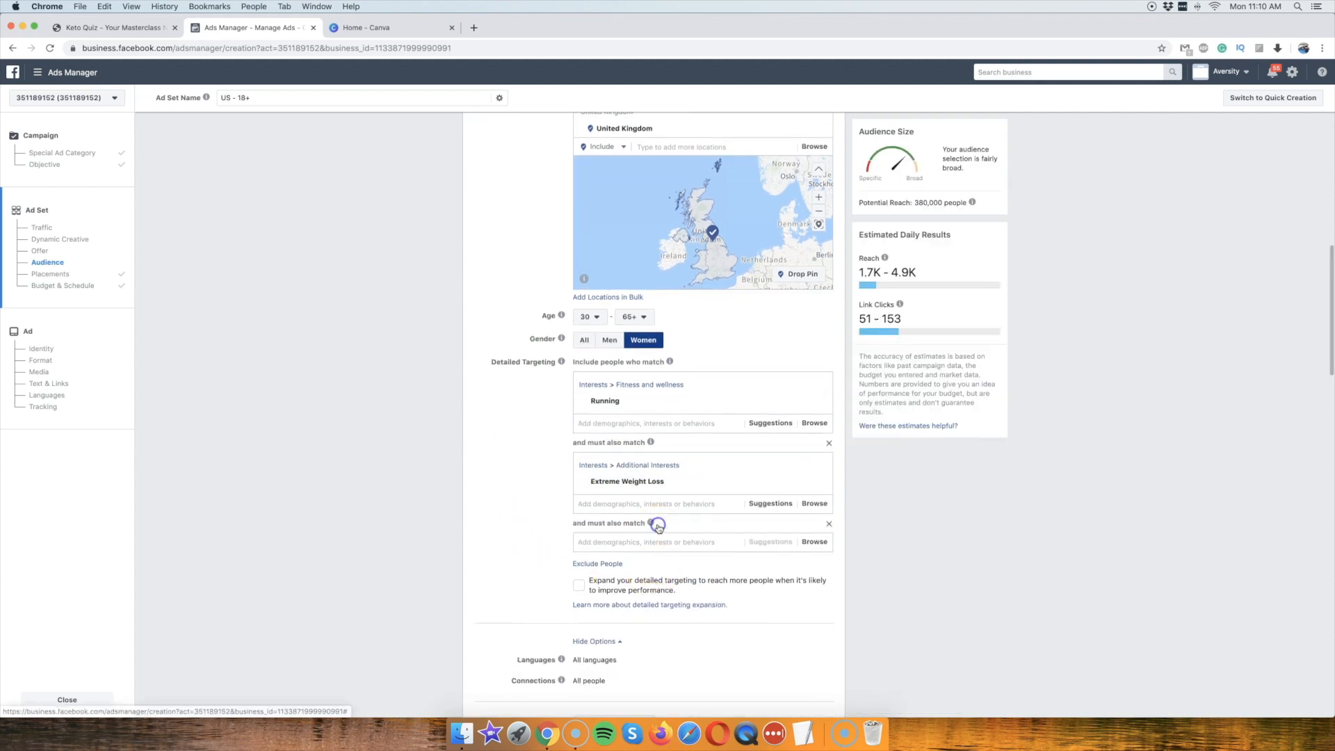
{"action": "double_click", "coordinate": [929, 202]}
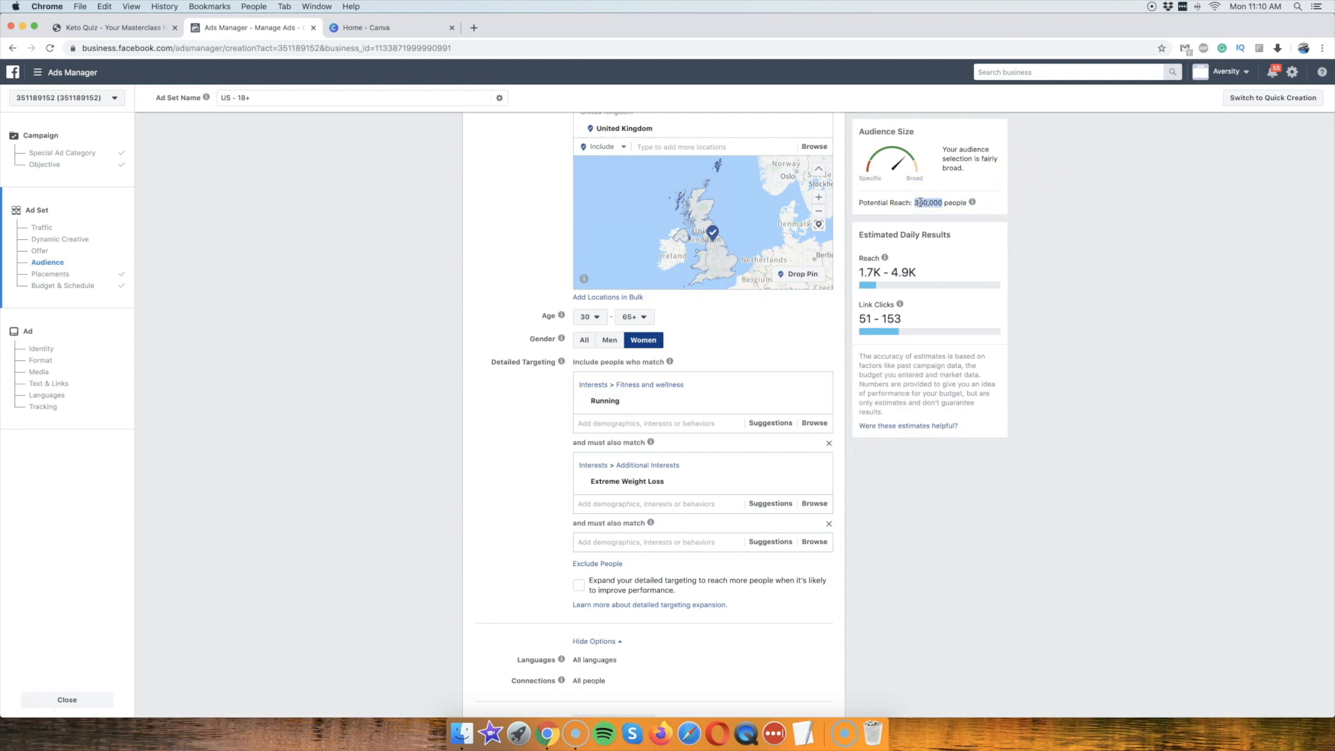
{"action": "mouse_move", "coordinate": [626, 483]}
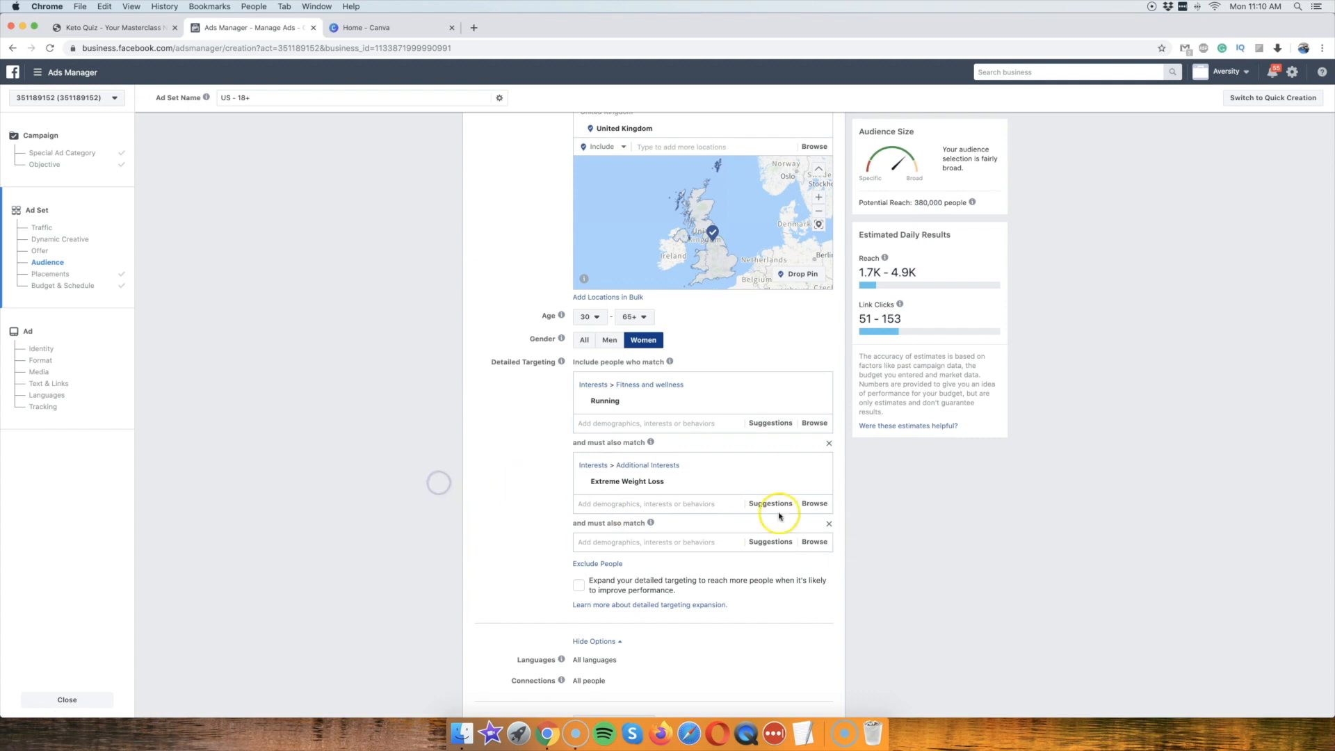
{"action": "left_click", "coordinate": [928, 204]}
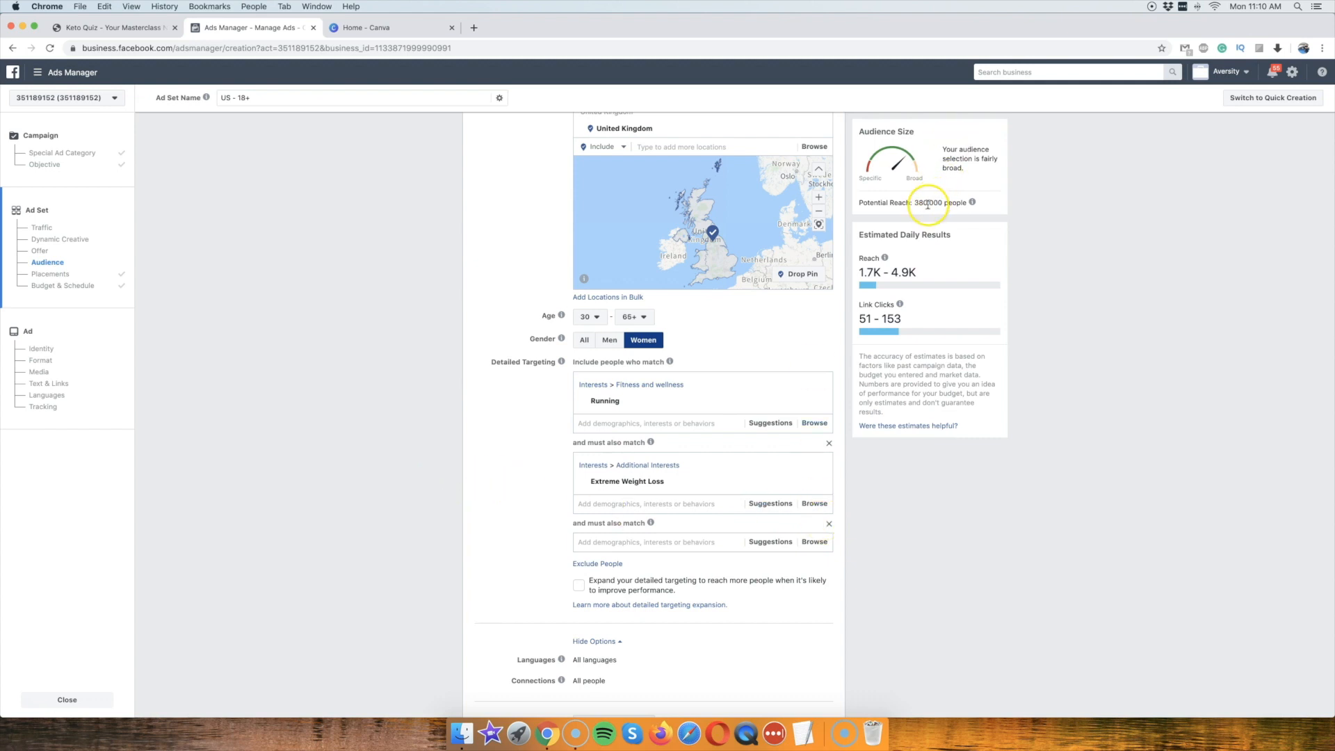
{"action": "left_click", "coordinate": [829, 523]}
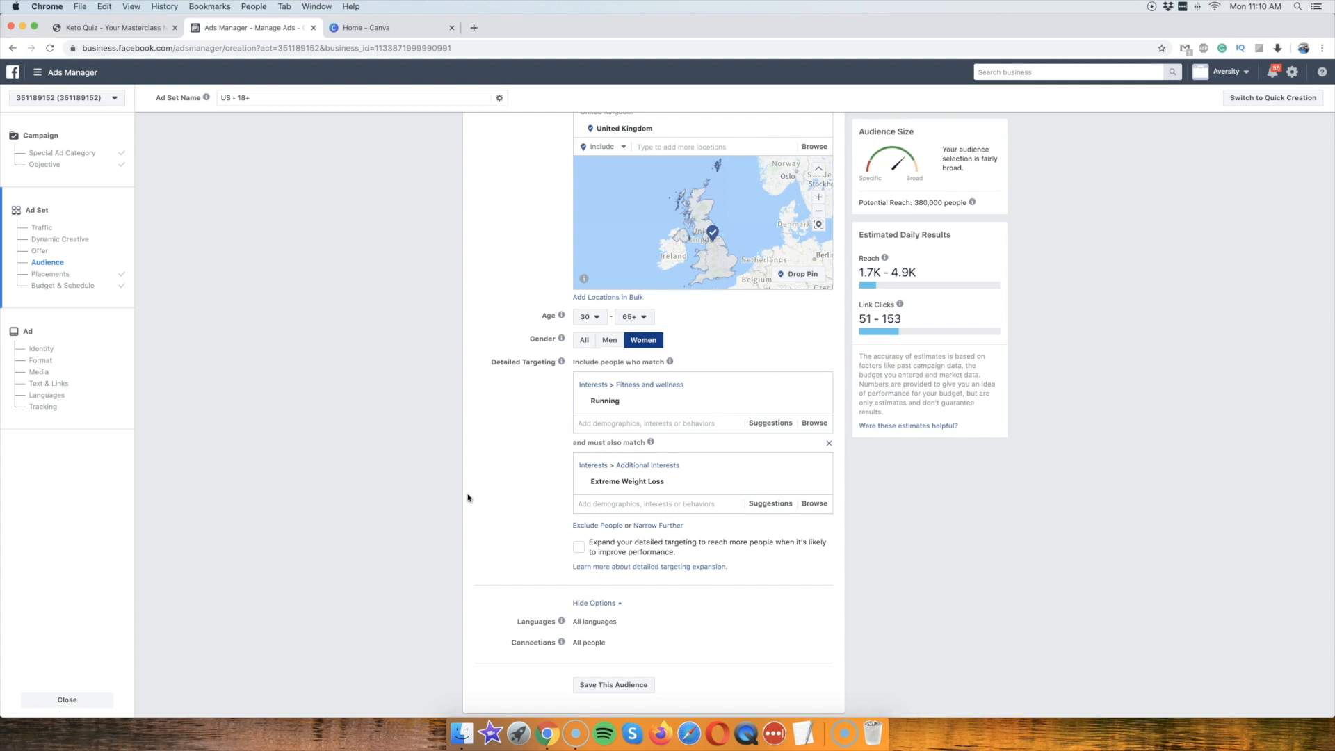
{"action": "left_click", "coordinate": [433, 477]}
{"action": "scroll", "coordinate": [435, 478], "scroll_direction": "down", "scroll_amount": 2}
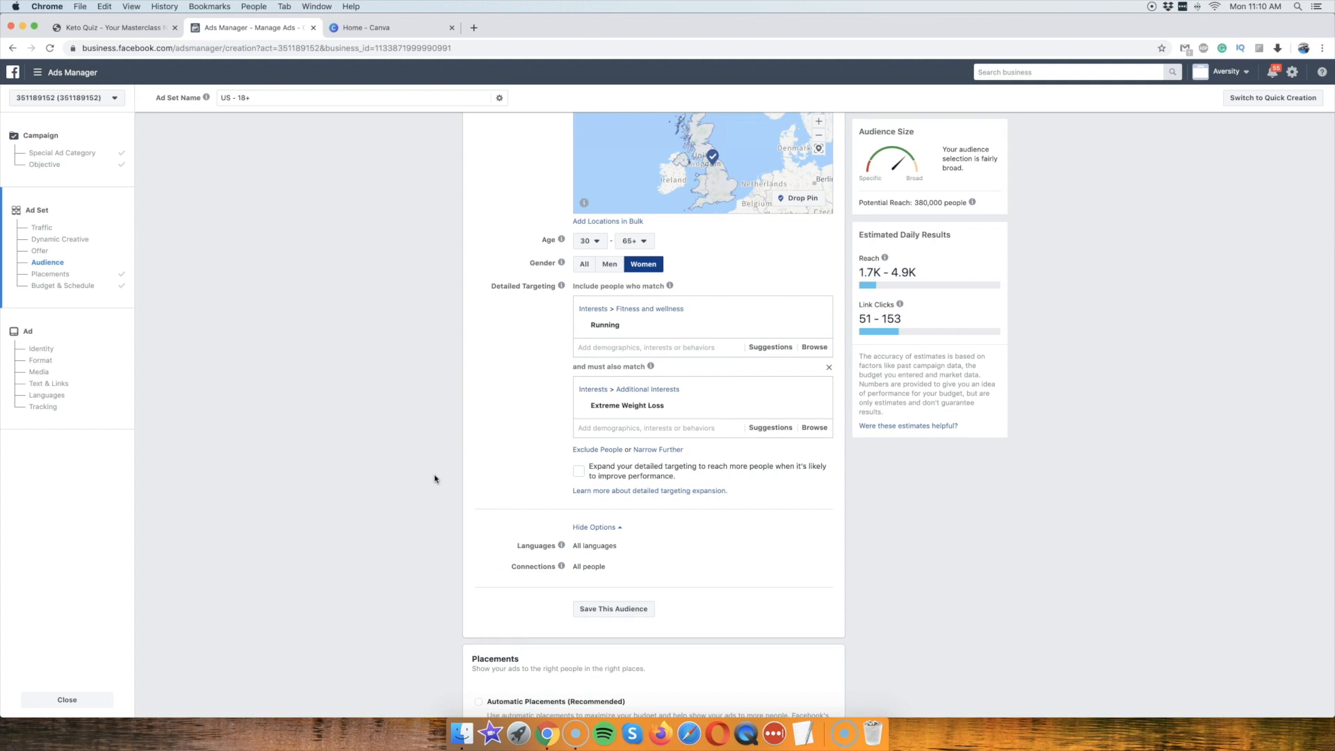
Review the ad set's audience, placements, and optimization and spending settings, and continue to the ad setup.
{"action": "left_click", "coordinate": [436, 478]}
{"action": "scroll", "coordinate": [445, 474], "scroll_direction": "down", "scroll_amount": 5}
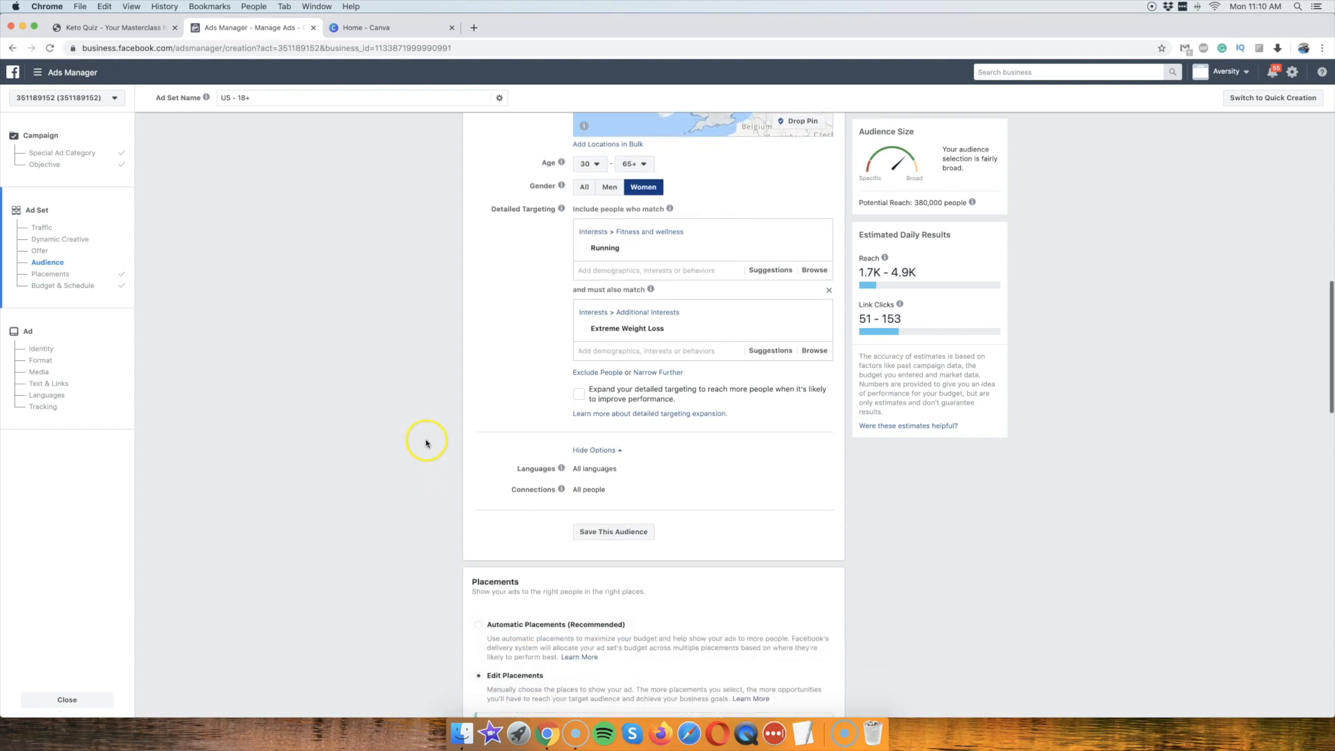
{"action": "scroll", "coordinate": [426, 443], "scroll_direction": "down", "scroll_amount": 6}
{"action": "scroll", "coordinate": [426, 443], "scroll_direction": "up", "scroll_amount": 10}
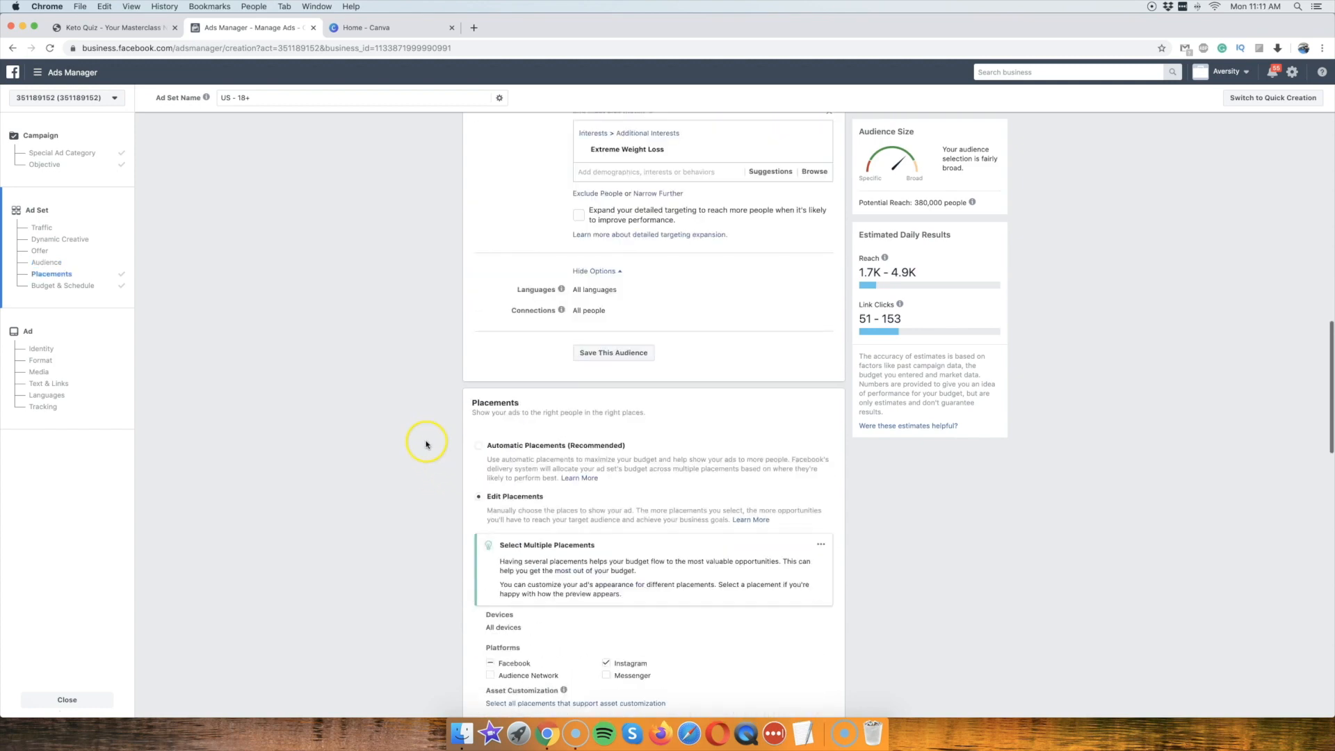
{"action": "left_click", "coordinate": [491, 396]}
{"action": "scroll", "coordinate": [563, 409], "scroll_direction": "up", "scroll_amount": 3}
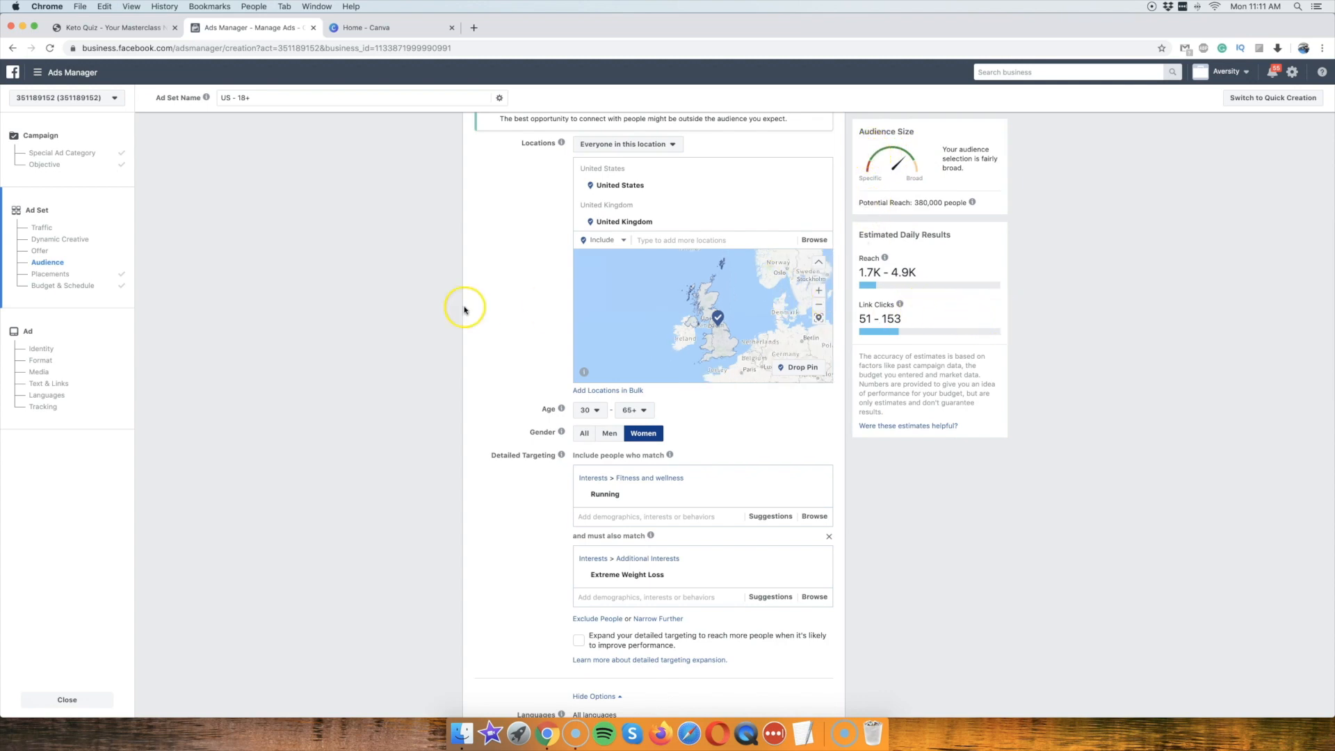
{"action": "scroll", "coordinate": [465, 309], "scroll_direction": "up", "scroll_amount": 3}
{"action": "scroll", "coordinate": [465, 309], "scroll_direction": "down", "scroll_amount": 15}
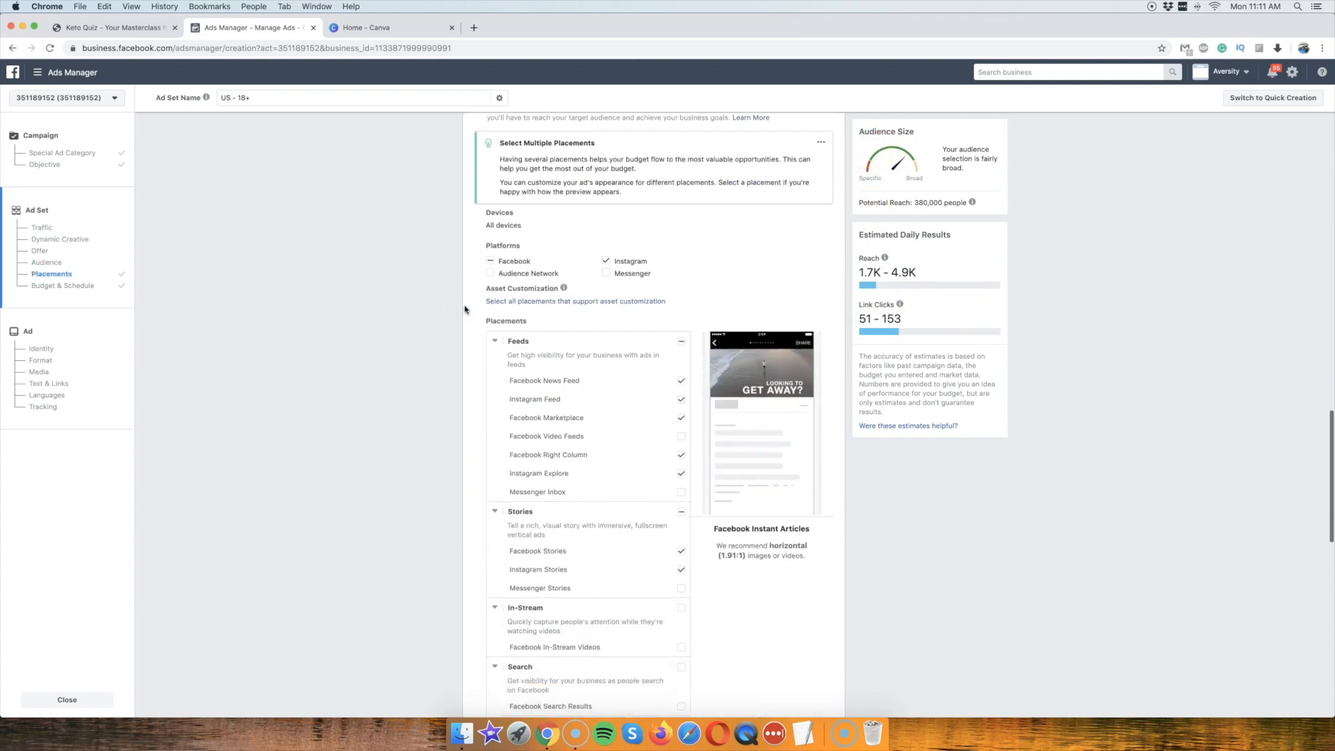
{"action": "scroll", "coordinate": [464, 309], "scroll_direction": "down", "scroll_amount": 6}
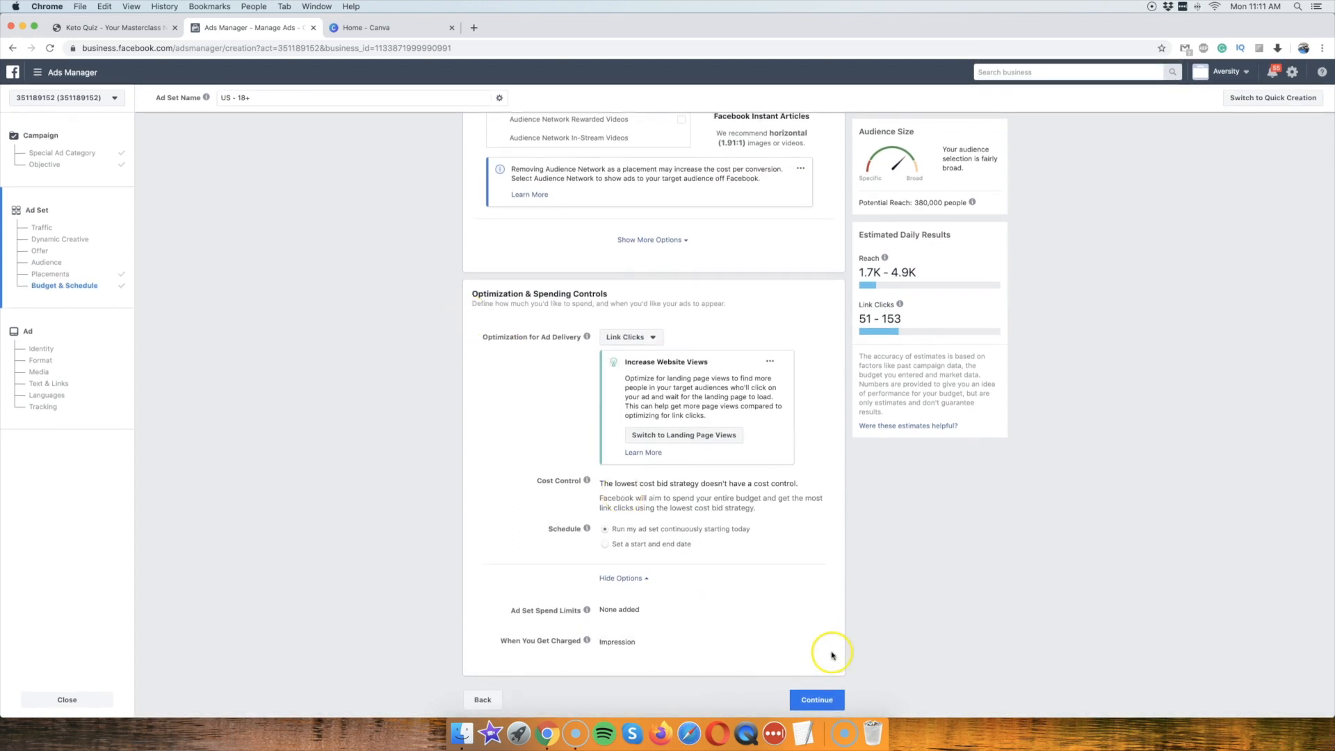
{"action": "left_click", "coordinate": [826, 699]}
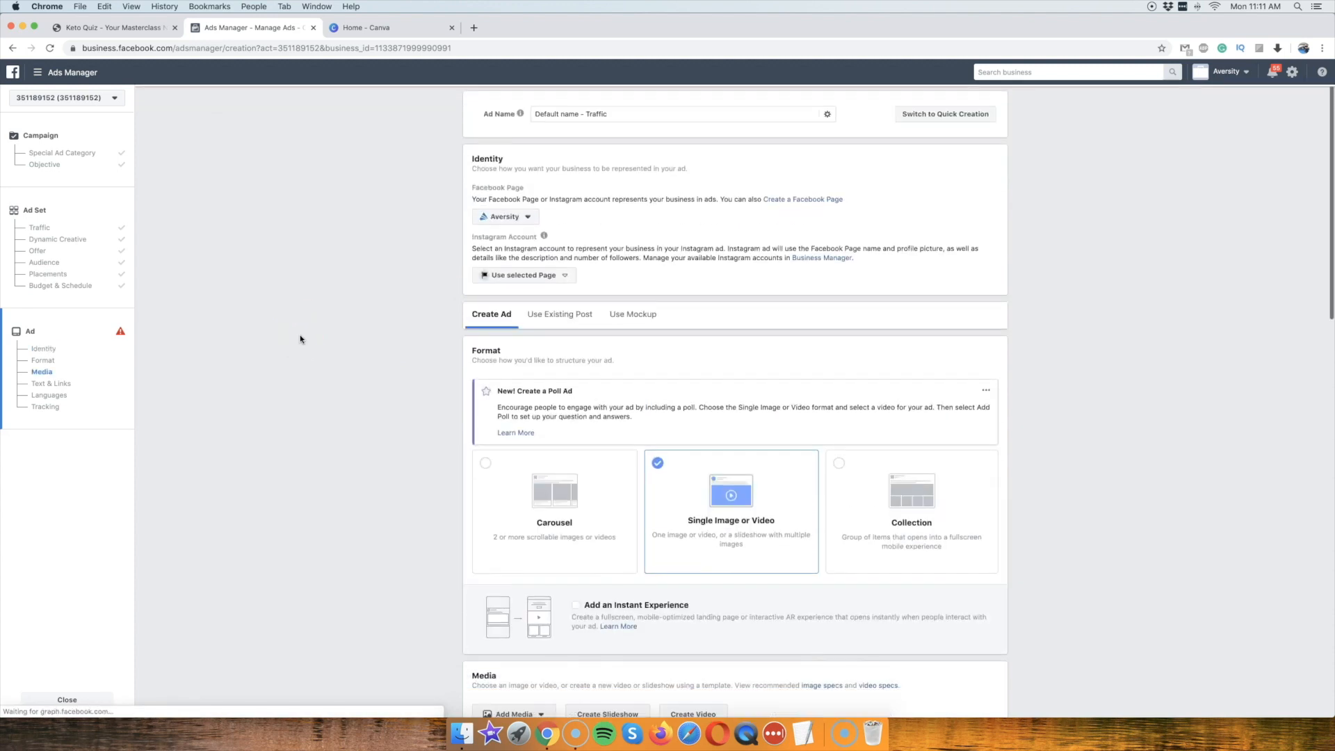
Set the ad's Facebook Page to Your Masterclass NET and keep the Instagram account on Use selected Page.
{"action": "left_click", "coordinate": [520, 217]}
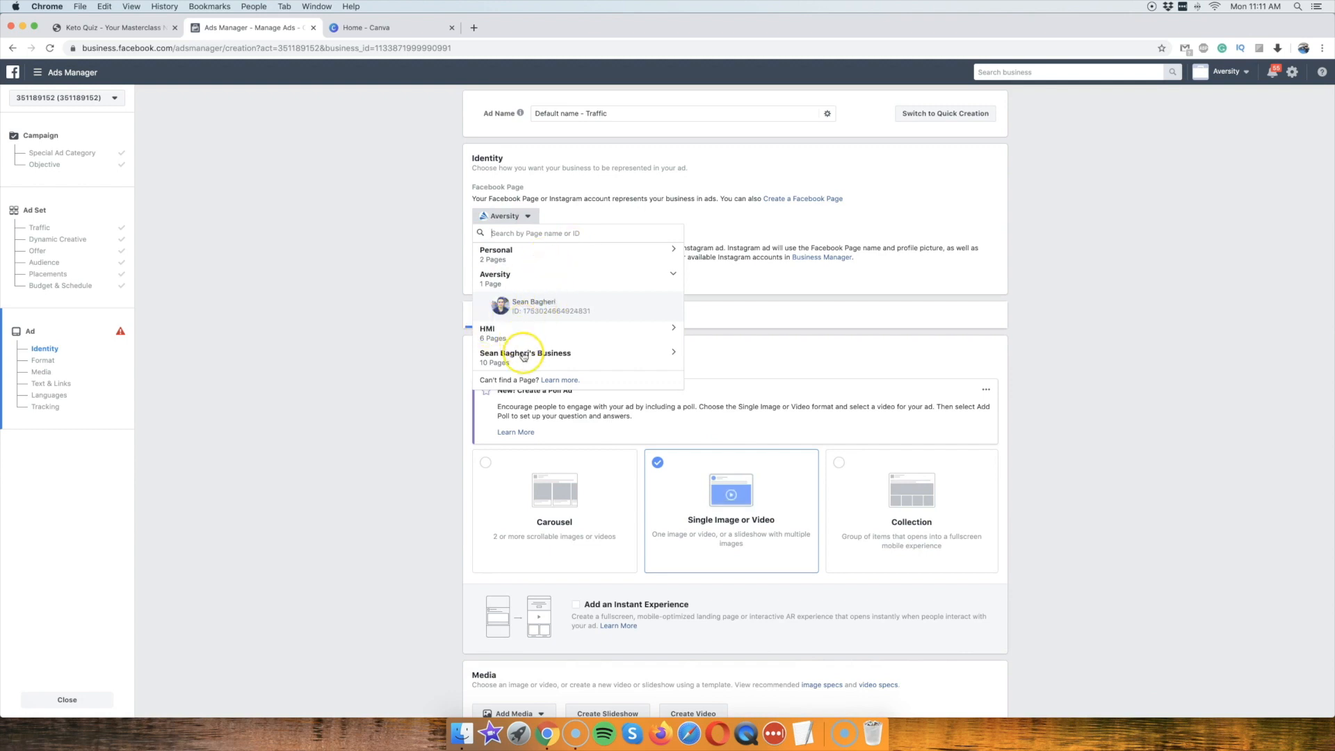
{"action": "left_click", "coordinate": [581, 254]}
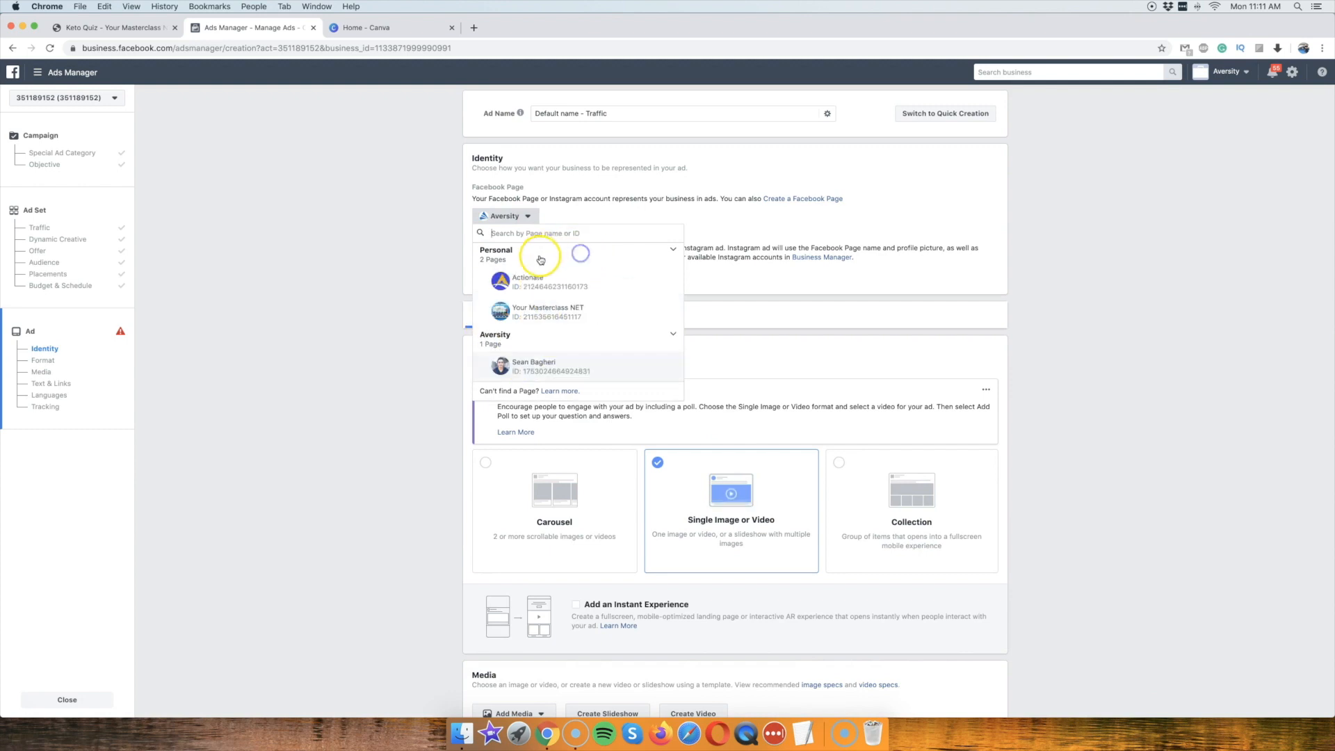
{"action": "left_click", "coordinate": [534, 311]}
{"action": "left_click", "coordinate": [406, 265]}
{"action": "left_click", "coordinate": [518, 275]}
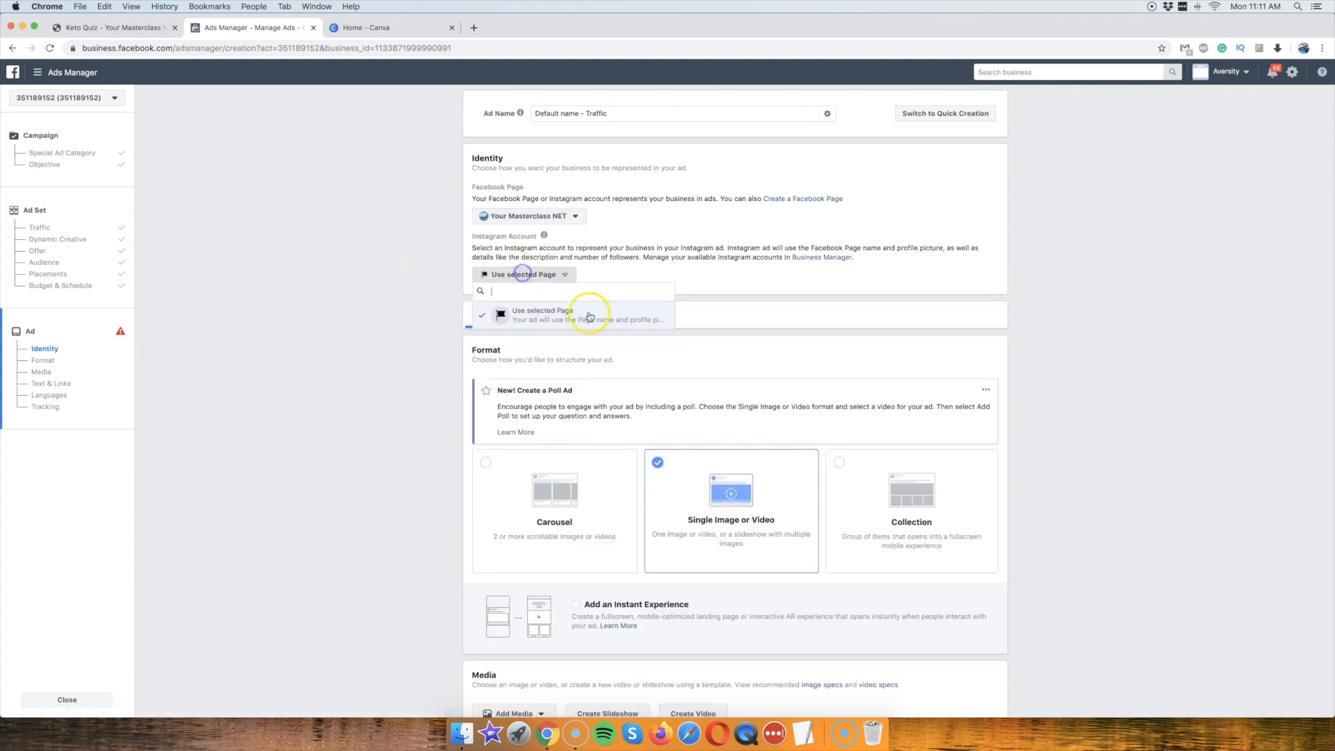
{"action": "left_click", "coordinate": [509, 262]}
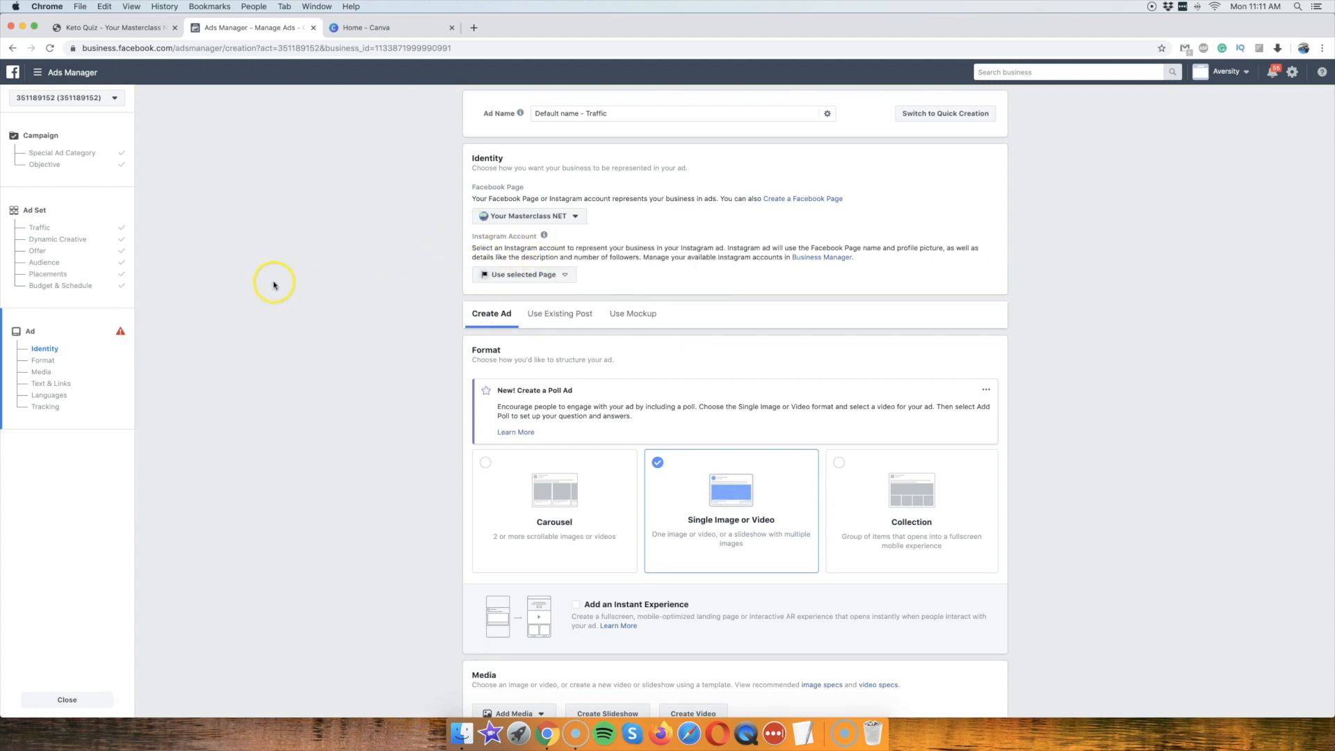
Examine the ad's format, media, and text and link options.
{"action": "scroll", "coordinate": [274, 284], "scroll_direction": "down", "scroll_amount": 3}
{"action": "scroll", "coordinate": [329, 286], "scroll_direction": "down", "scroll_amount": 4}
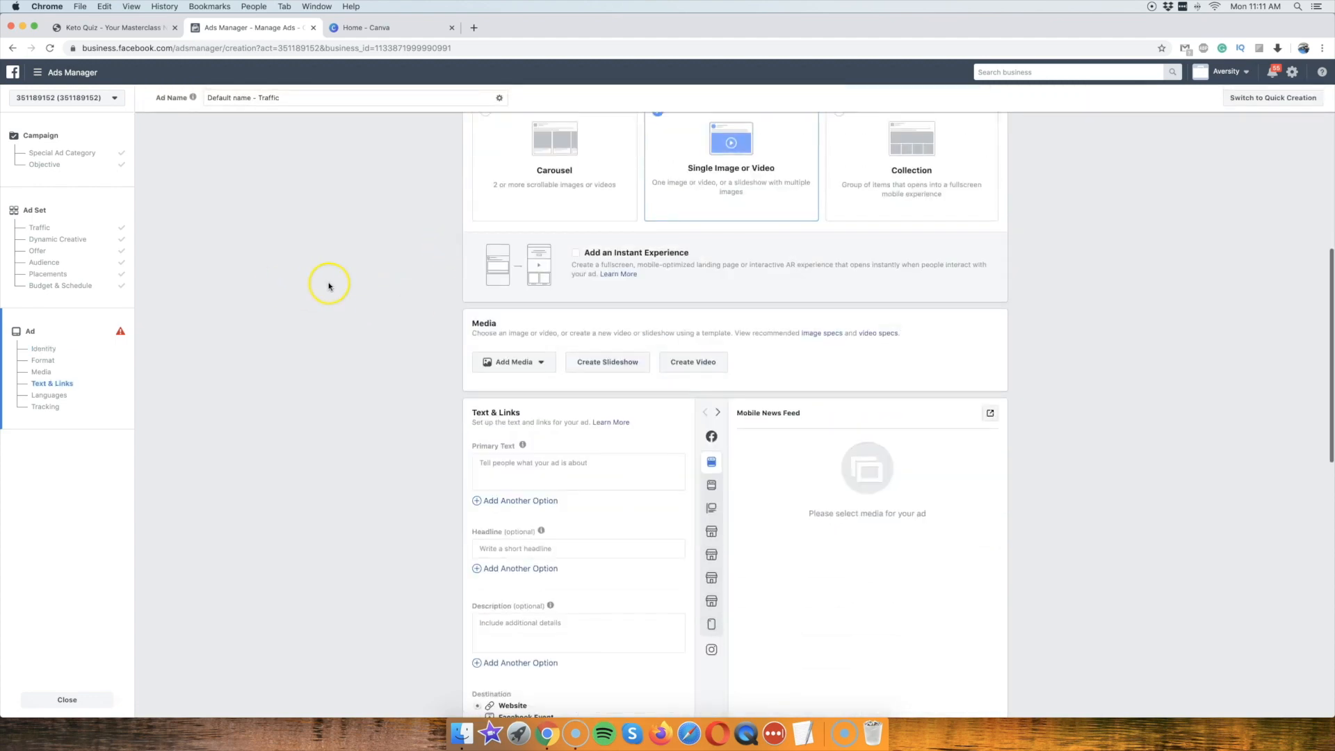
{"action": "scroll", "coordinate": [329, 286], "scroll_direction": "up", "scroll_amount": 4}
{"action": "scroll", "coordinate": [330, 285], "scroll_direction": "down", "scroll_amount": 2}
{"action": "scroll", "coordinate": [330, 285], "scroll_direction": "down", "scroll_amount": 3}
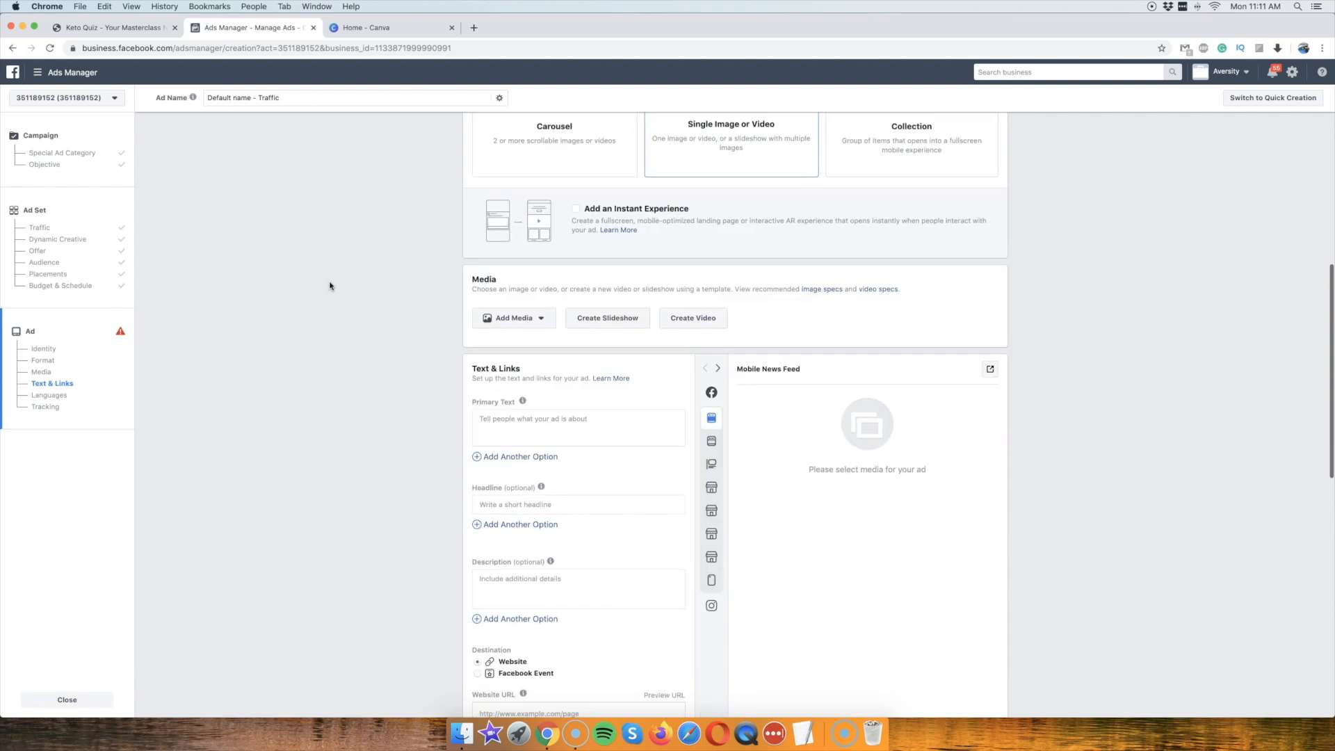
{"action": "scroll", "coordinate": [330, 285], "scroll_direction": "up", "scroll_amount": 2}
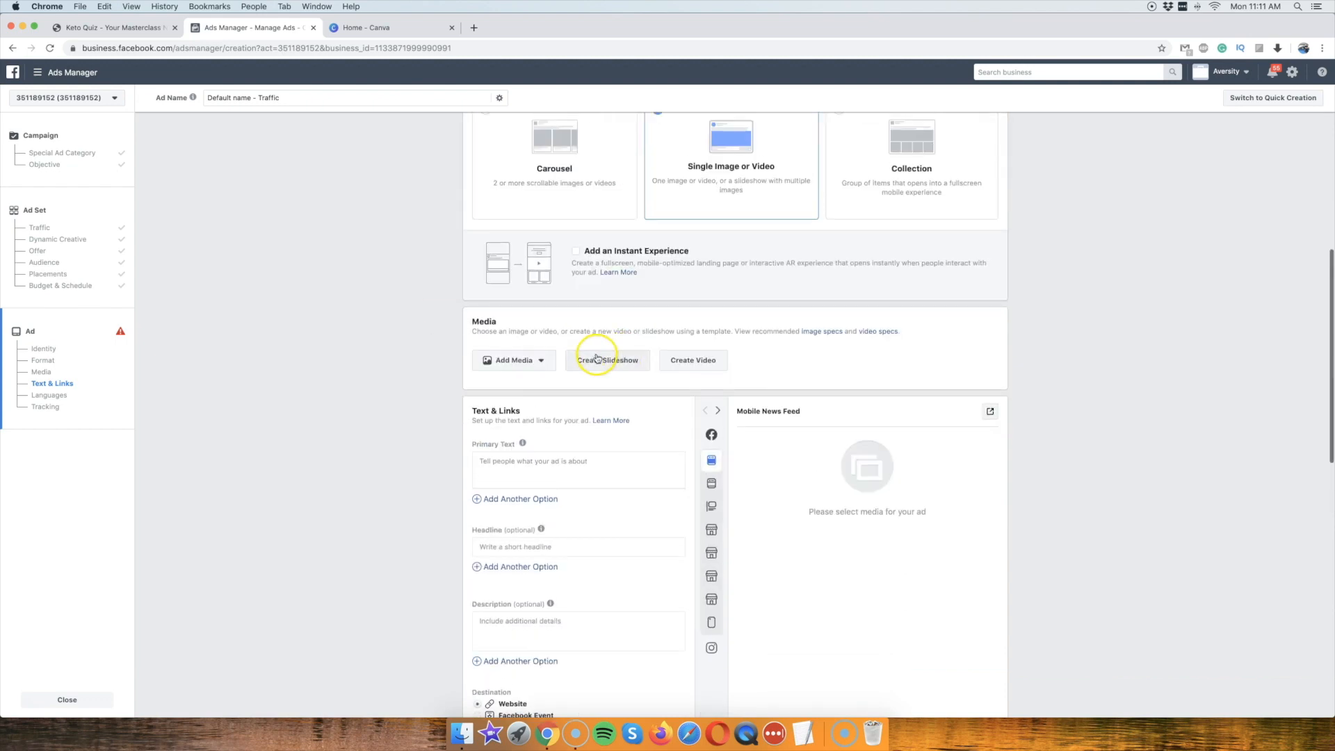
{"action": "left_click", "coordinate": [523, 360]}
{"action": "left_click", "coordinate": [383, 311]}
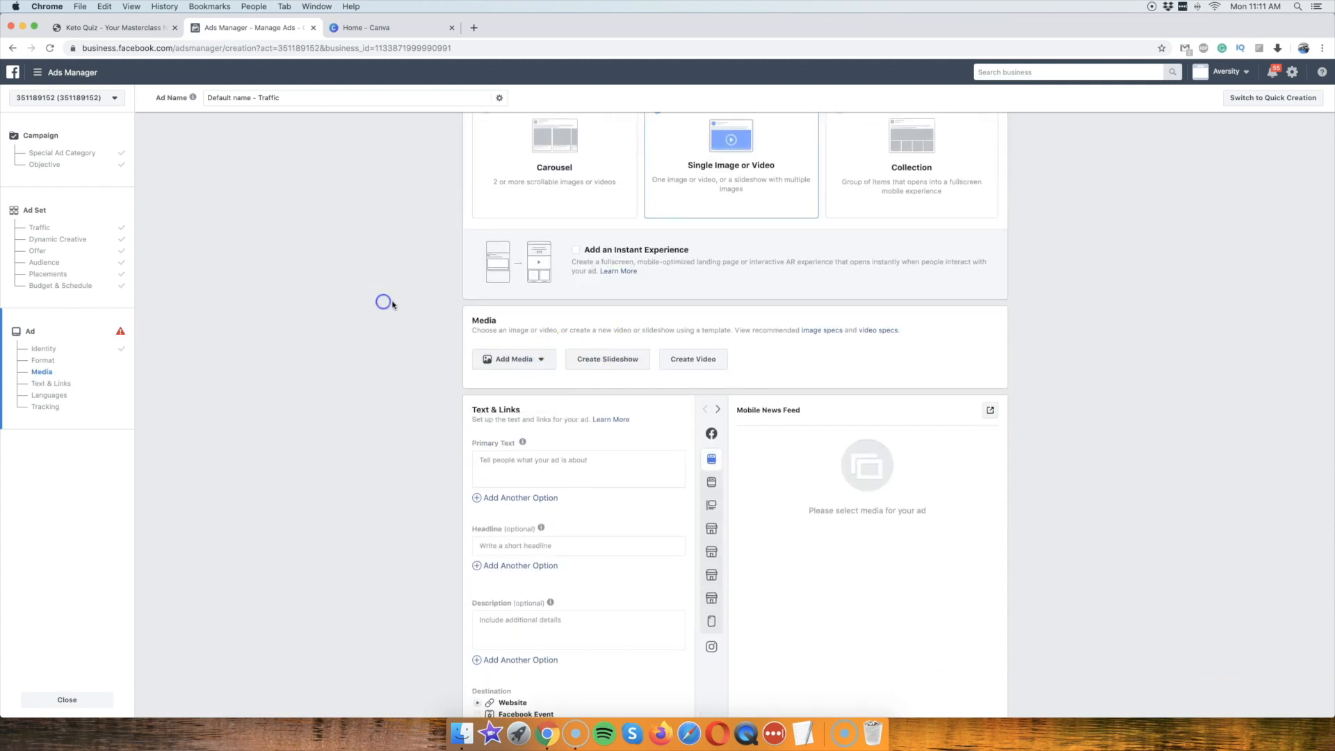
{"action": "scroll", "coordinate": [385, 301], "scroll_direction": "up", "scroll_amount": 3}
{"action": "scroll", "coordinate": [384, 301], "scroll_direction": "down", "scroll_amount": 3}
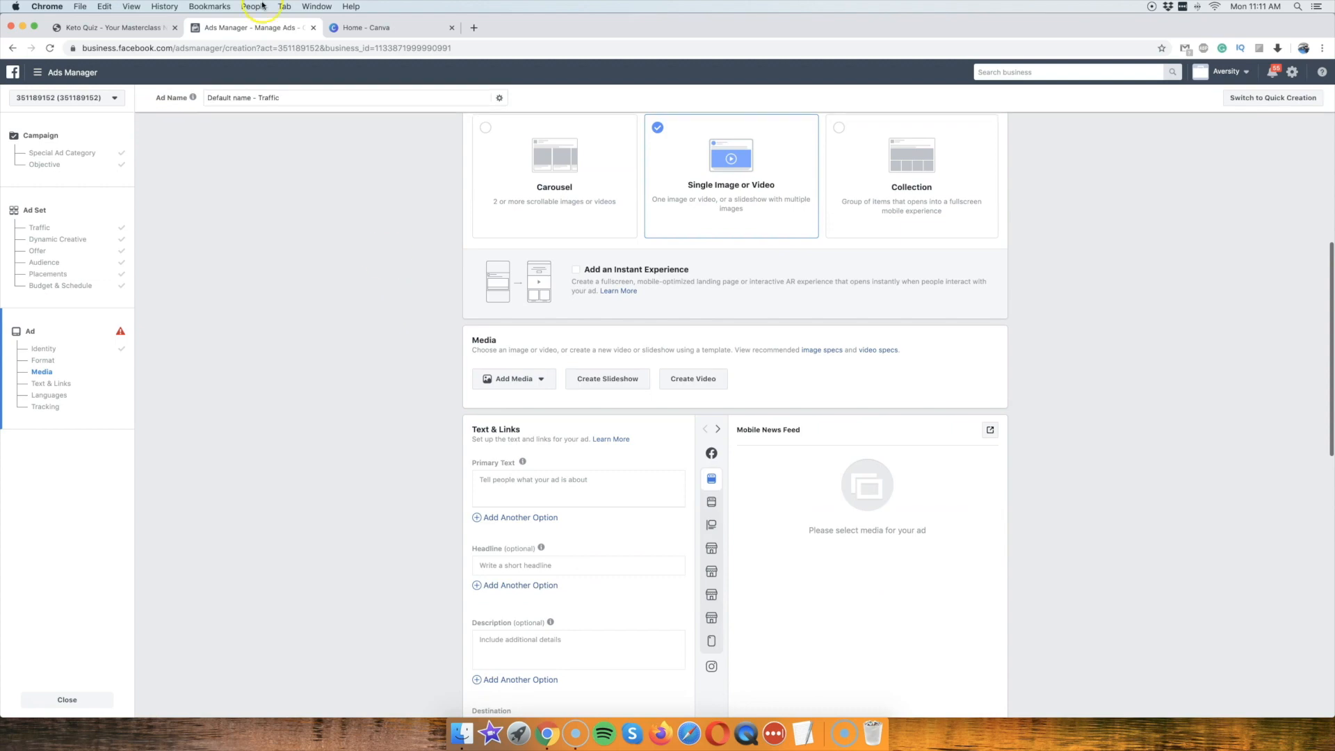
Switch to Canva, search for the Facebook Ad design type, and create a blank design from it.
{"action": "left_click", "coordinate": [372, 31]}
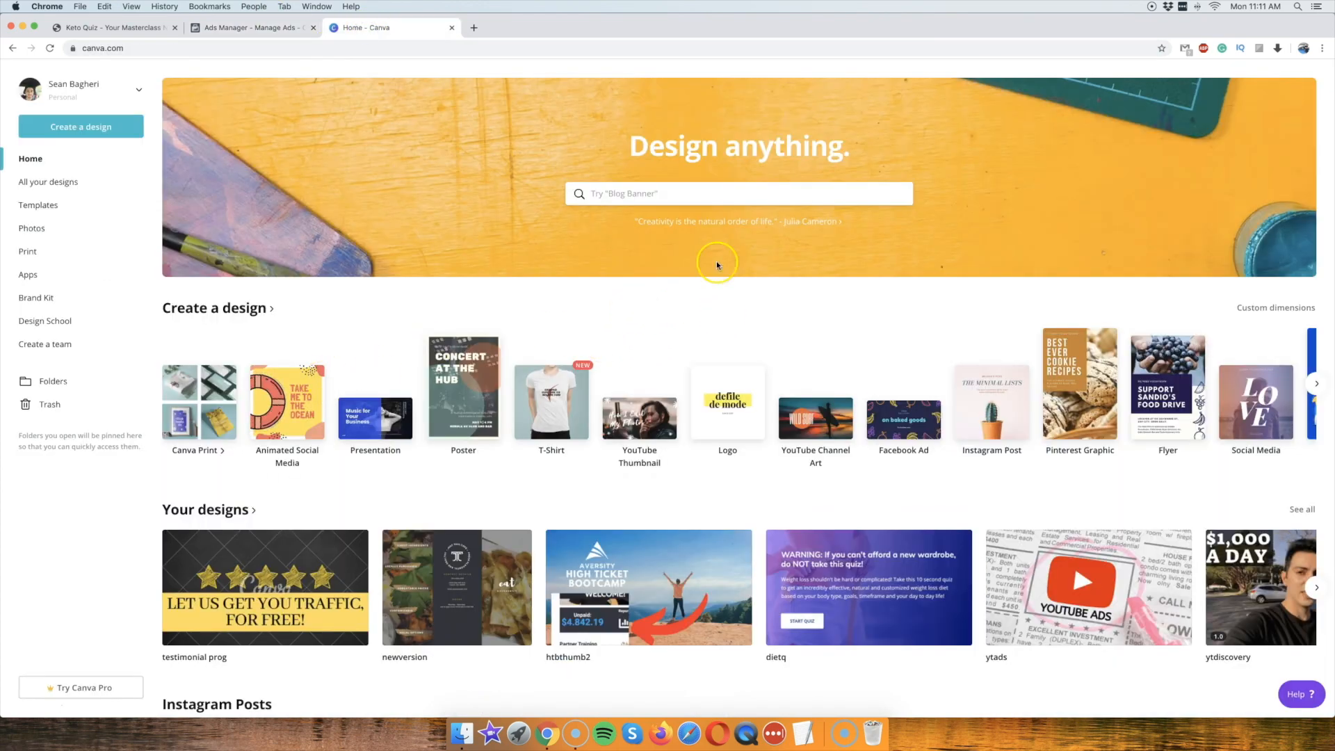
{"action": "left_click", "coordinate": [710, 193]}
{"action": "type", "text": "face"}
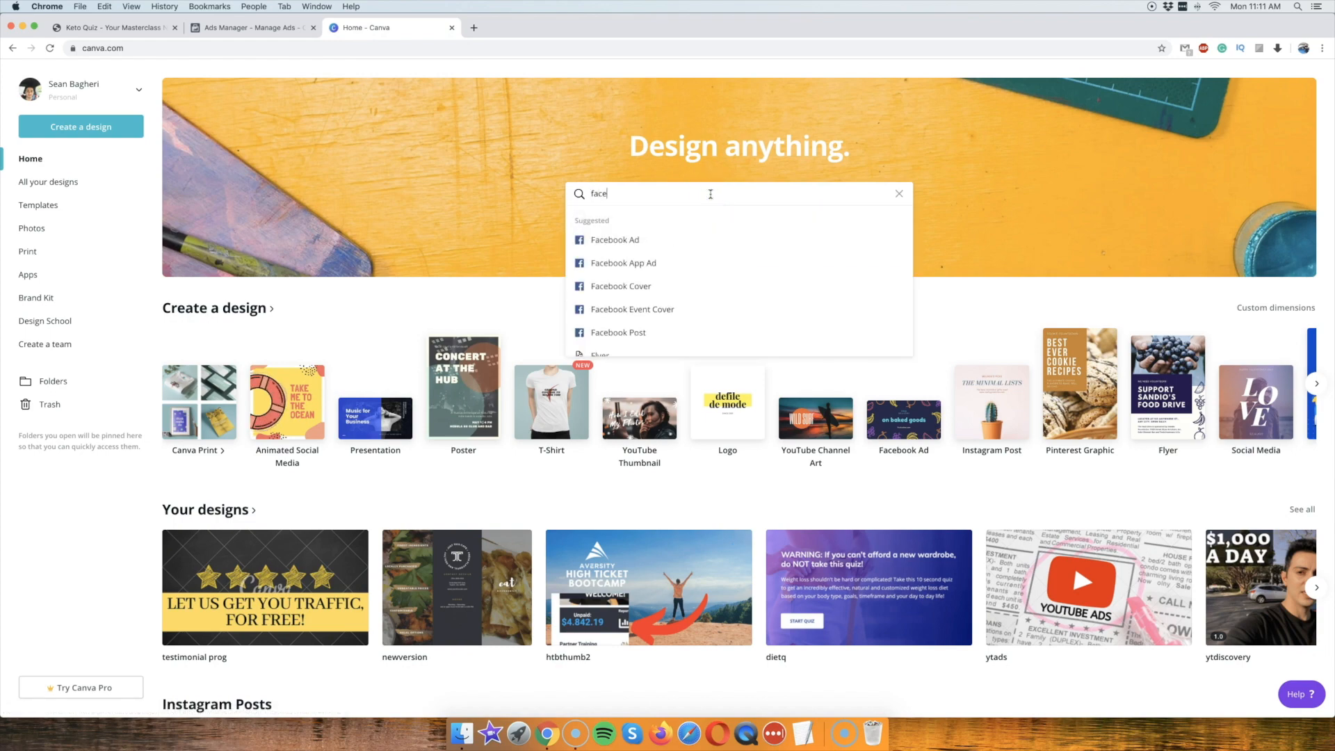
{"action": "left_click", "coordinate": [656, 242]}
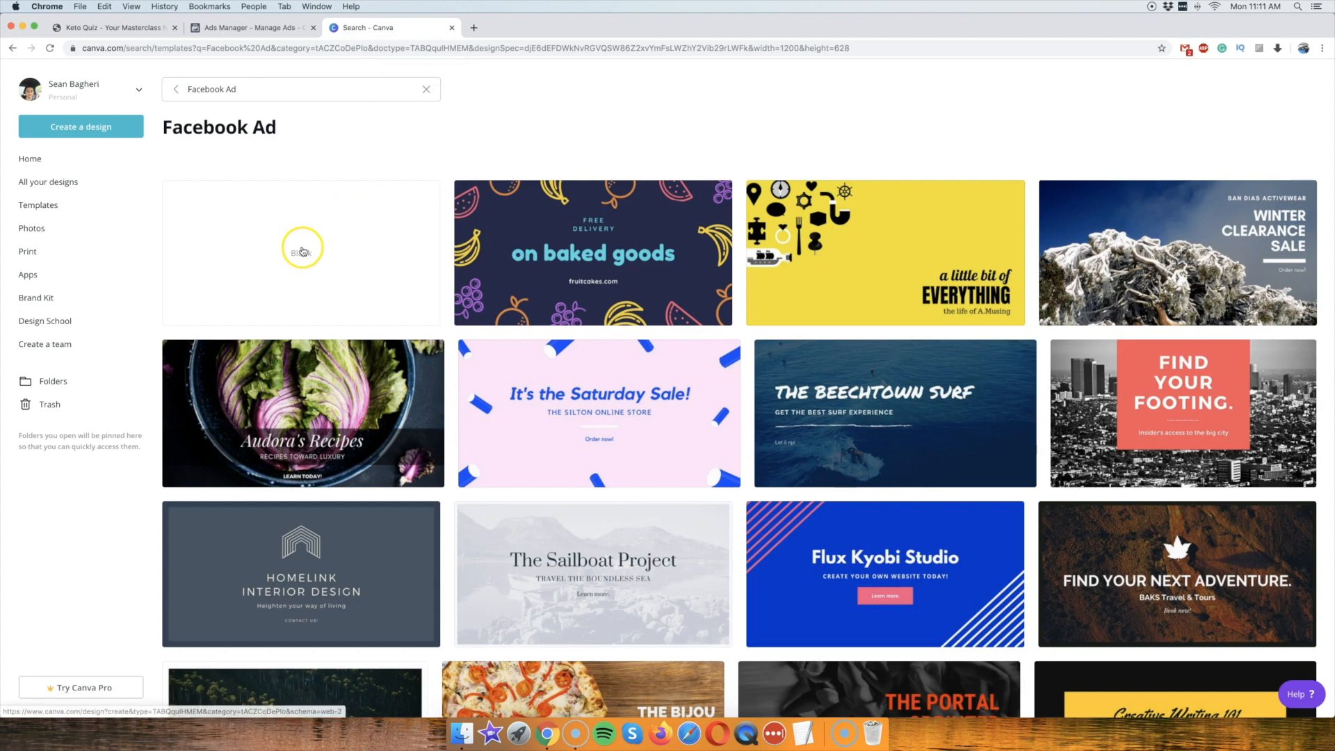
{"action": "left_click", "coordinate": [301, 254]}
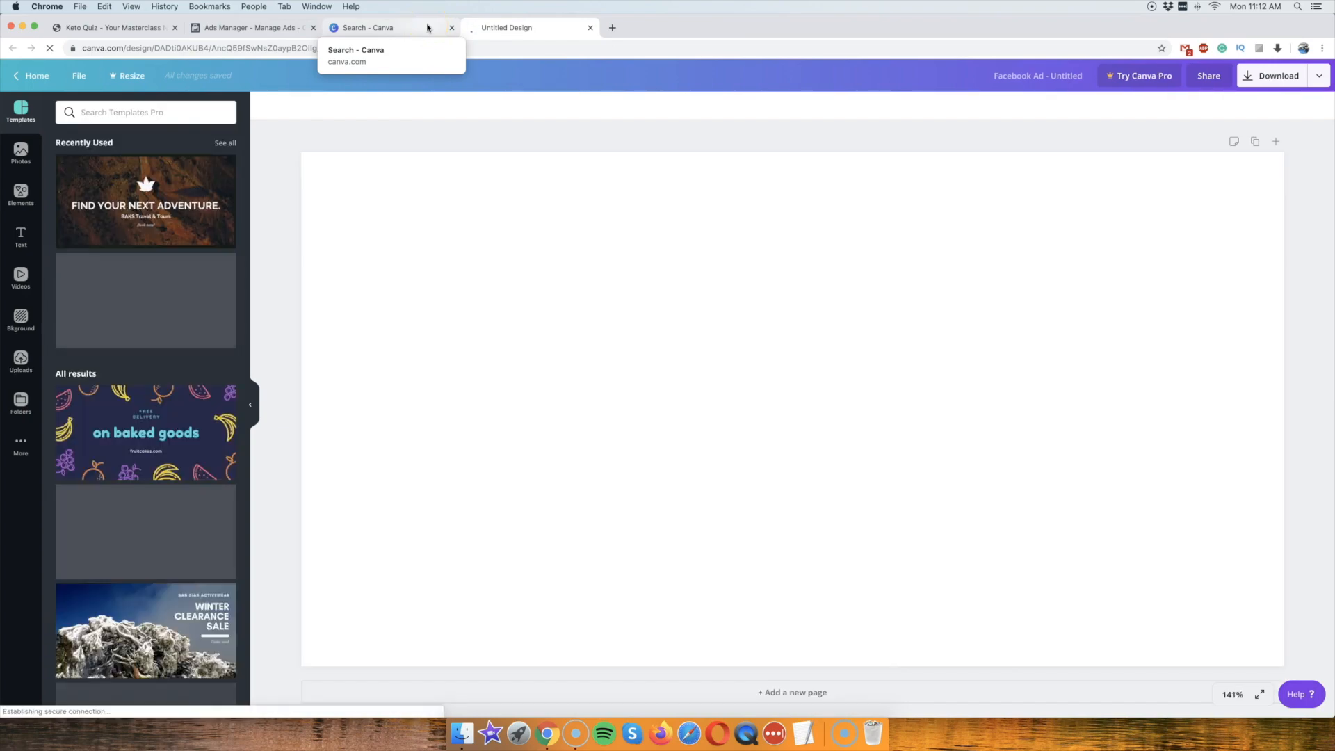
Browse the Facebook Ad templates and apply the "10 Healthy Recipes" template to the blank design.
{"action": "scroll", "coordinate": [176, 233], "scroll_direction": "down", "scroll_amount": 5}
{"action": "scroll", "coordinate": [179, 239], "scroll_direction": "up", "scroll_amount": 2}
{"action": "scroll", "coordinate": [179, 239], "scroll_direction": "down", "scroll_amount": 3}
{"action": "left_click", "coordinate": [79, 309]}
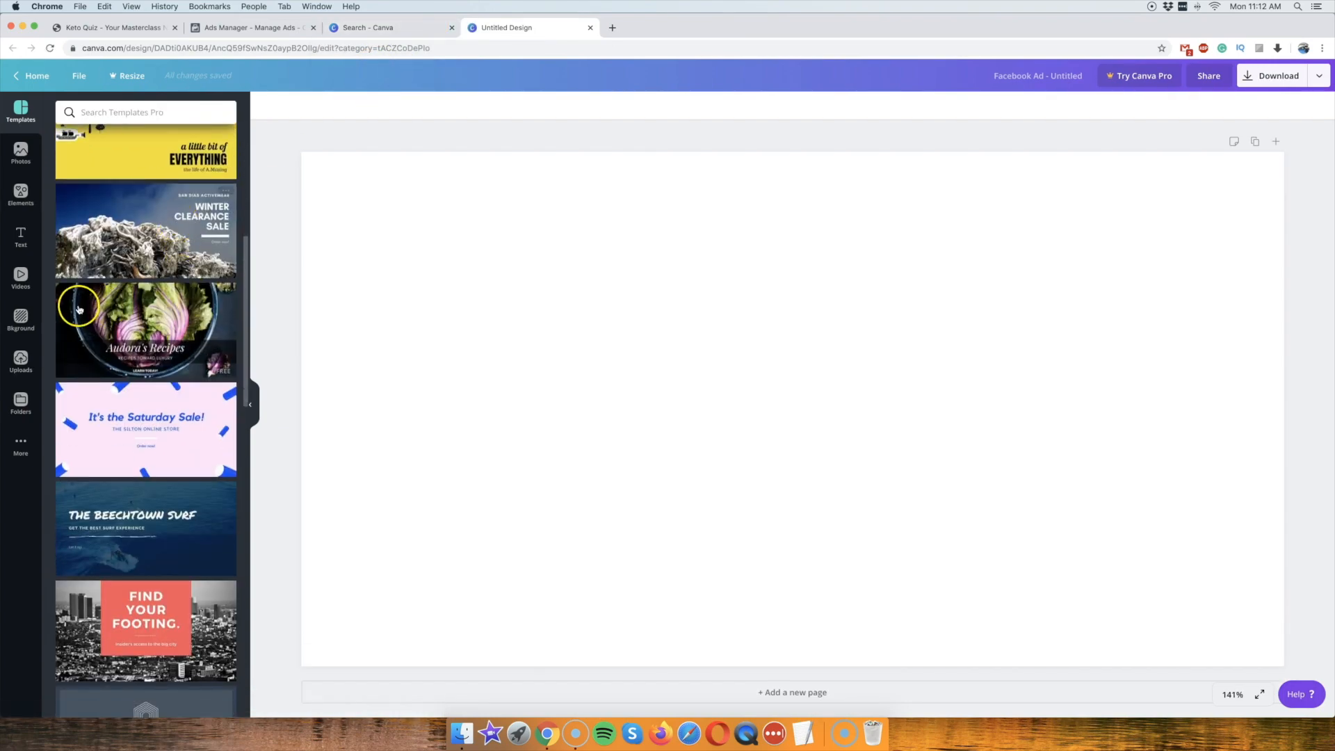
{"action": "scroll", "coordinate": [97, 309], "scroll_direction": "down", "scroll_amount": 1}
{"action": "scroll", "coordinate": [182, 282], "scroll_direction": "down", "scroll_amount": 7}
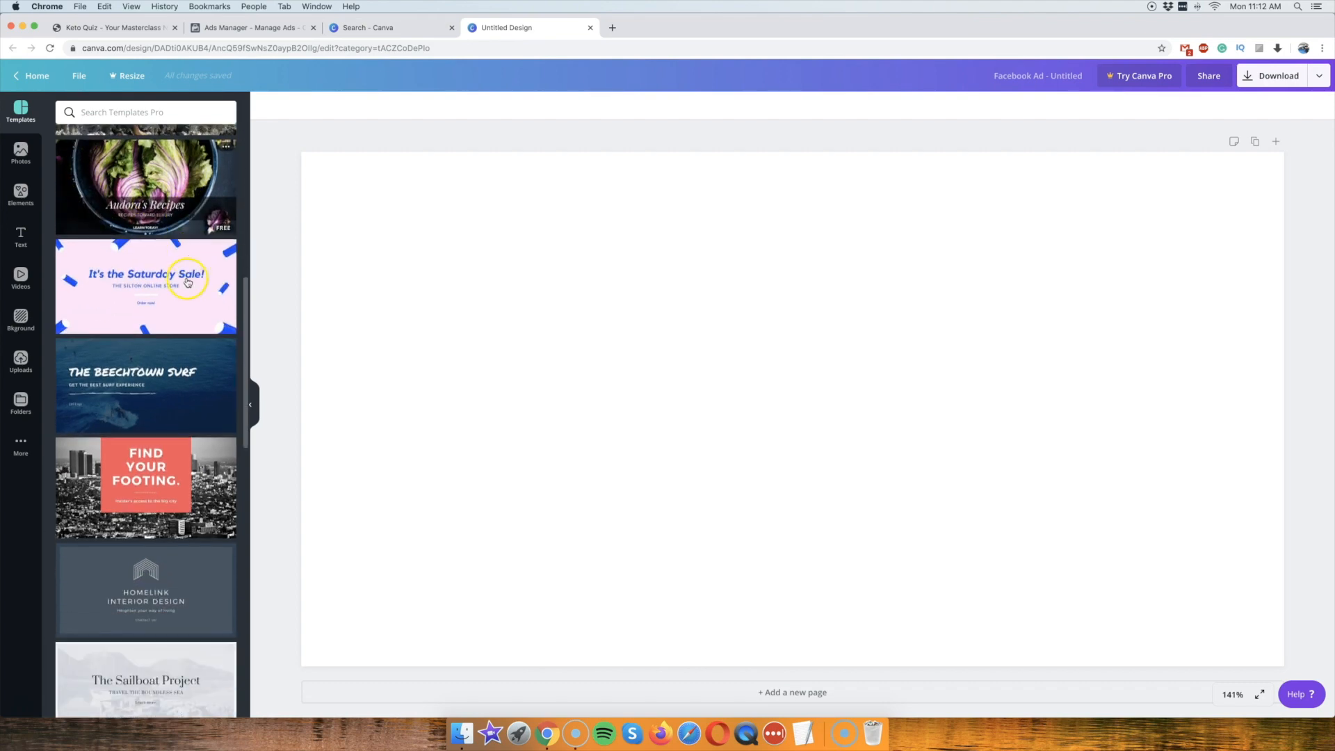
{"action": "scroll", "coordinate": [160, 348], "scroll_direction": "down", "scroll_amount": 8}
{"action": "scroll", "coordinate": [149, 358], "scroll_direction": "down", "scroll_amount": 4}
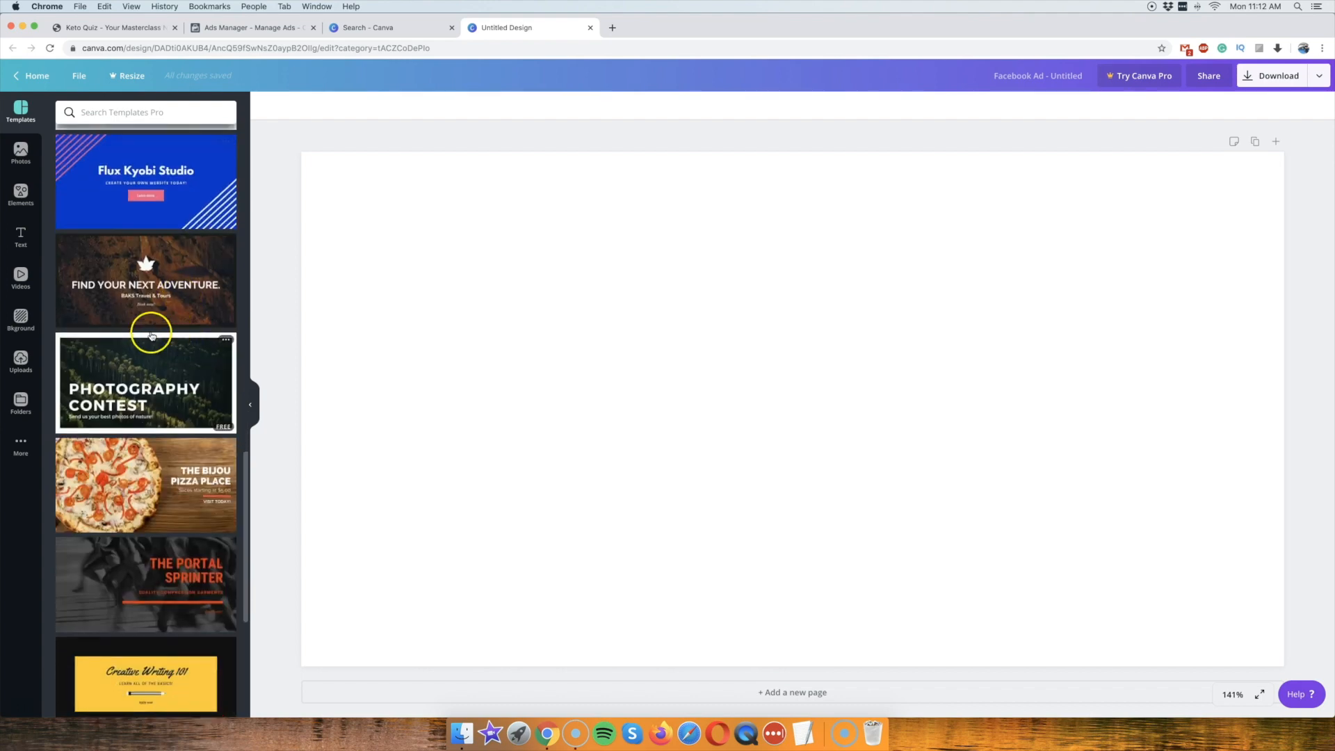
{"action": "scroll", "coordinate": [193, 395], "scroll_direction": "down", "scroll_amount": 9}
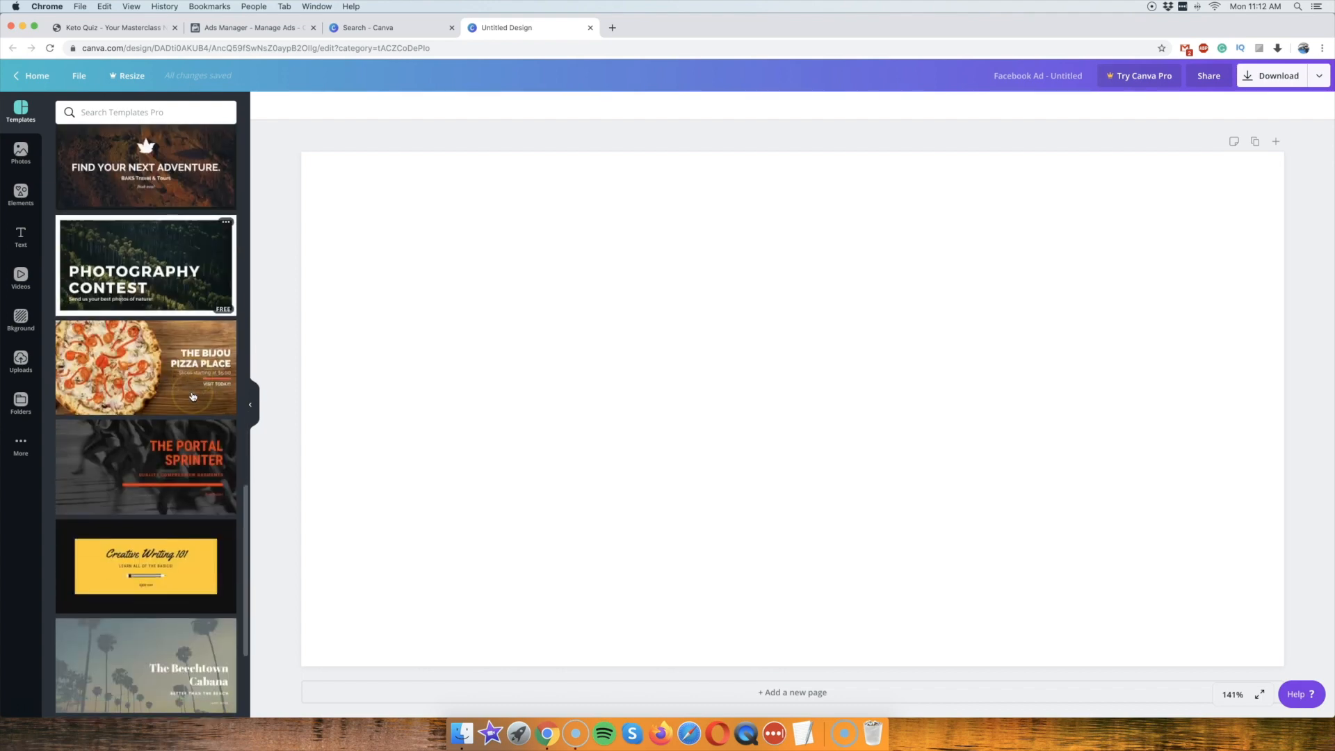
{"action": "scroll", "coordinate": [193, 396], "scroll_direction": "down", "scroll_amount": 11}
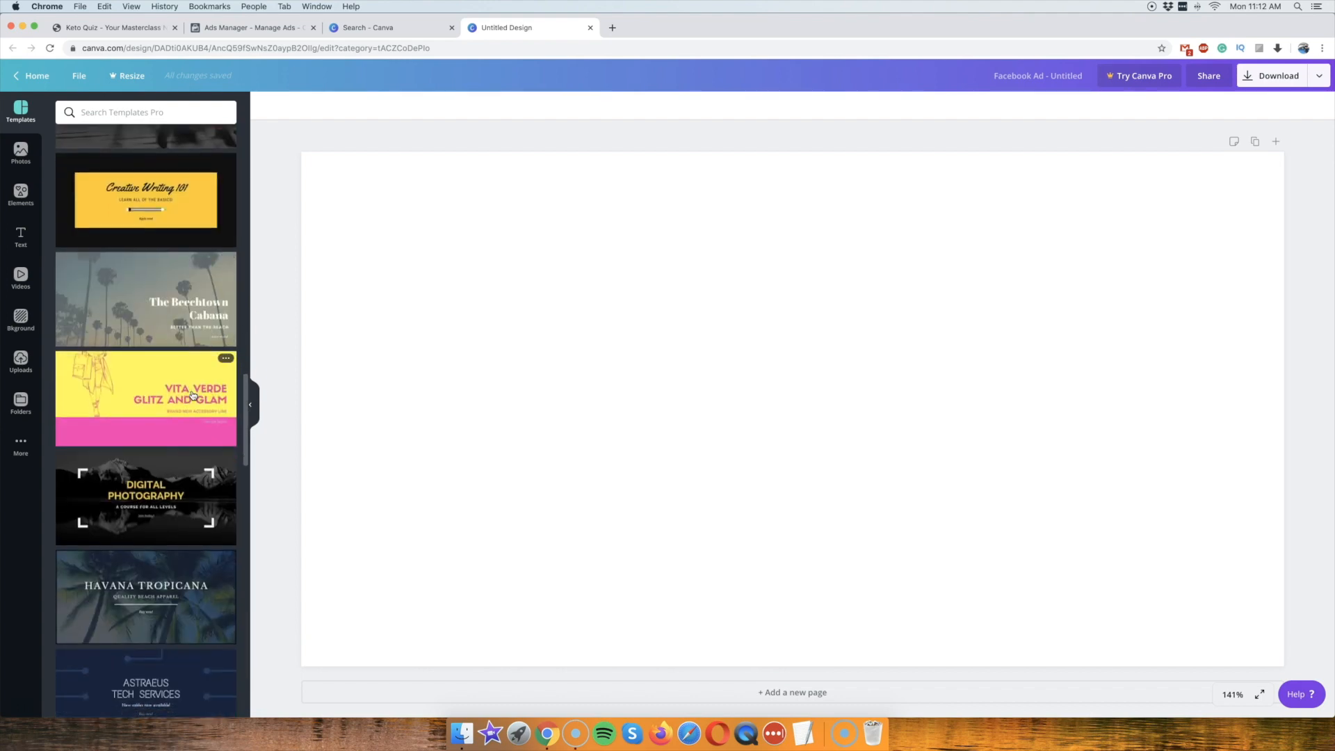
{"action": "scroll", "coordinate": [193, 396], "scroll_direction": "down", "scroll_amount": 10}
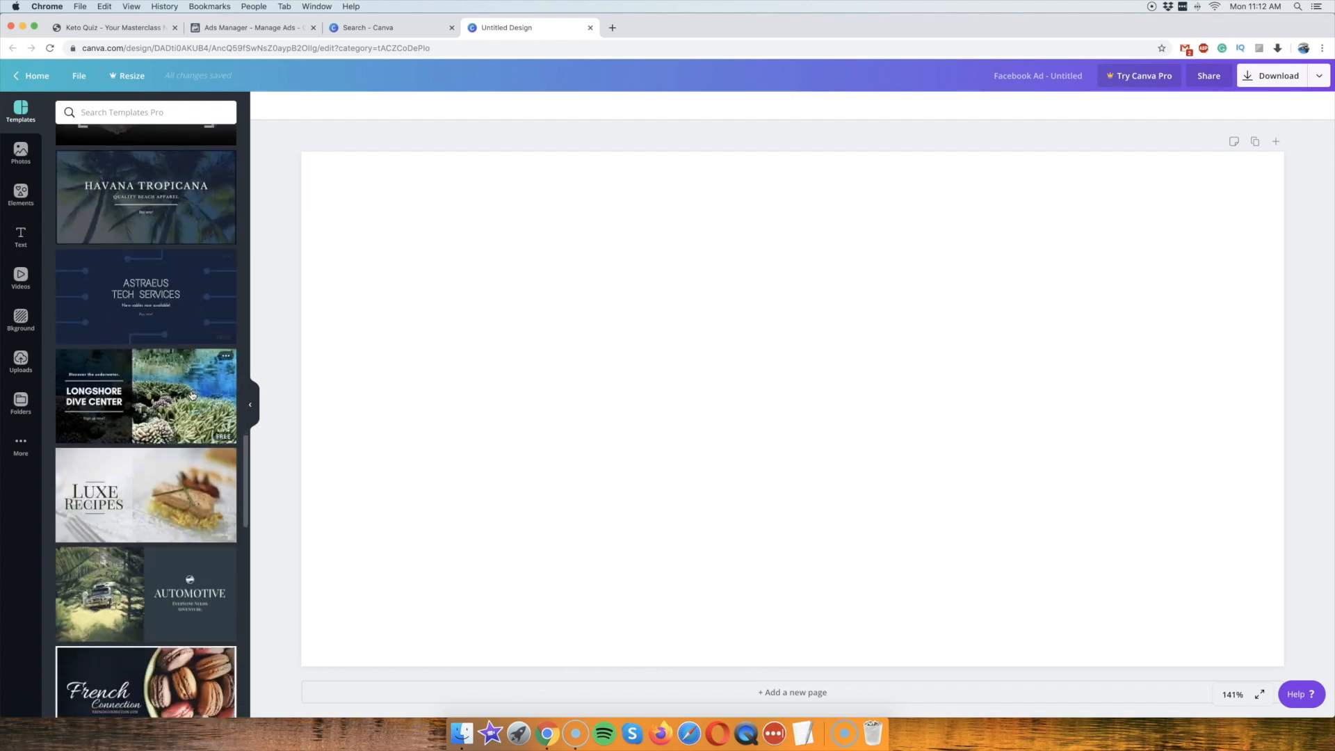
{"action": "scroll", "coordinate": [193, 395], "scroll_direction": "down", "scroll_amount": 6}
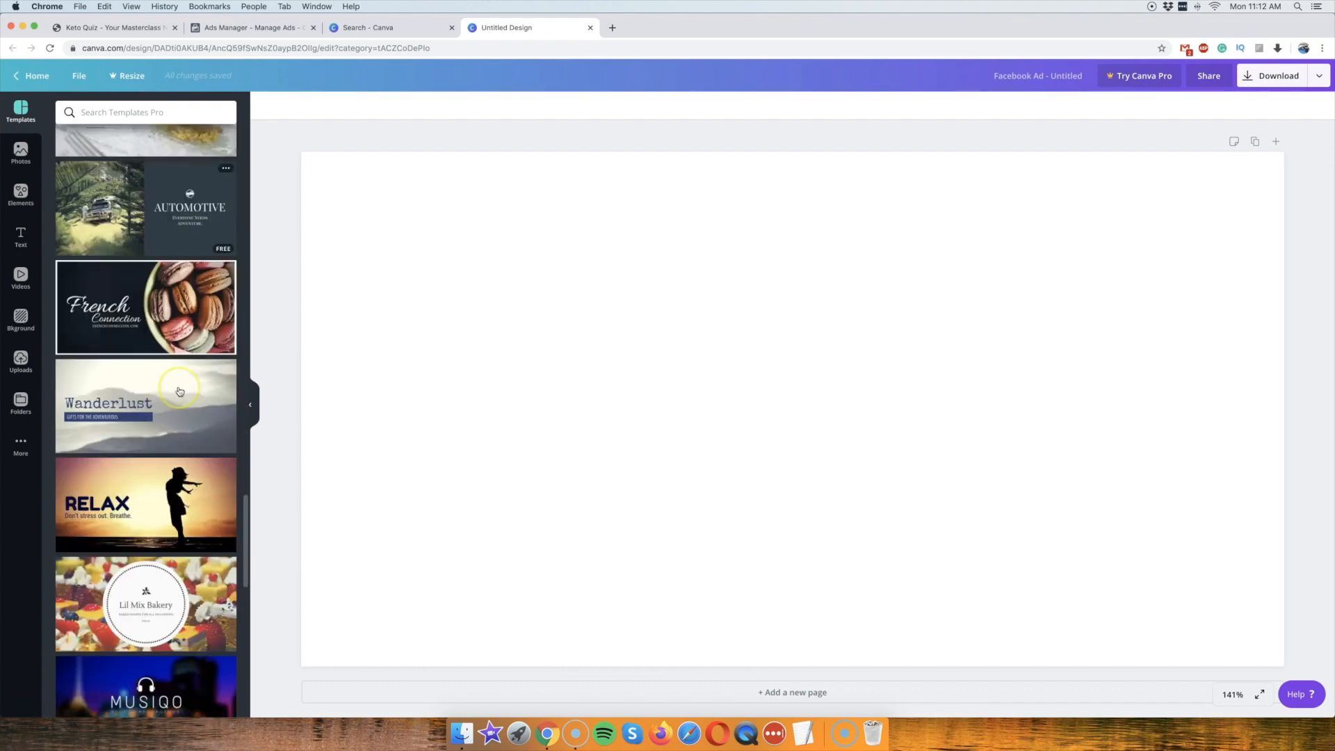
{"action": "left_click", "coordinate": [172, 305]}
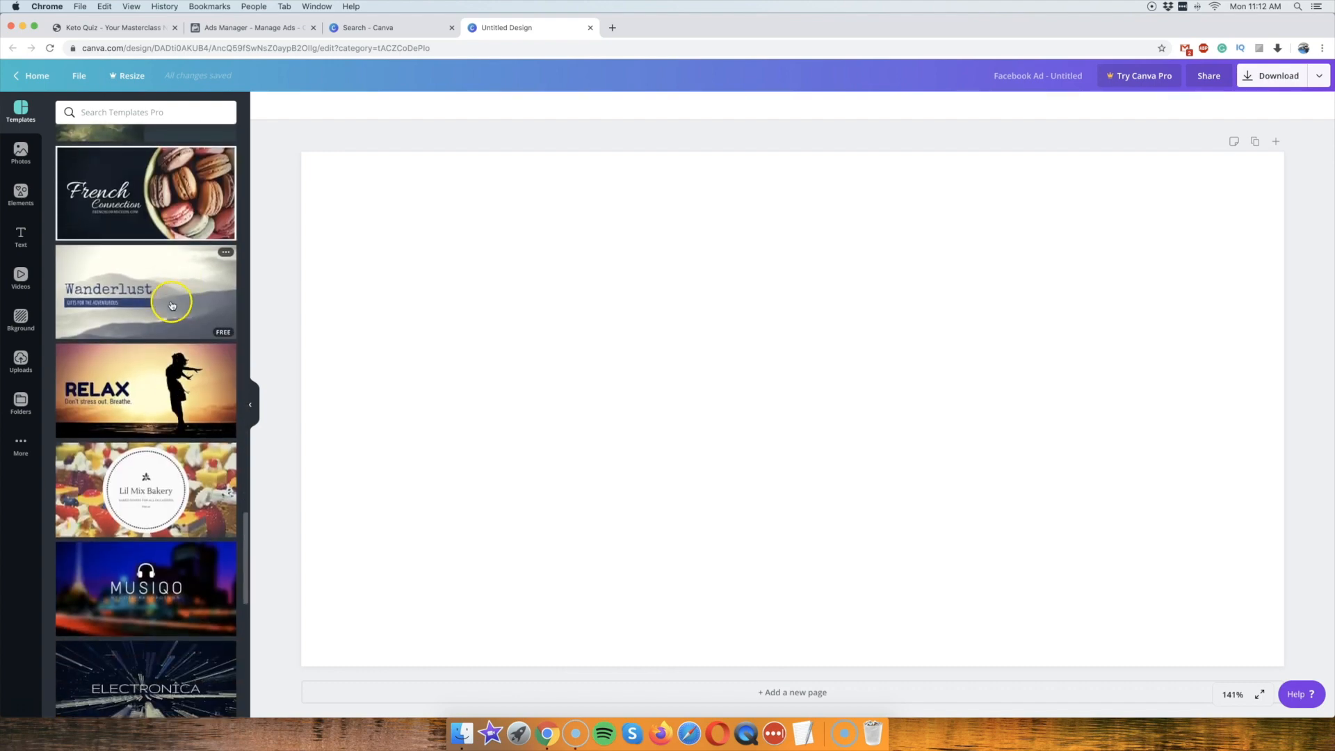
{"action": "scroll", "coordinate": [171, 348], "scroll_direction": "down", "scroll_amount": 6}
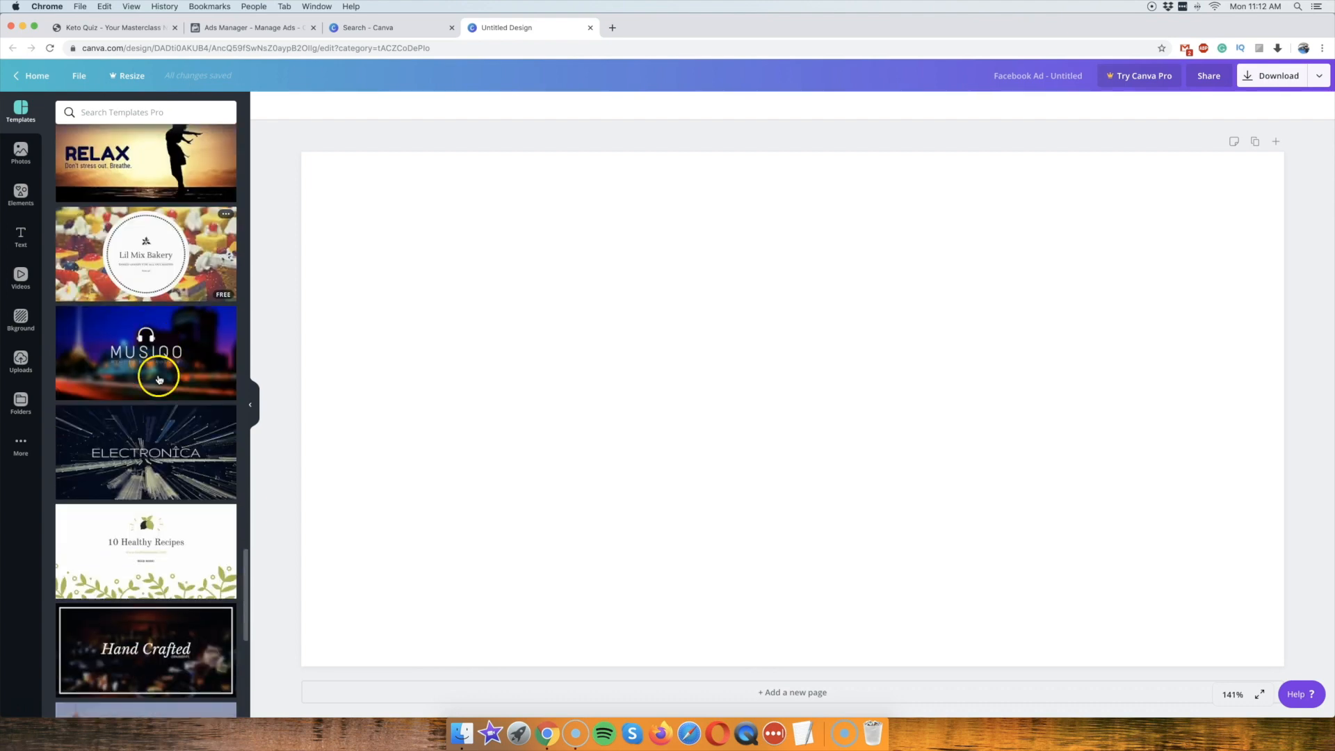
{"action": "scroll", "coordinate": [159, 380], "scroll_direction": "down", "scroll_amount": 5}
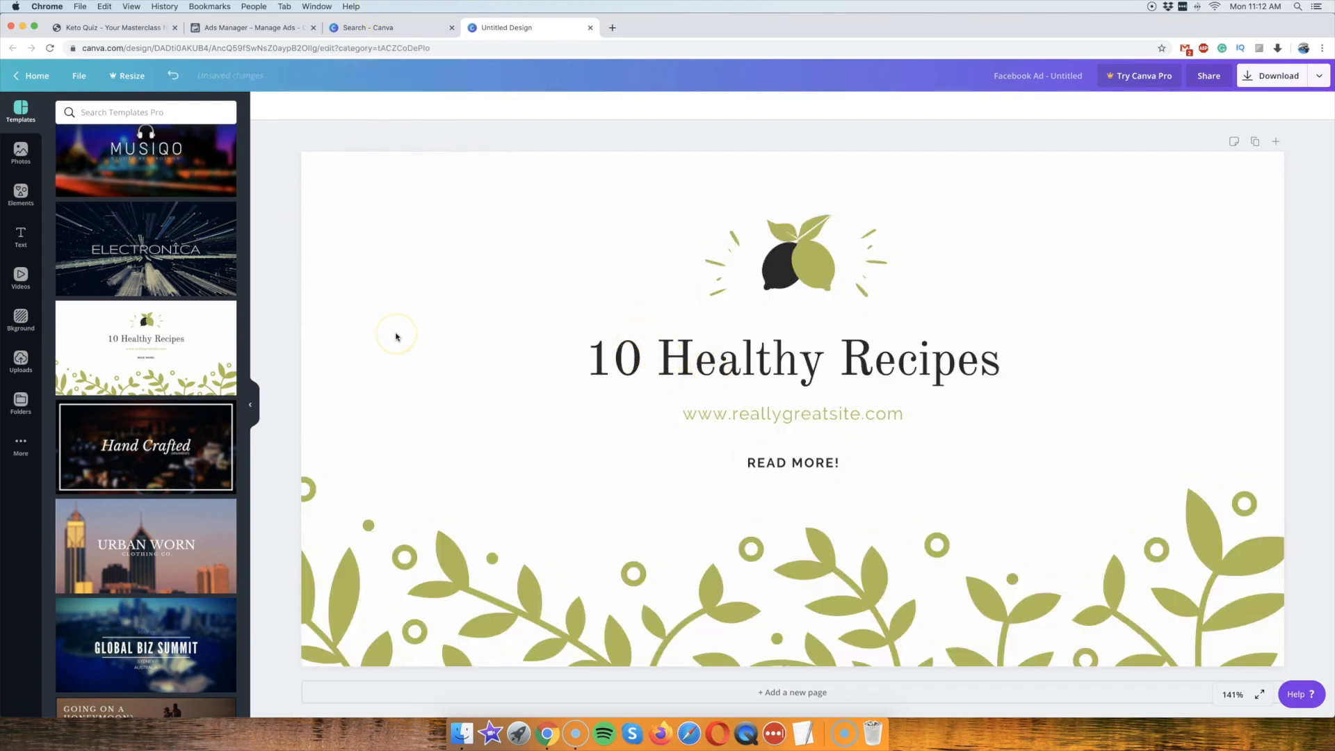
Place the Keto Quiz browser tab beside the Canva design's tab and compare the quiz page's text with the template.
{"action": "left_click_drag", "start_coordinate": [112, 27], "coordinate": [352, 27]}
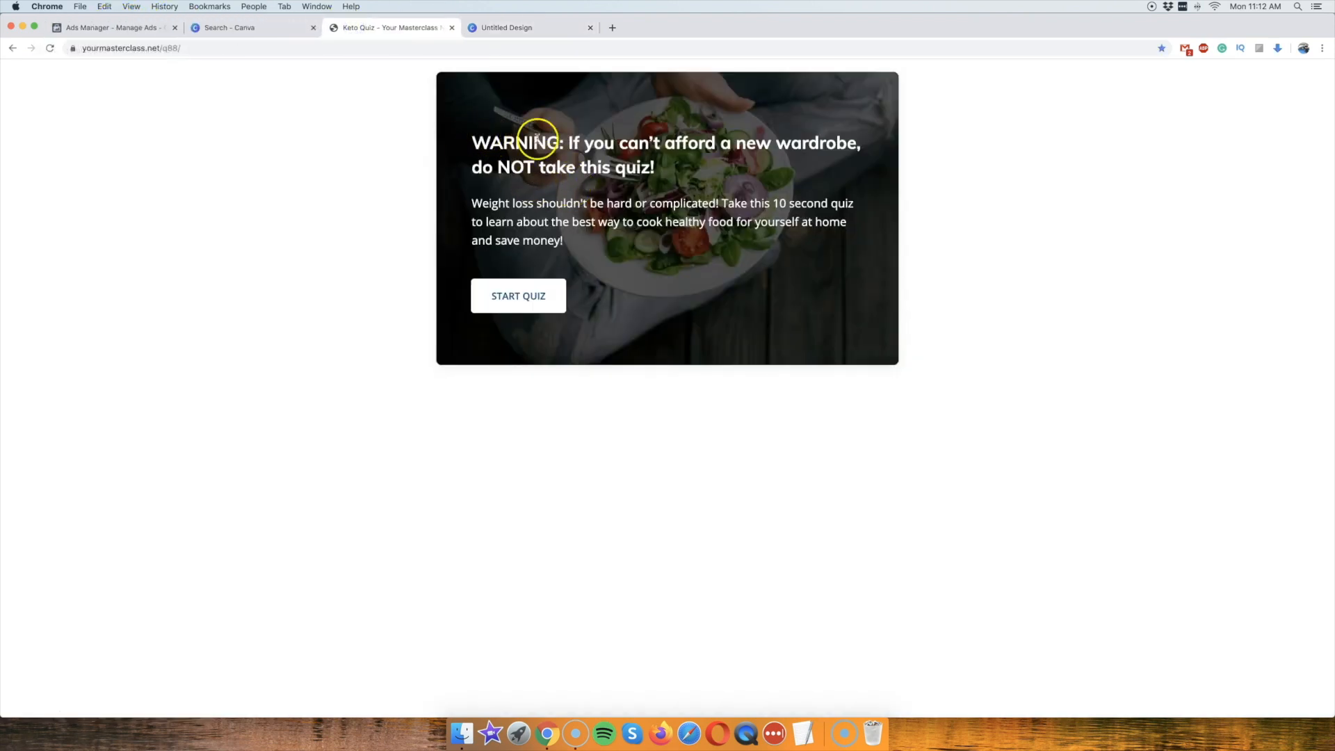
{"action": "left_click", "coordinate": [499, 28]}
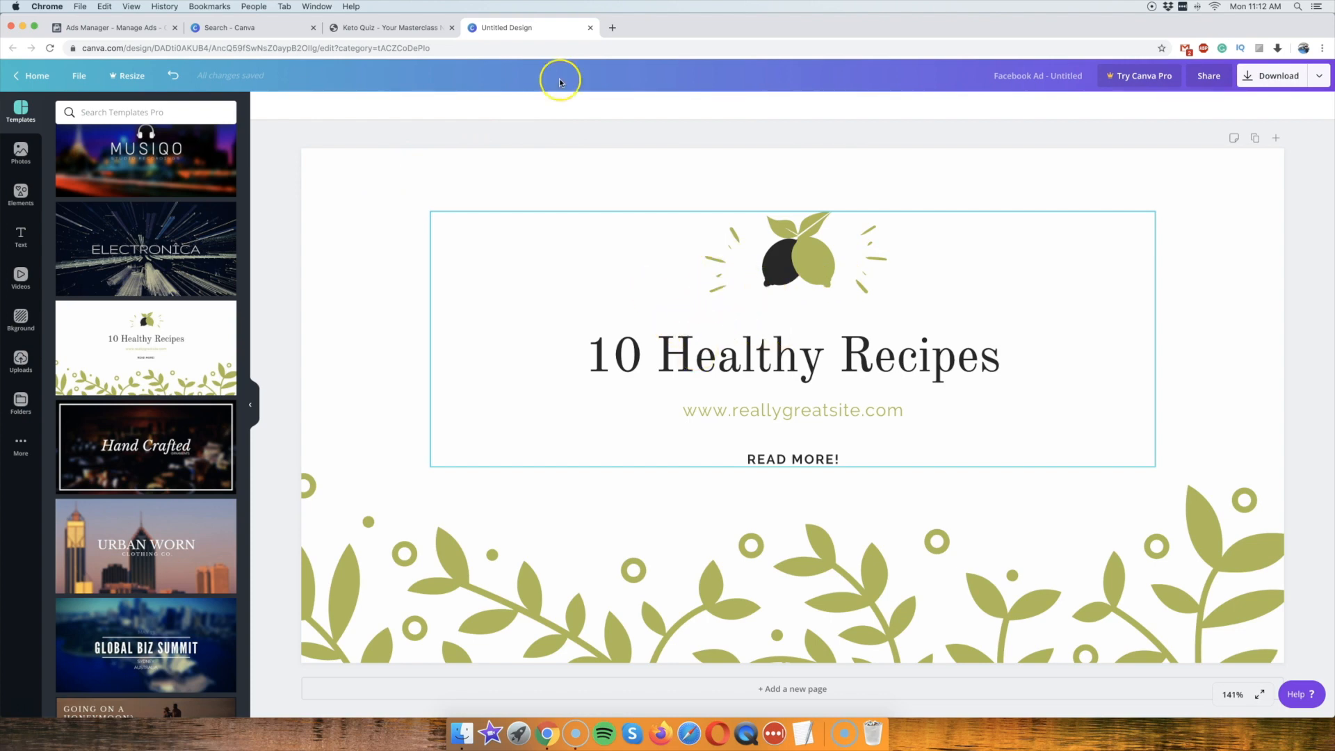
{"action": "left_click", "coordinate": [359, 27]}
{"action": "left_click_drag", "start_coordinate": [461, 147], "coordinate": [606, 254]}
{"action": "left_click", "coordinate": [606, 255]}
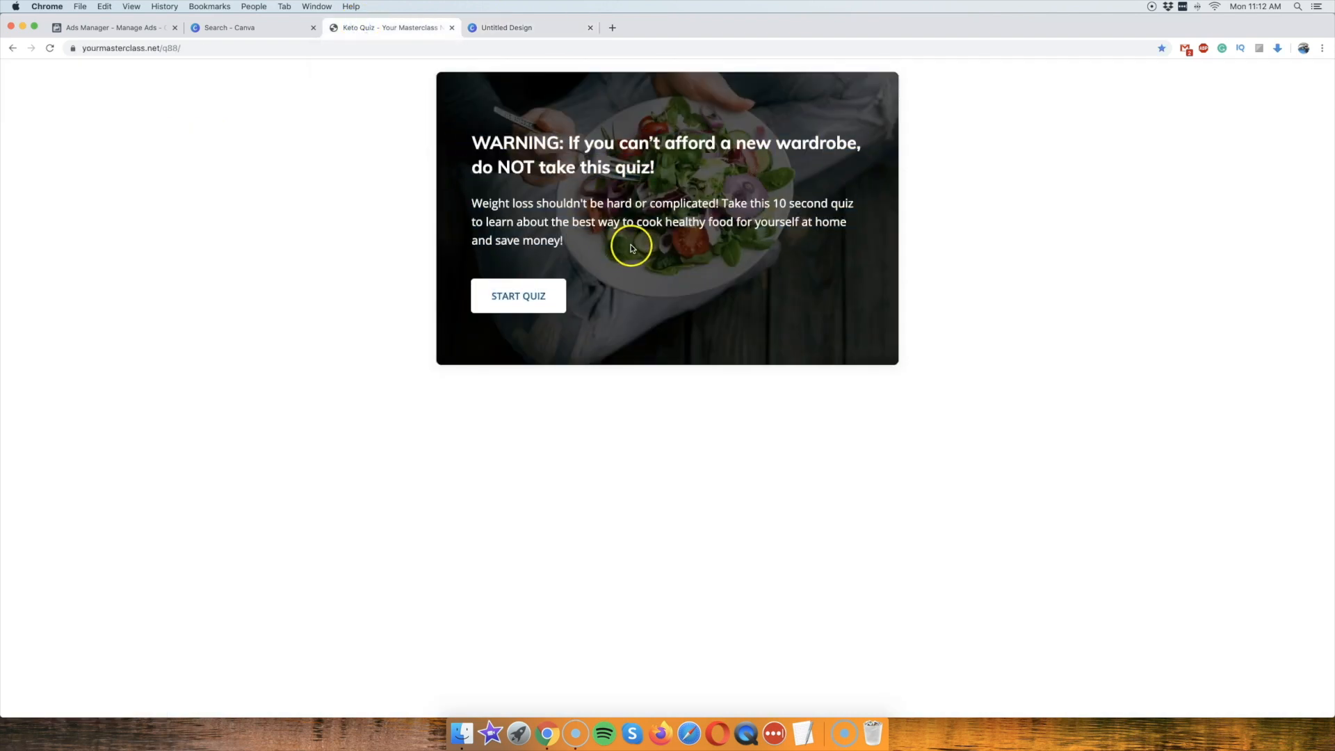
Compare the keto quiz page's warning headline and description with the wording and layout of the Facebook ad design.
{"action": "left_click", "coordinate": [494, 27]}
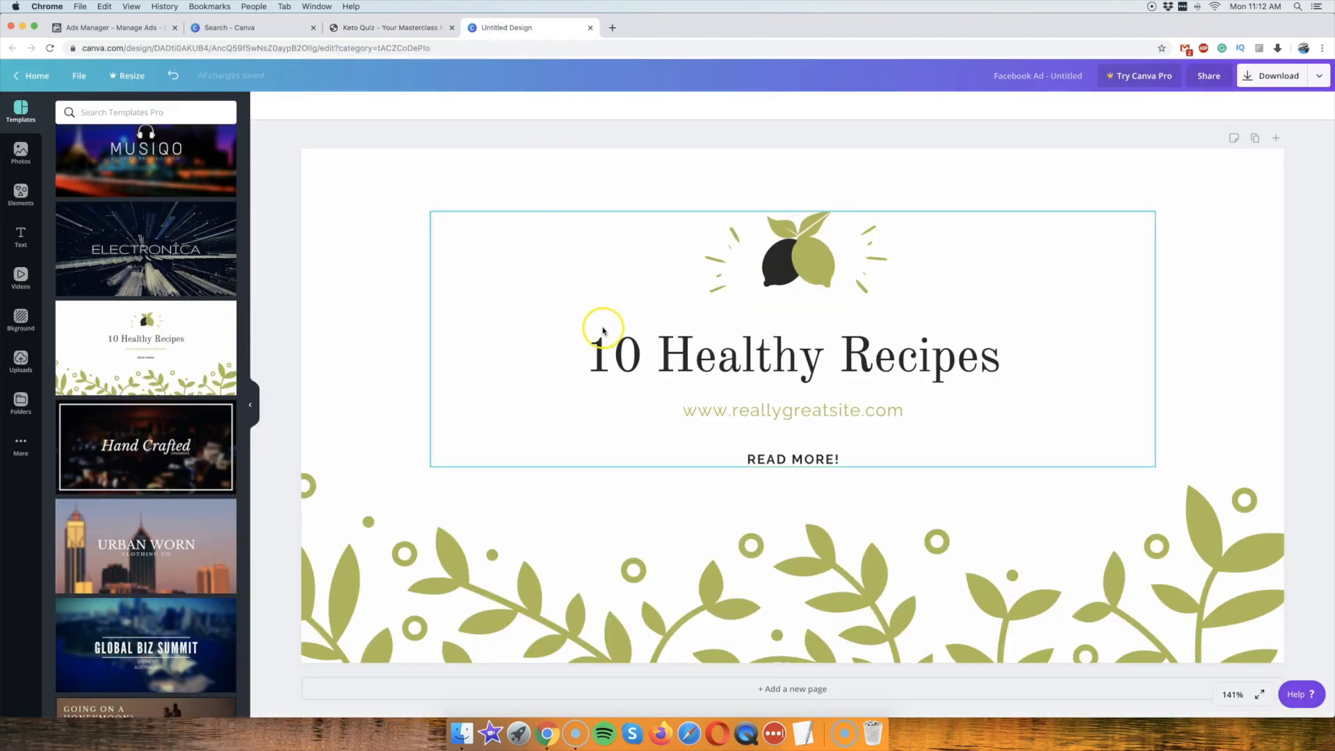
{"action": "left_click", "coordinate": [361, 27]}
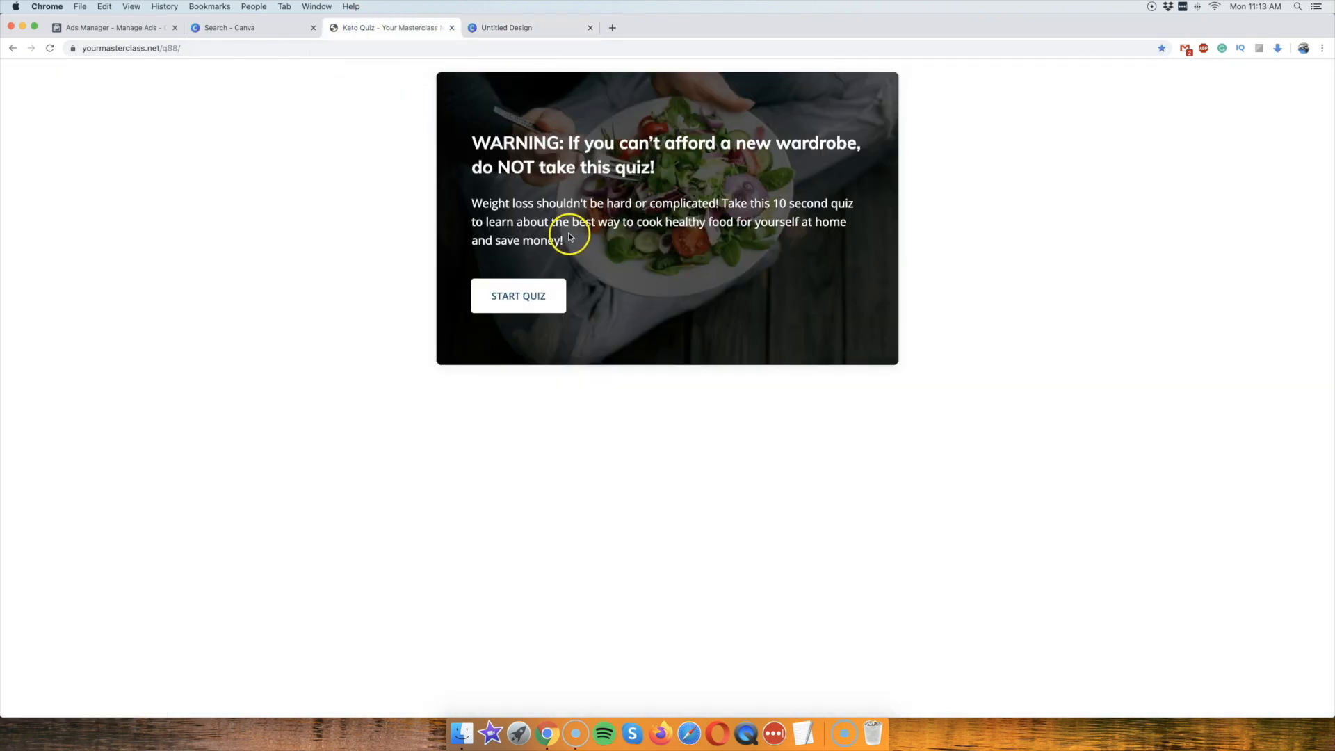
{"action": "left_click_drag", "start_coordinate": [565, 240], "coordinate": [479, 144]}
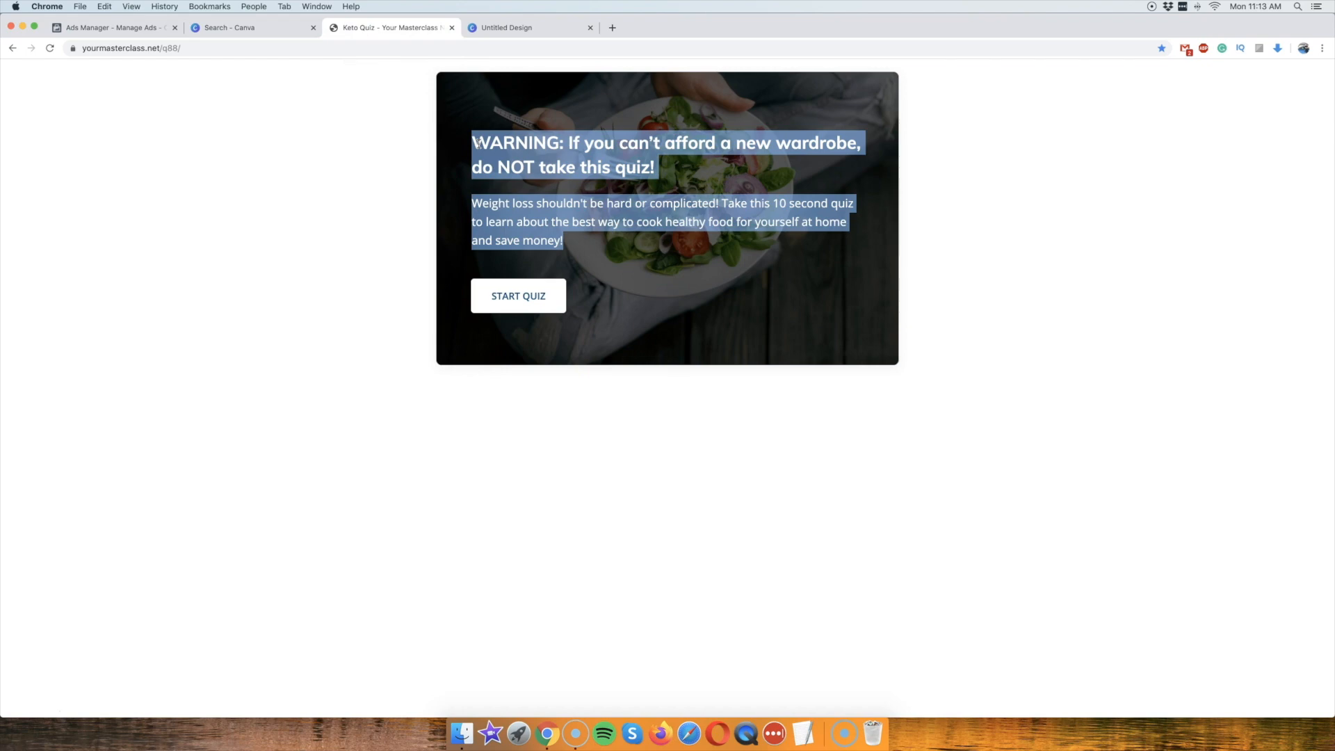
{"action": "left_click", "coordinate": [479, 143]}
{"action": "left_click", "coordinate": [500, 28]}
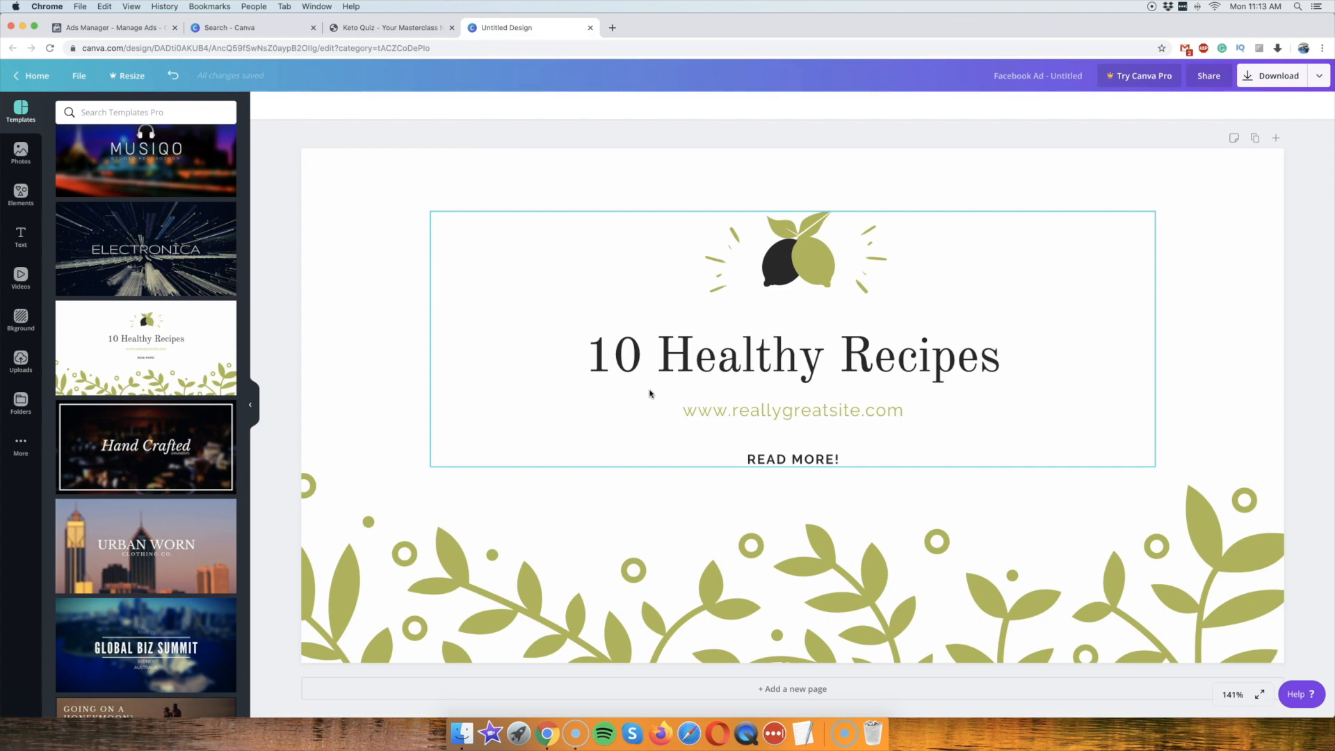
{"action": "left_click", "coordinate": [766, 276]}
{"action": "left_click", "coordinate": [674, 165]}
{"action": "left_click", "coordinate": [410, 27]}
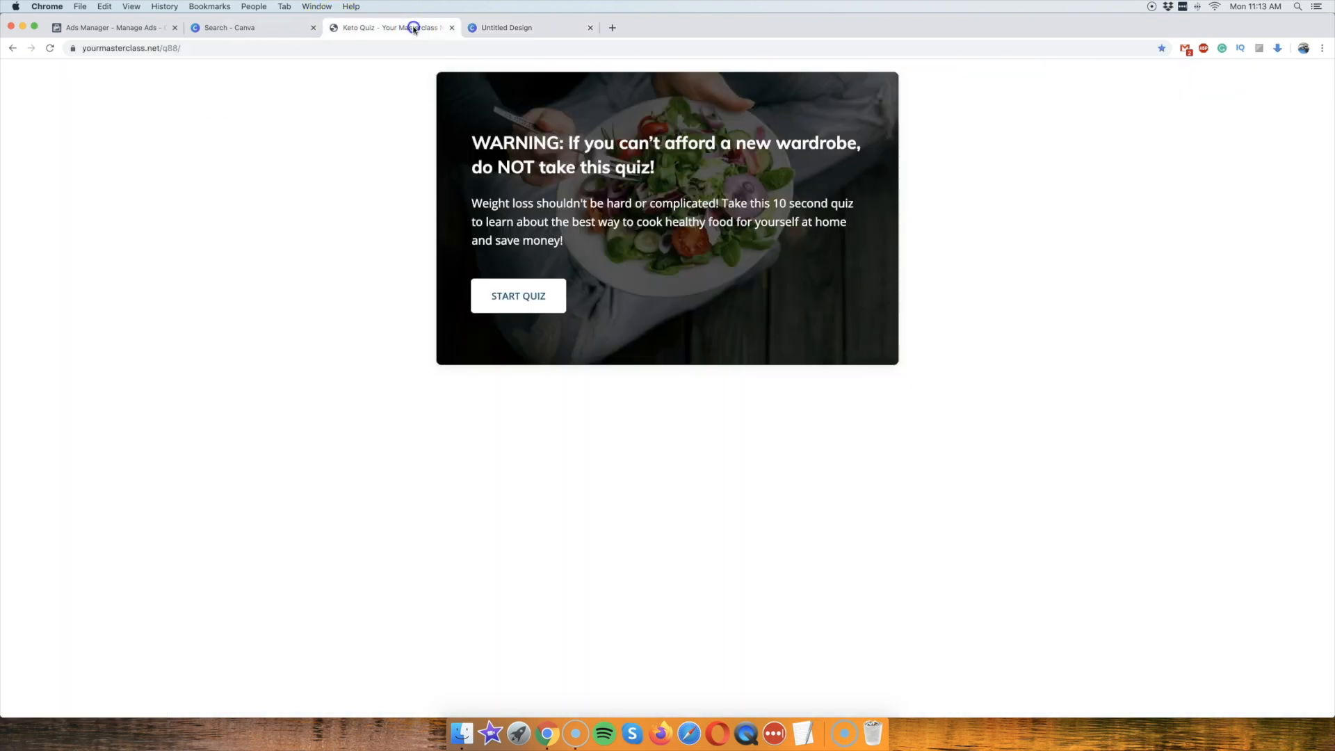
Ungroup the design's central block containing the lemon graphic, heading, website address and call-to-action text.
{"action": "left_click", "coordinate": [498, 27]}
{"action": "left_click", "coordinate": [750, 256]}
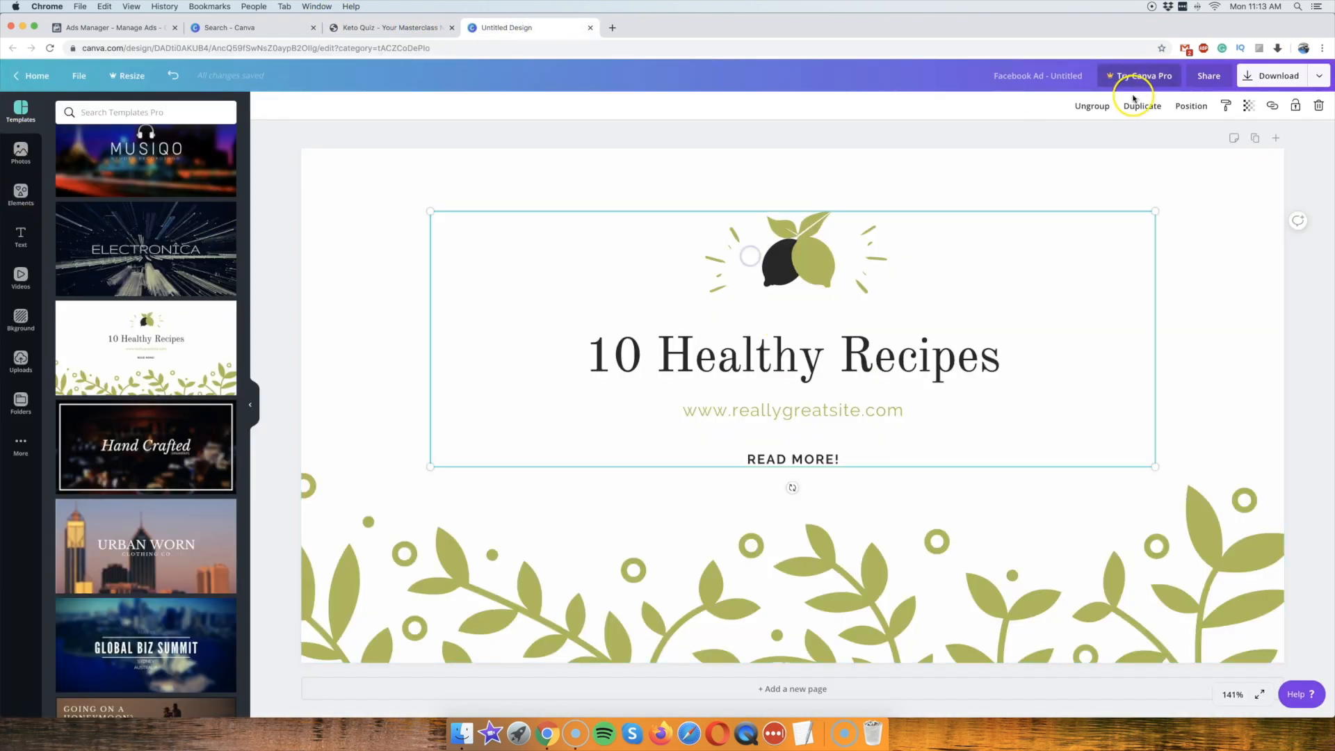
{"action": "left_click", "coordinate": [1091, 106]}
{"action": "left_click", "coordinate": [805, 137]}
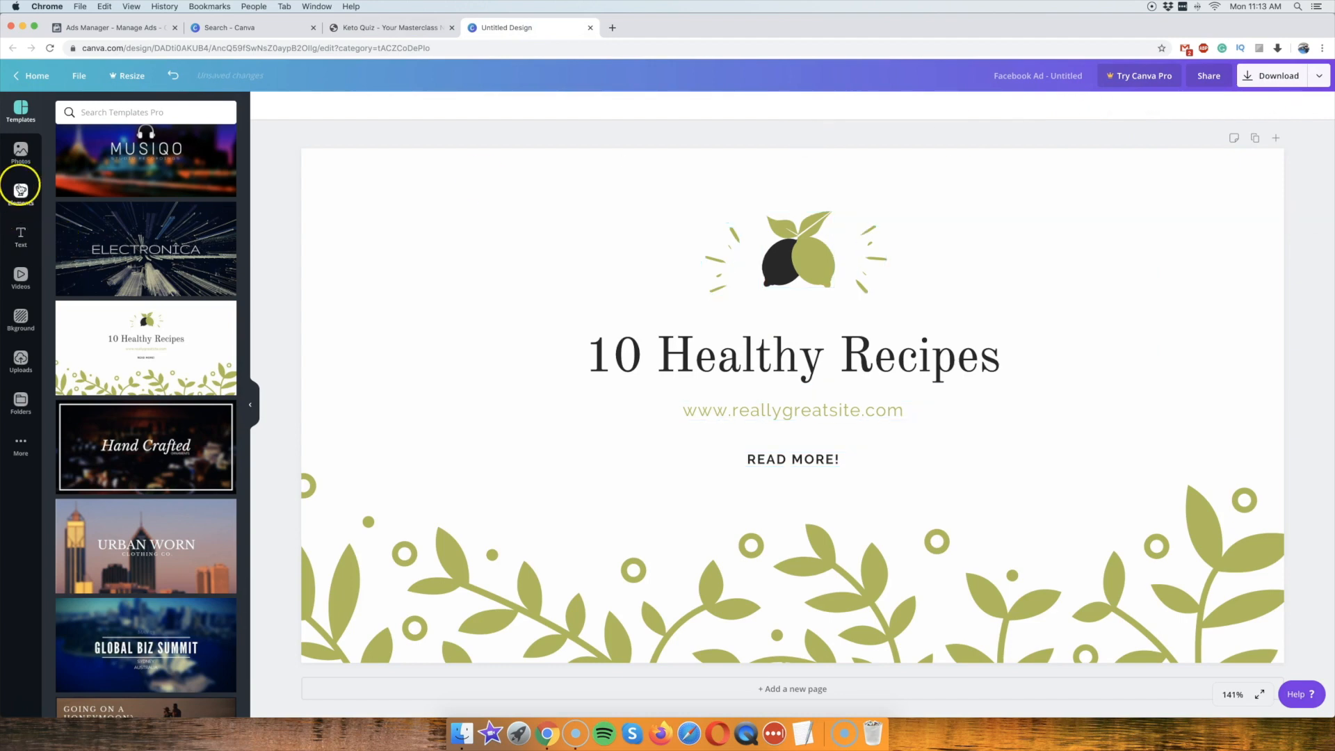
Search the elements for "salad", add the green salad bowl graphic, and shrink it beside the lemon graphic.
{"action": "left_click", "coordinate": [21, 190]}
{"action": "left_click", "coordinate": [106, 114]}
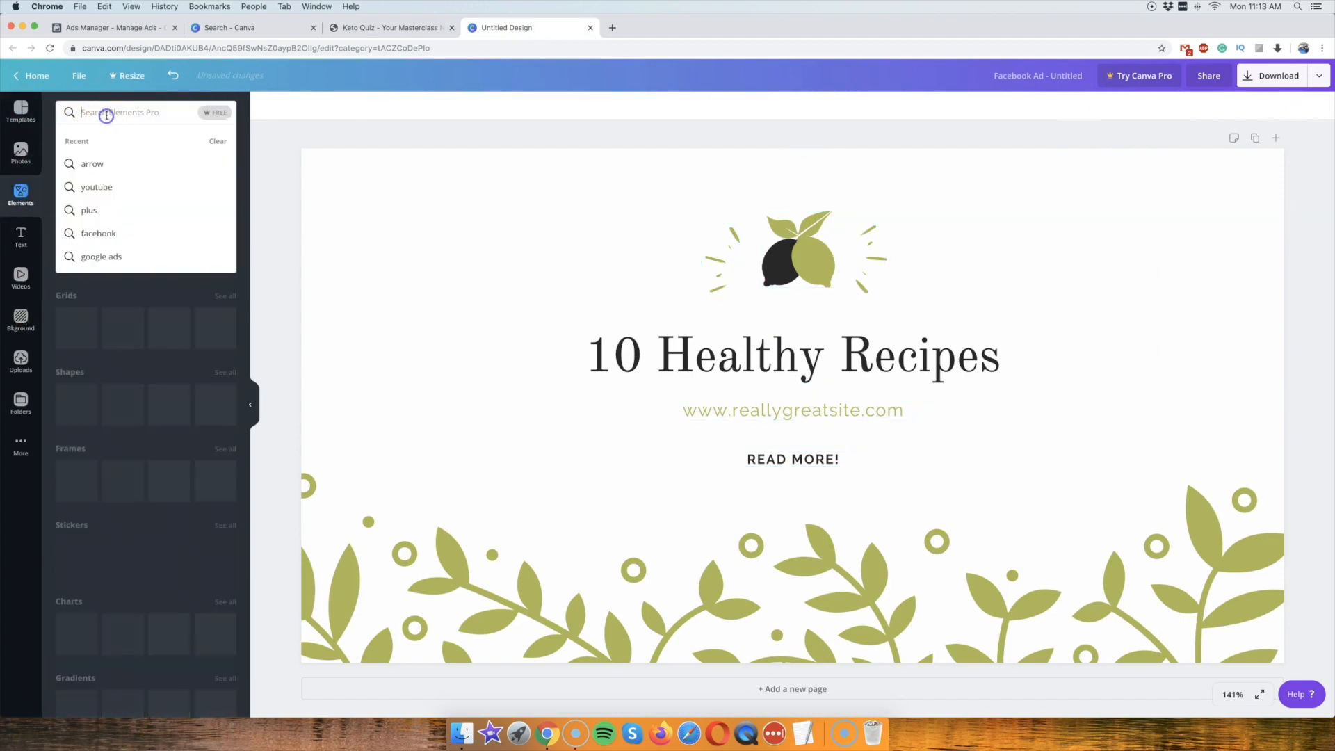
{"action": "type", "text": "salad"}
{"action": "key", "text": "Return"}
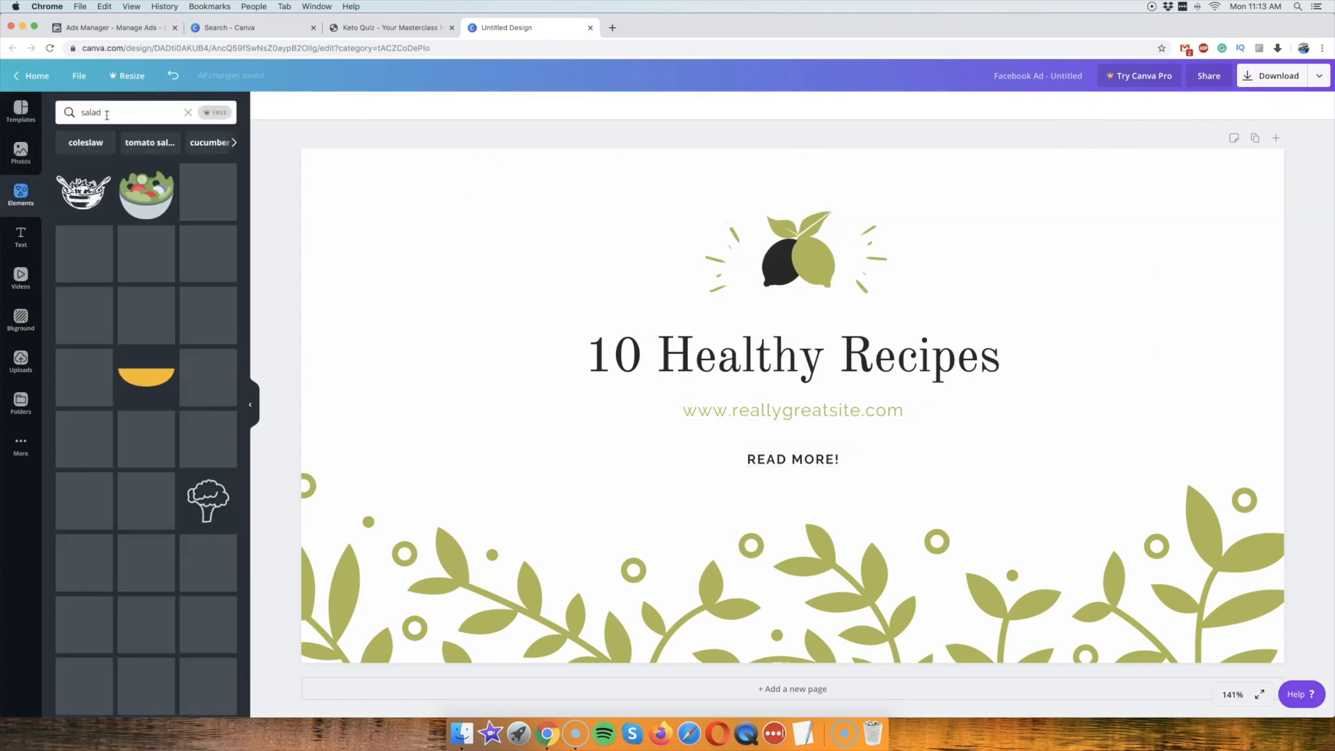
{"action": "left_click_drag", "start_coordinate": [144, 194], "coordinate": [599, 229]}
{"action": "left_click_drag", "start_coordinate": [438, 181], "coordinate": [688, 435]}
{"action": "left_click_drag", "start_coordinate": [713, 550], "coordinate": [442, 252]}
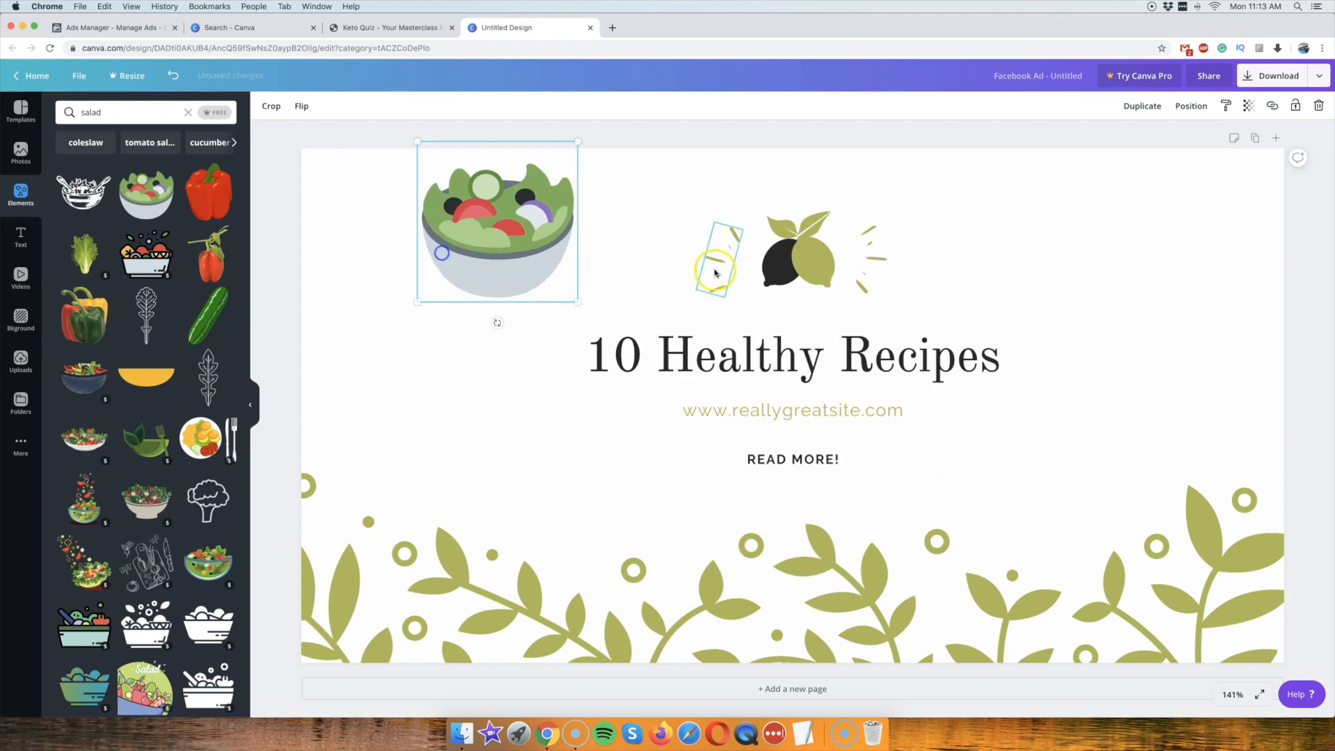
Delete the lemon graphic and fit the salad bowl, scaled down, between the green accent lines above the heading.
{"action": "left_click", "coordinate": [799, 254]}
{"action": "key", "text": "Delete"}
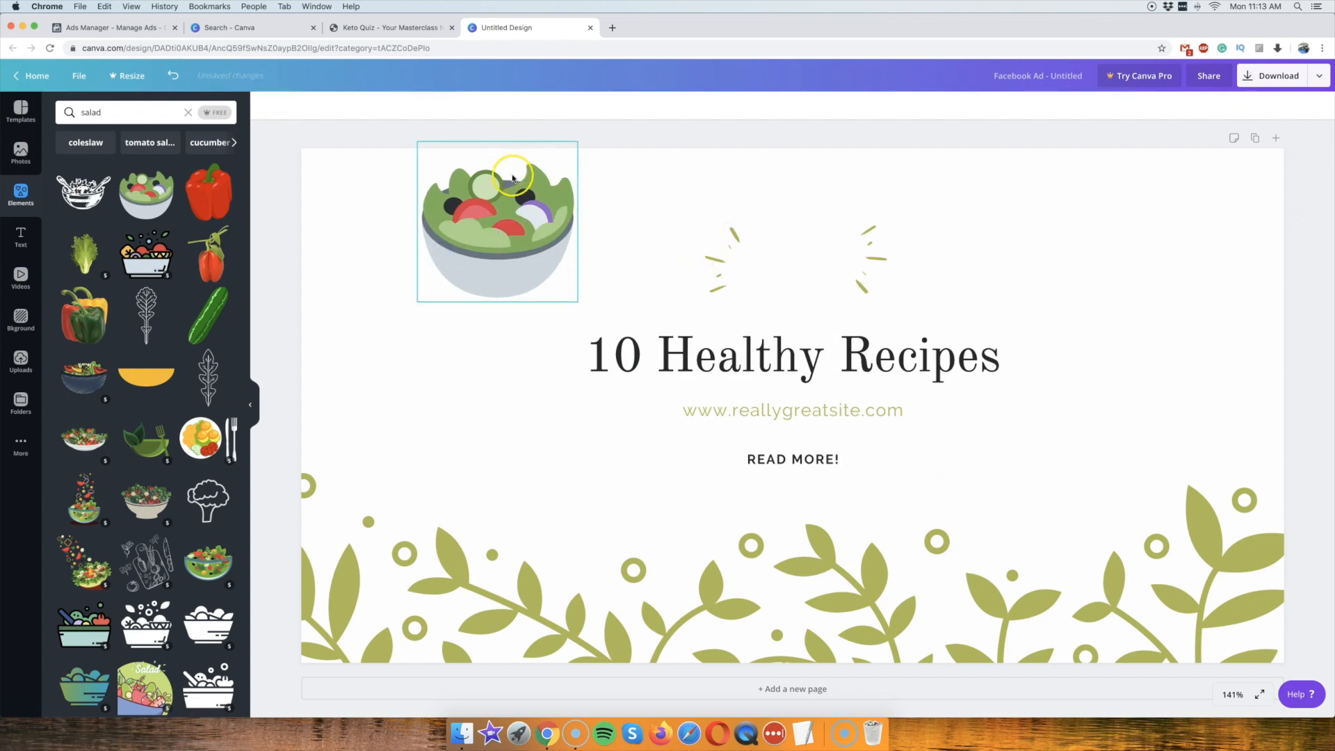
{"action": "left_click_drag", "start_coordinate": [512, 179], "coordinate": [838, 185]}
{"action": "left_click_drag", "start_coordinate": [902, 152], "coordinate": [816, 243]}
{"action": "left_click", "coordinate": [665, 124]}
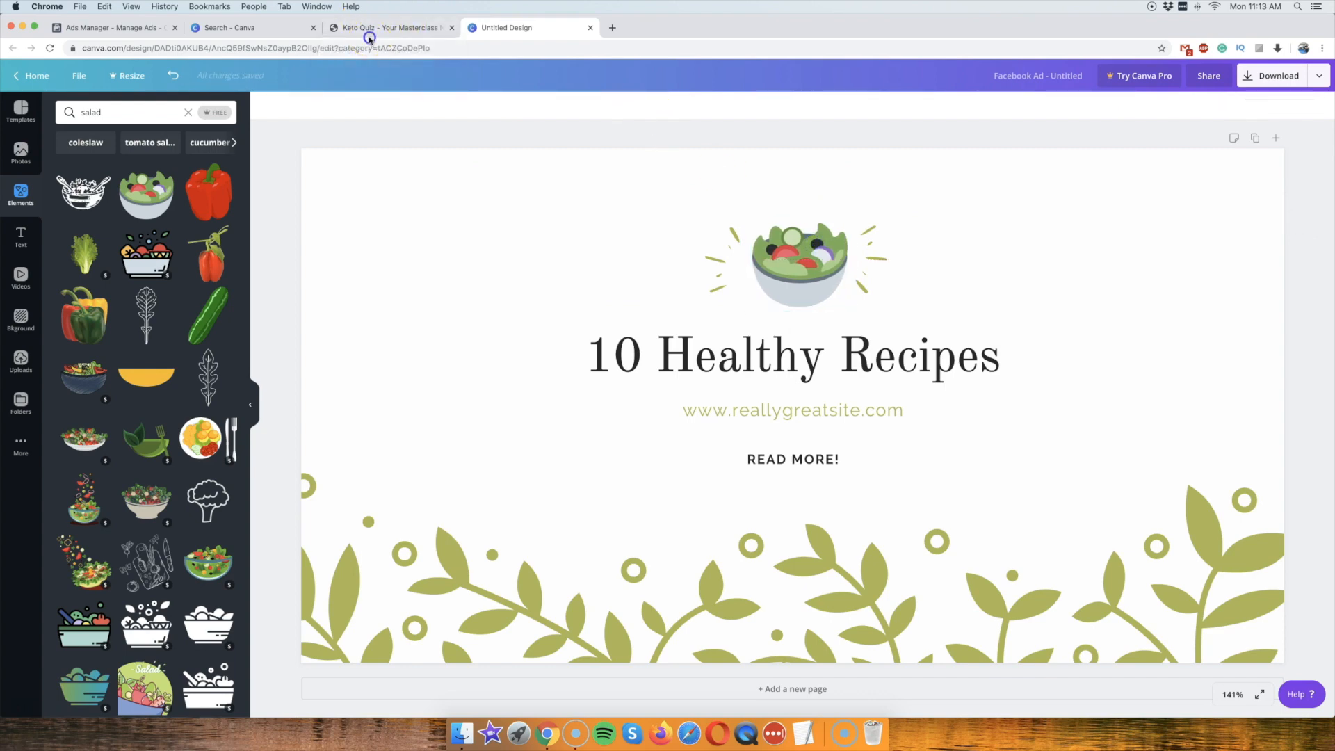
{"action": "left_click_drag", "start_coordinate": [821, 254], "coordinate": [818, 255]}
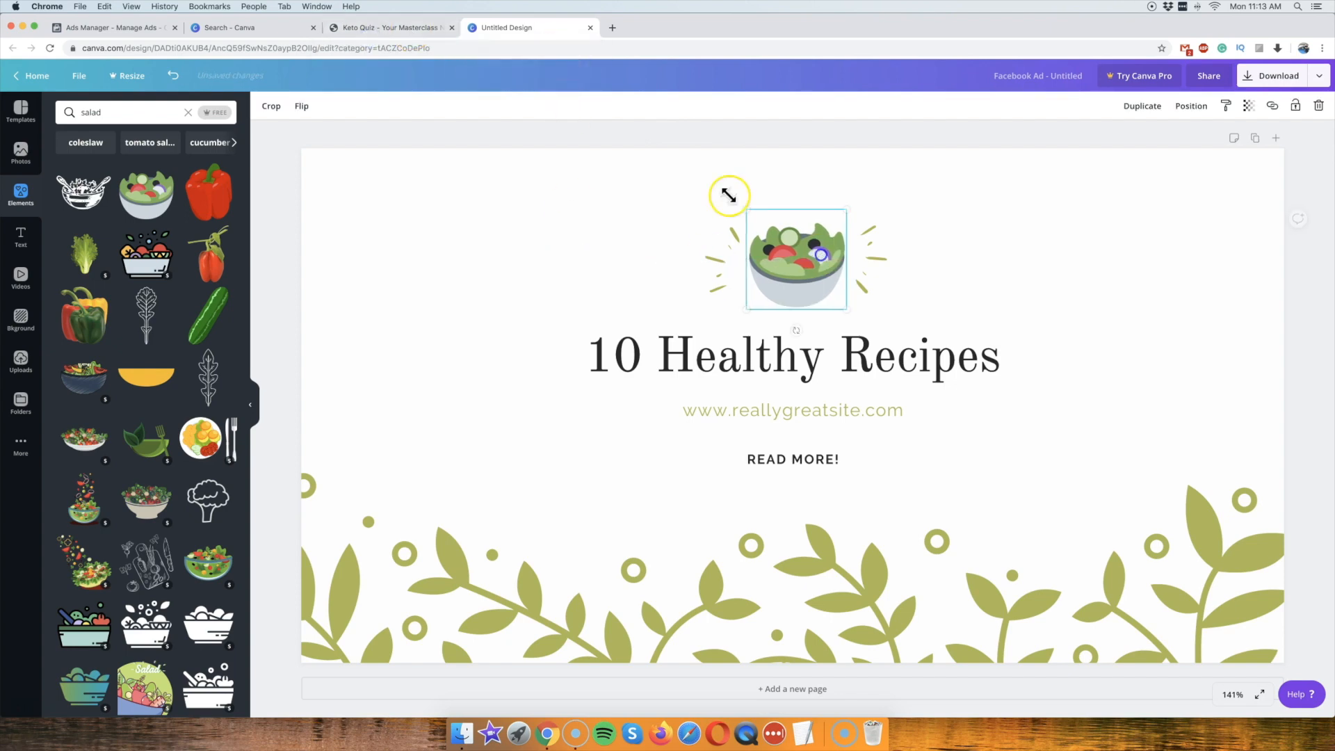
Check the quiz page once more and delete the website address line below the design's heading.
{"action": "left_click", "coordinate": [385, 24]}
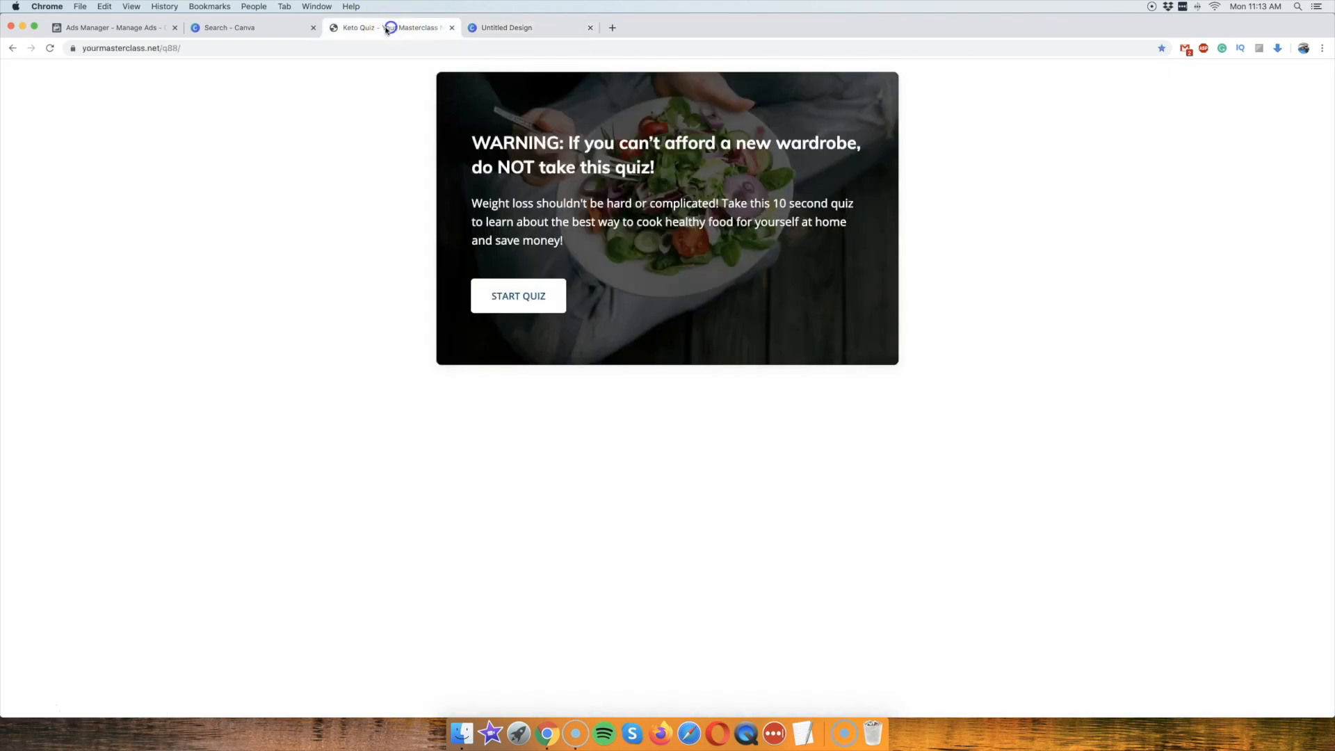
{"action": "left_click", "coordinate": [487, 28]}
{"action": "left_click_drag", "start_coordinate": [771, 411], "coordinate": [772, 396]}
{"action": "key", "text": "Delete"}
Move the "READ MORE!" line up directly beneath the heading and change its text to "TO LOSE WEIGHT".
{"action": "left_click_drag", "start_coordinate": [783, 449], "coordinate": [782, 399]}
{"action": "left_click", "coordinate": [782, 398]}
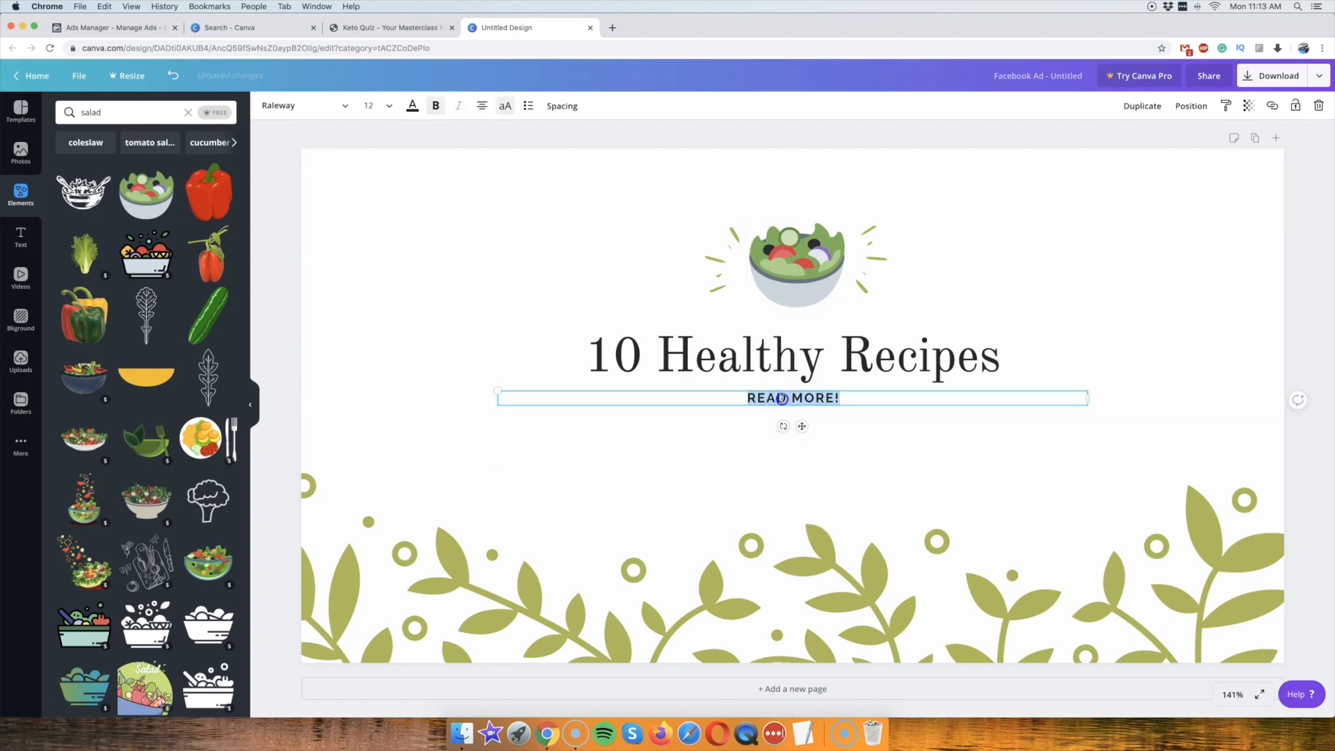
{"action": "type", "text": "TO LOSE WEIGHT"}
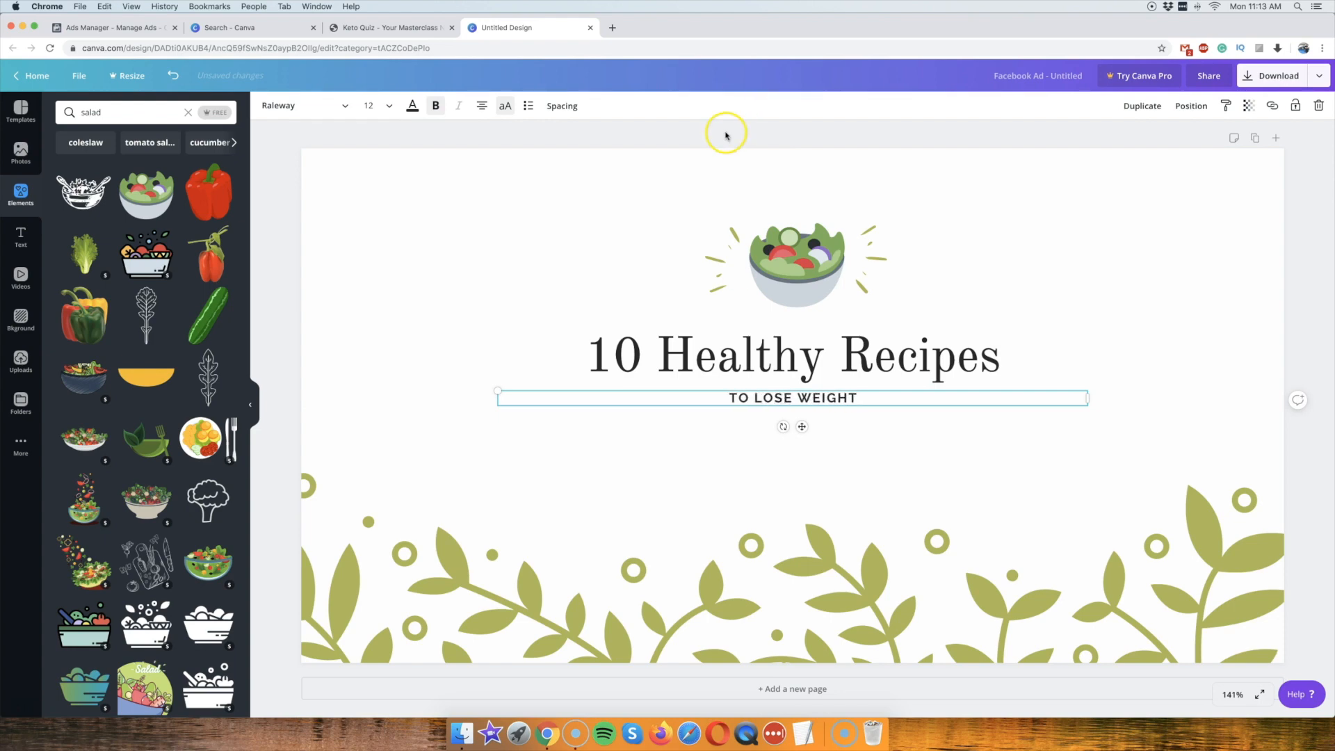
{"action": "left_click", "coordinate": [726, 134]}
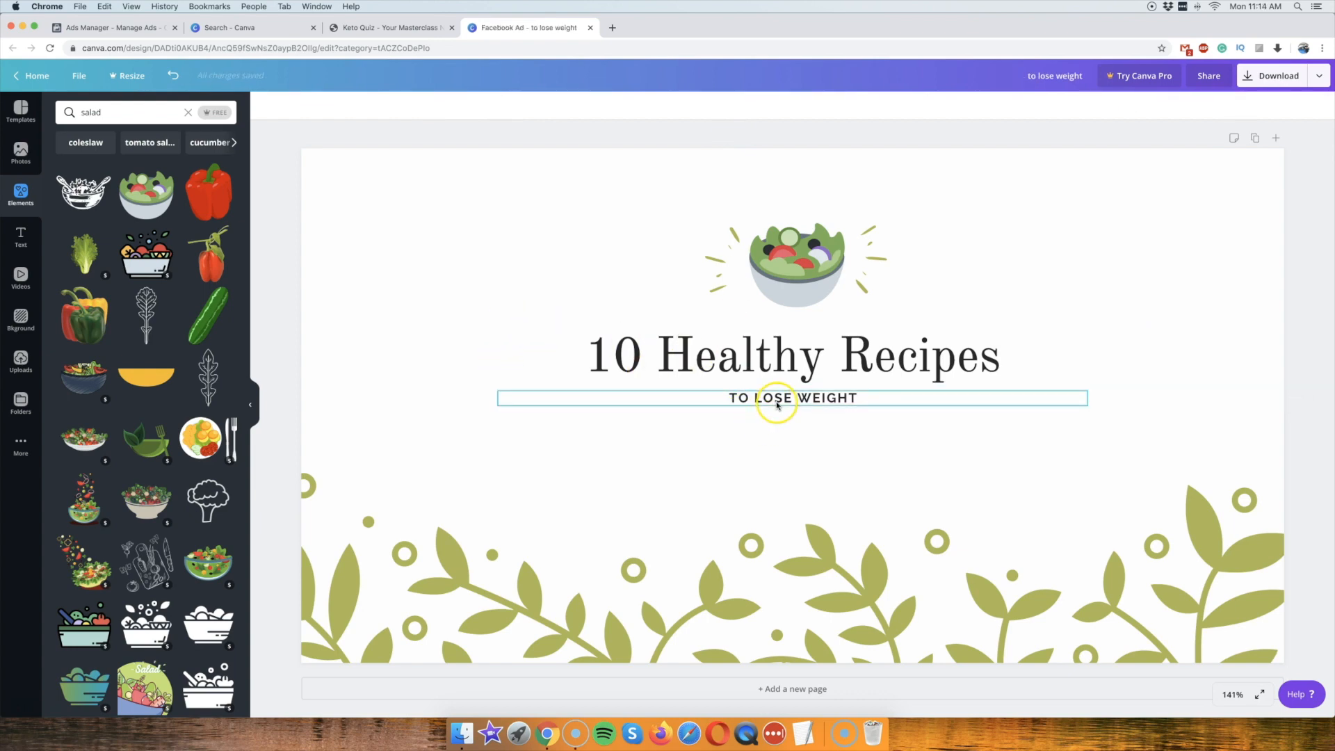
Shift the tagline, the heading, and the salad bowl with its accent lines slightly down the design.
{"action": "left_click_drag", "start_coordinate": [777, 405], "coordinate": [780, 428]}
{"action": "left_click_drag", "start_coordinate": [785, 358], "coordinate": [797, 379]}
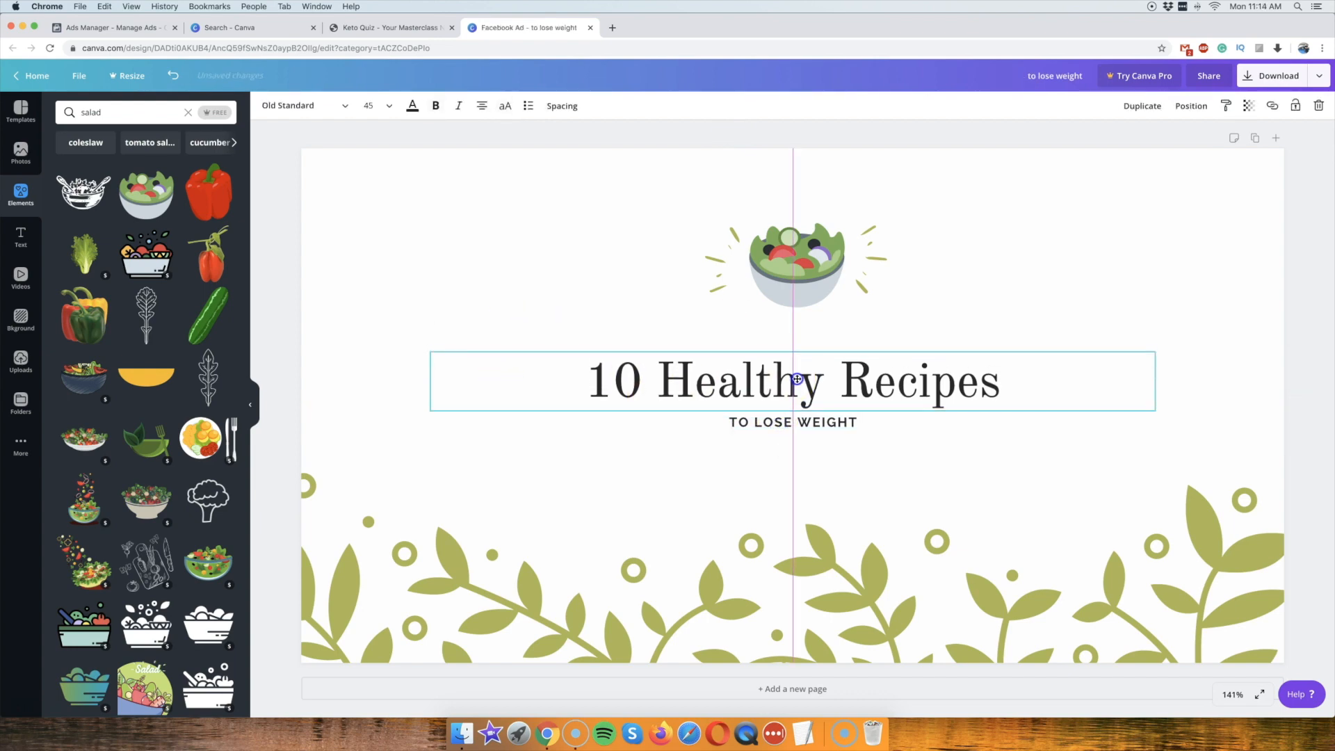
{"action": "left_click_drag", "start_coordinate": [670, 211], "coordinate": [920, 311]}
{"action": "left_click_drag", "start_coordinate": [809, 265], "coordinate": [809, 296]}
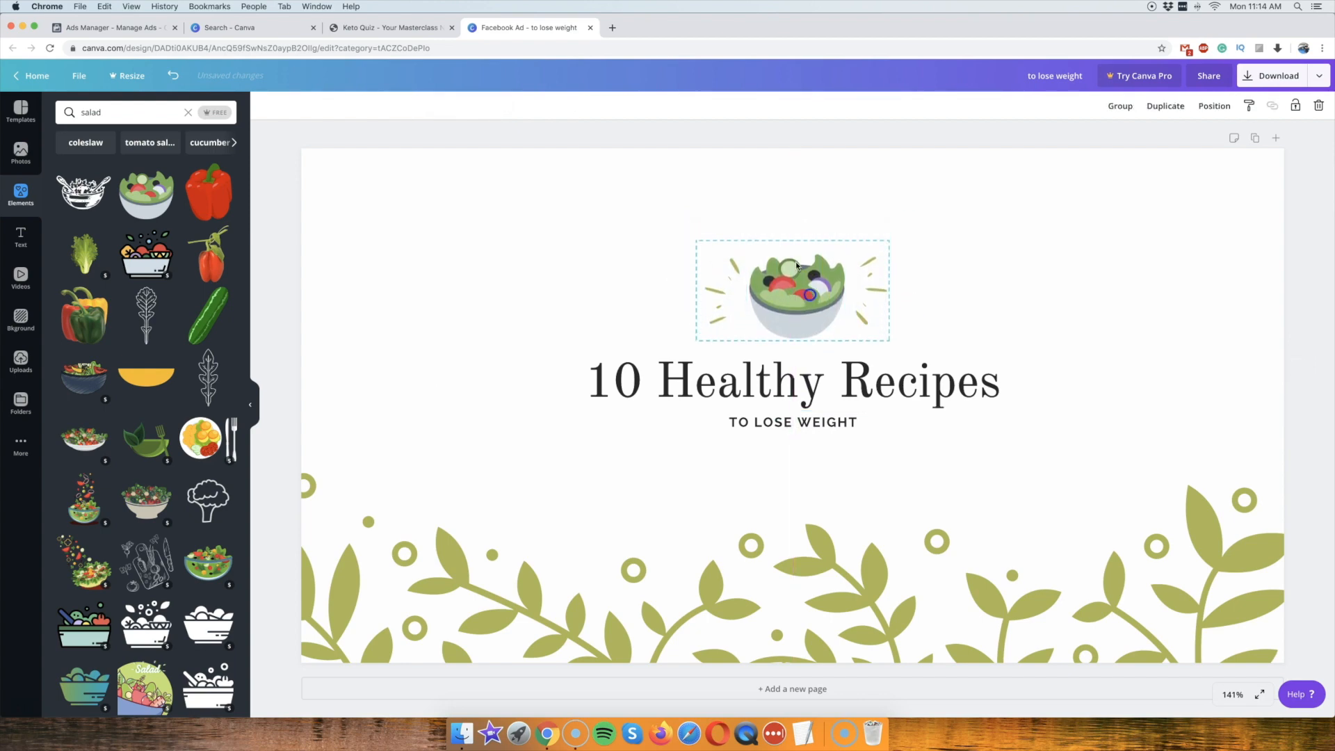
{"action": "left_click", "coordinate": [747, 130]}
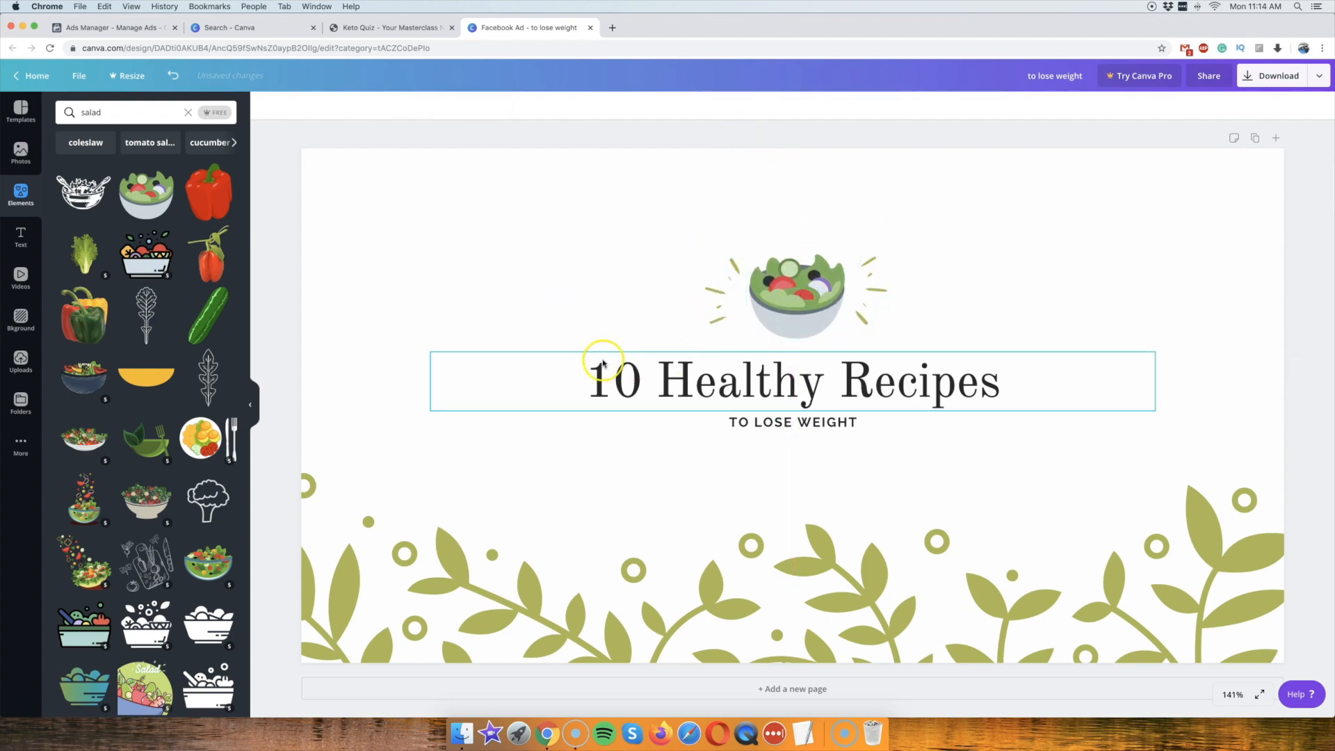
Lower the heading and tagline further, and realign the salad bowl and both sets of accent lines above them.
{"action": "left_click_drag", "start_coordinate": [626, 455], "coordinate": [848, 407]}
{"action": "left_click_drag", "start_coordinate": [799, 292], "coordinate": [800, 325]}
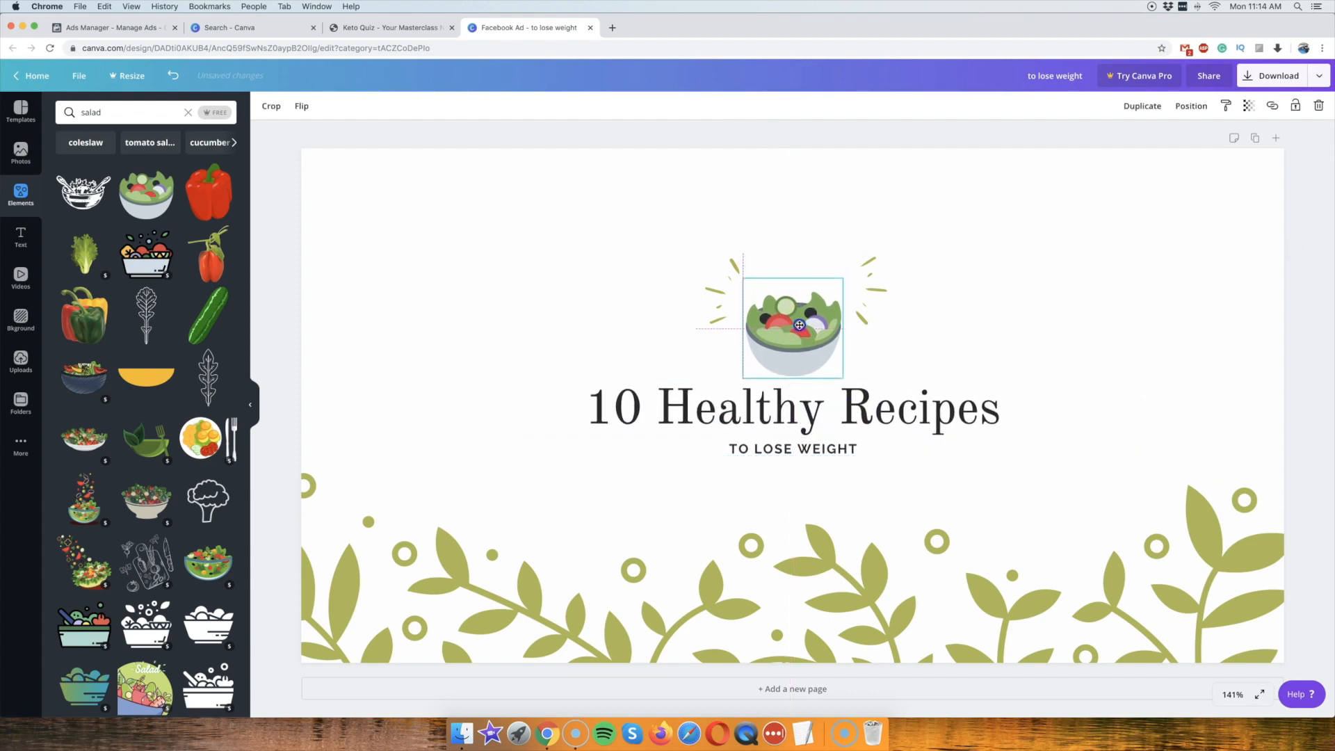
{"action": "left_click_drag", "start_coordinate": [870, 295], "coordinate": [861, 329]}
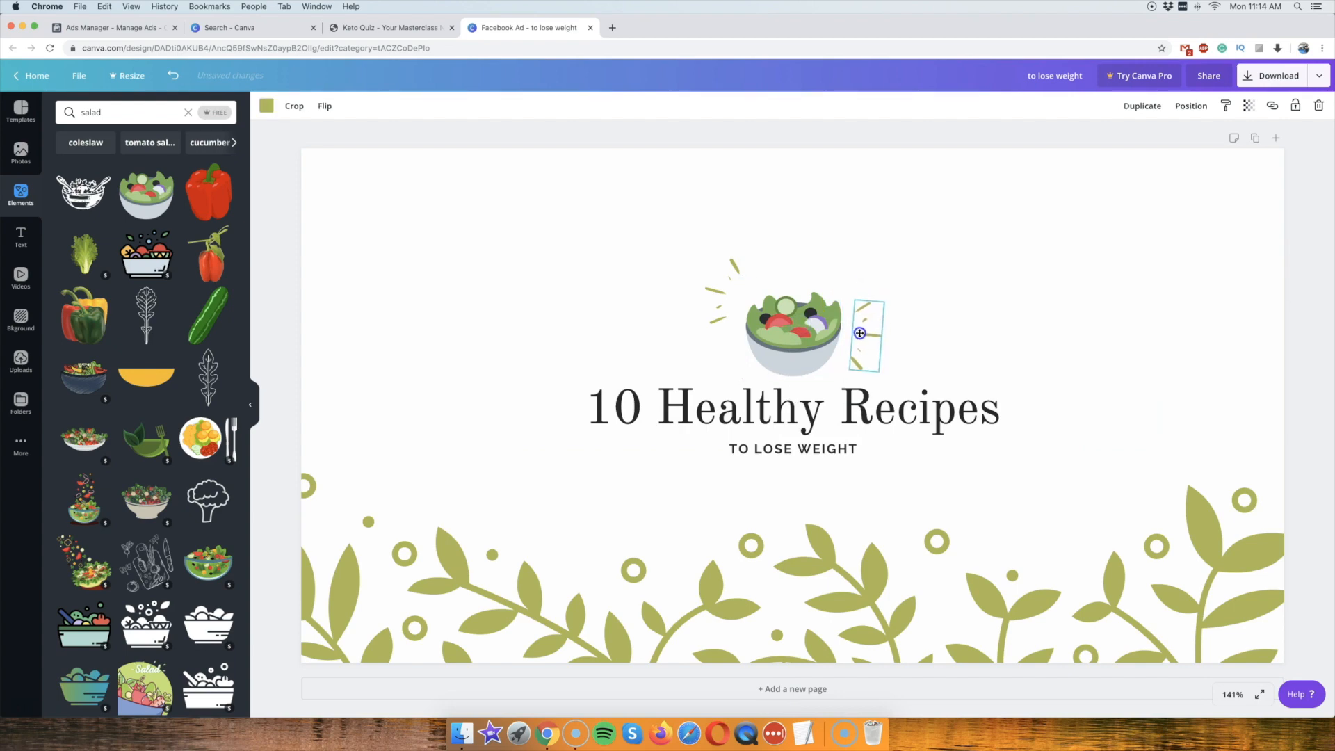
{"action": "left_click_drag", "start_coordinate": [721, 294], "coordinate": [724, 390]}
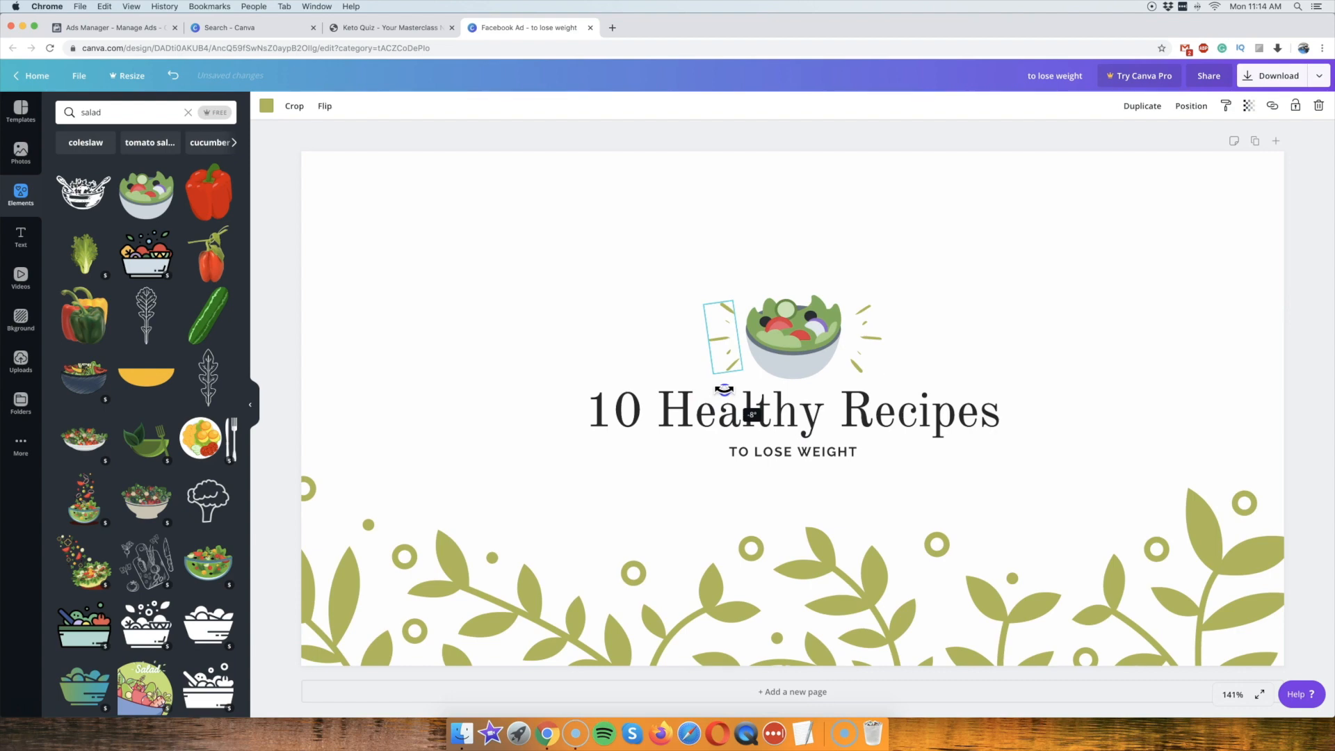
{"action": "scroll", "coordinate": [724, 390], "scroll_direction": "down", "scroll_amount": 1}
{"action": "left_click", "coordinate": [778, 140]}
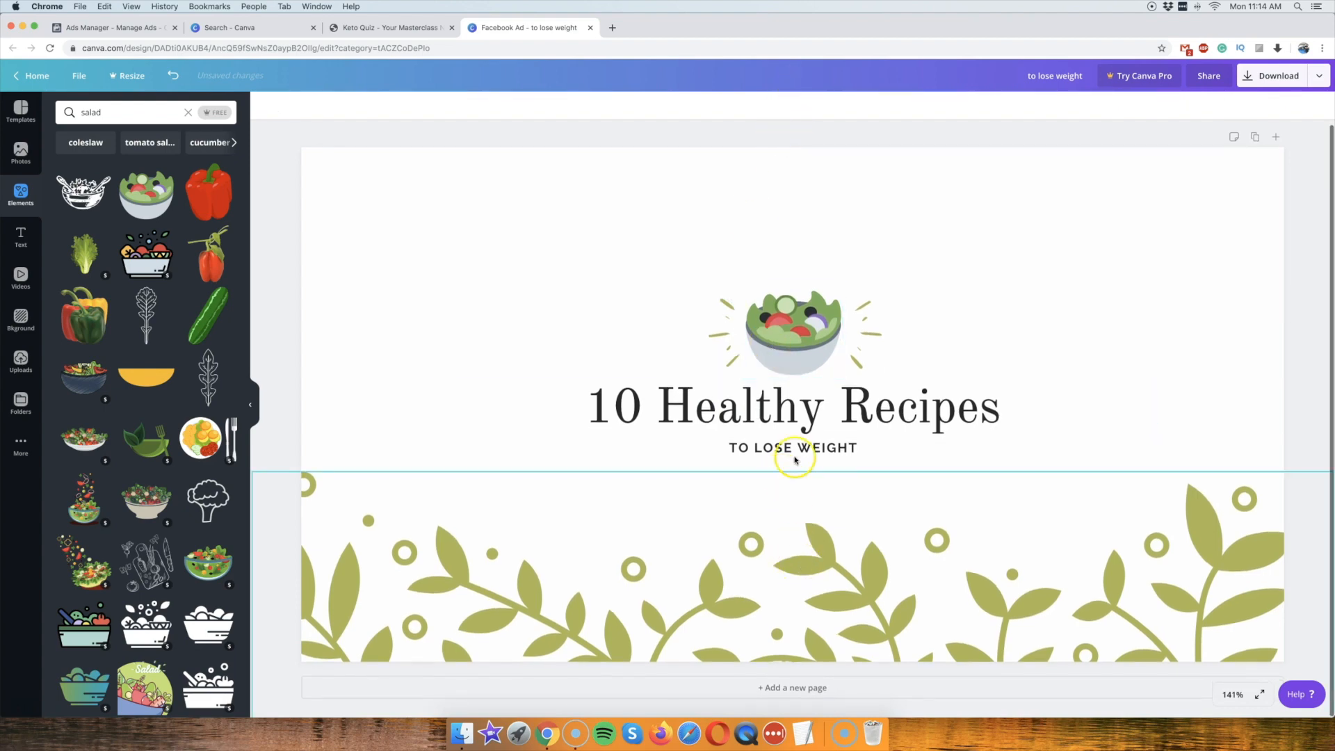
Replace the tagline under the heading with "TAKE THE QUIZ TO LEARN MORE!".
{"action": "left_click", "coordinate": [860, 449]}
{"action": "left_click", "coordinate": [860, 450]}
{"action": "left_click_drag", "start_coordinate": [860, 450], "coordinate": [707, 450]}
{"action": "type", "text": "TA"}
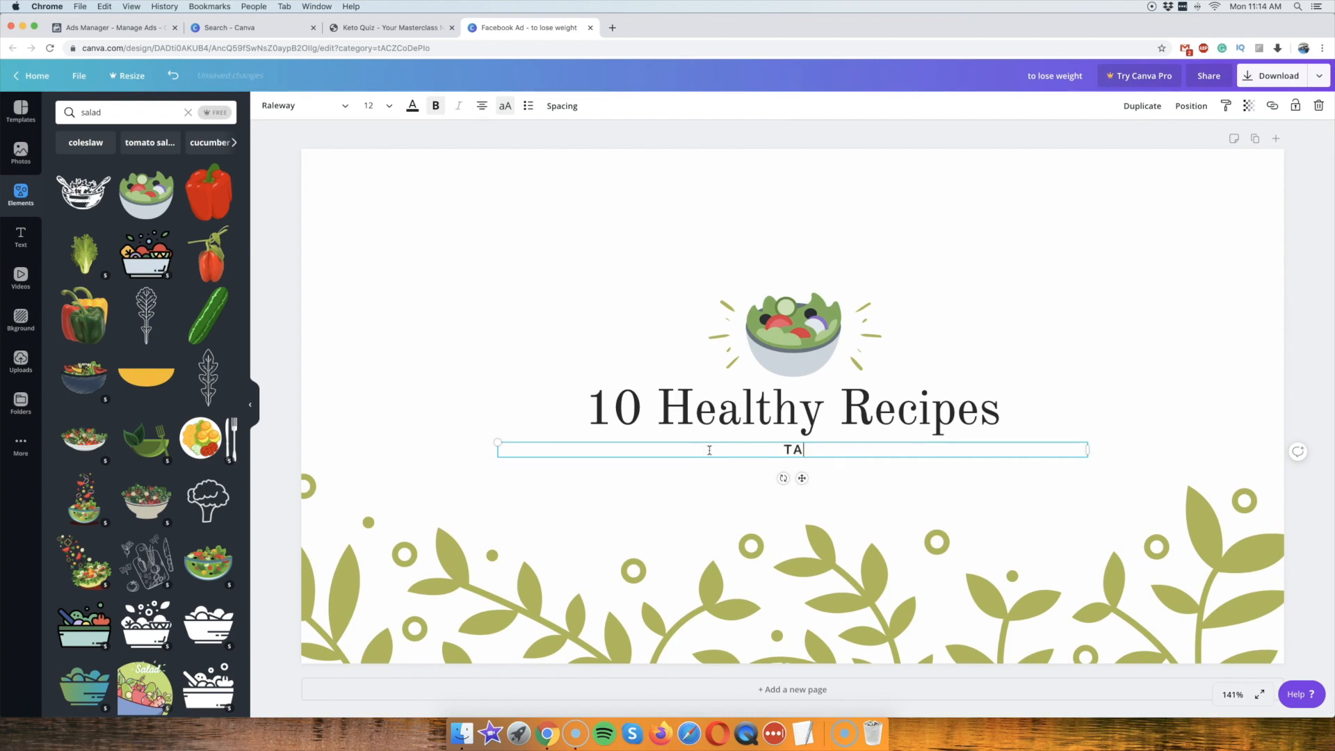
{"action": "type", "text": "KE THE QUIZ TO LEARN MORE!"}
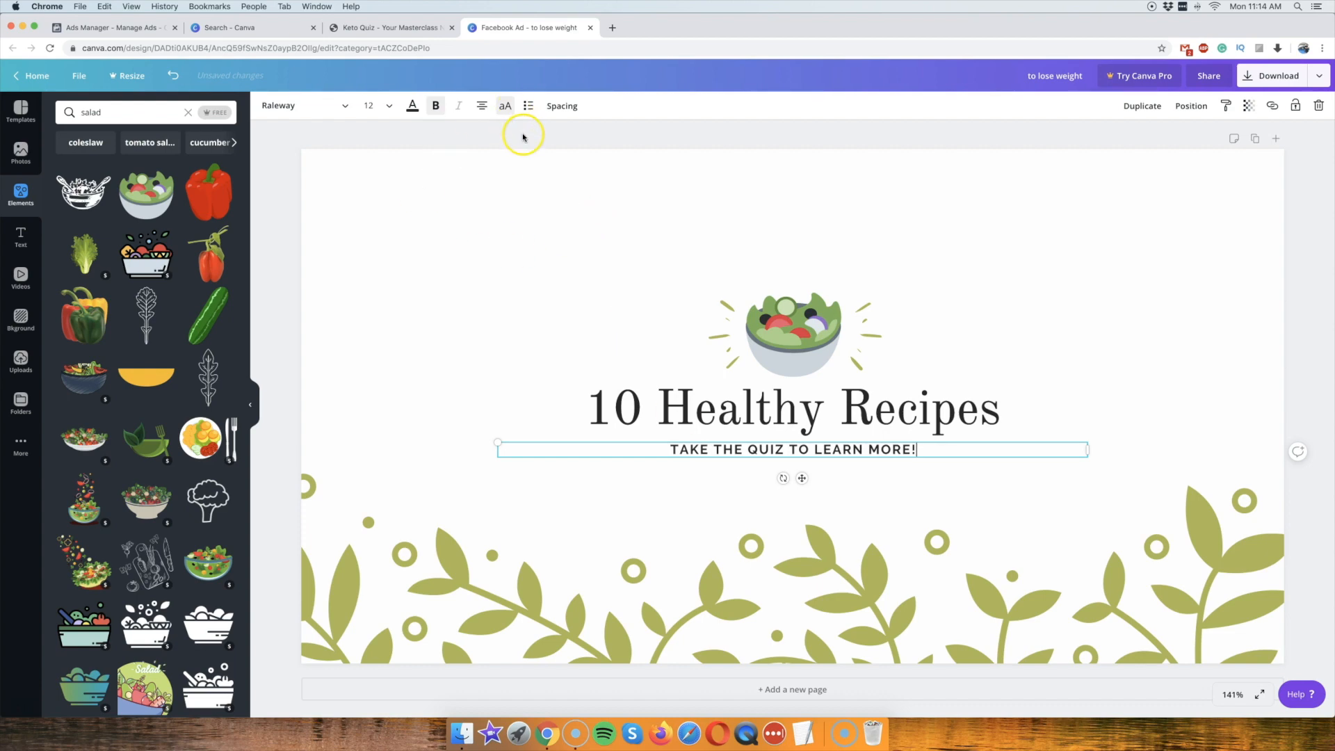
{"action": "left_click", "coordinate": [629, 468]}
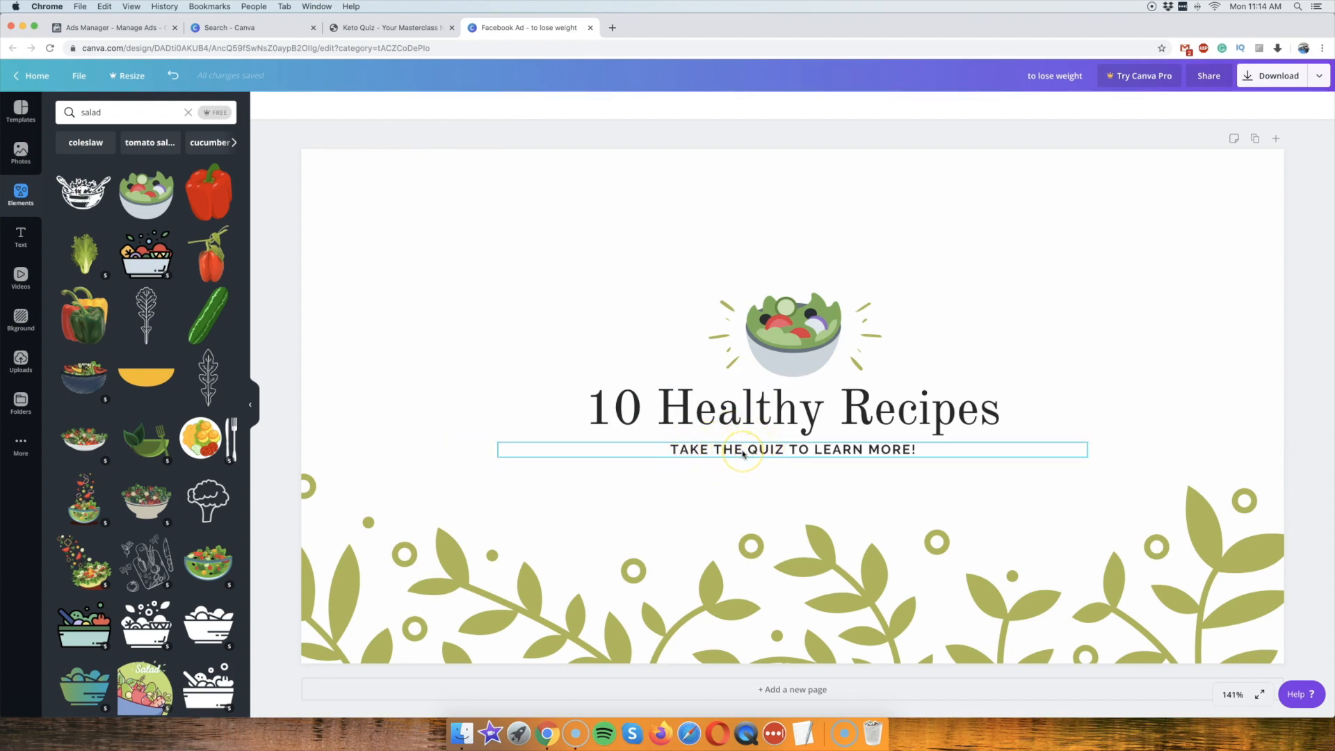
{"action": "left_click", "coordinate": [525, 134]}
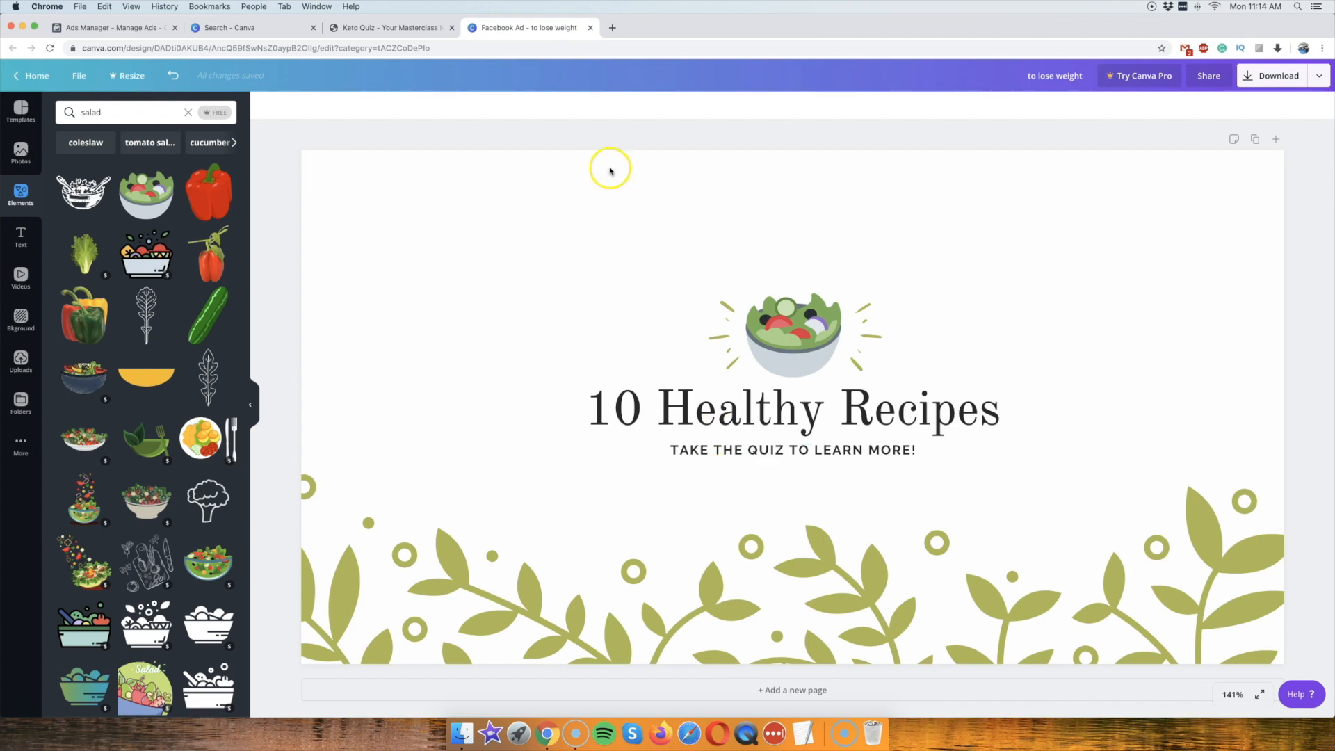
Review the quiz page against the finished design and download the design as a JPG file.
{"action": "left_click", "coordinate": [386, 28]}
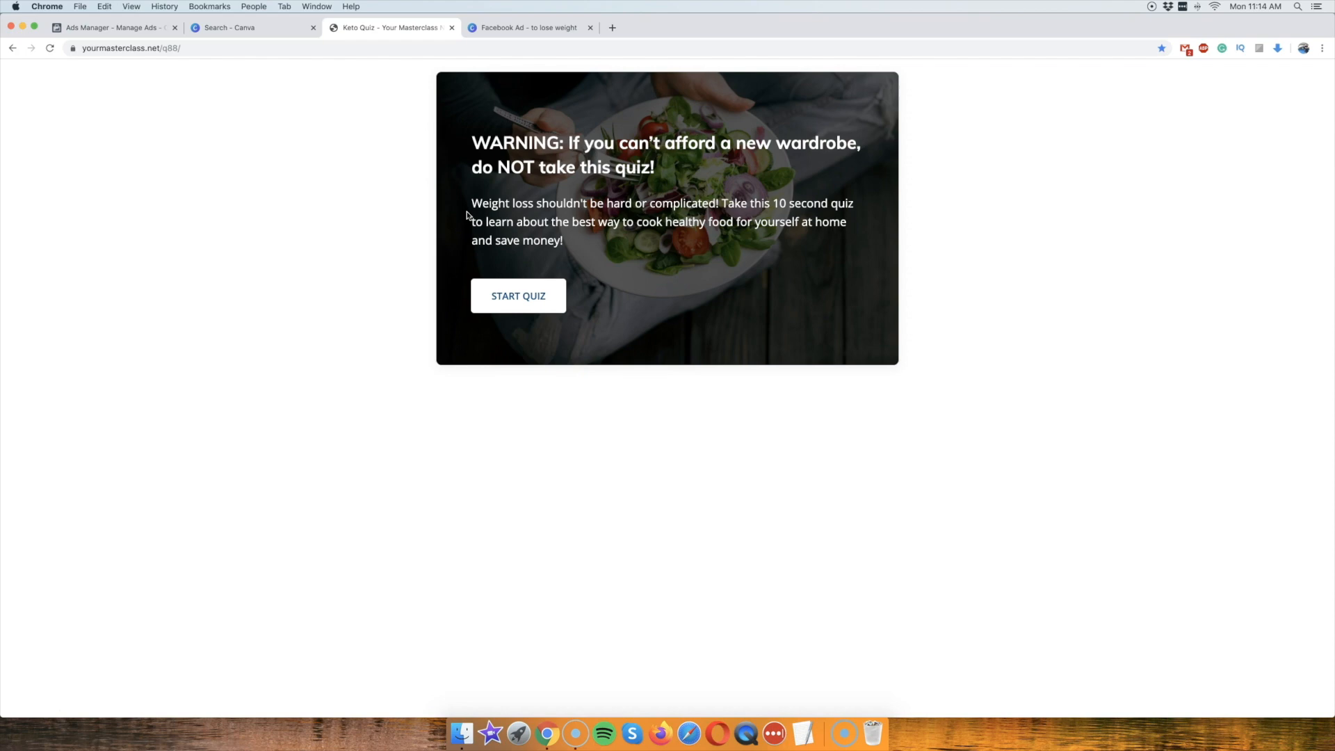
{"action": "left_click", "coordinate": [511, 28]}
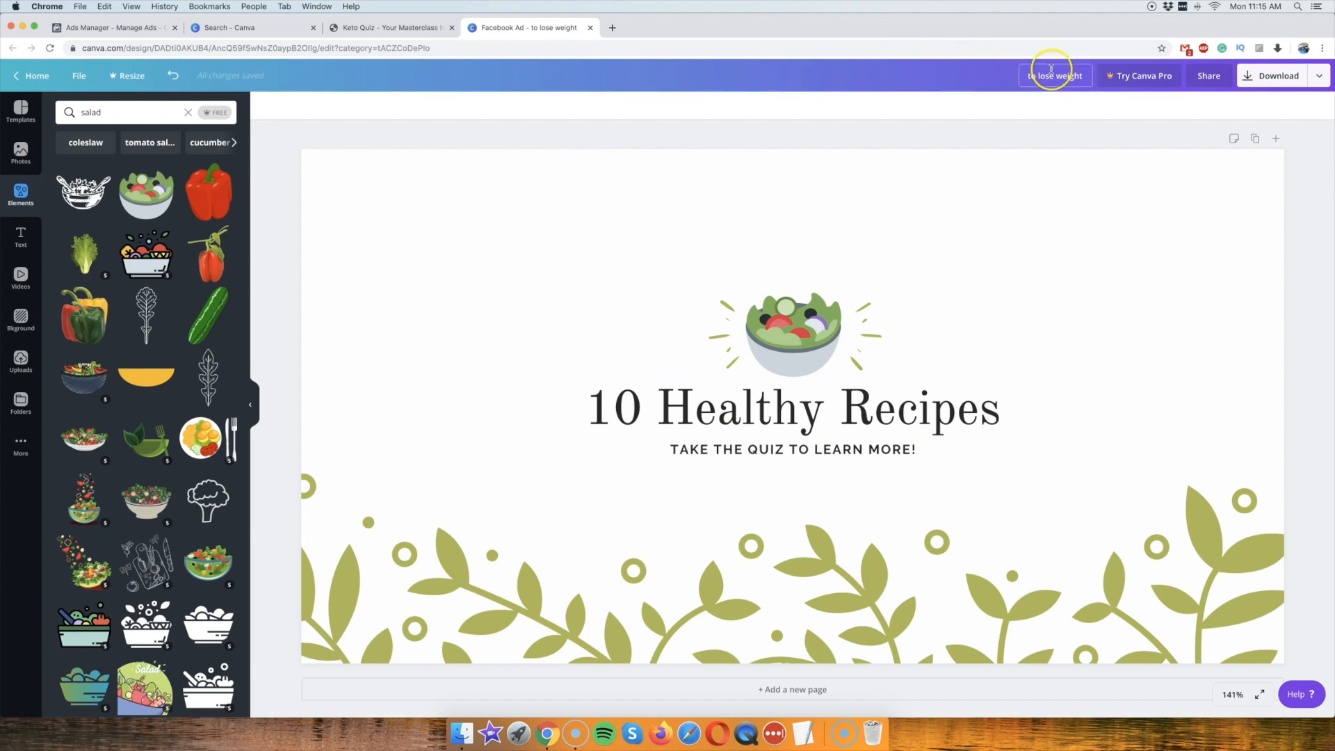
{"action": "left_click", "coordinate": [1279, 77]}
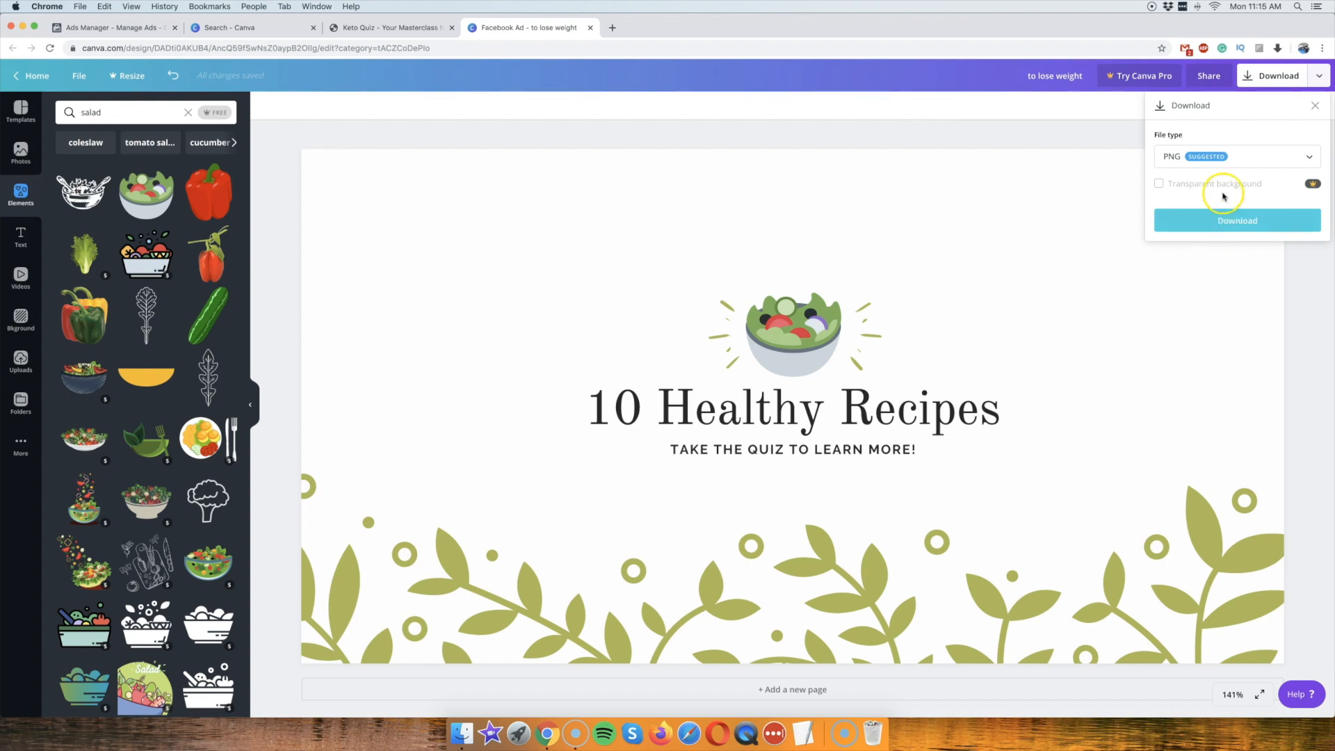
{"action": "left_click", "coordinate": [1223, 157]}
{"action": "left_click", "coordinate": [1220, 197]}
{"action": "left_click", "coordinate": [1224, 195]}
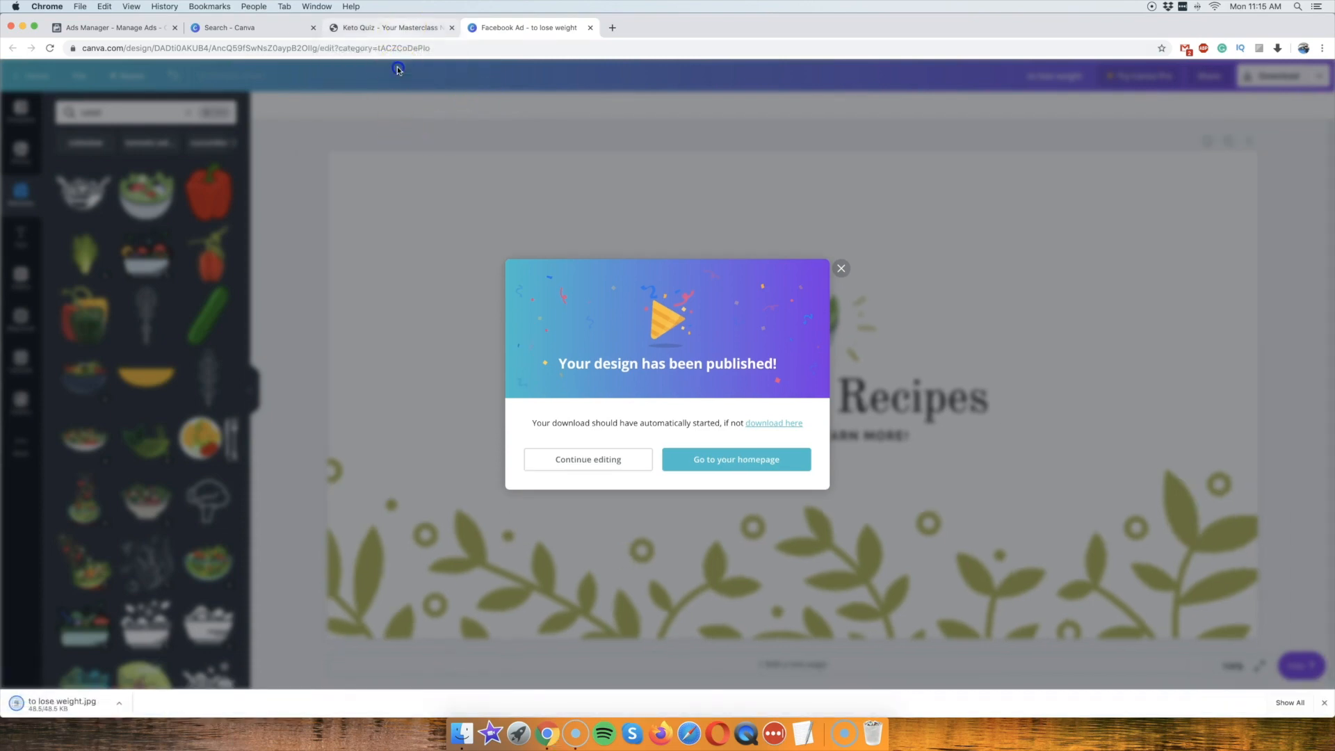
Switch to Ads Manager and upload "to lose weight.jpg" from the Desktop as the ad's image.
{"action": "left_click", "coordinate": [398, 65]}
{"action": "left_click", "coordinate": [391, 30]}
{"action": "left_click", "coordinate": [248, 29]}
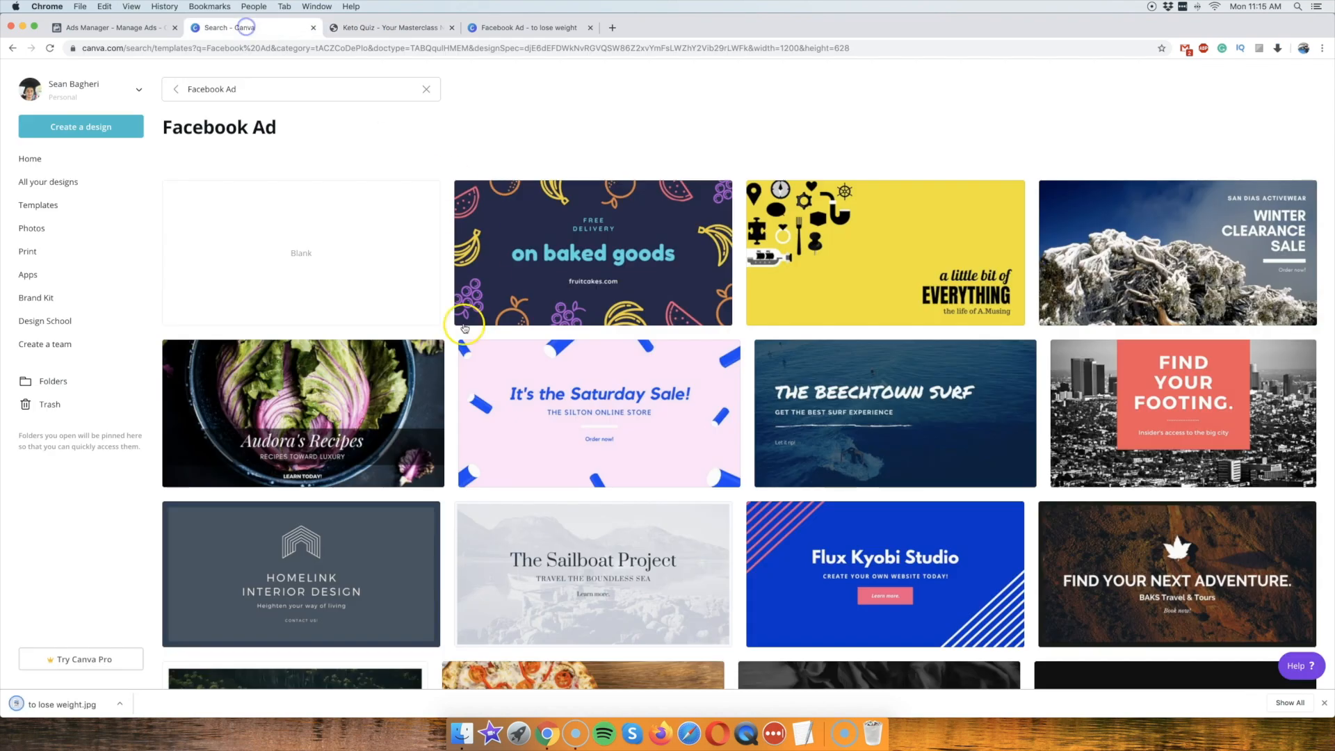
{"action": "left_click", "coordinate": [128, 33]}
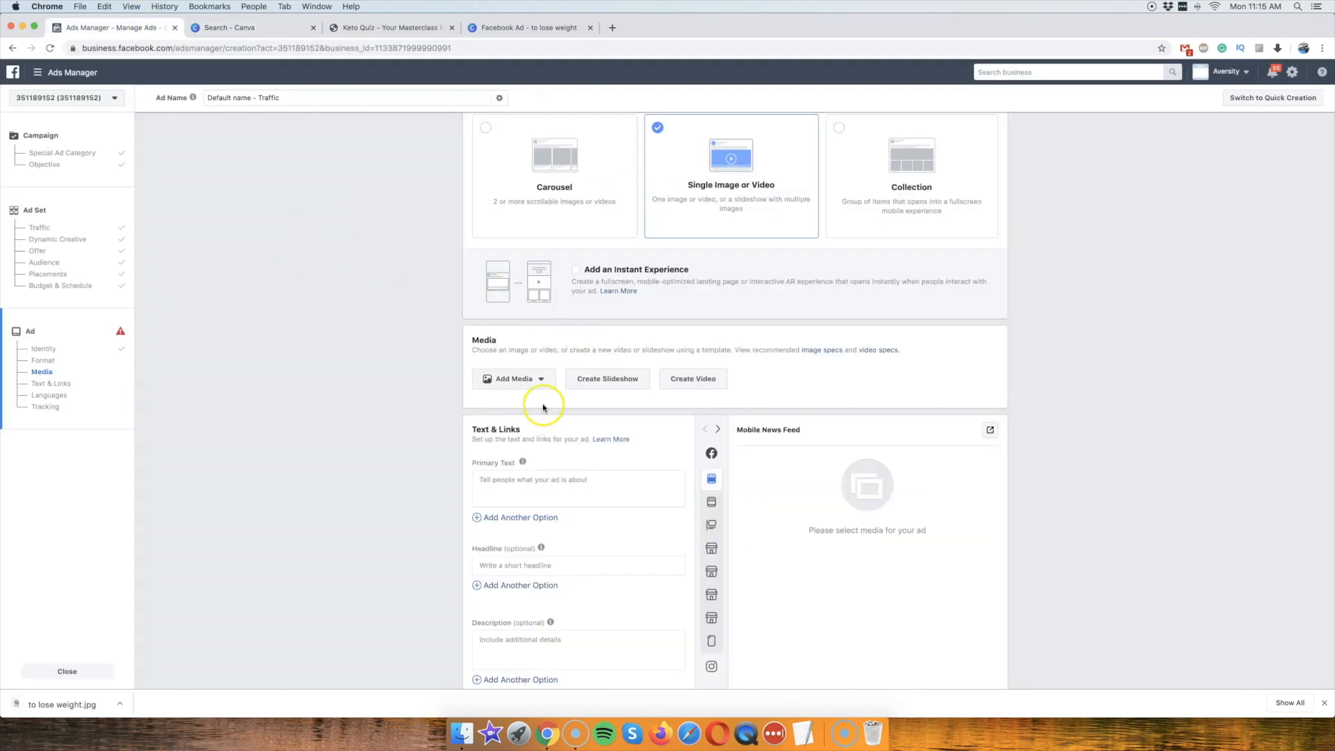
{"action": "left_click", "coordinate": [518, 379]}
{"action": "left_click", "coordinate": [507, 406]}
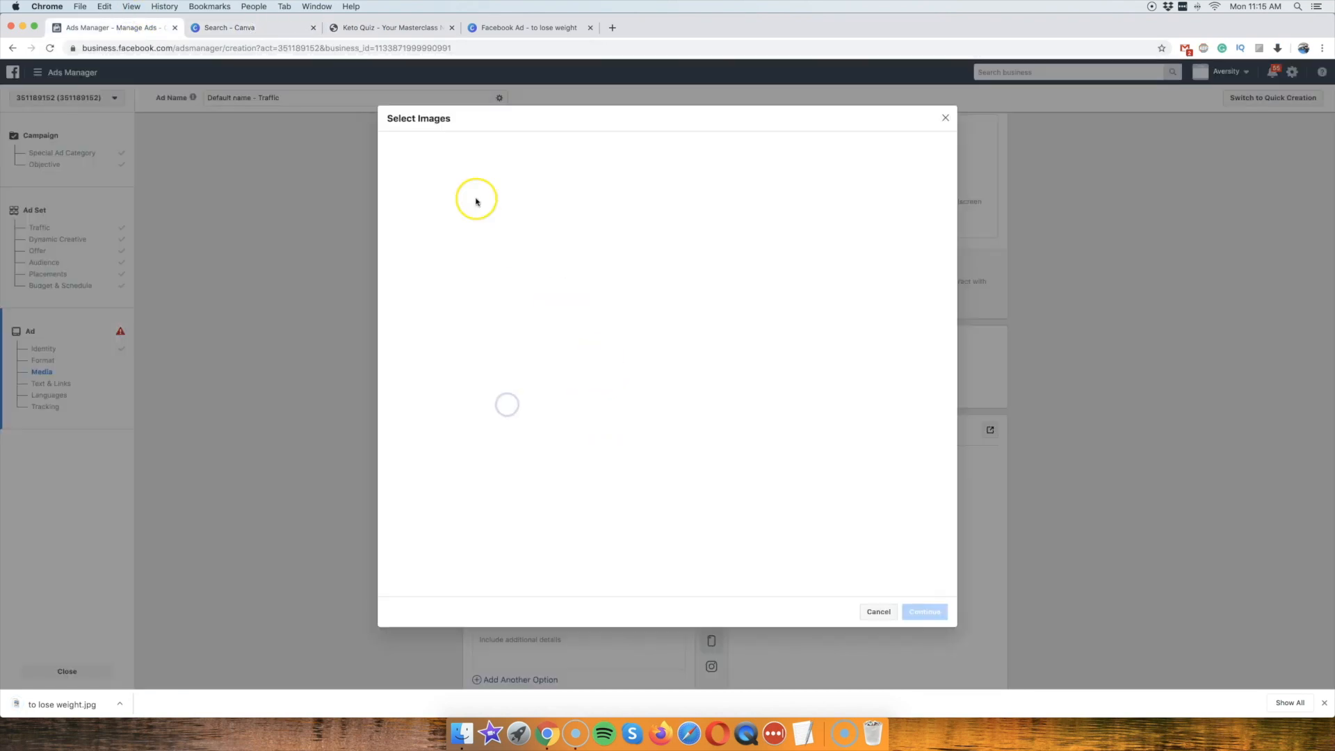
{"action": "left_click", "coordinate": [510, 145]}
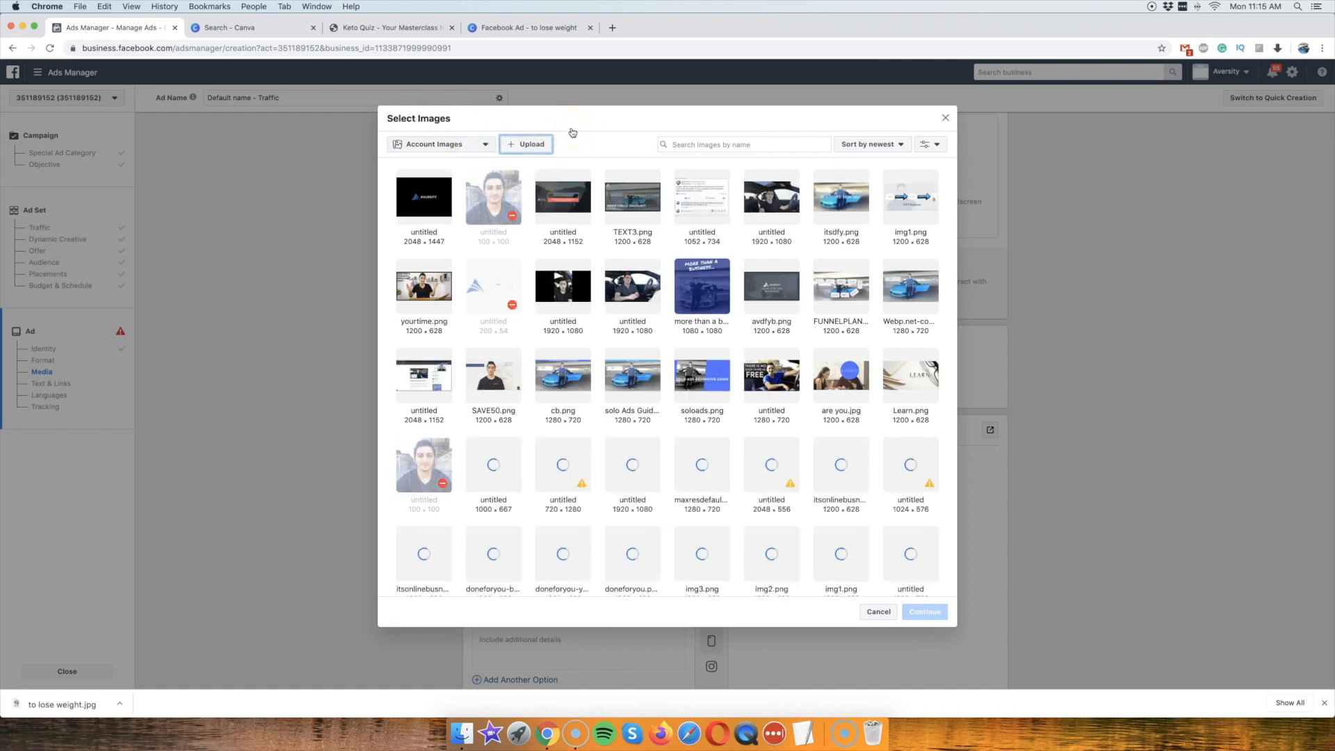
{"action": "left_click", "coordinate": [534, 151]}
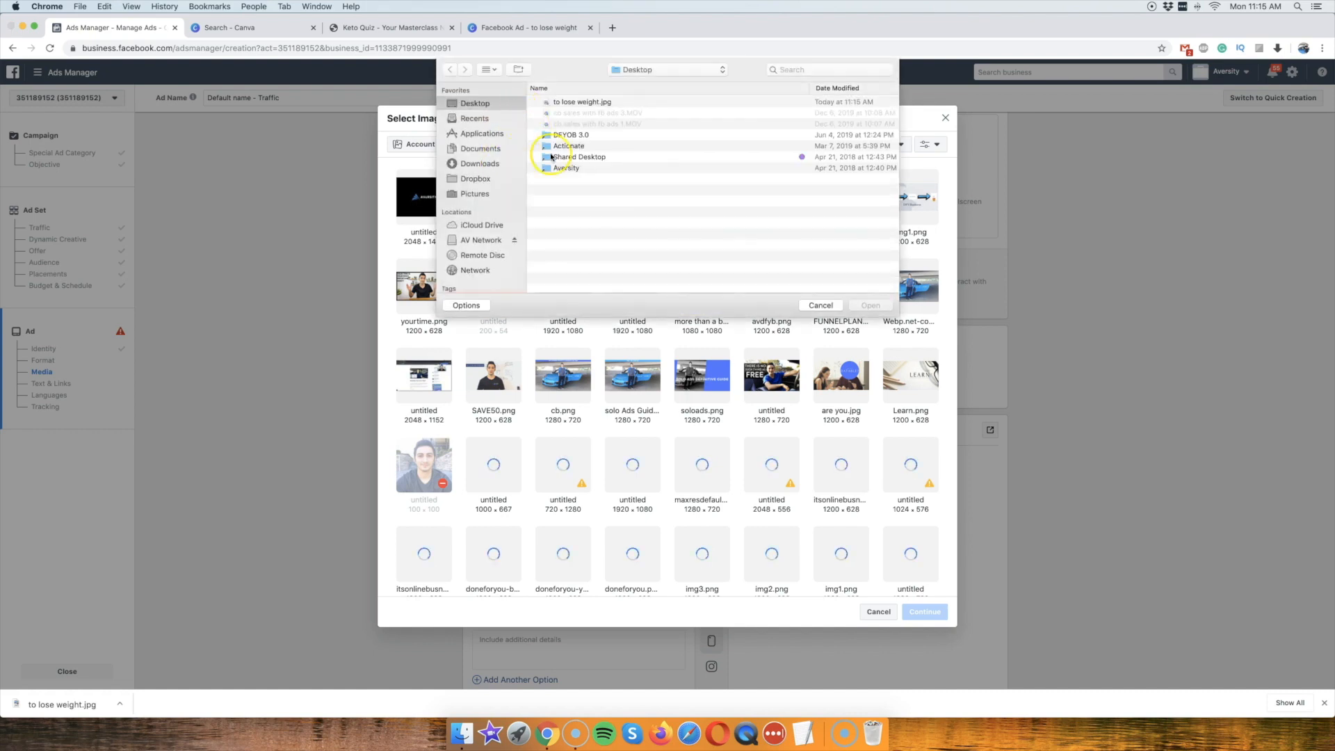
{"action": "left_click", "coordinate": [581, 101]}
{"action": "left_click", "coordinate": [852, 308]}
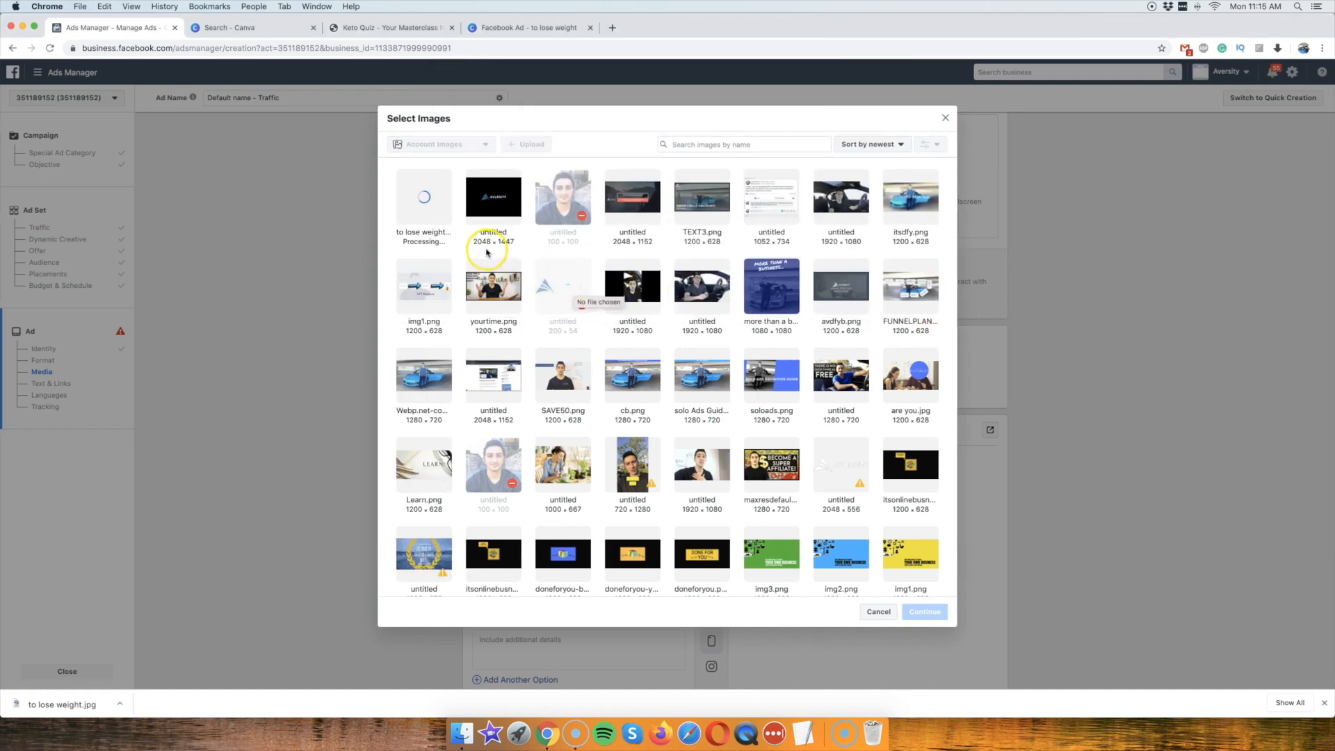
Switch to Canva and search its home page for "inst" to look at the suggested Instagram design formats.
{"action": "left_click", "coordinate": [505, 27]}
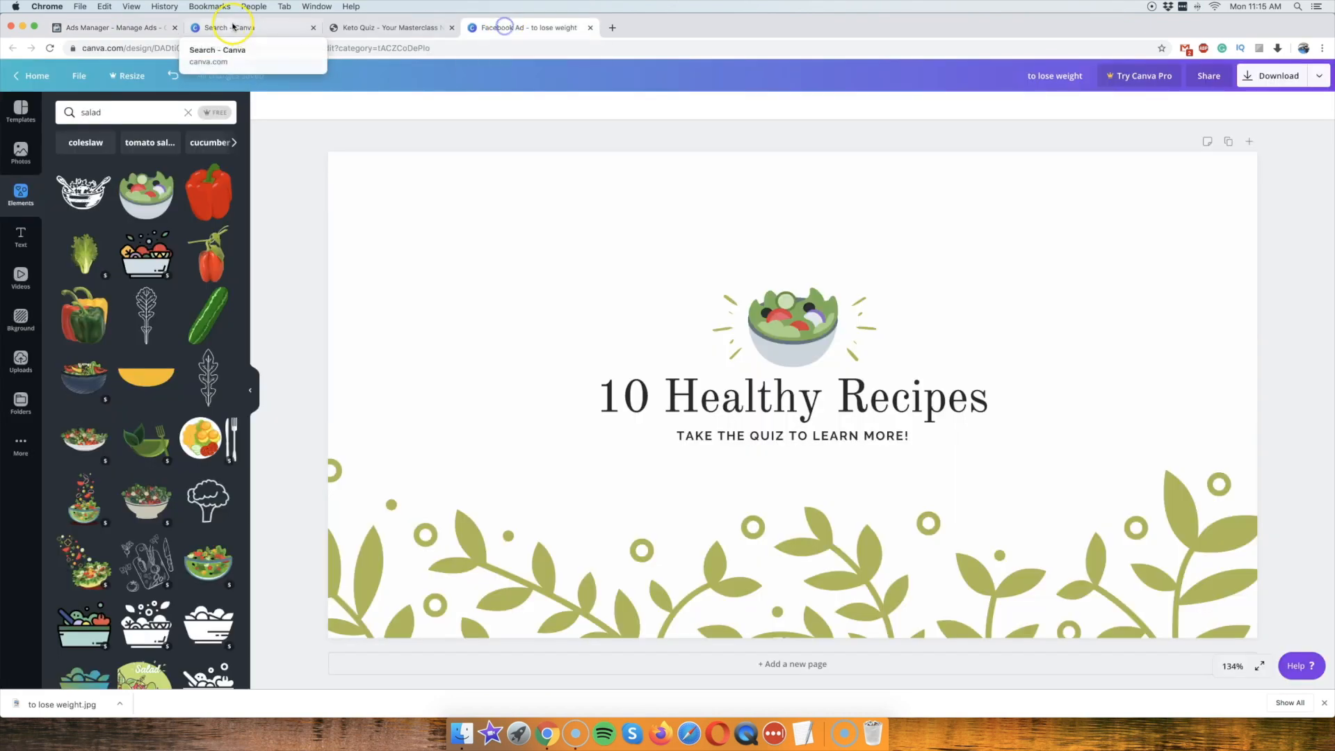
{"action": "left_click", "coordinate": [245, 29]}
{"action": "left_click", "coordinate": [207, 90]}
{"action": "triple_click", "coordinate": [207, 91]}
{"action": "left_click", "coordinate": [176, 90]}
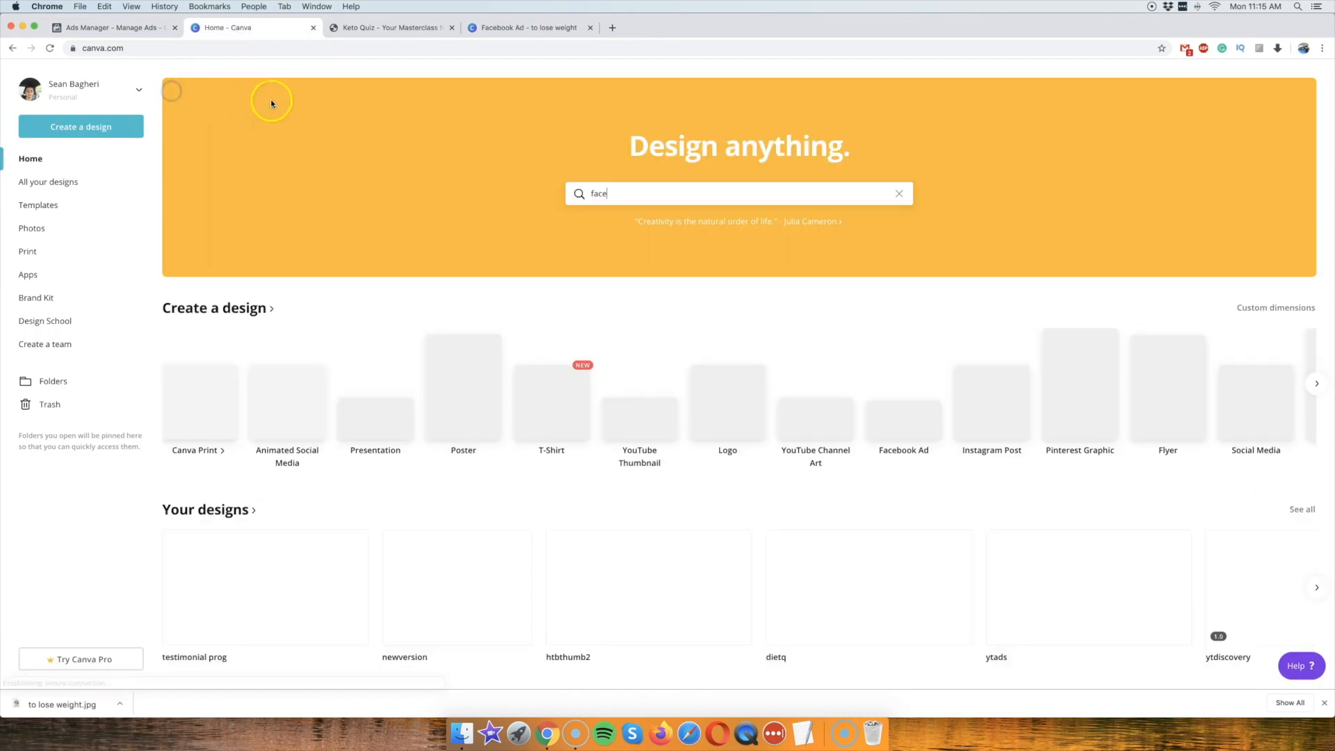
{"action": "triple_click", "coordinate": [667, 186]}
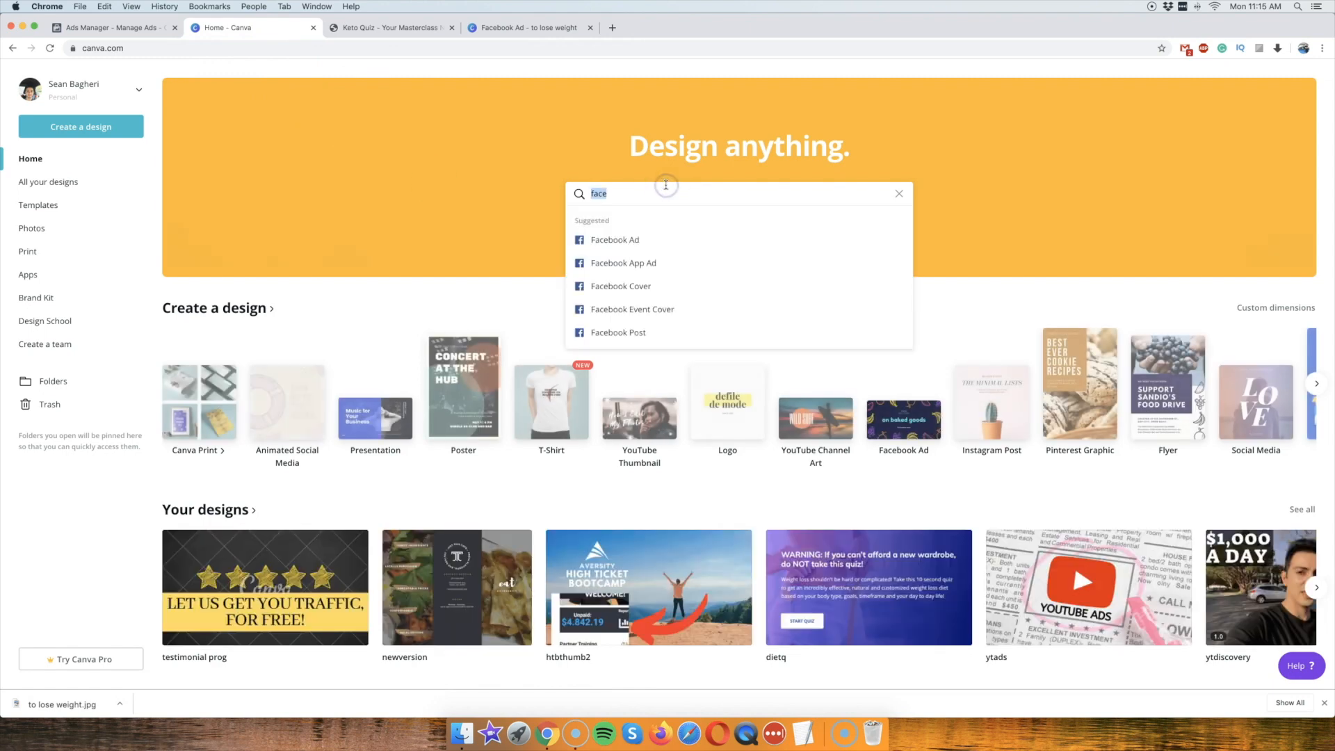
{"action": "type", "text": "inst"}
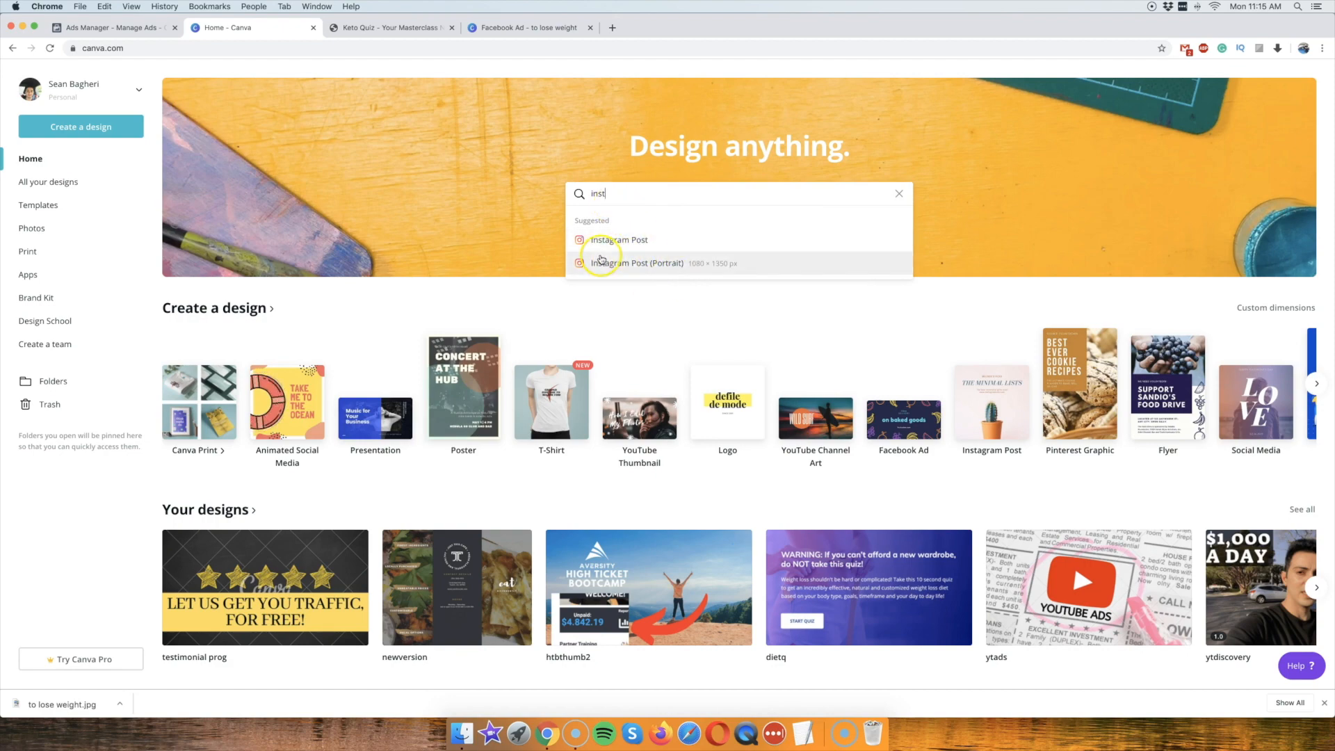
Glance at the Canva design and quiz page, return to Ads Manager, and review the ad's media, text fields and preview.
{"action": "left_click", "coordinate": [506, 28]}
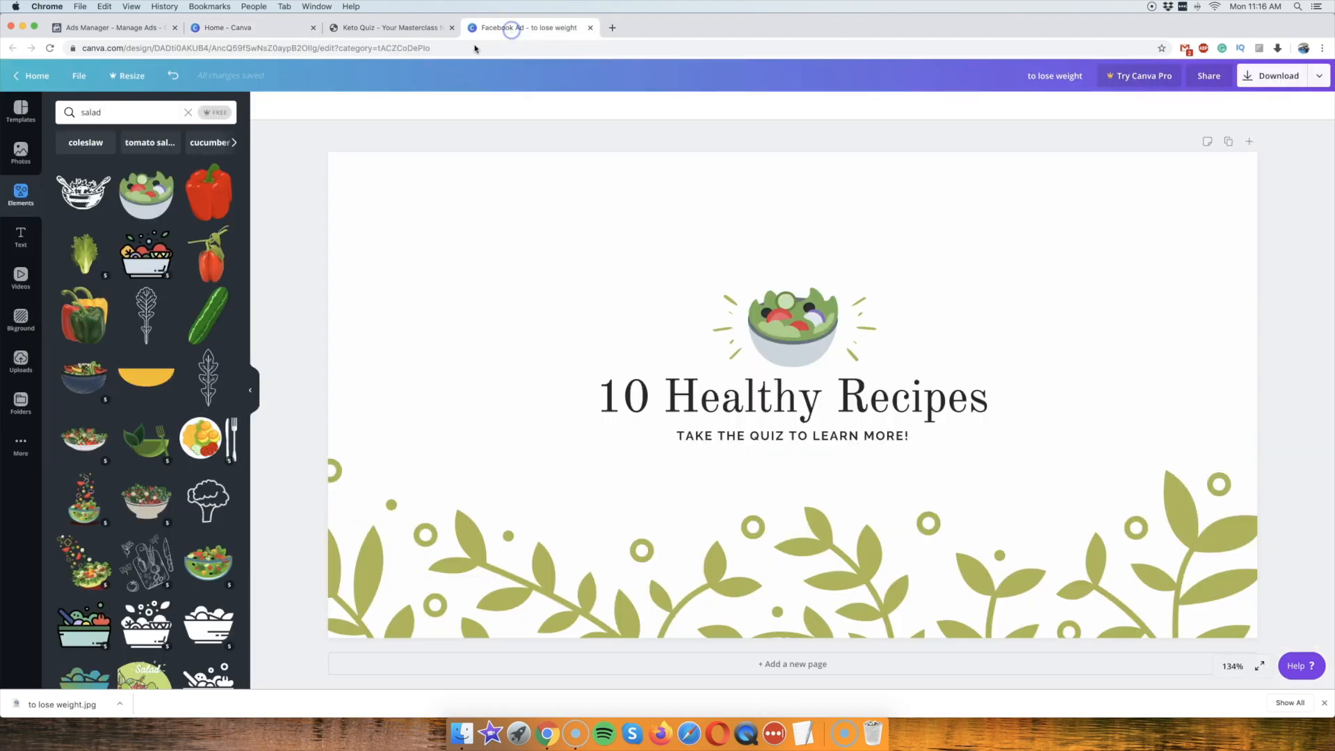
{"action": "left_click", "coordinate": [380, 28]}
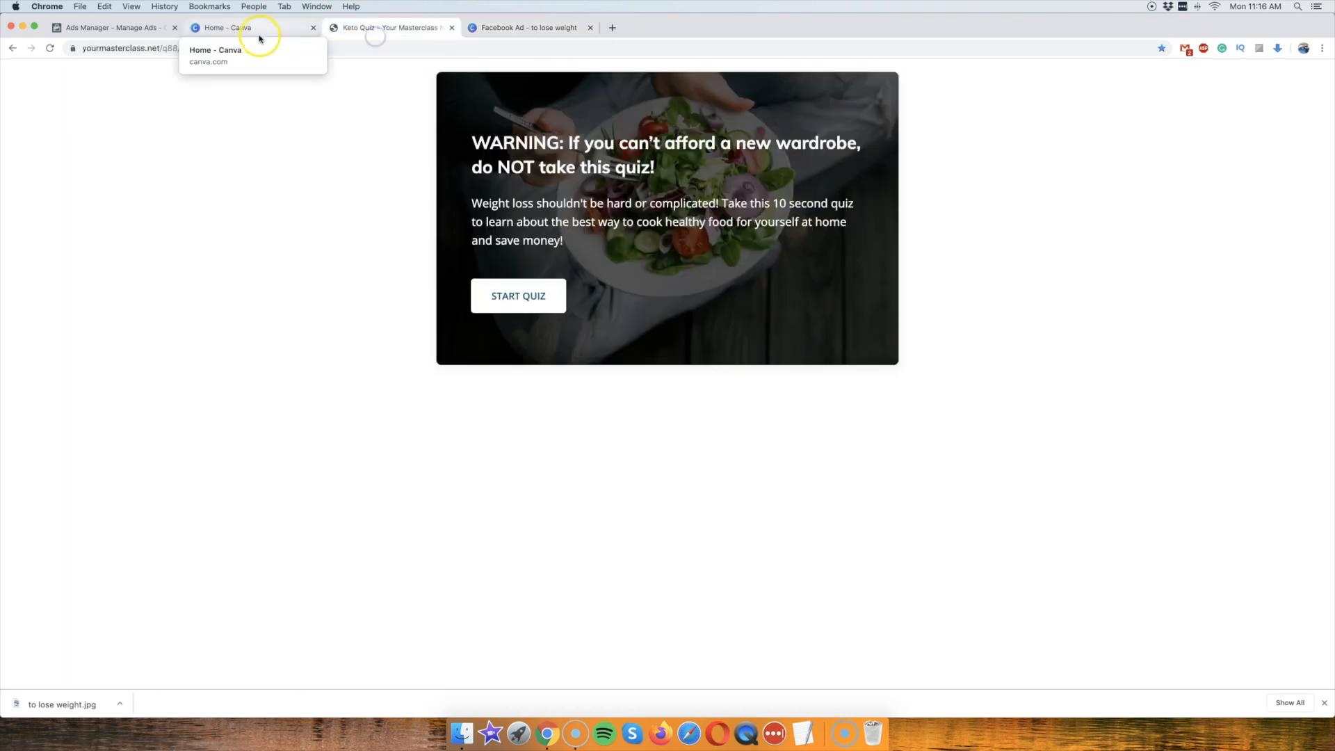
{"action": "left_click", "coordinate": [257, 28]}
{"action": "left_click", "coordinate": [85, 28]}
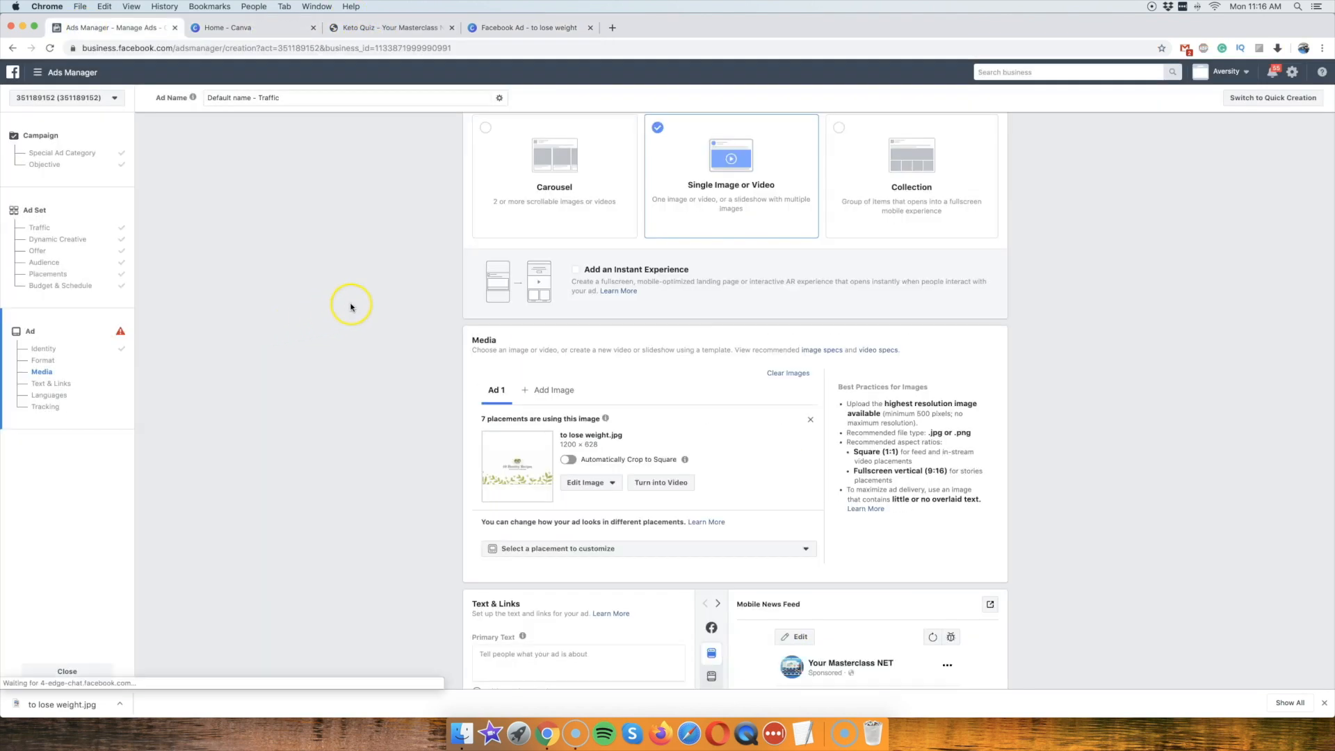
{"action": "scroll", "coordinate": [401, 354], "scroll_direction": "down", "scroll_amount": 5}
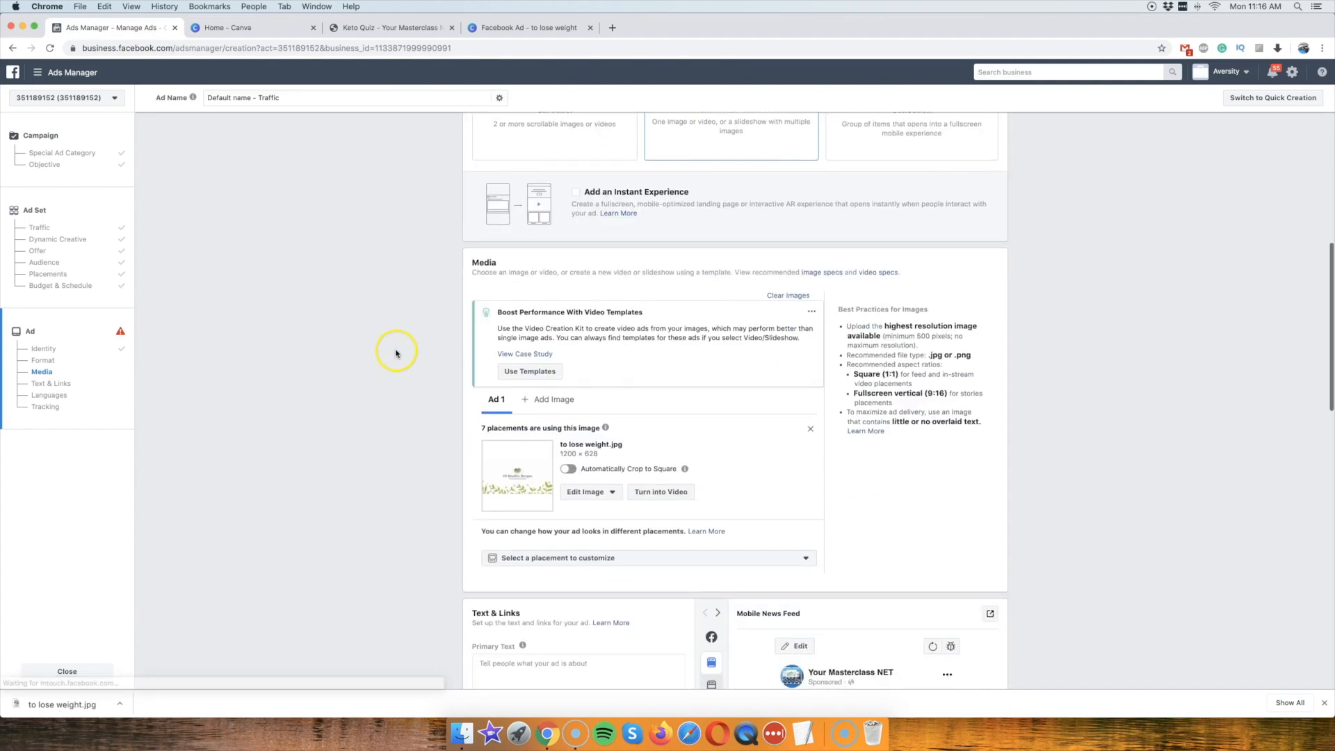
{"action": "scroll", "coordinate": [400, 353], "scroll_direction": "down", "scroll_amount": 4}
{"action": "scroll", "coordinate": [400, 353], "scroll_direction": "up", "scroll_amount": 3}
{"action": "scroll", "coordinate": [400, 352], "scroll_direction": "down", "scroll_amount": 1}
{"action": "scroll", "coordinate": [473, 347], "scroll_direction": "down", "scroll_amount": 5}
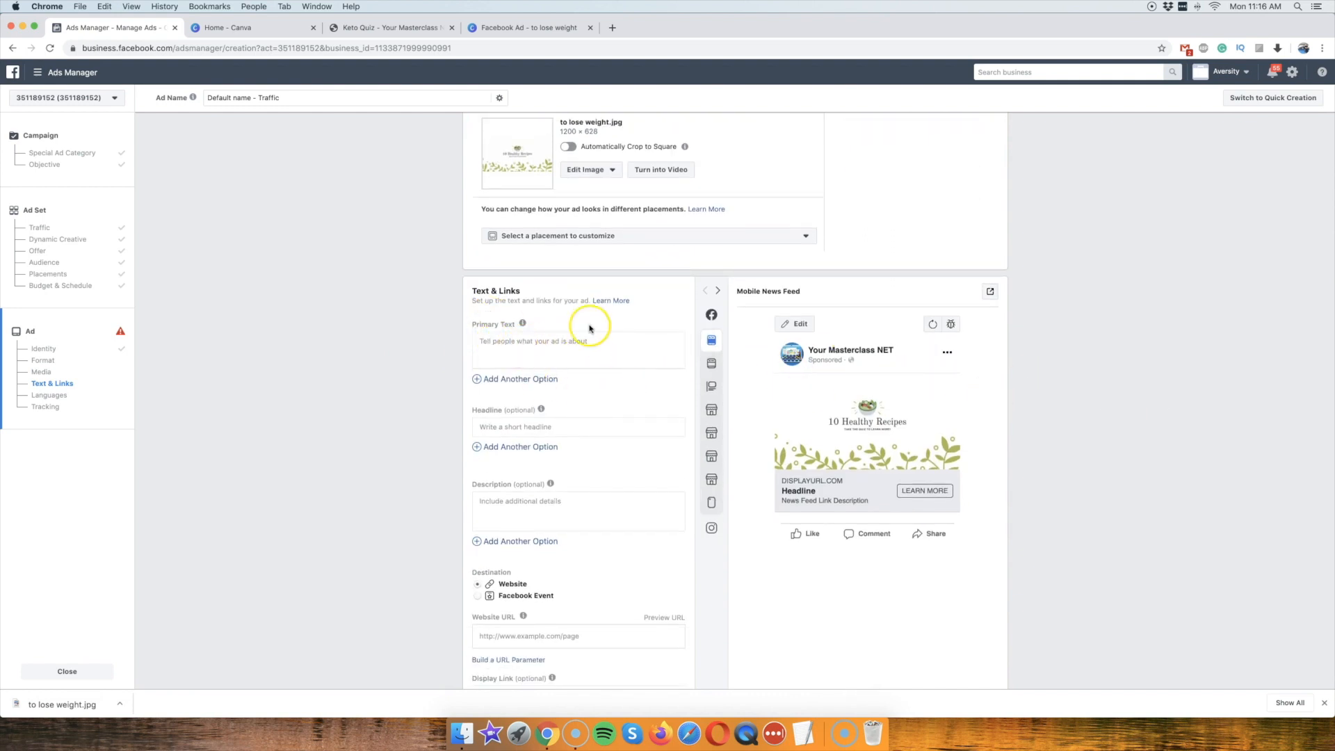
{"action": "scroll", "coordinate": [539, 347], "scroll_direction": "up", "scroll_amount": 1}
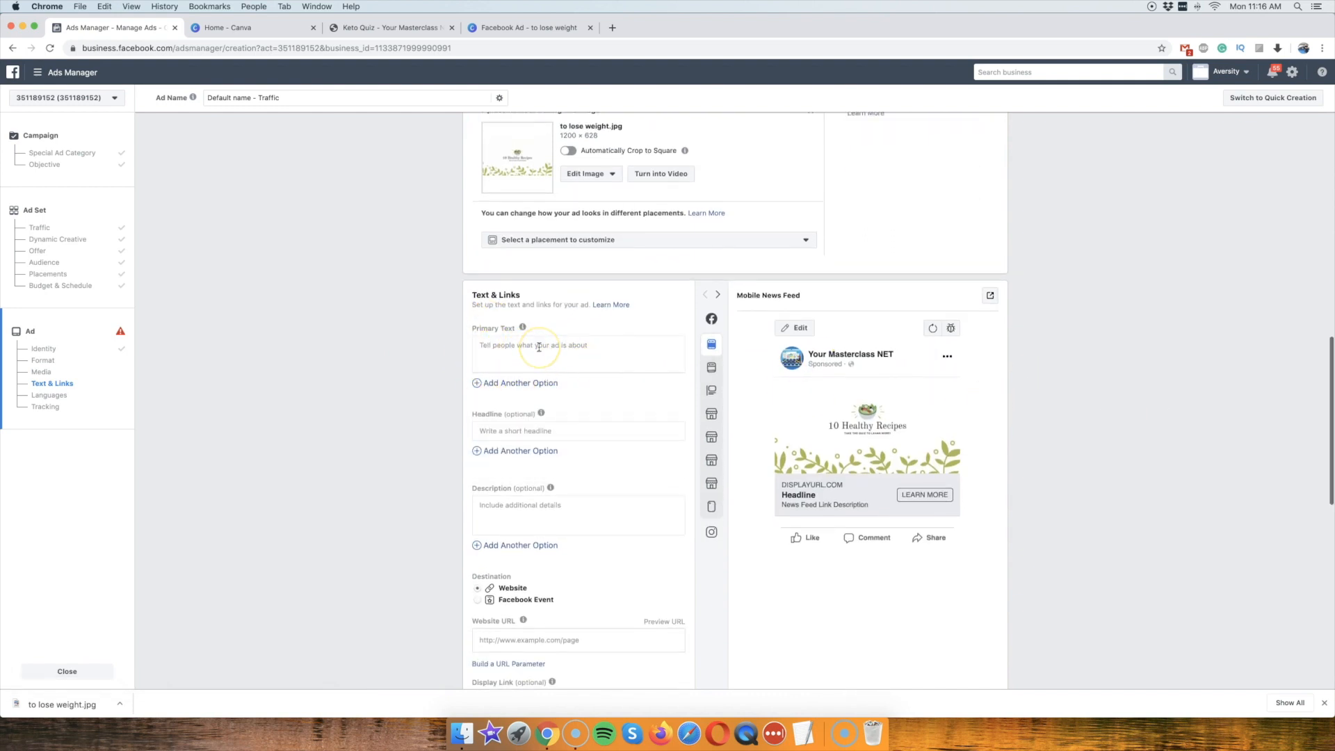
Copy the keto quiz page's address and paste it into the ad as the website URL.
{"action": "left_click", "coordinate": [392, 30]}
{"action": "left_click", "coordinate": [193, 47]}
{"action": "right_click", "coordinate": [171, 50]}
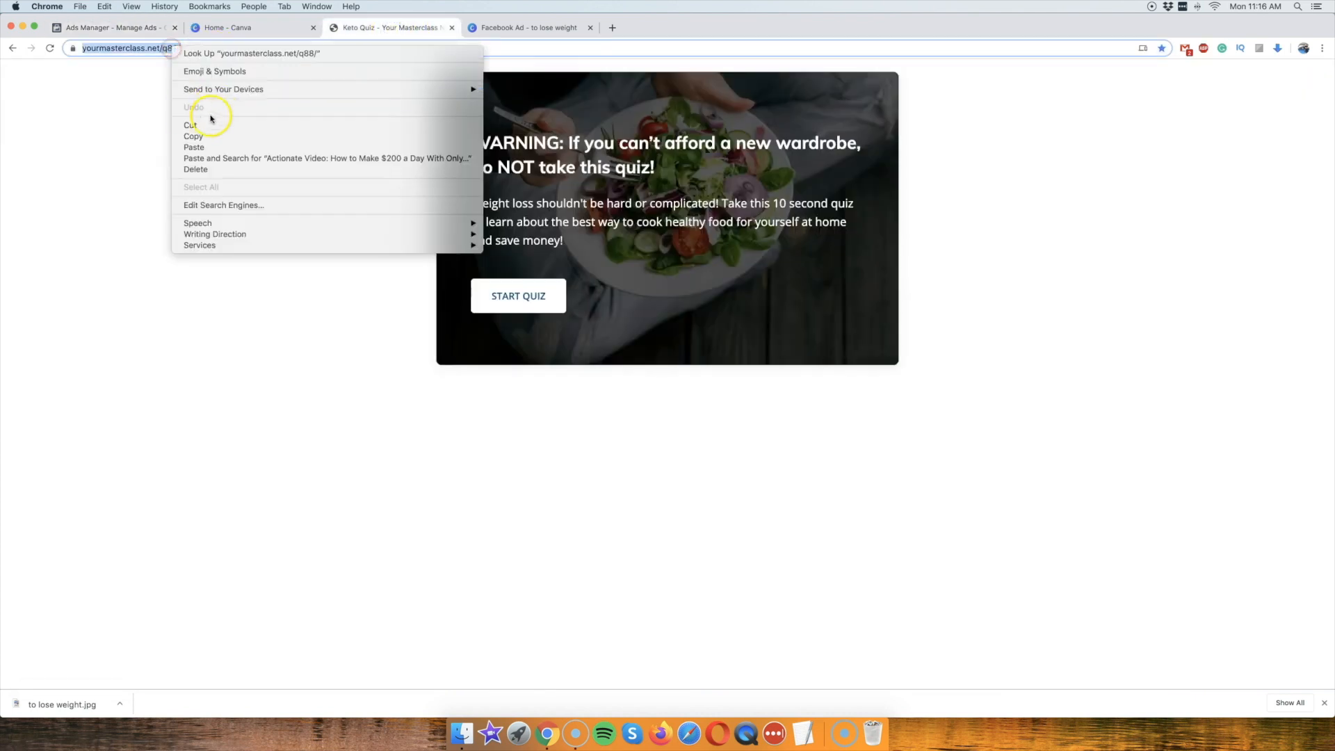
{"action": "left_click", "coordinate": [209, 132]}
{"action": "left_click", "coordinate": [119, 29]}
{"action": "scroll", "coordinate": [771, 605], "scroll_direction": "down", "scroll_amount": 2}
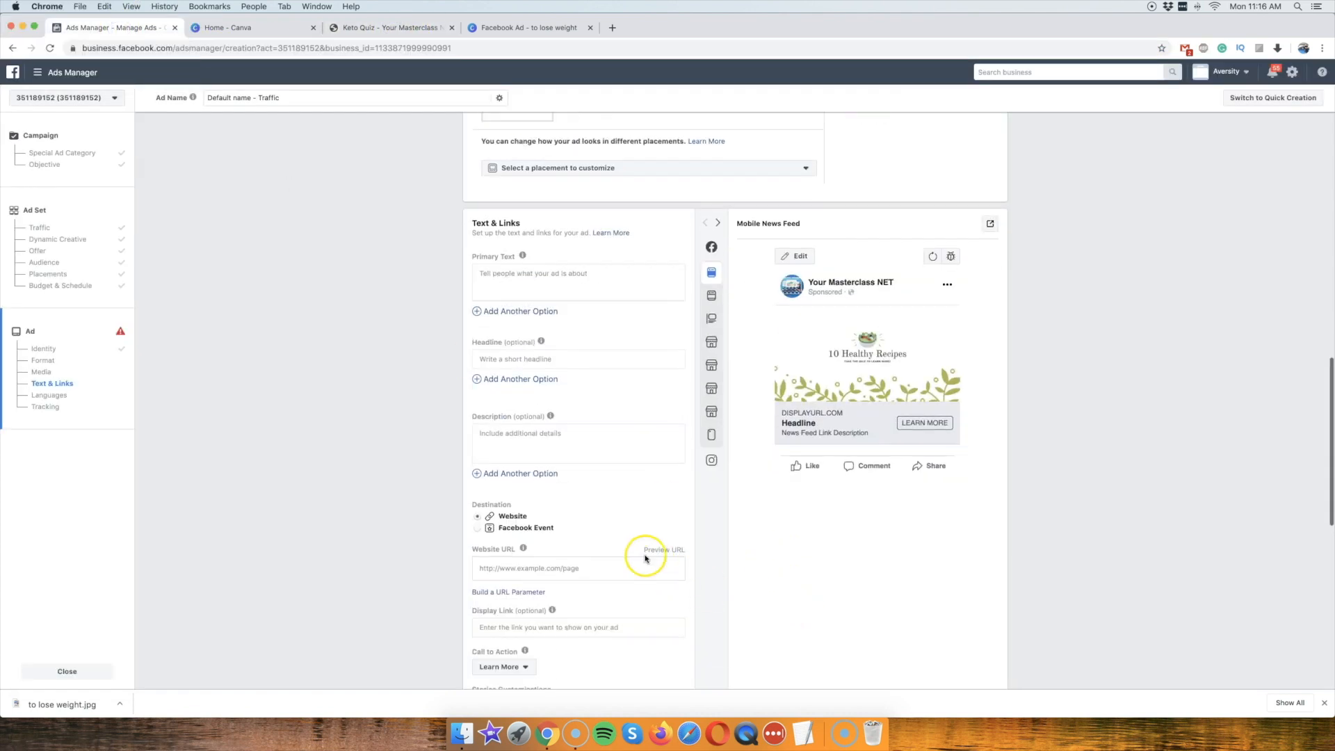
{"action": "left_click", "coordinate": [553, 566]}
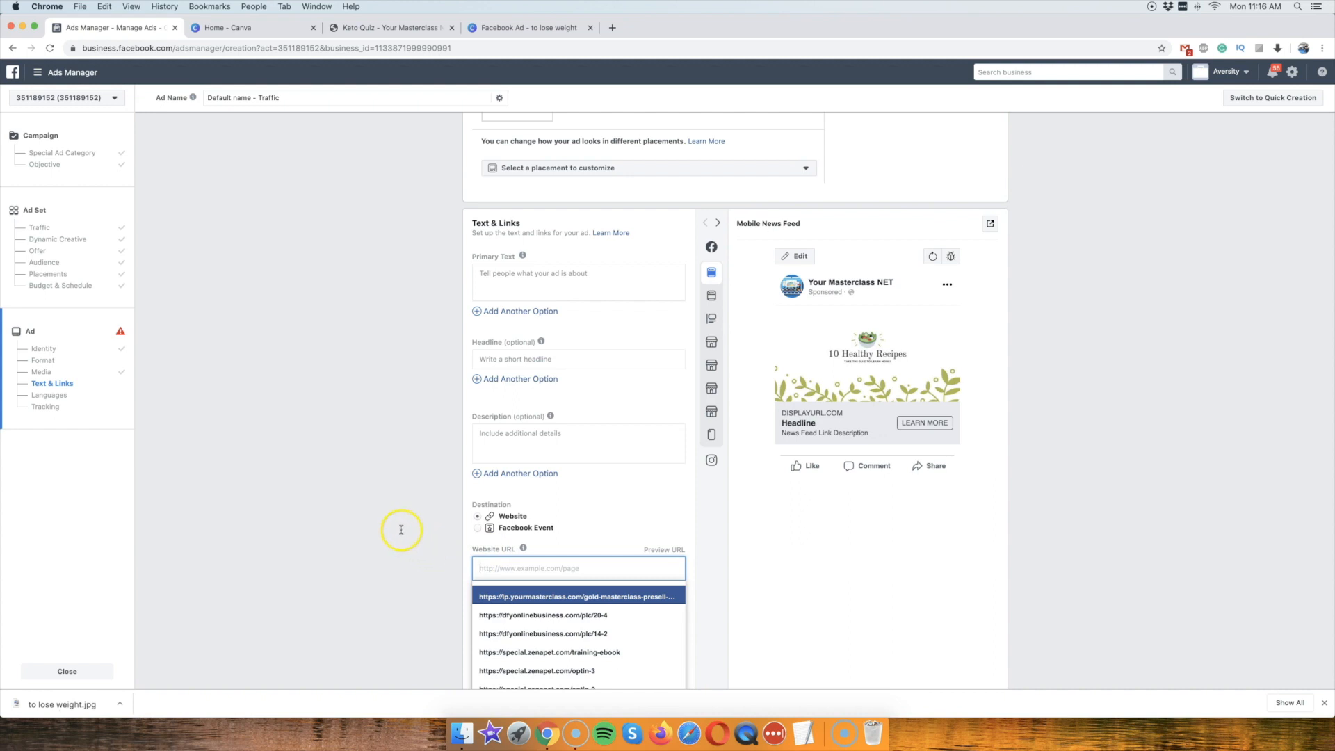
{"action": "key", "text": "super+v"}
Undo the duplicated paste in the ad's website URL and clear the field.
{"action": "scroll", "coordinate": [402, 530], "scroll_direction": "down", "scroll_amount": 2}
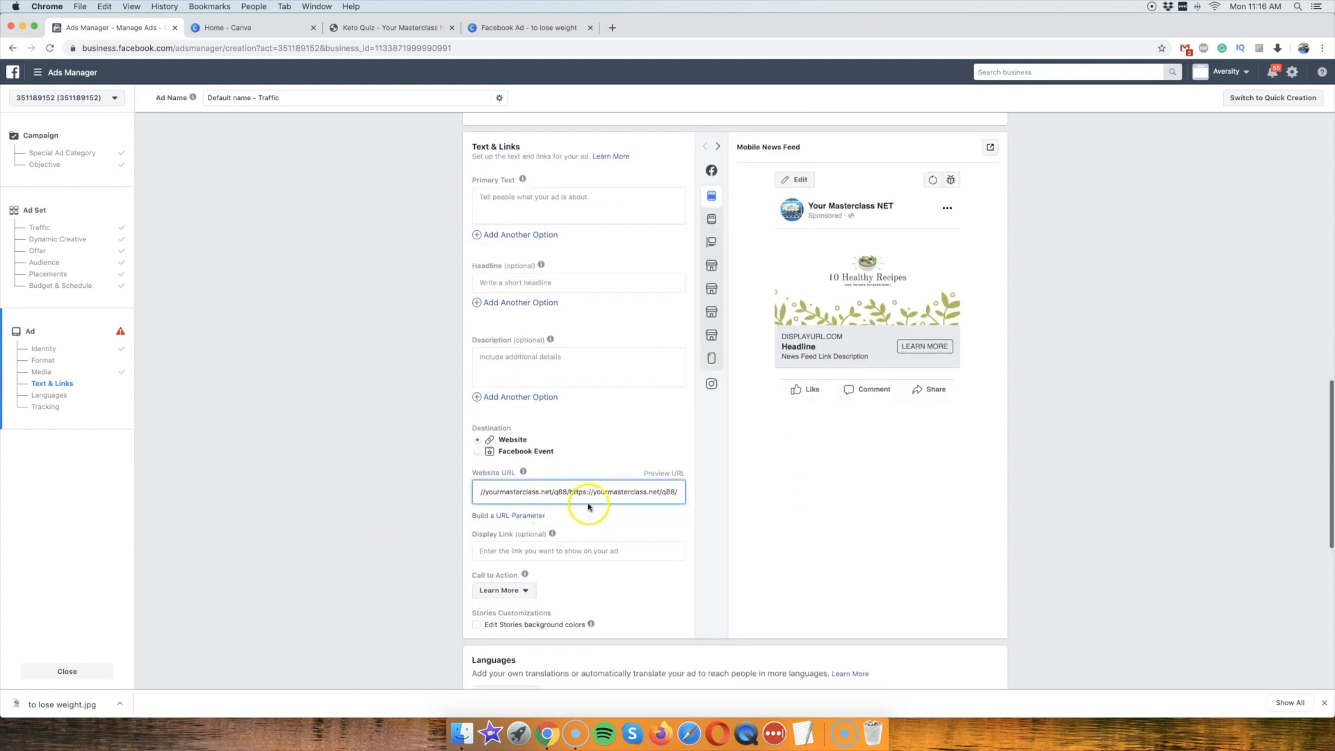
{"action": "left_click_drag", "start_coordinate": [587, 492], "coordinate": [412, 487]}
{"action": "key", "text": "super+z"}
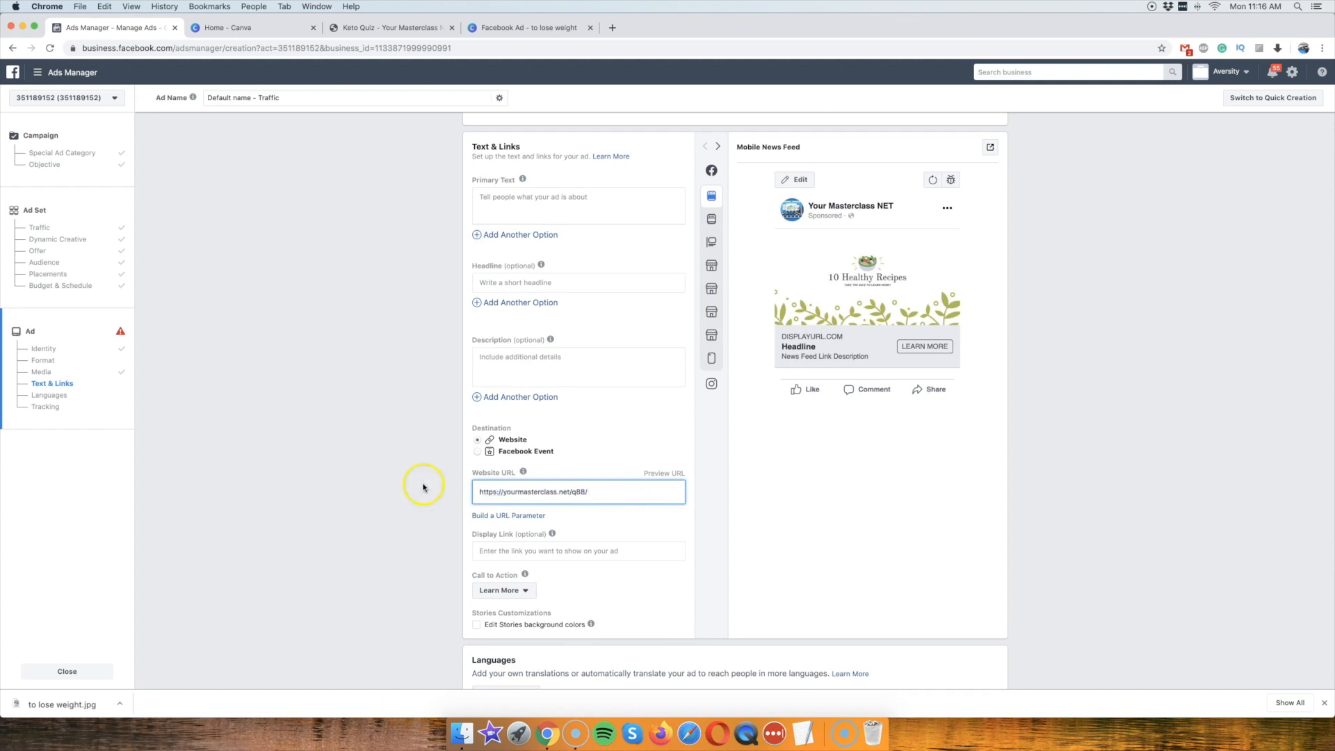
{"action": "left_click_drag", "start_coordinate": [598, 493], "coordinate": [327, 483]}
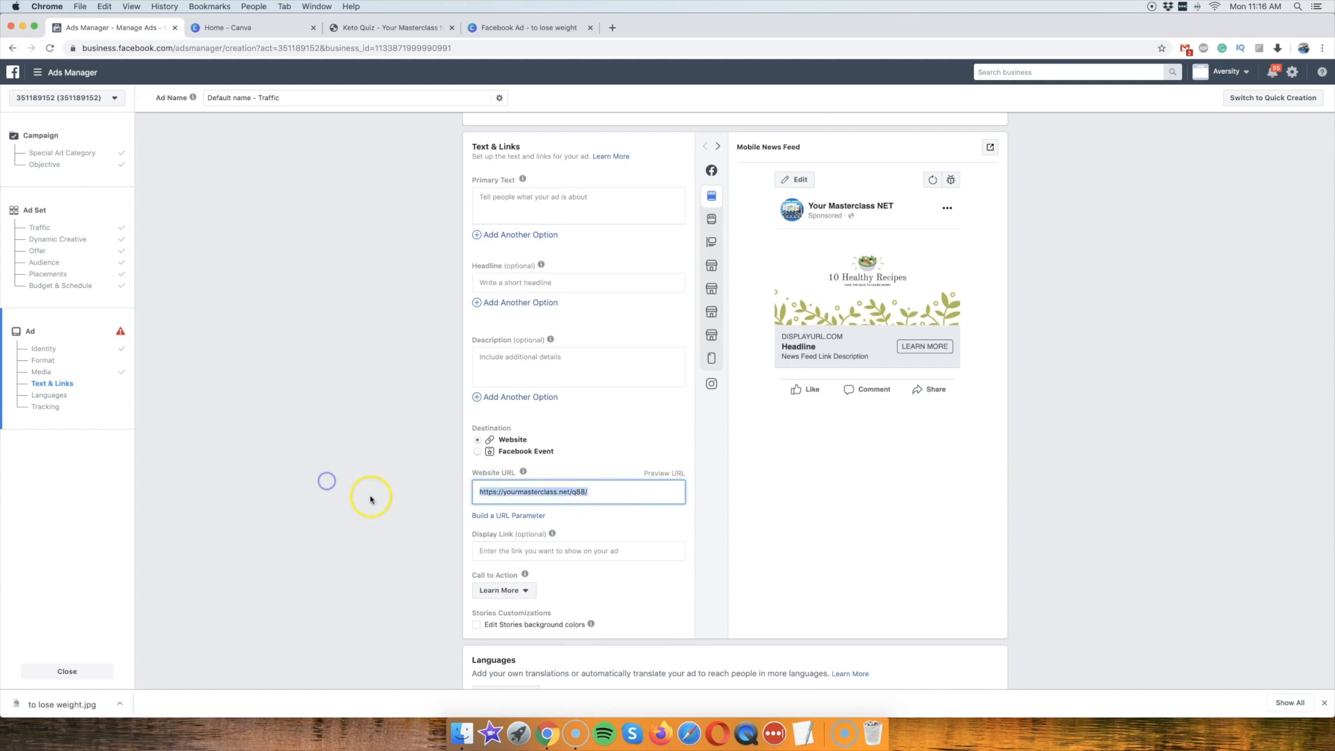
{"action": "key", "text": "BackSpace"}
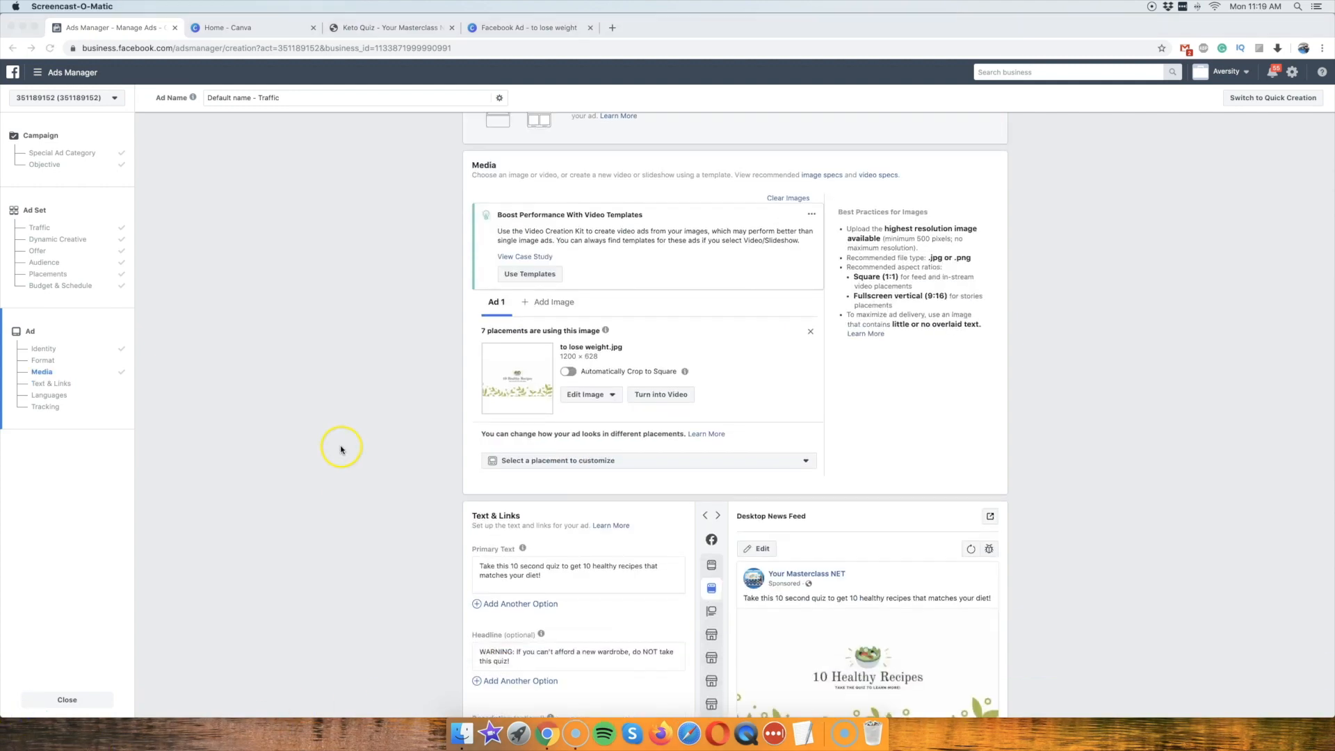
Review the ad's primary text, headline, description and multiple text options alongside the Desktop News Feed preview.
{"action": "left_click", "coordinate": [340, 448]}
{"action": "scroll", "coordinate": [343, 447], "scroll_direction": "down", "scroll_amount": 4}
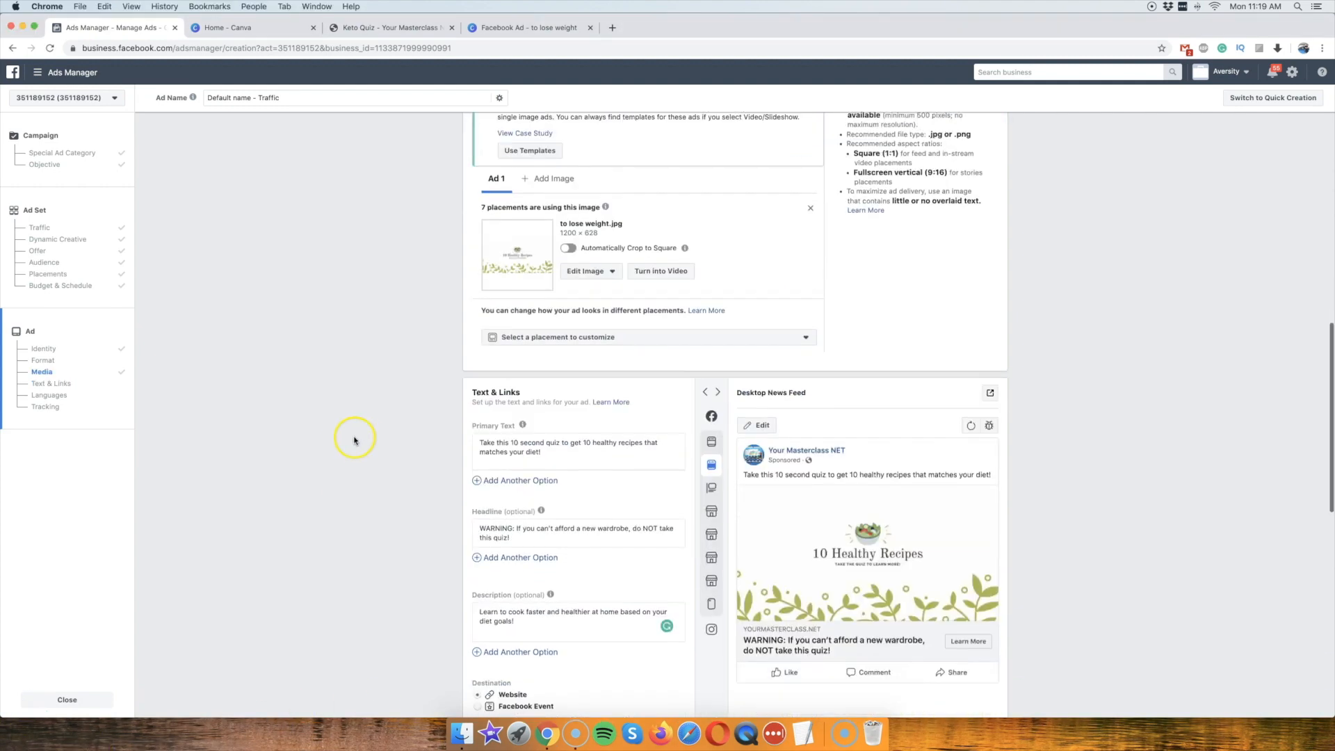
{"action": "scroll", "coordinate": [354, 440], "scroll_direction": "down", "scroll_amount": 4}
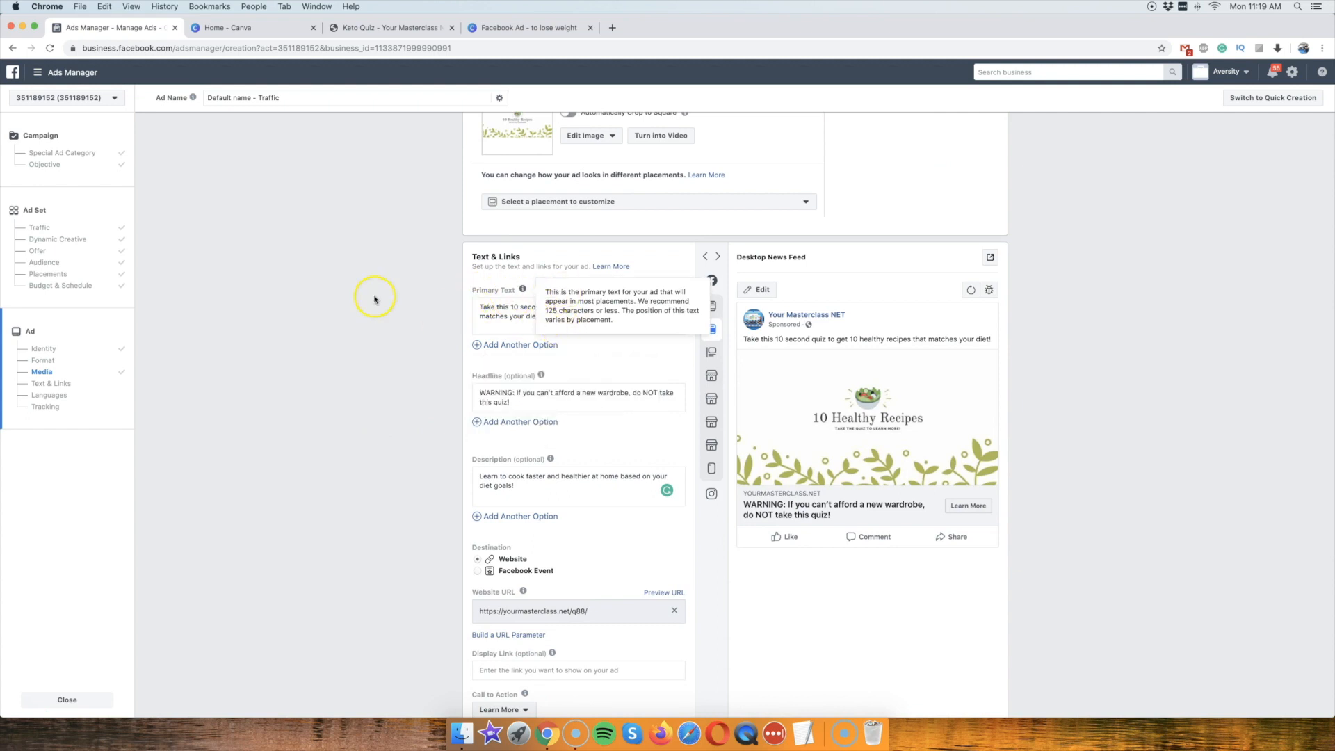
{"action": "scroll", "coordinate": [375, 317], "scroll_direction": "down", "scroll_amount": 3}
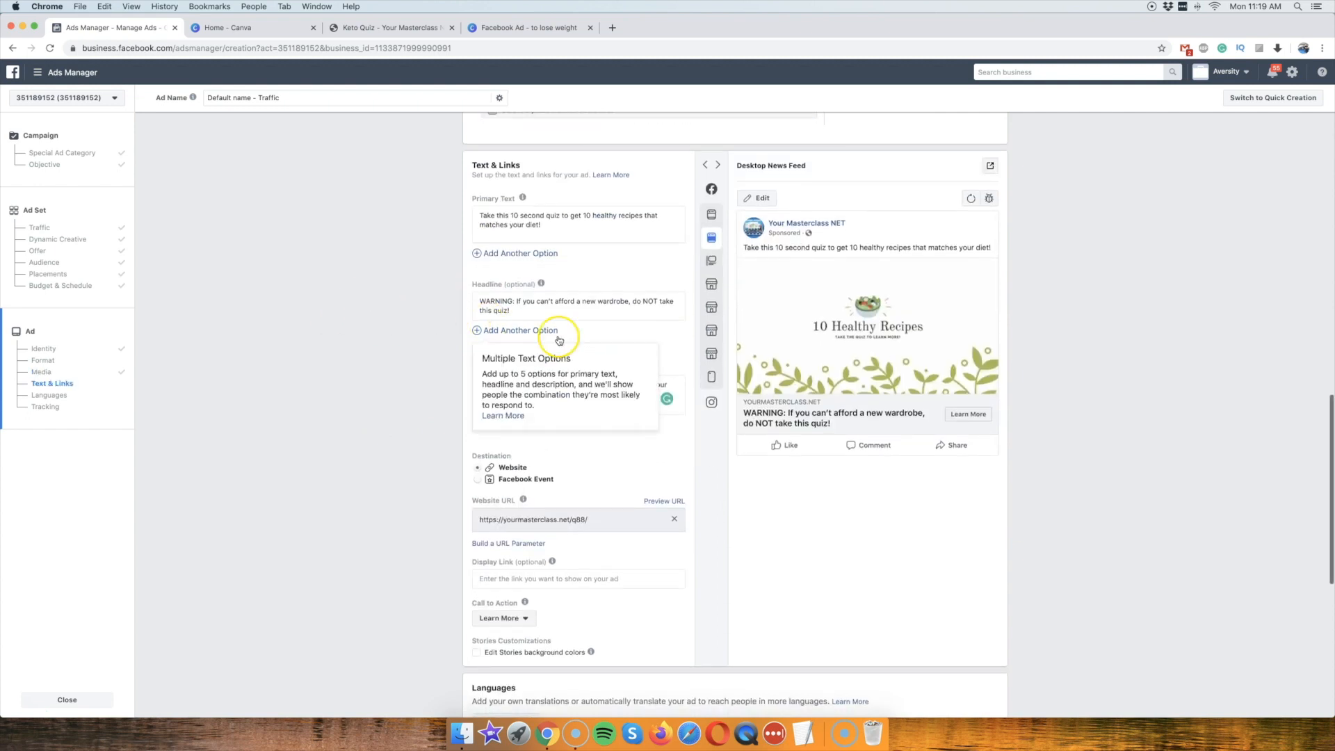
{"action": "left_click_drag", "start_coordinate": [552, 223], "coordinate": [470, 214]}
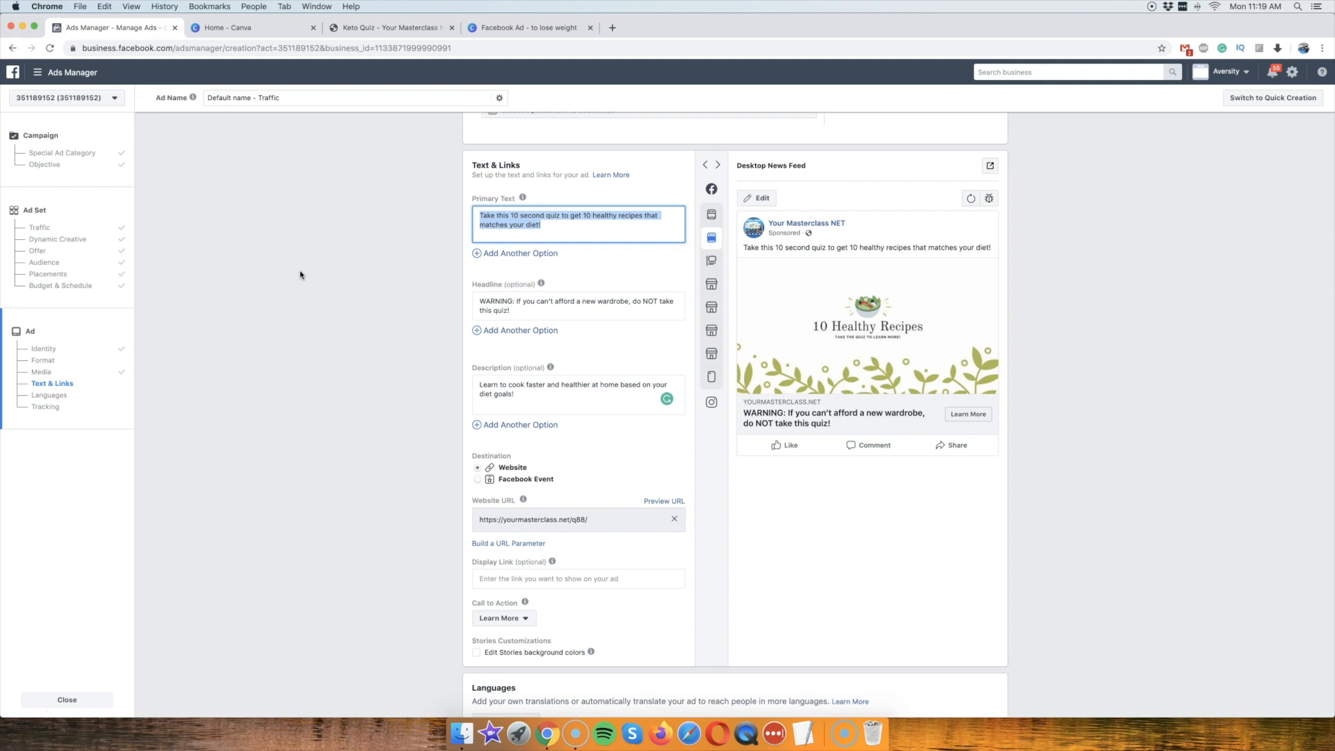
{"action": "mouse_move", "coordinate": [505, 418]}
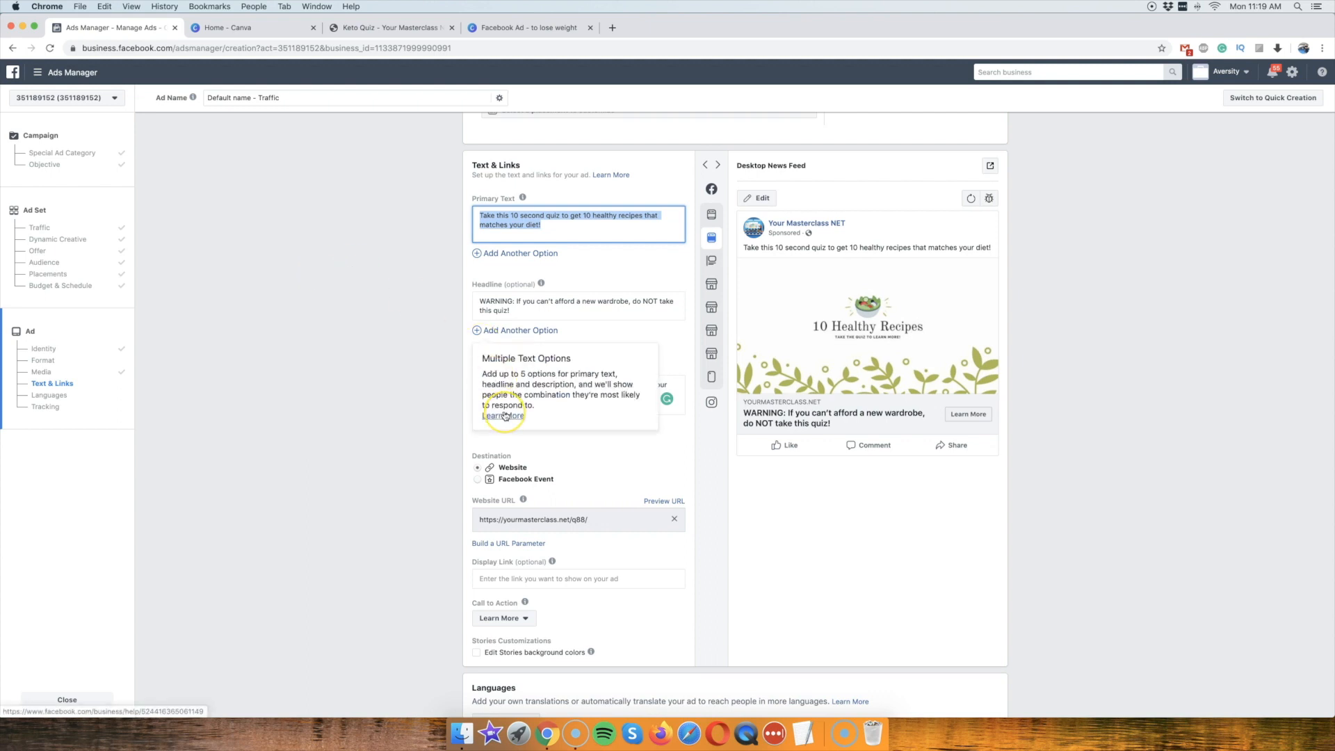
{"action": "left_click", "coordinate": [302, 334]}
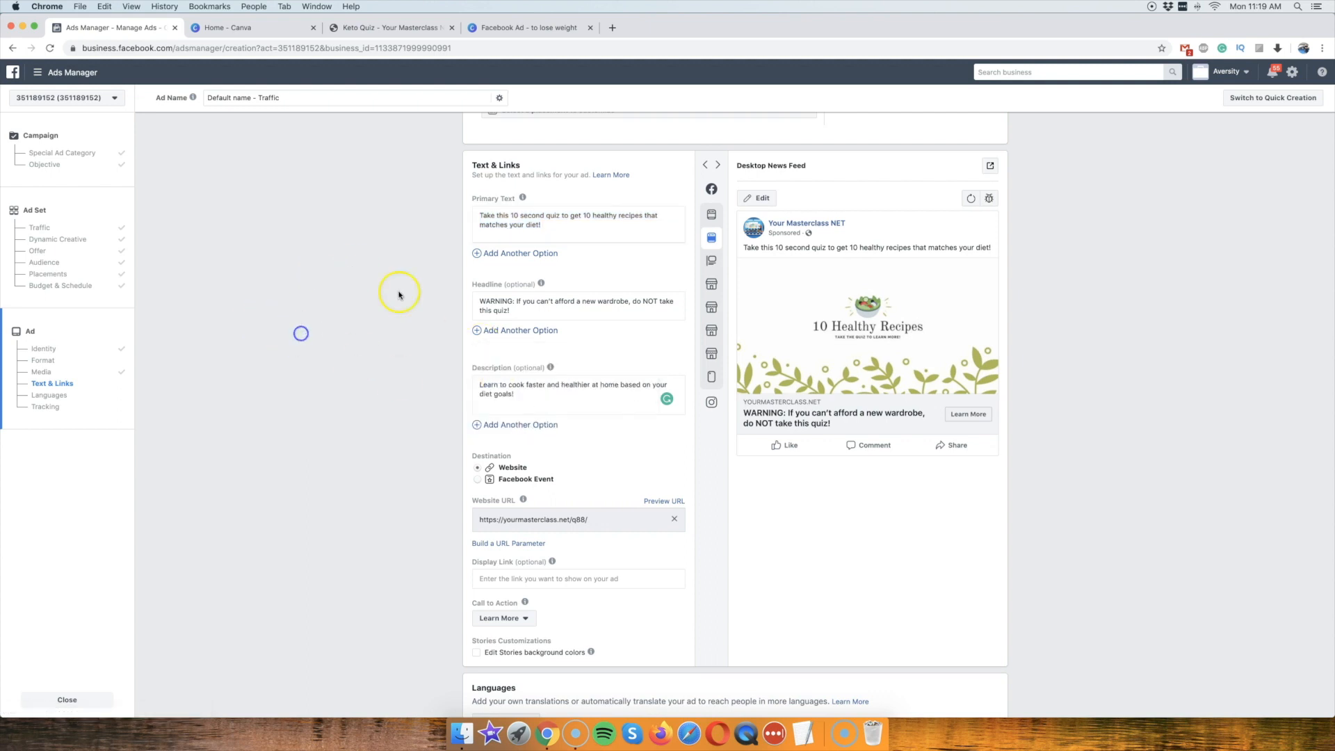
{"action": "left_click", "coordinate": [550, 223]}
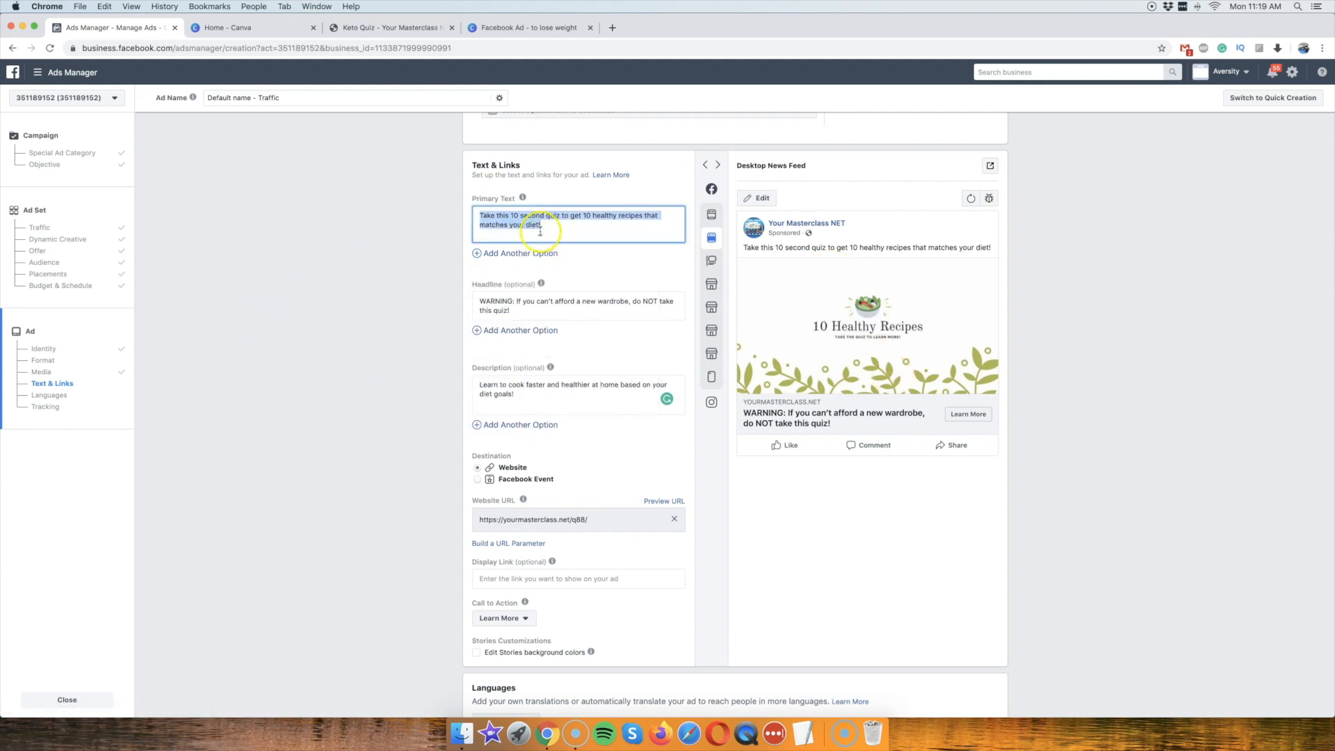
Compare the quiz page's headline and description with the ad's primary text in Ads Manager.
{"action": "left_click", "coordinate": [369, 28]}
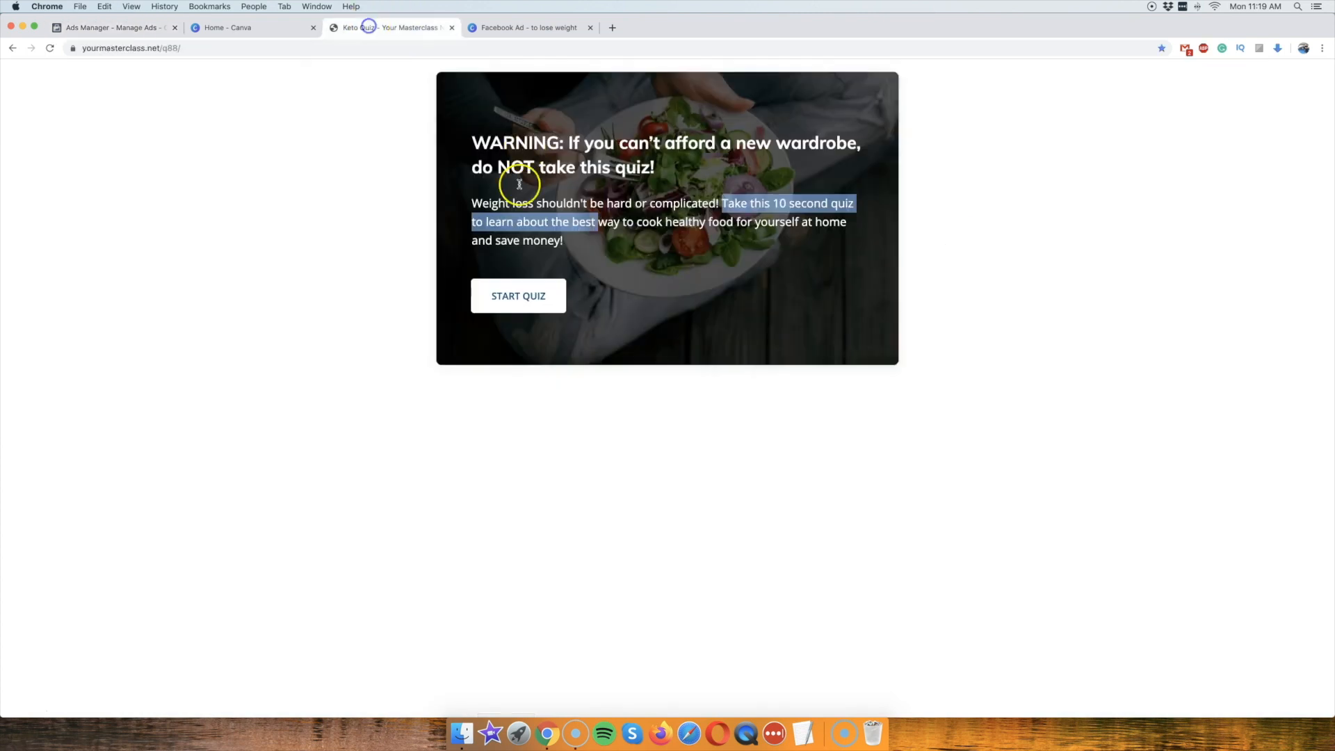
{"action": "left_click", "coordinate": [545, 192]}
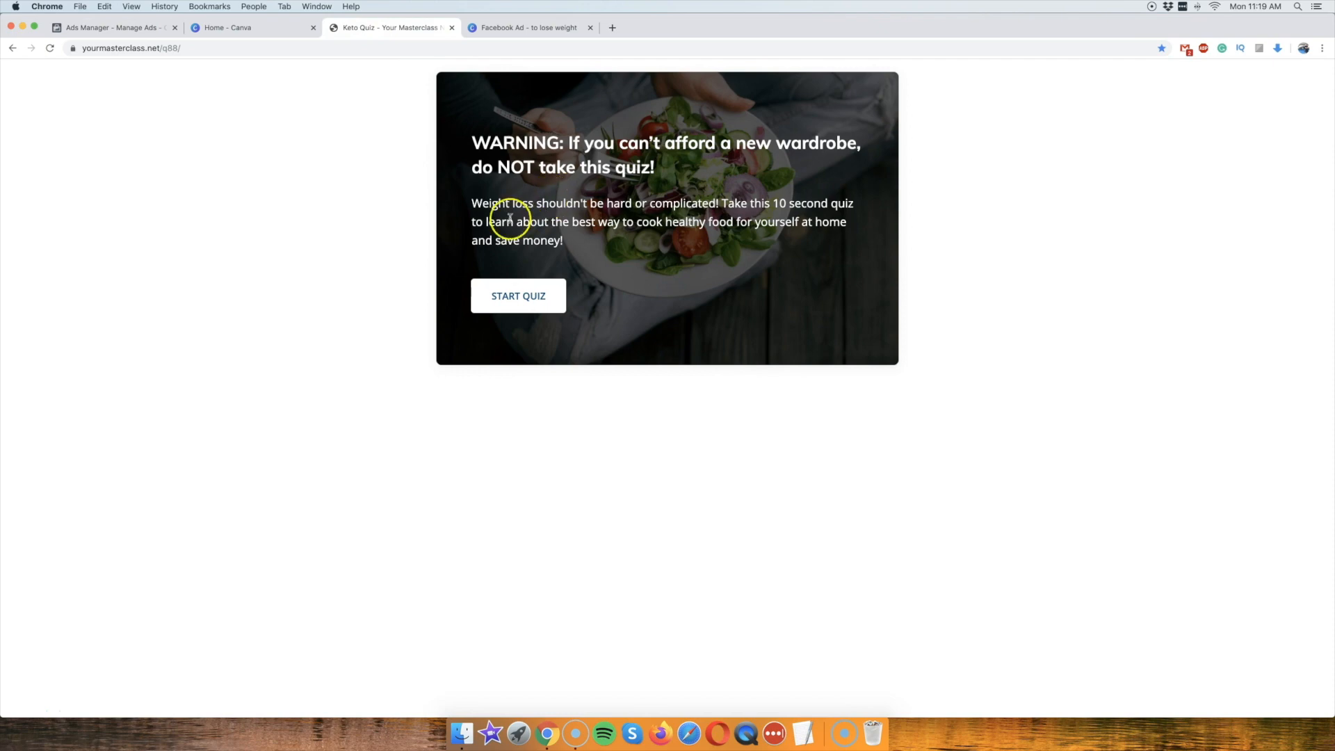
{"action": "left_click_drag", "start_coordinate": [587, 244], "coordinate": [471, 143]}
{"action": "left_click", "coordinate": [467, 142]}
{"action": "left_click", "coordinate": [126, 31]}
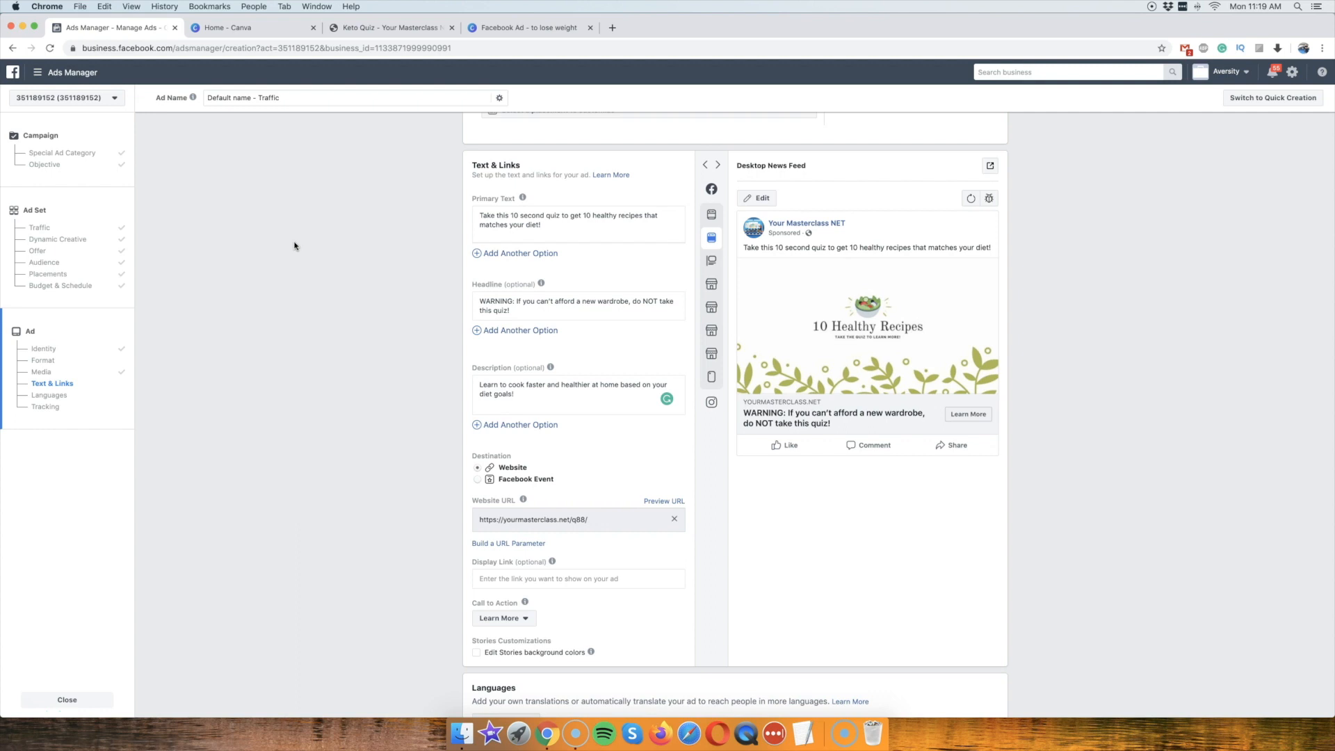
{"action": "left_click", "coordinate": [545, 226]}
{"action": "triple_click", "coordinate": [578, 222]}
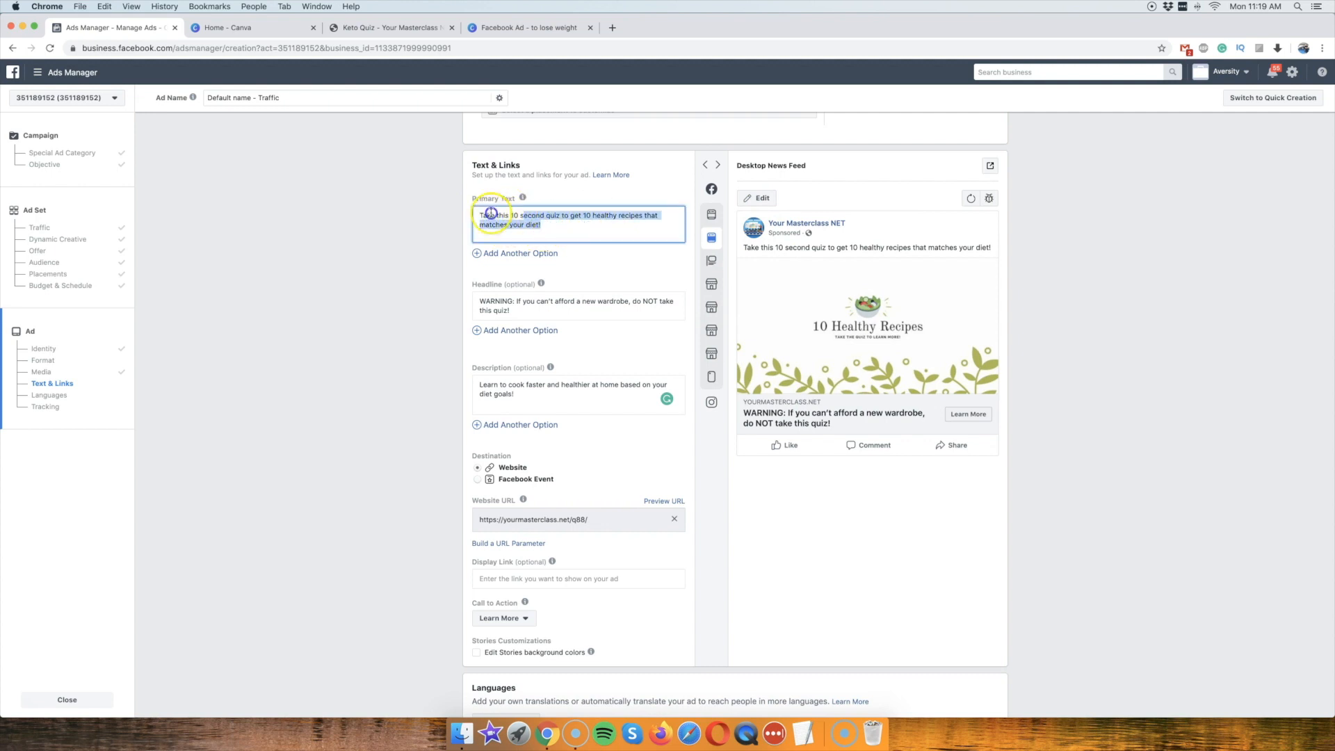
{"action": "left_click", "coordinate": [541, 227]}
{"action": "left_click", "coordinate": [405, 234]}
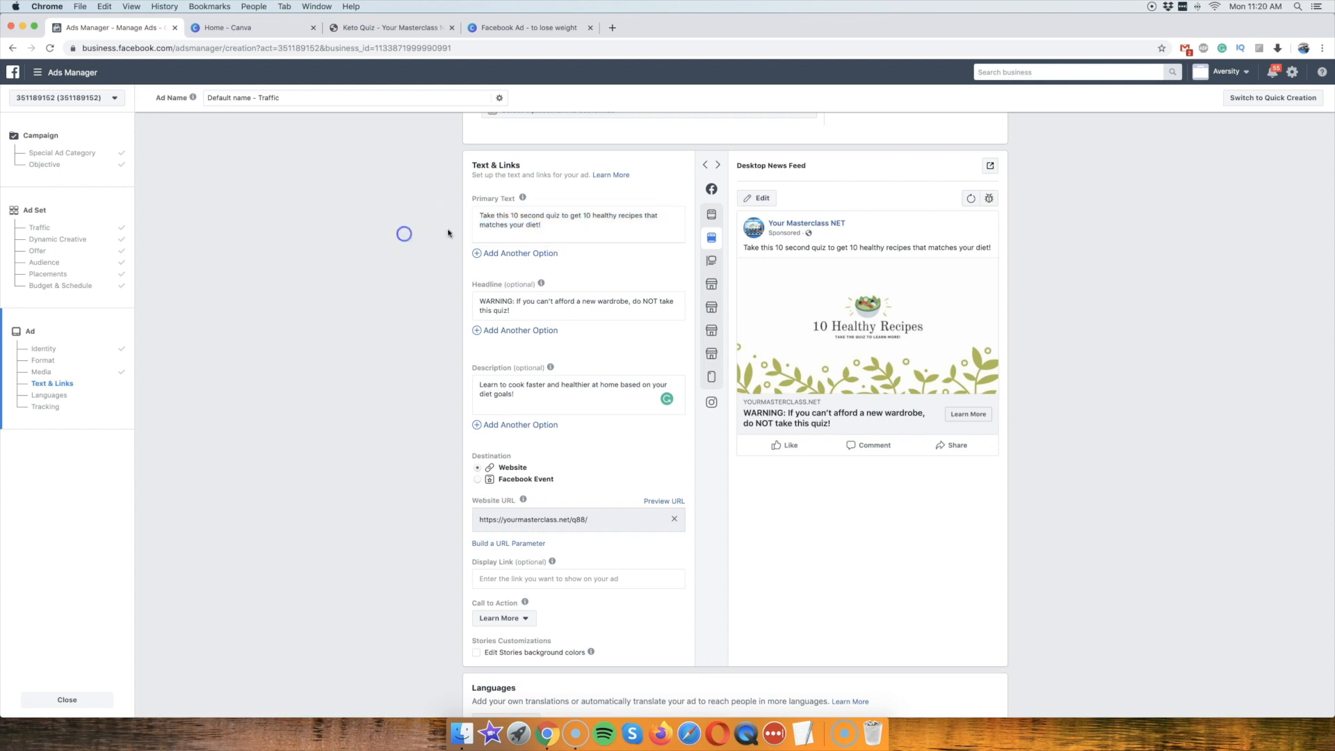
Review the wording of the ad's primary text, headline and description fields against the Desktop News Feed preview.
{"action": "left_click", "coordinate": [551, 222]}
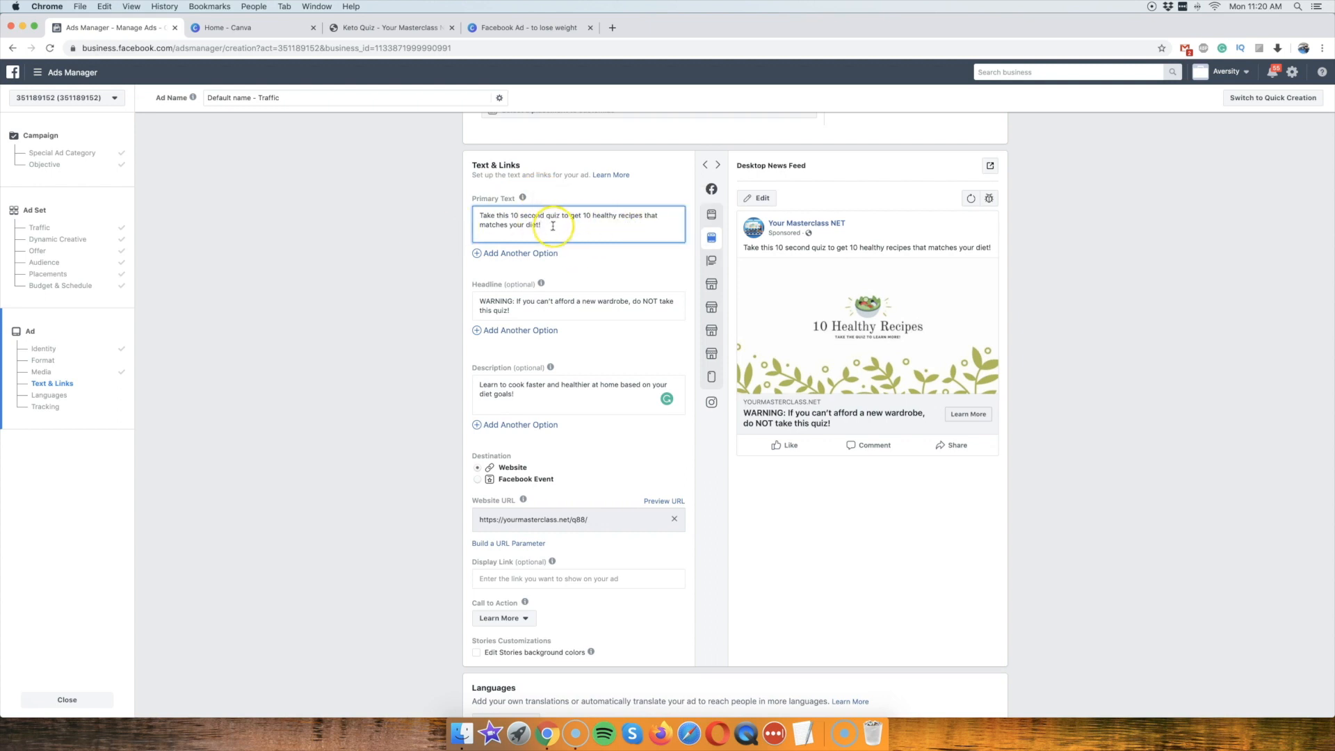
{"action": "scroll", "coordinate": [329, 197], "scroll_direction": "down", "scroll_amount": 1}
{"action": "scroll", "coordinate": [330, 197], "scroll_direction": "up", "scroll_amount": 2}
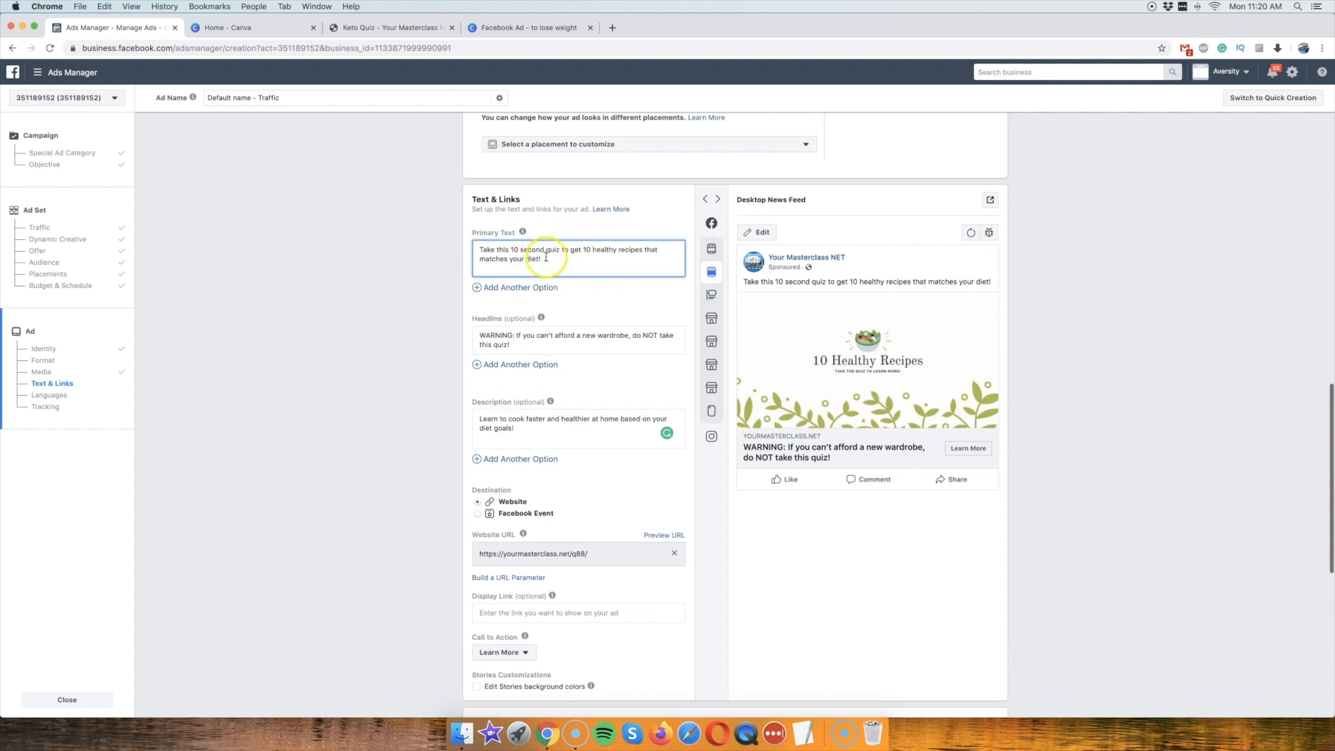
{"action": "scroll", "coordinate": [370, 283], "scroll_direction": "down", "scroll_amount": 1}
{"action": "left_click", "coordinate": [367, 281]}
{"action": "left_click_drag", "start_coordinate": [526, 267], "coordinate": [514, 267]}
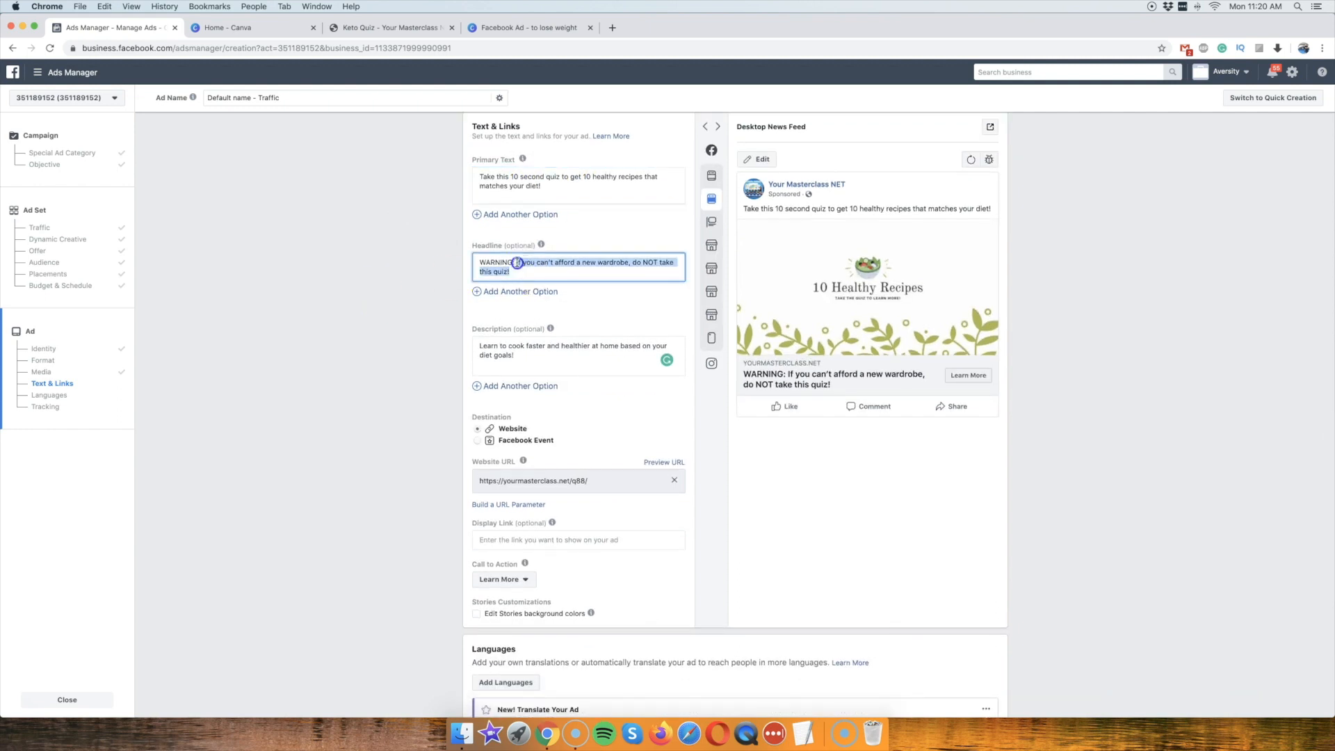
{"action": "left_click", "coordinate": [516, 262]}
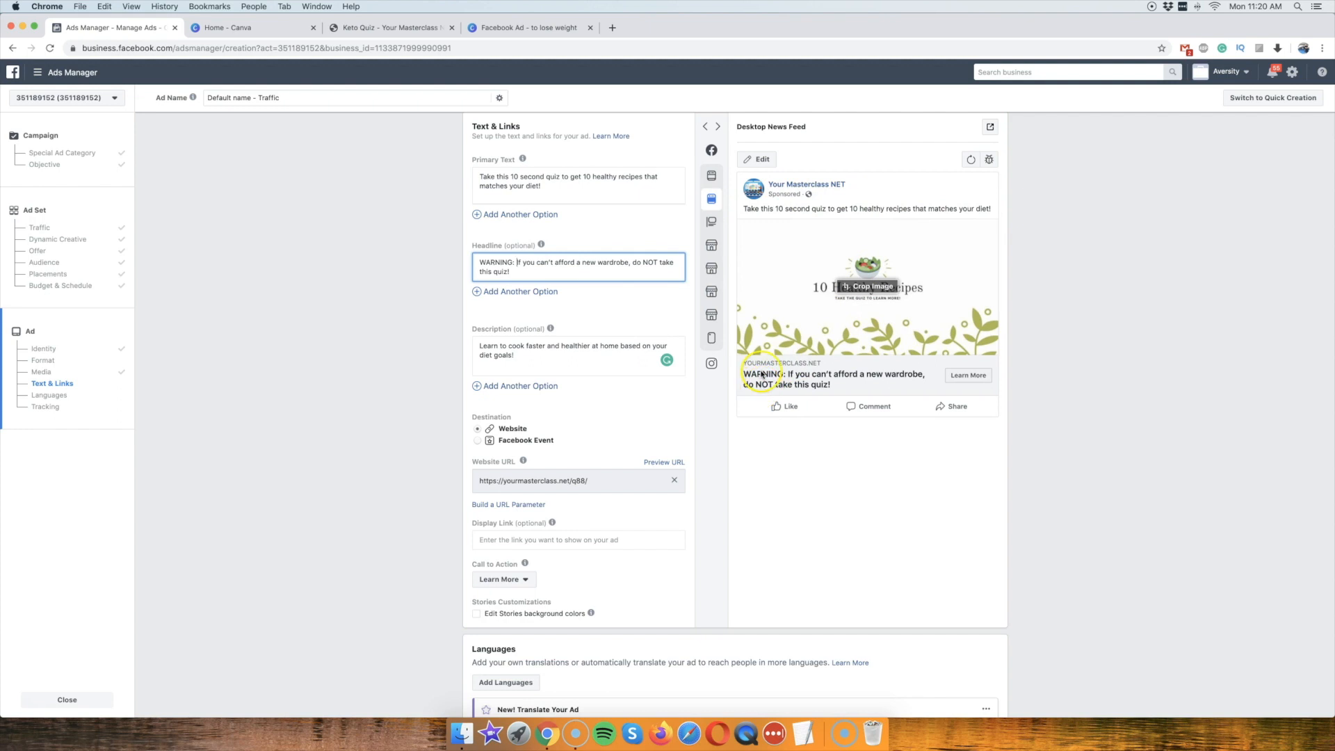
{"action": "left_click", "coordinate": [340, 267]}
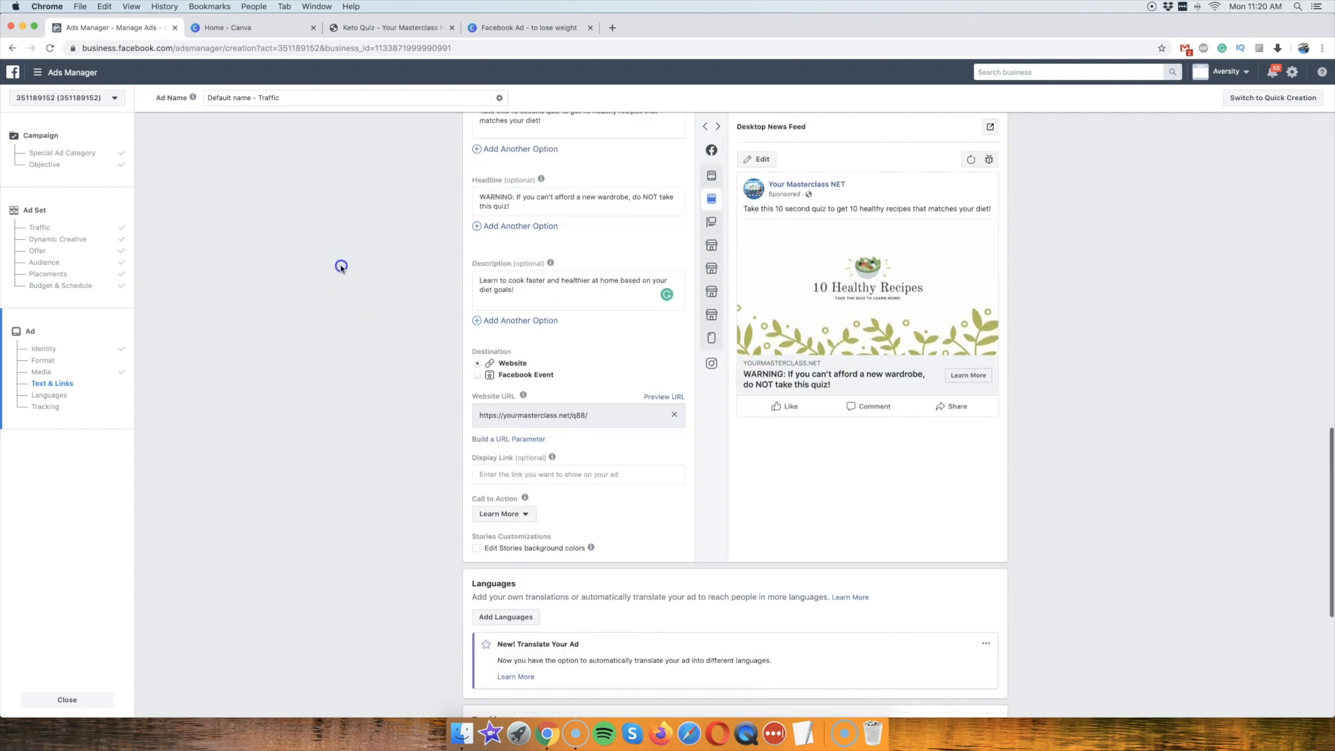
{"action": "scroll", "coordinate": [431, 258], "scroll_direction": "down", "scroll_amount": 1}
{"action": "left_click", "coordinate": [510, 242]}
{"action": "left_click_drag", "start_coordinate": [515, 242], "coordinate": [477, 223]}
{"action": "left_click", "coordinate": [519, 246]}
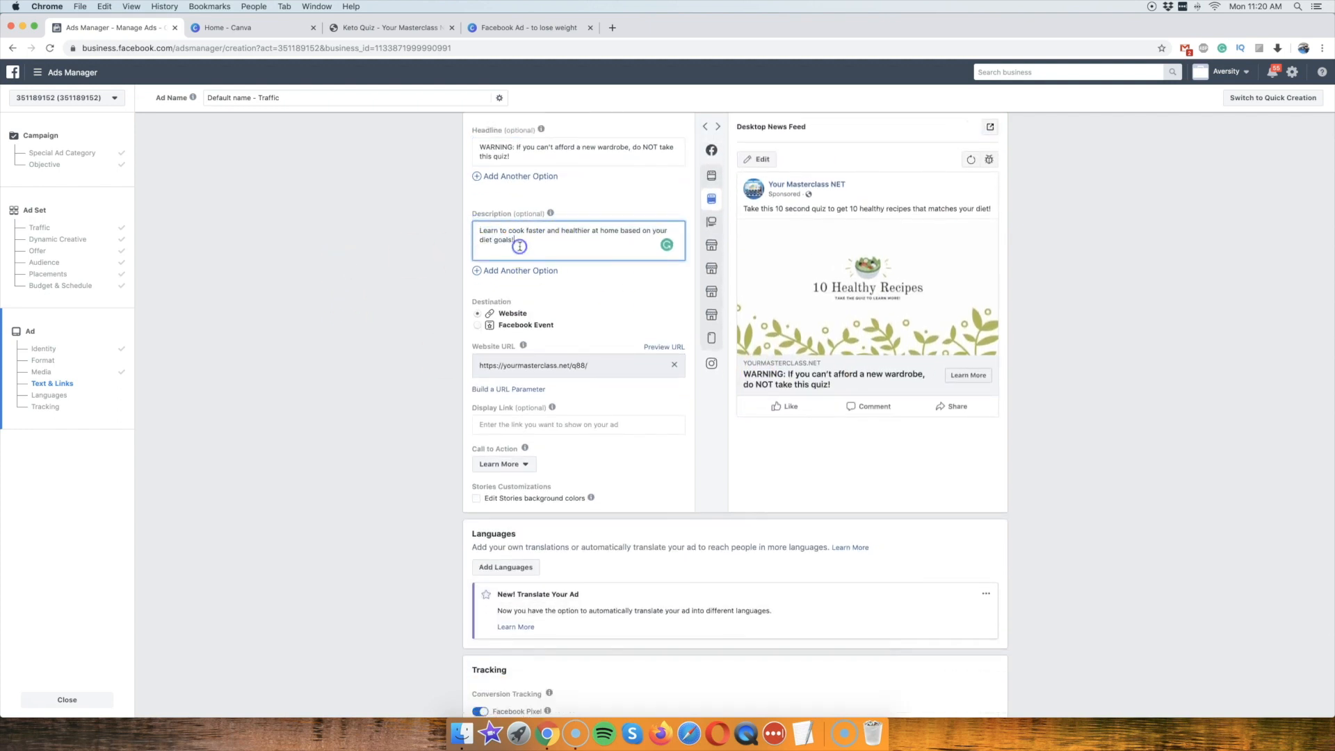
Preview the ad in the Desktop Right Column, Mobile News Feed and Desktop News Feed placements.
{"action": "left_click", "coordinate": [711, 222]}
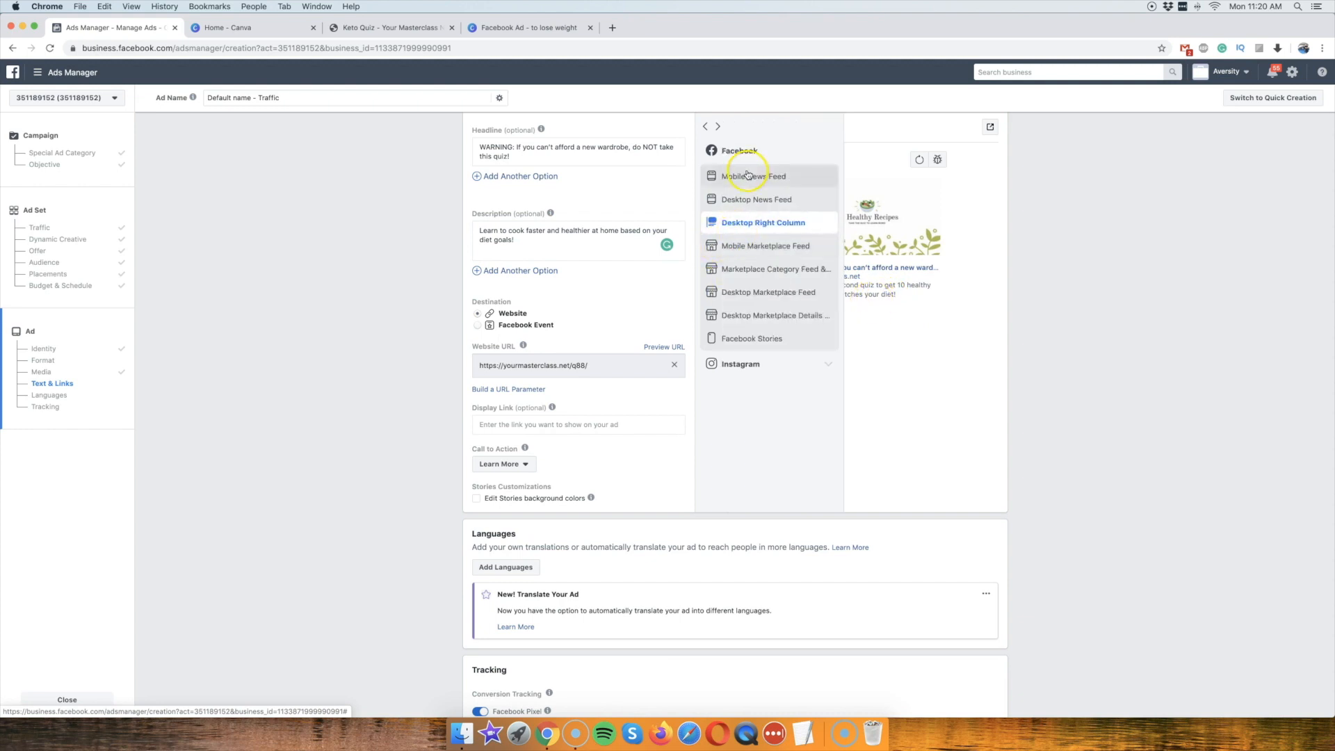
{"action": "left_click", "coordinate": [746, 173]}
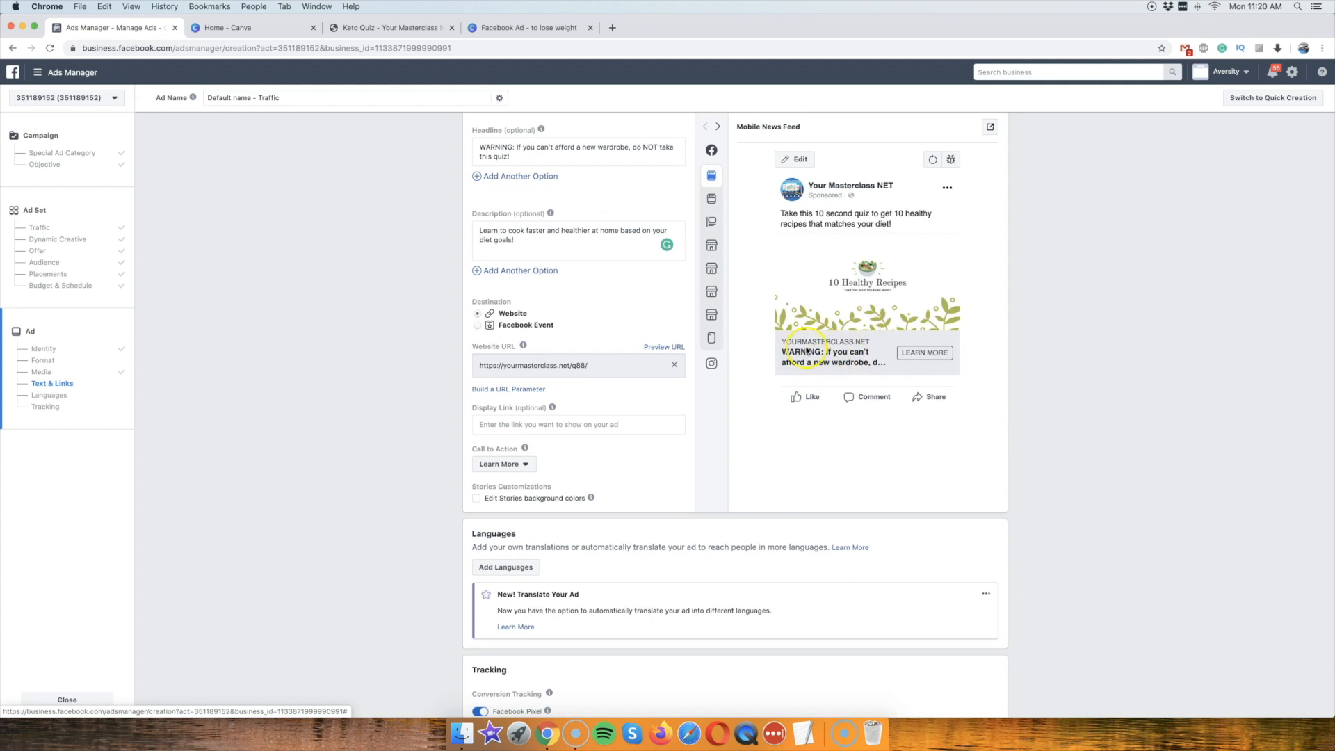
{"action": "left_click", "coordinate": [737, 200]}
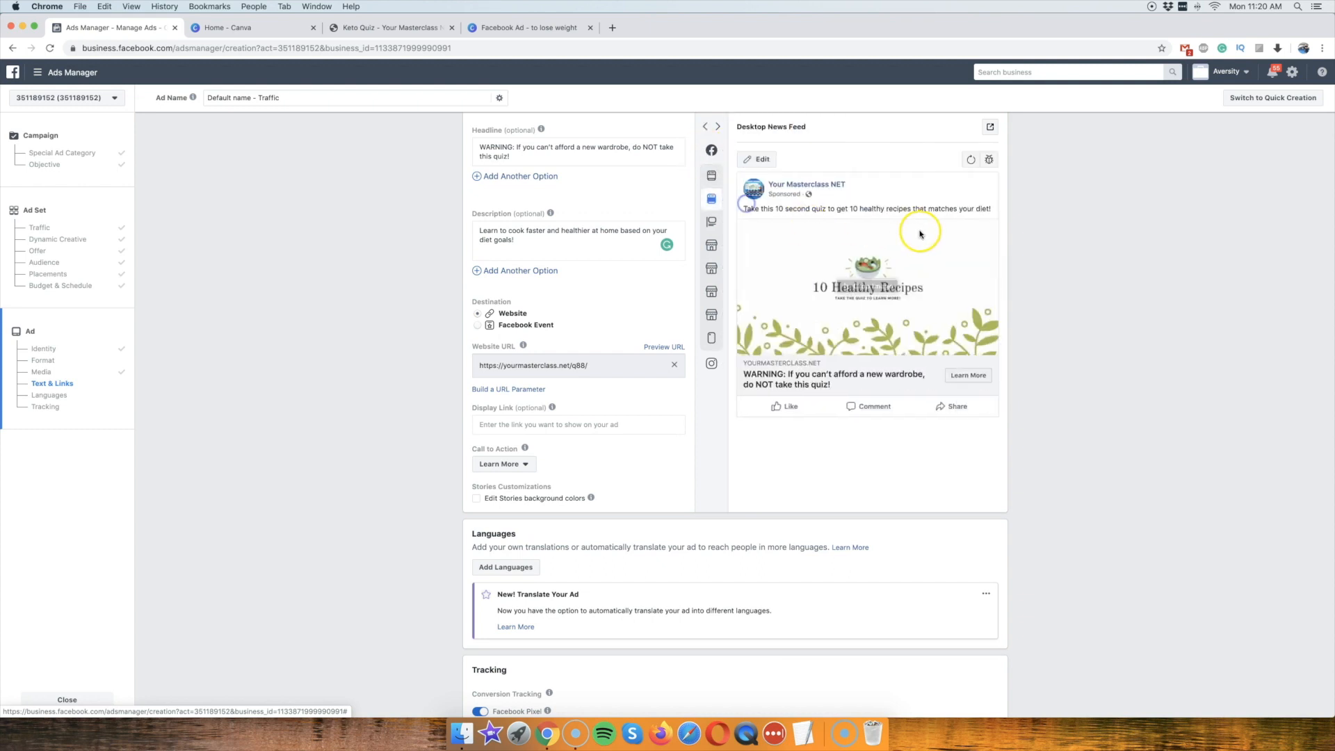
Check the ad's display link field and the available call to action options, keeping Learn More.
{"action": "scroll", "coordinate": [375, 336], "scroll_direction": "down", "scroll_amount": 3}
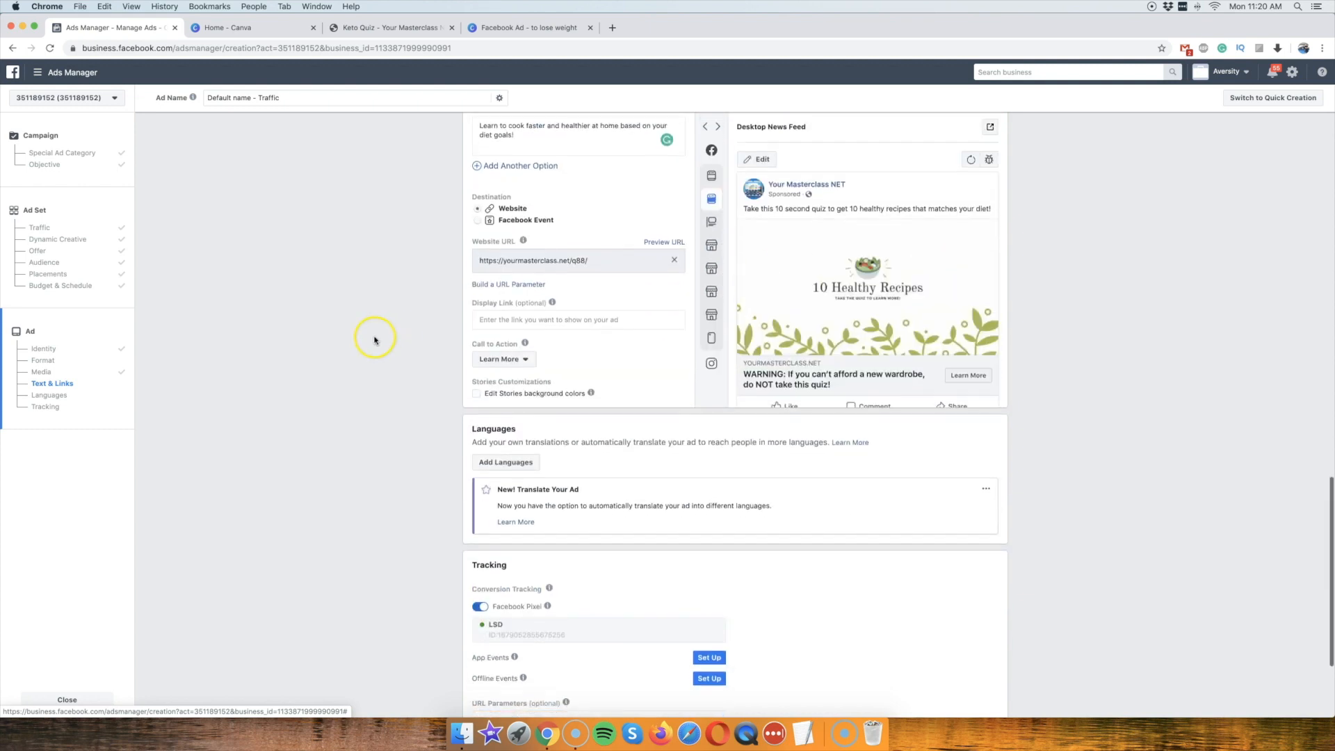
{"action": "left_click", "coordinate": [512, 316]}
{"action": "left_click", "coordinate": [355, 307]}
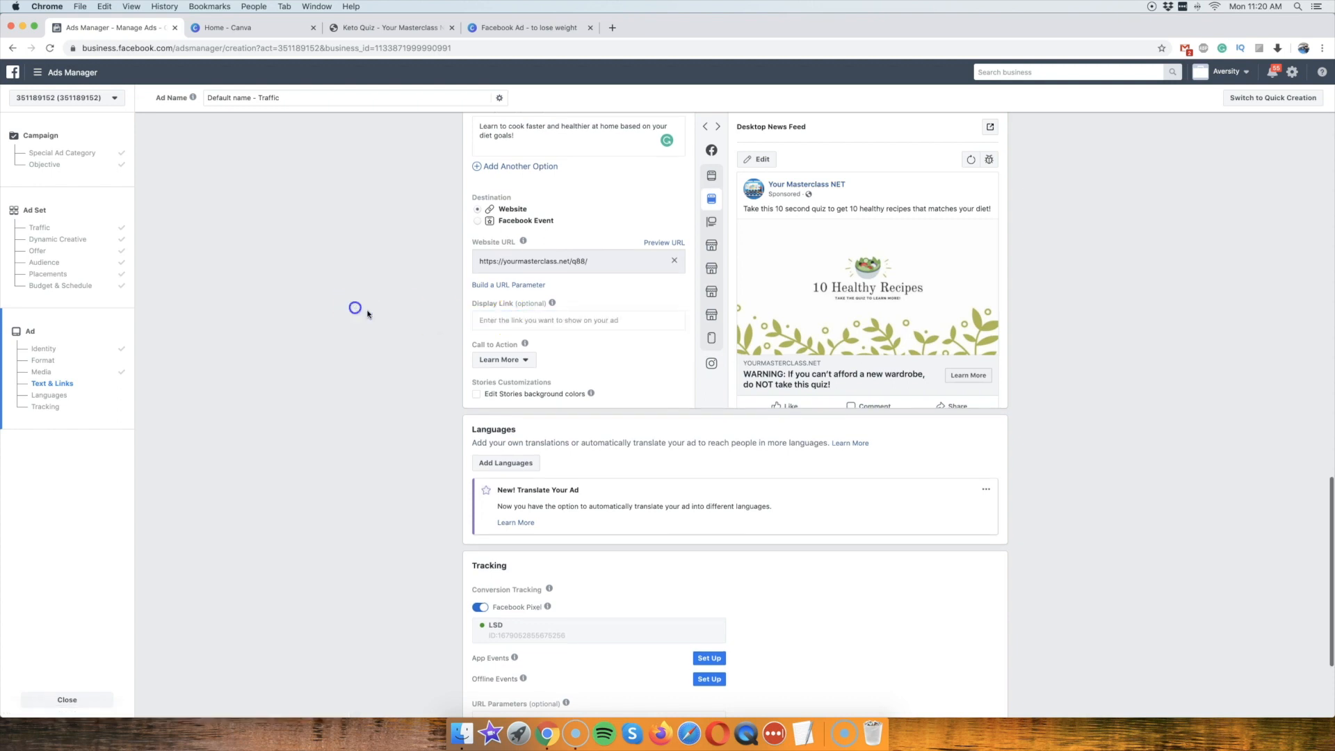
{"action": "left_click", "coordinate": [501, 358]}
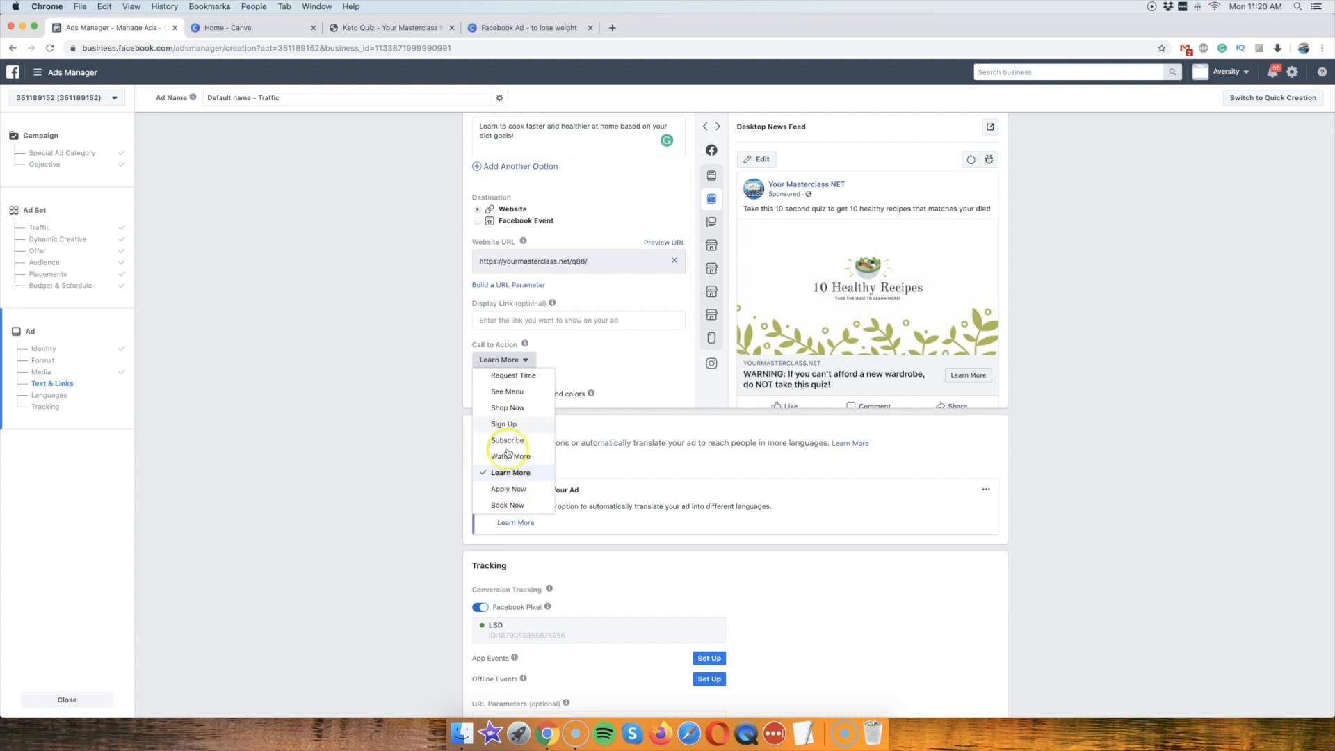
{"action": "left_click", "coordinate": [442, 420]}
Examine the ad's Languages and Tracking sections, including the Facebook Pixel conversion tracking.
{"action": "scroll", "coordinate": [442, 420], "scroll_direction": "down", "scroll_amount": 3}
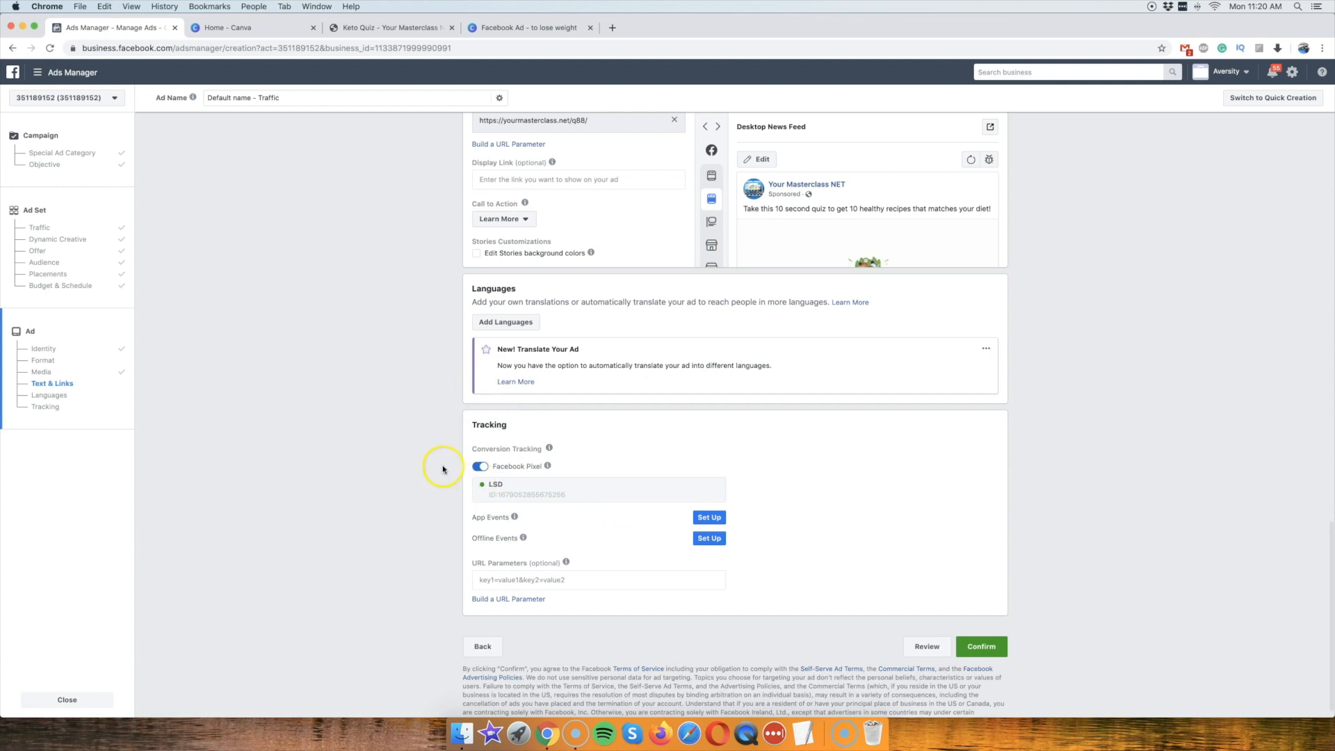
{"action": "scroll", "coordinate": [376, 429], "scroll_direction": "up", "scroll_amount": 3}
{"action": "scroll", "coordinate": [377, 429], "scroll_direction": "down", "scroll_amount": 3}
{"action": "scroll", "coordinate": [589, 433], "scroll_direction": "up", "scroll_amount": 3}
{"action": "scroll", "coordinate": [589, 429], "scroll_direction": "down", "scroll_amount": 2}
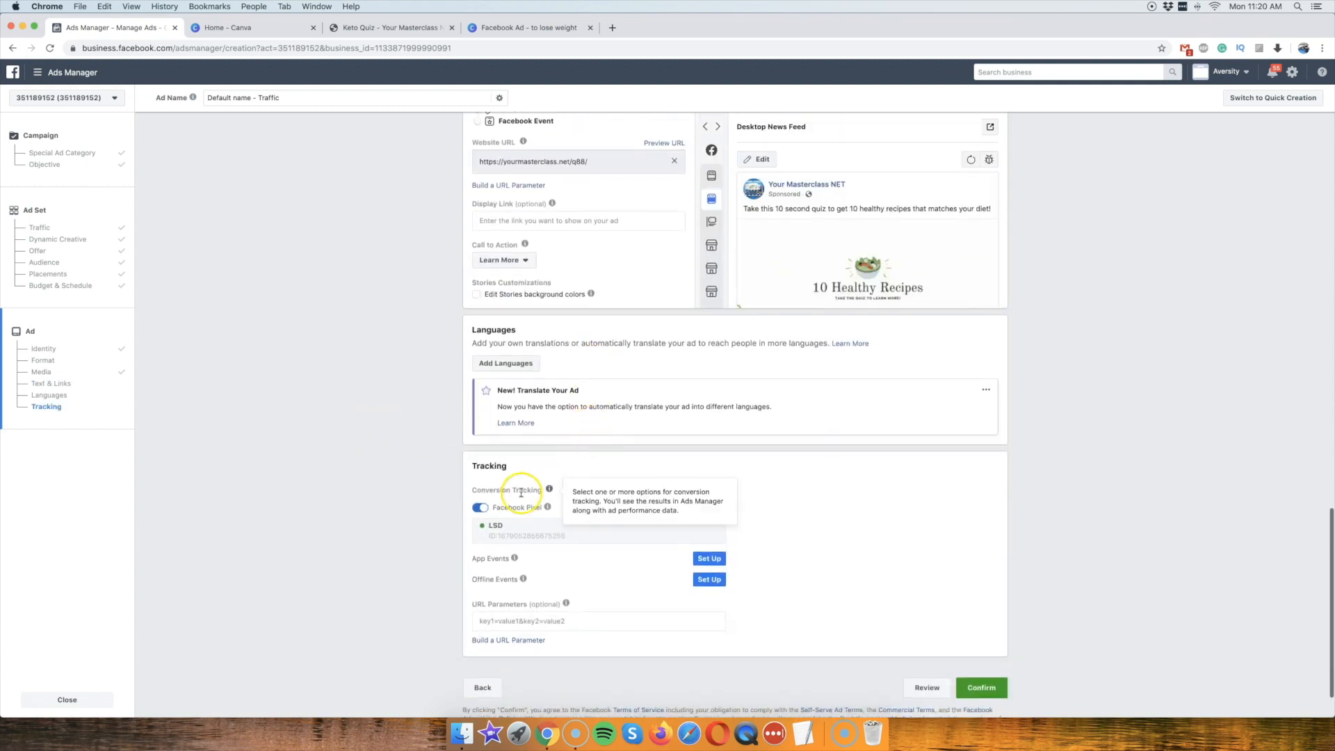
{"action": "scroll", "coordinate": [297, 414], "scroll_direction": "down", "scroll_amount": 1}
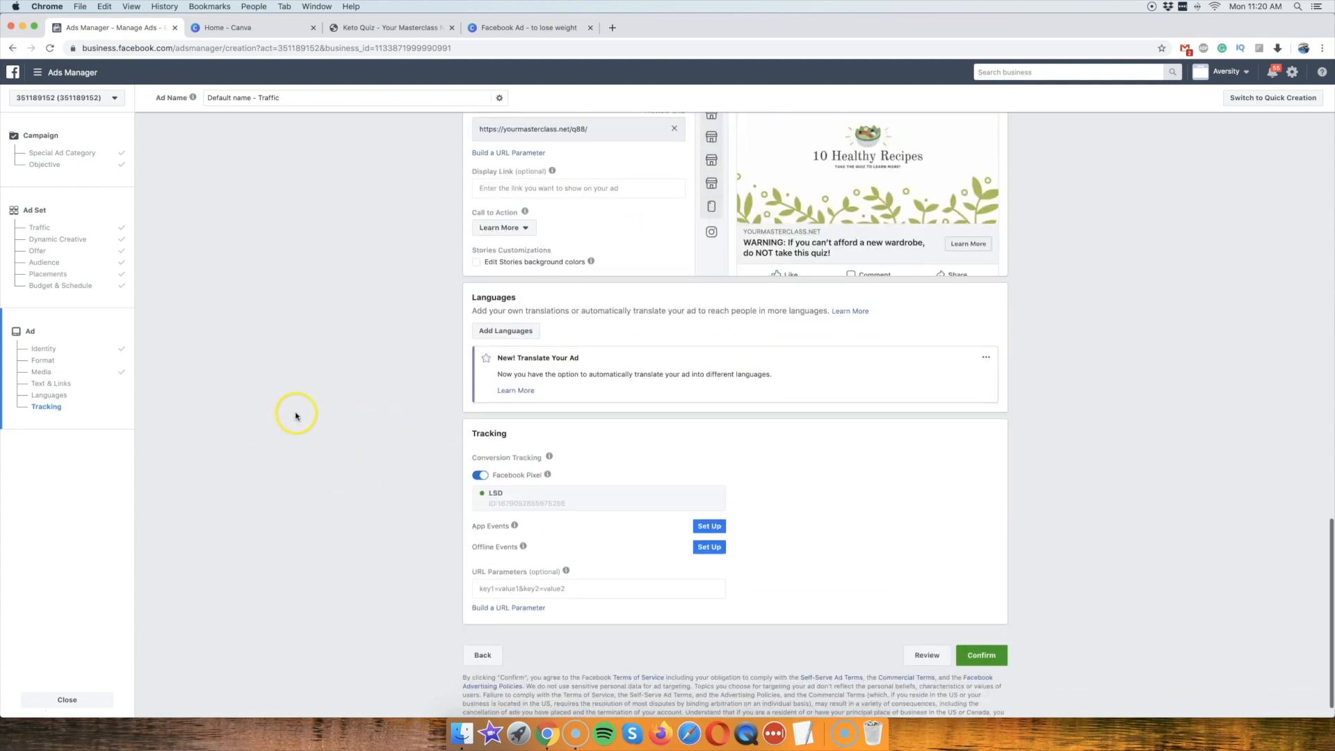
Check the keto quiz landing page once more and confirm the ad to submit the campaign.
{"action": "left_click", "coordinate": [372, 28]}
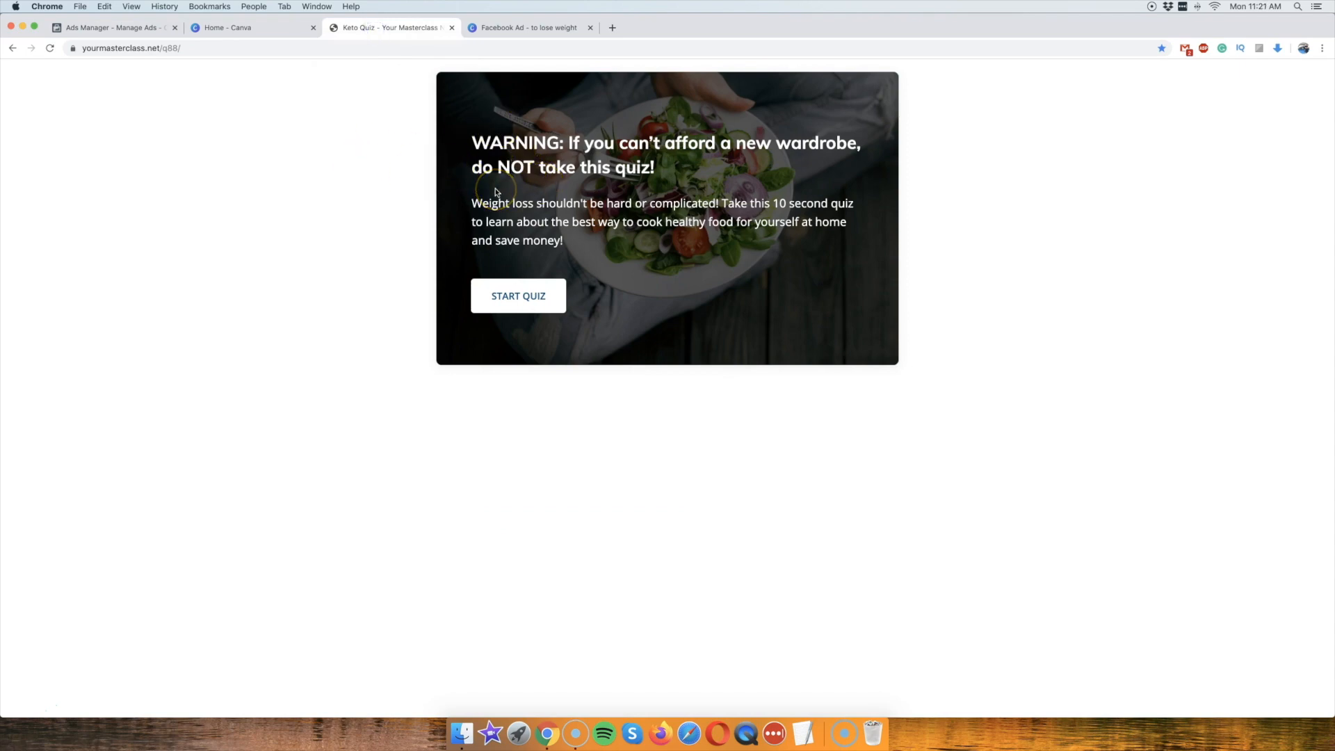
{"action": "left_click", "coordinate": [119, 29]}
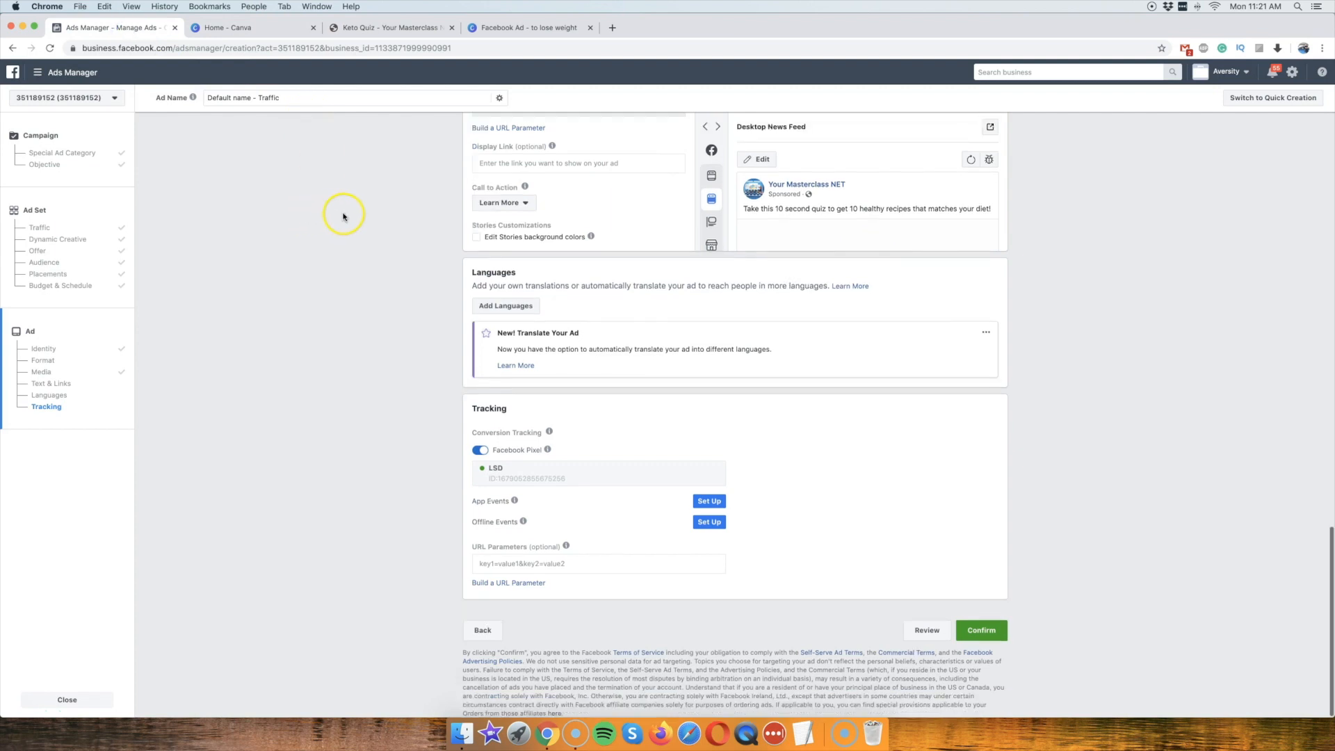
{"action": "left_click", "coordinate": [991, 632]}
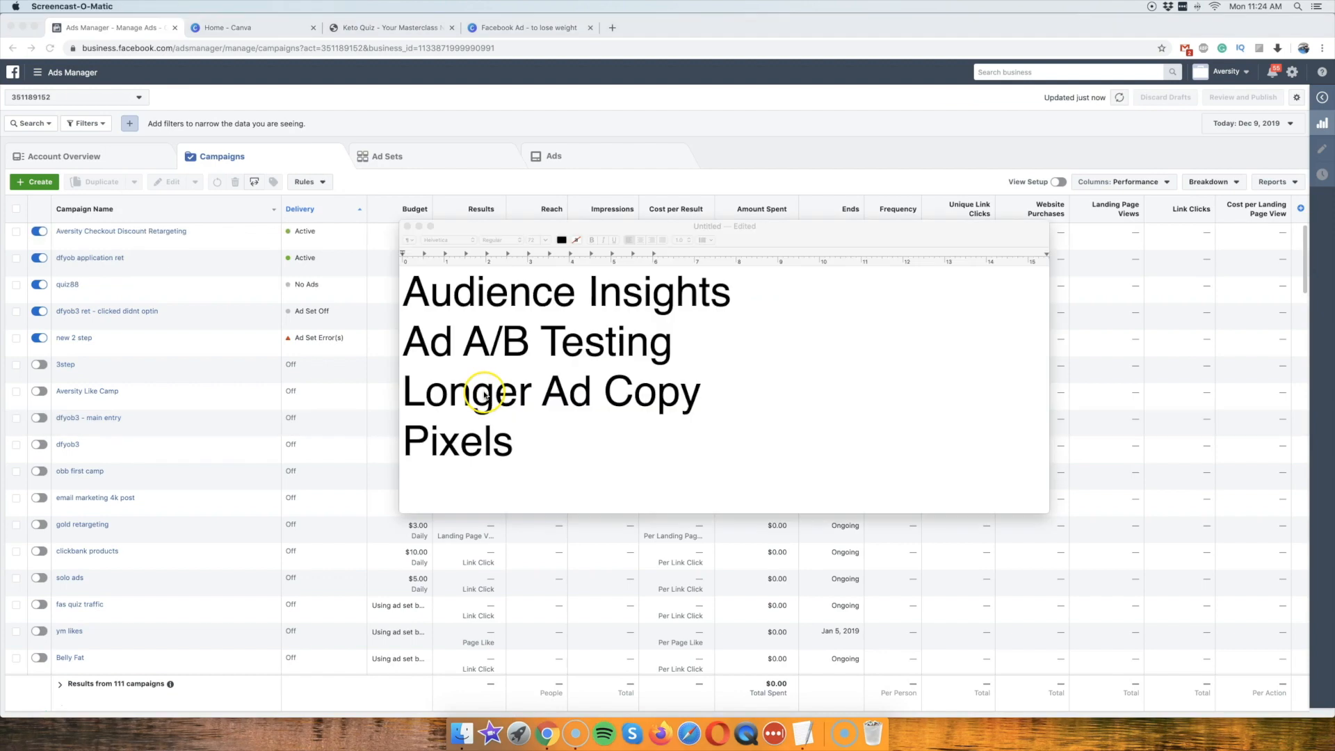
Move the TextEdit notes window toward the campaign names and highlight its topics from Audience Insights to Pixels.
{"action": "left_click", "coordinate": [476, 312]}
{"action": "left_click_drag", "start_coordinate": [531, 232], "coordinate": [306, 208]}
{"action": "left_click_drag", "start_coordinate": [509, 269], "coordinate": [106, 233]}
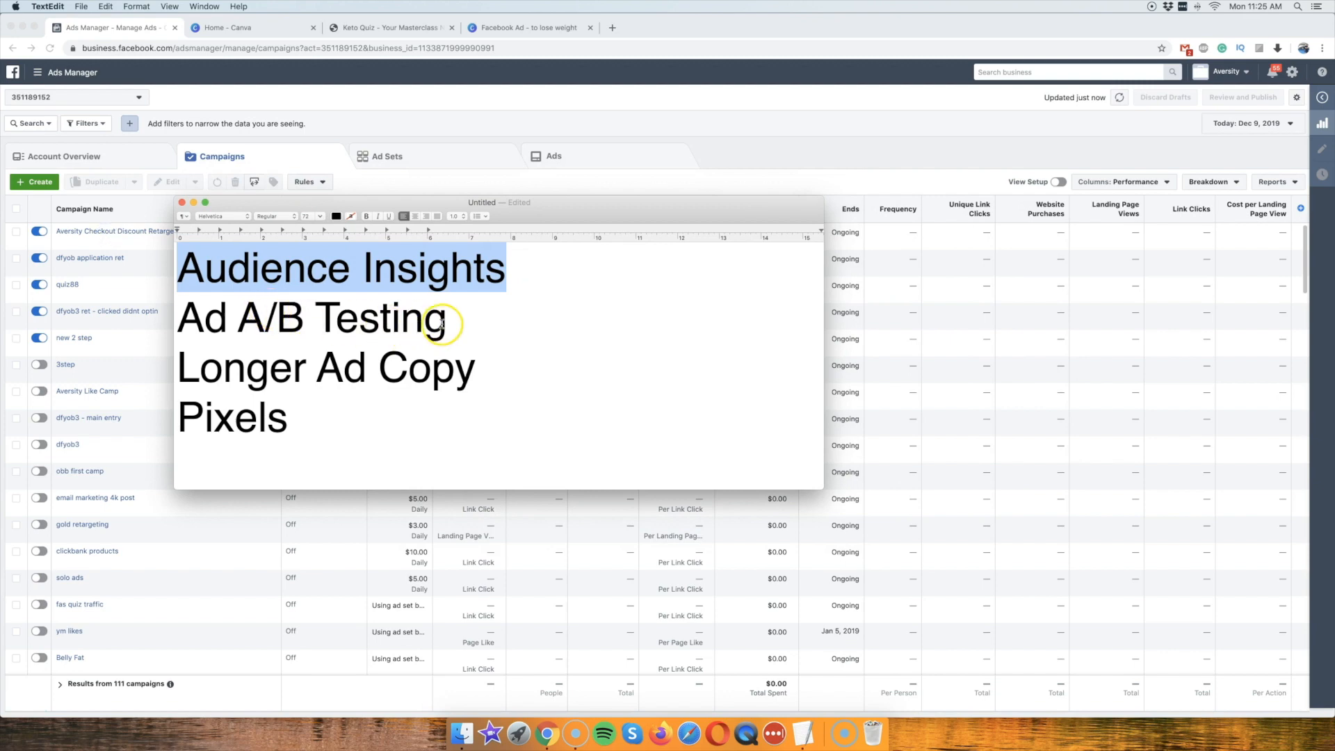
{"action": "left_click_drag", "start_coordinate": [536, 349], "coordinate": [158, 202]}
{"action": "left_click_drag", "start_coordinate": [379, 420], "coordinate": [165, 243]}
{"action": "left_click", "coordinate": [338, 401]}
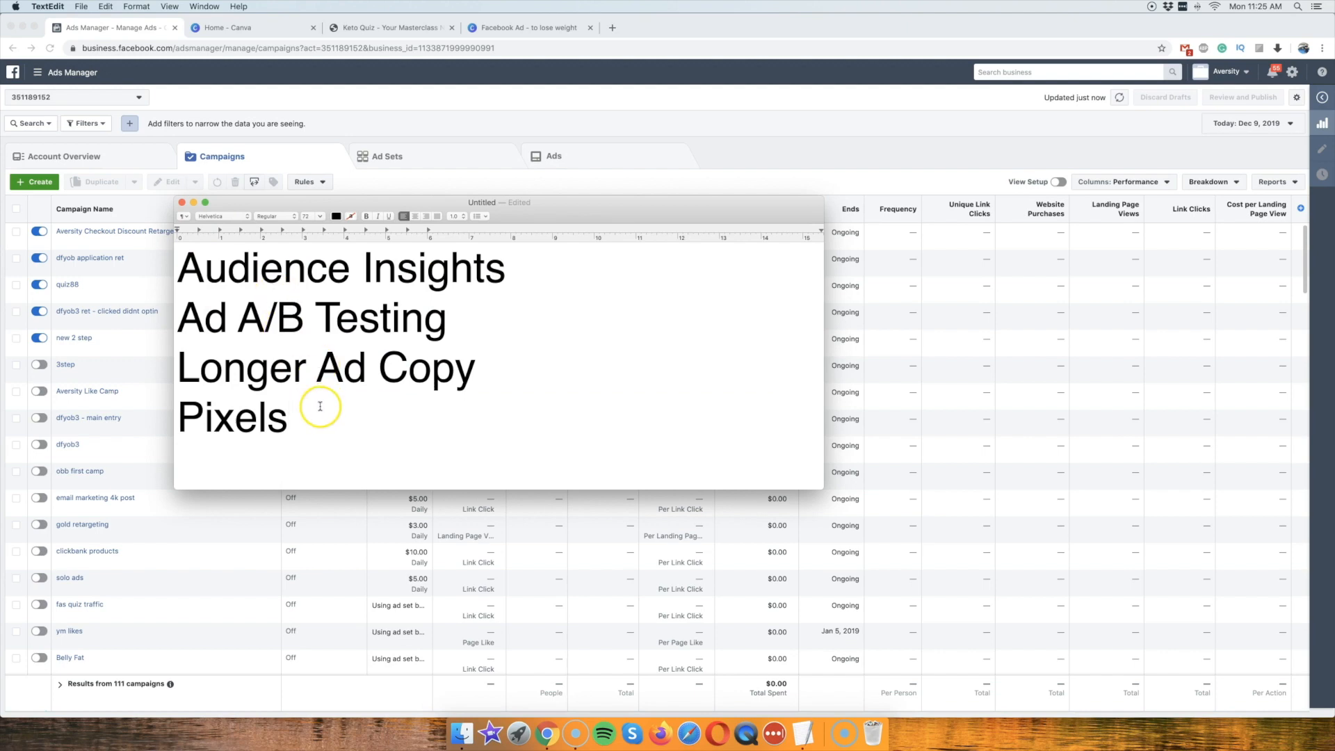
{"action": "left_click_drag", "start_coordinate": [320, 402], "coordinate": [148, 213]}
{"action": "left_click", "coordinate": [318, 372]}
Highlight the Audience Insights line and the Ad A/B Testing line in the notes, one after the other.
{"action": "left_click_drag", "start_coordinate": [180, 265], "coordinate": [545, 274]}
{"action": "left_click", "coordinate": [350, 411]}
{"action": "left_click_drag", "start_coordinate": [183, 265], "coordinate": [611, 271]}
{"action": "left_click", "coordinate": [528, 271]}
{"action": "left_click_drag", "start_coordinate": [528, 271], "coordinate": [187, 260]}
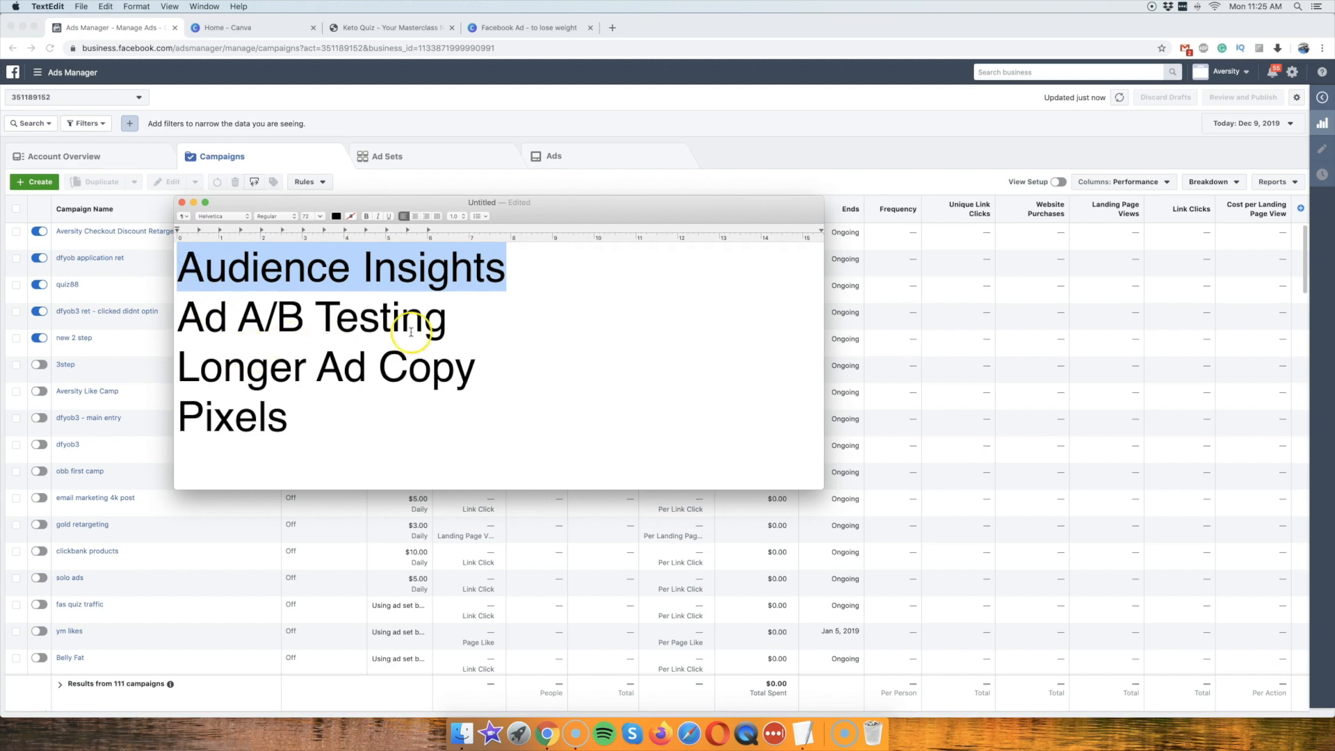
{"action": "left_click_drag", "start_coordinate": [483, 306], "coordinate": [90, 306]}
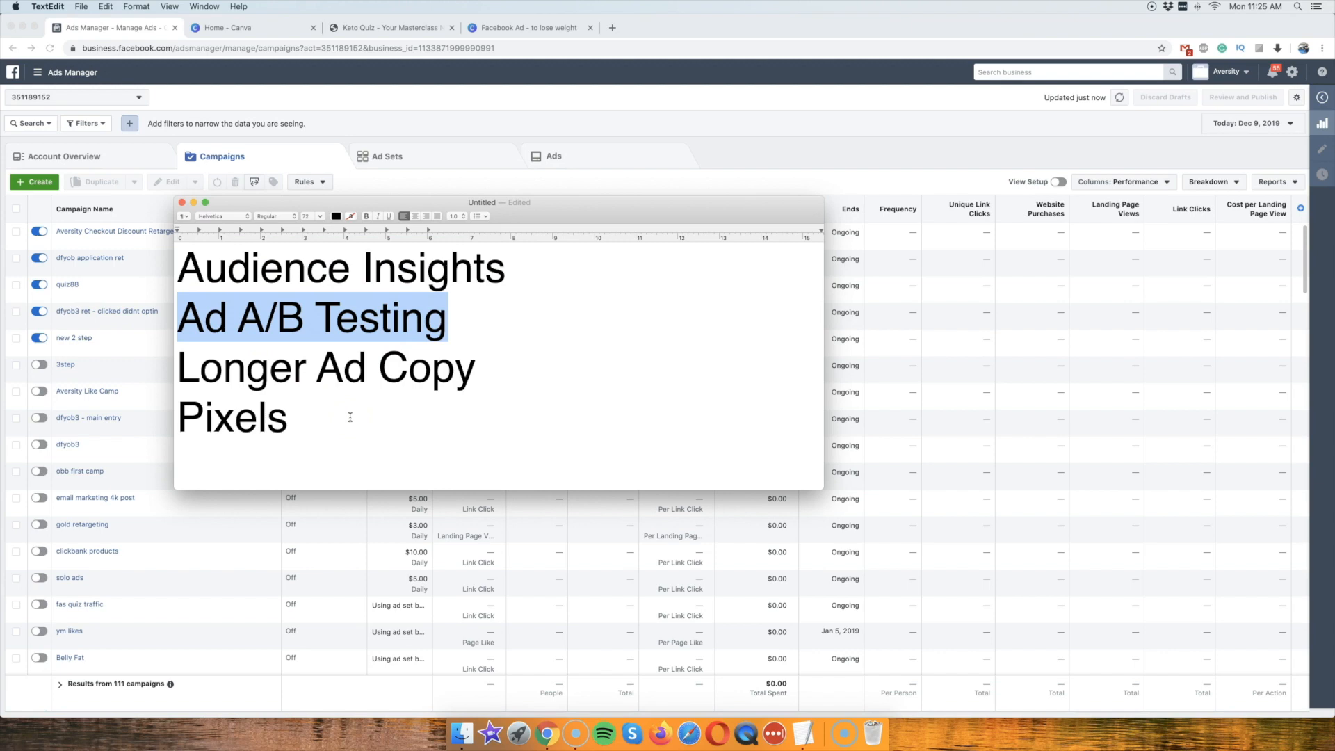
Switch to Ads Manager, view the quiz88 campaign's ad sets, and return to the full campaign list with the selection cleared.
{"action": "left_click", "coordinate": [119, 259]}
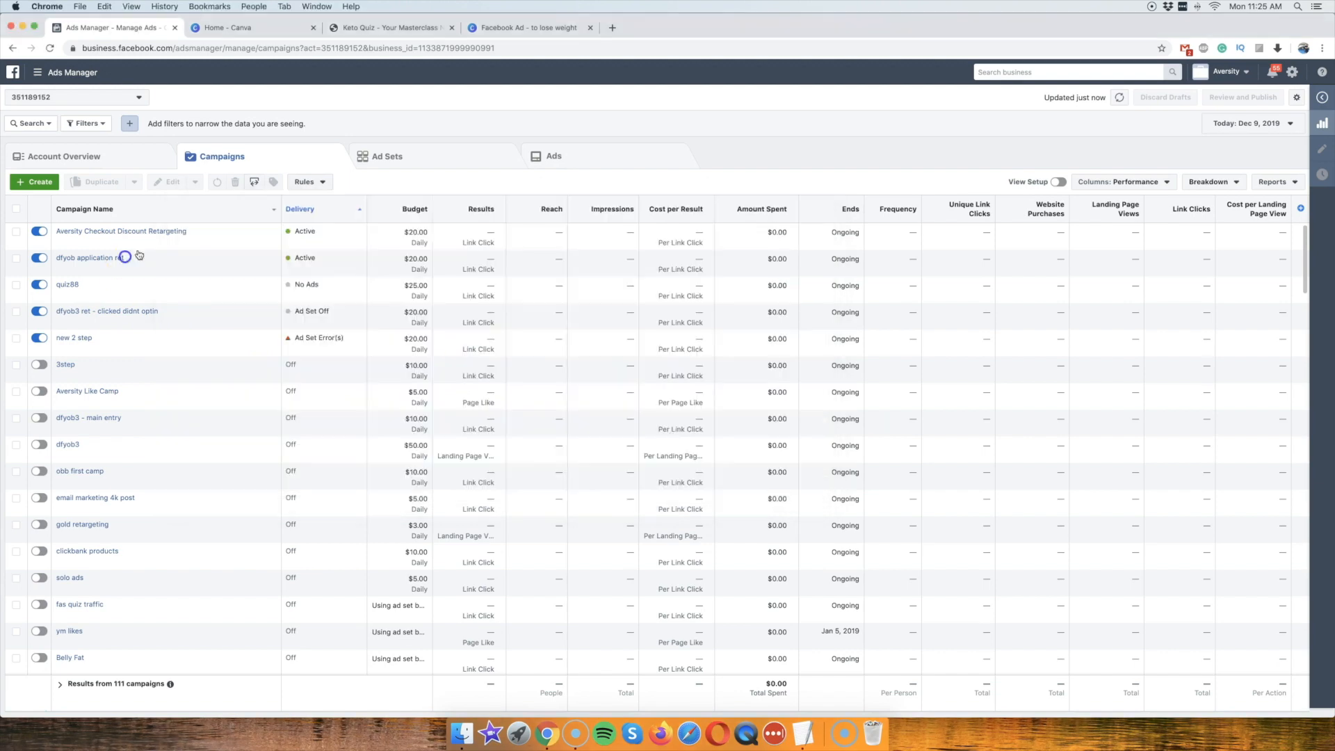
{"action": "left_click", "coordinate": [70, 285]}
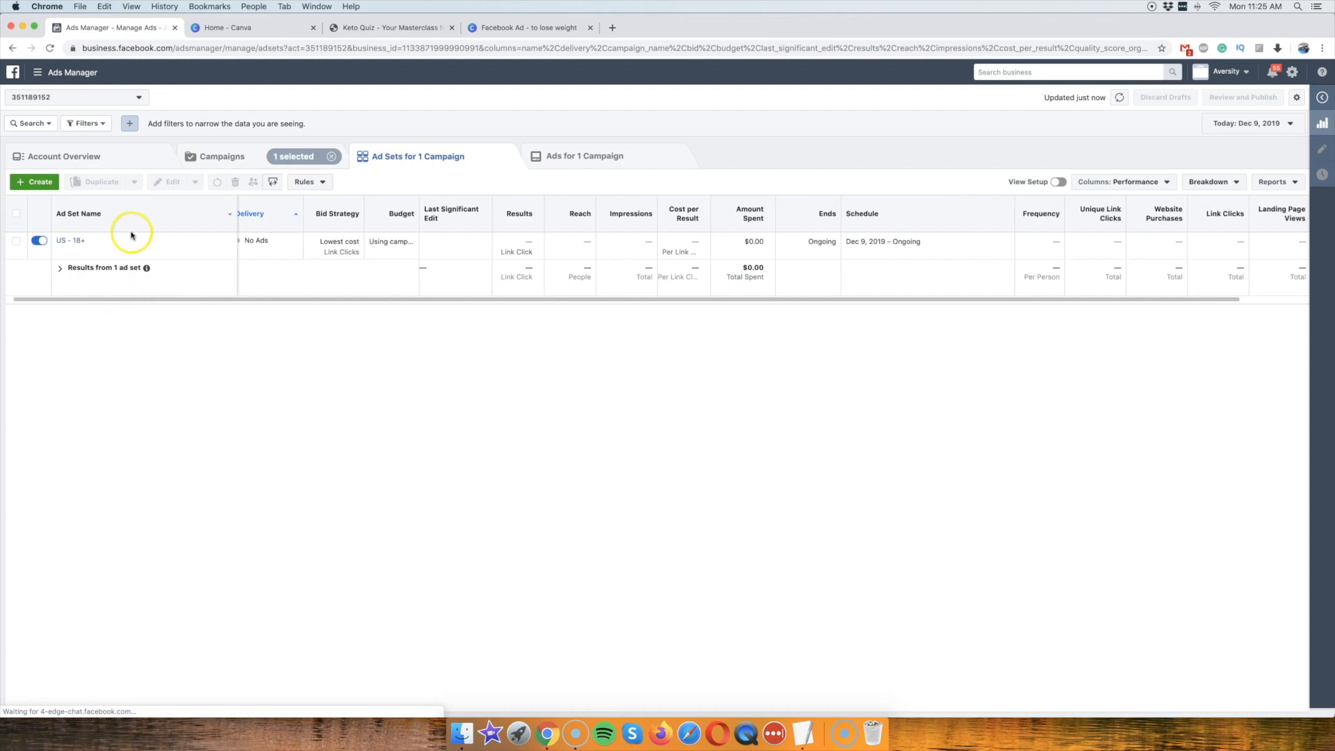
{"action": "mouse_move", "coordinate": [93, 250]}
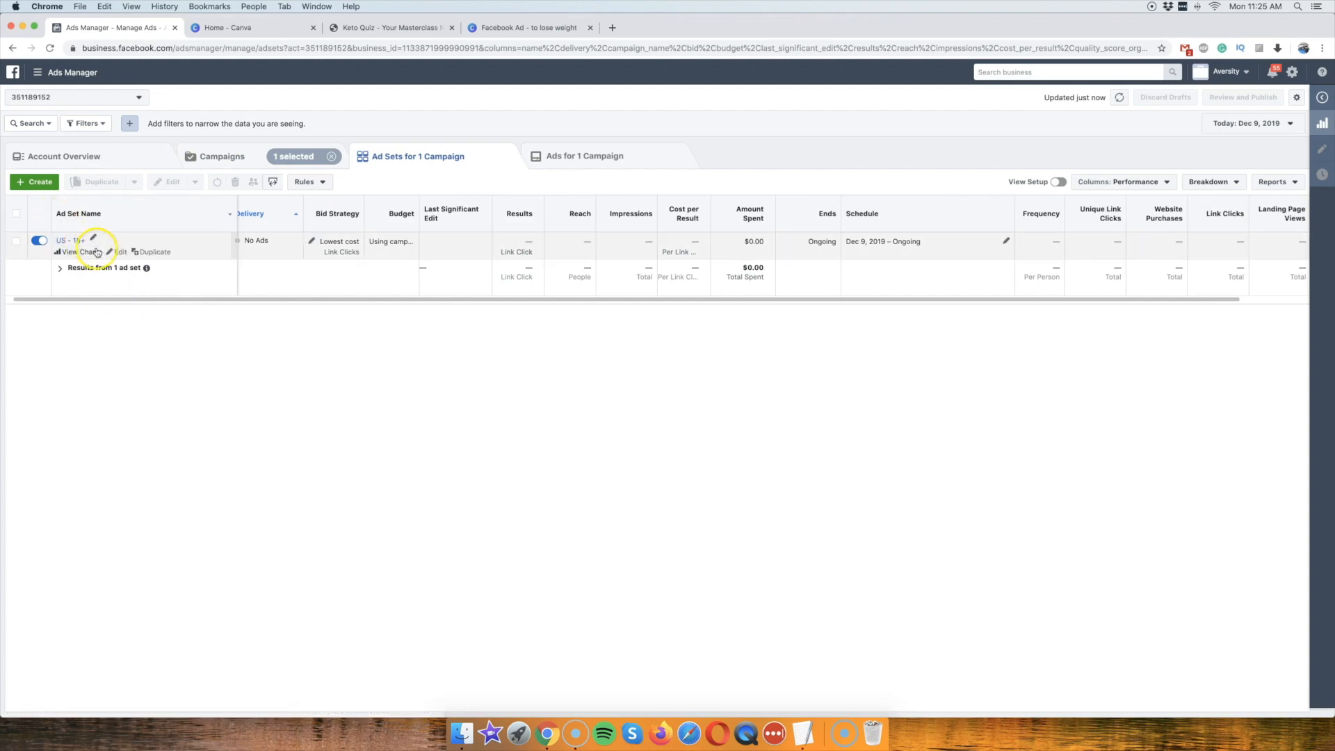
{"action": "left_click", "coordinate": [238, 157]}
{"action": "left_click", "coordinate": [332, 157]}
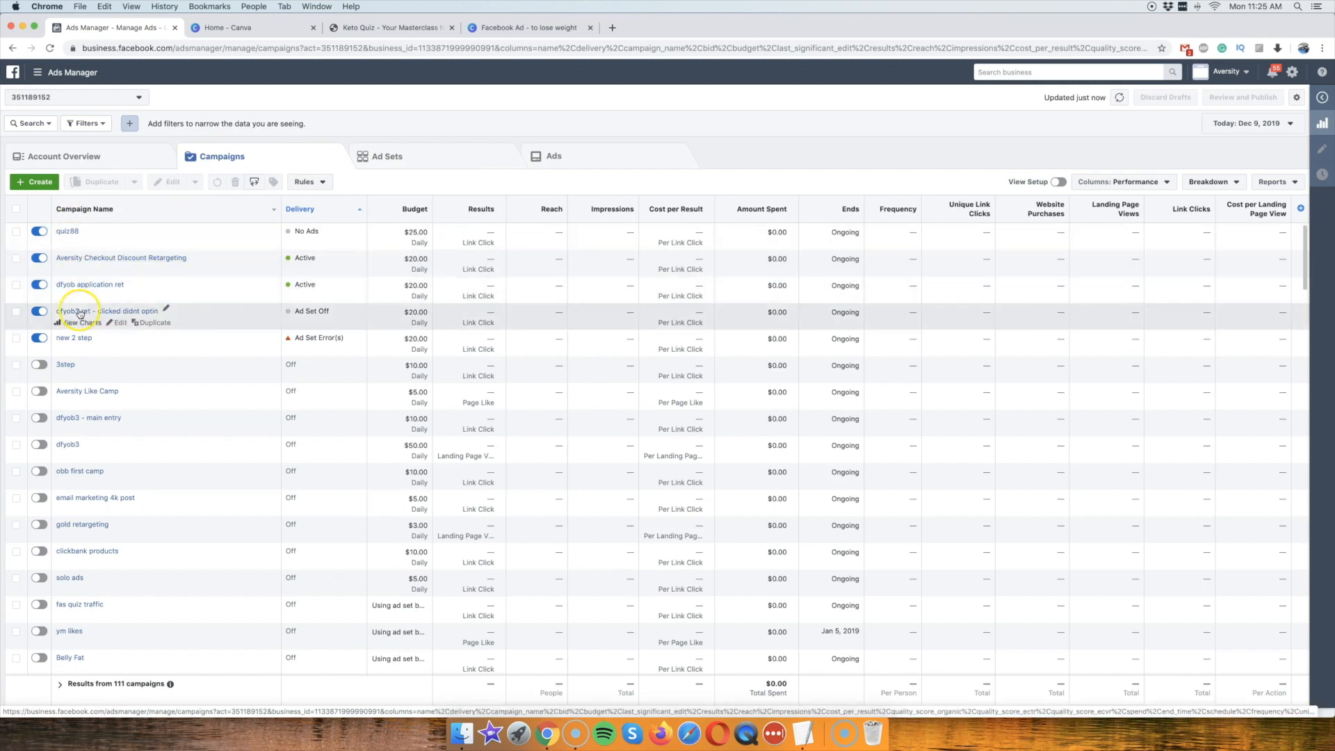
Switch back to the TextEdit notes and highlight the Longer Ad Copy and Pixels lines in turn.
{"action": "left_click", "coordinate": [798, 730]}
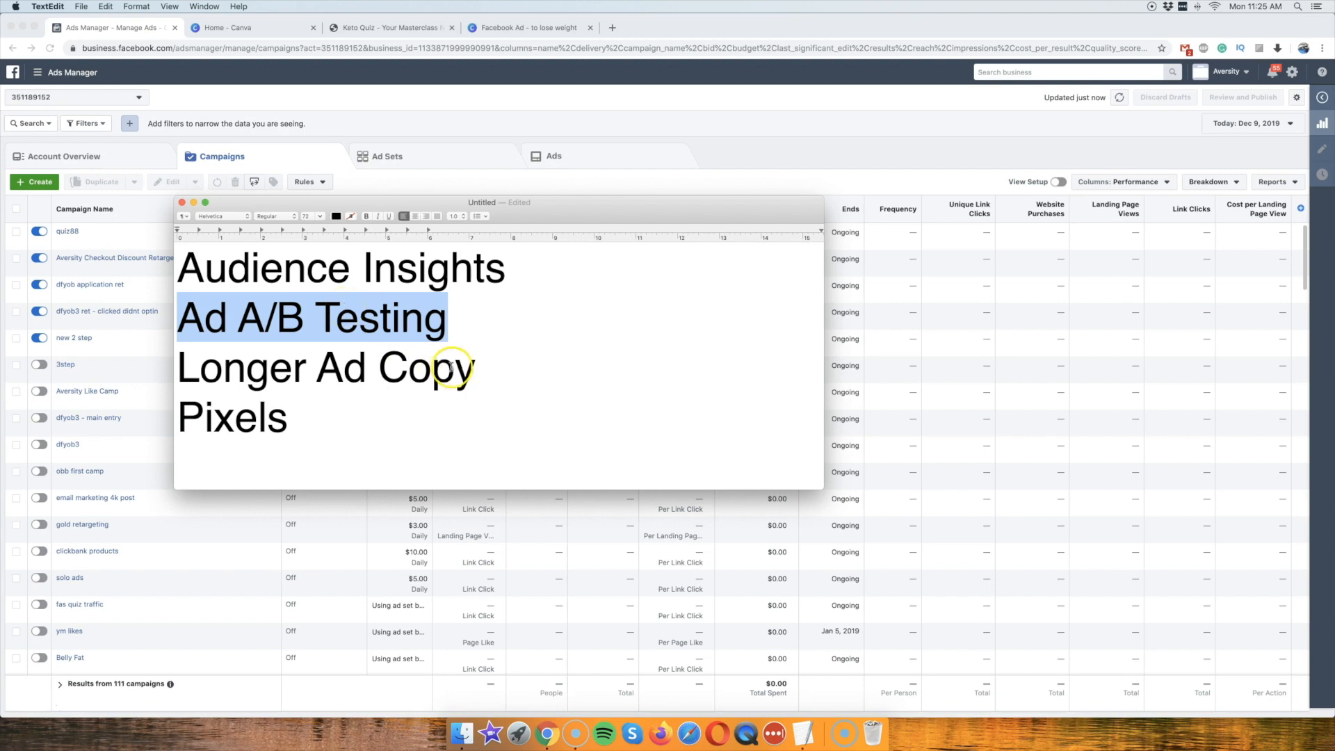
{"action": "left_click_drag", "start_coordinate": [494, 367], "coordinate": [164, 352]}
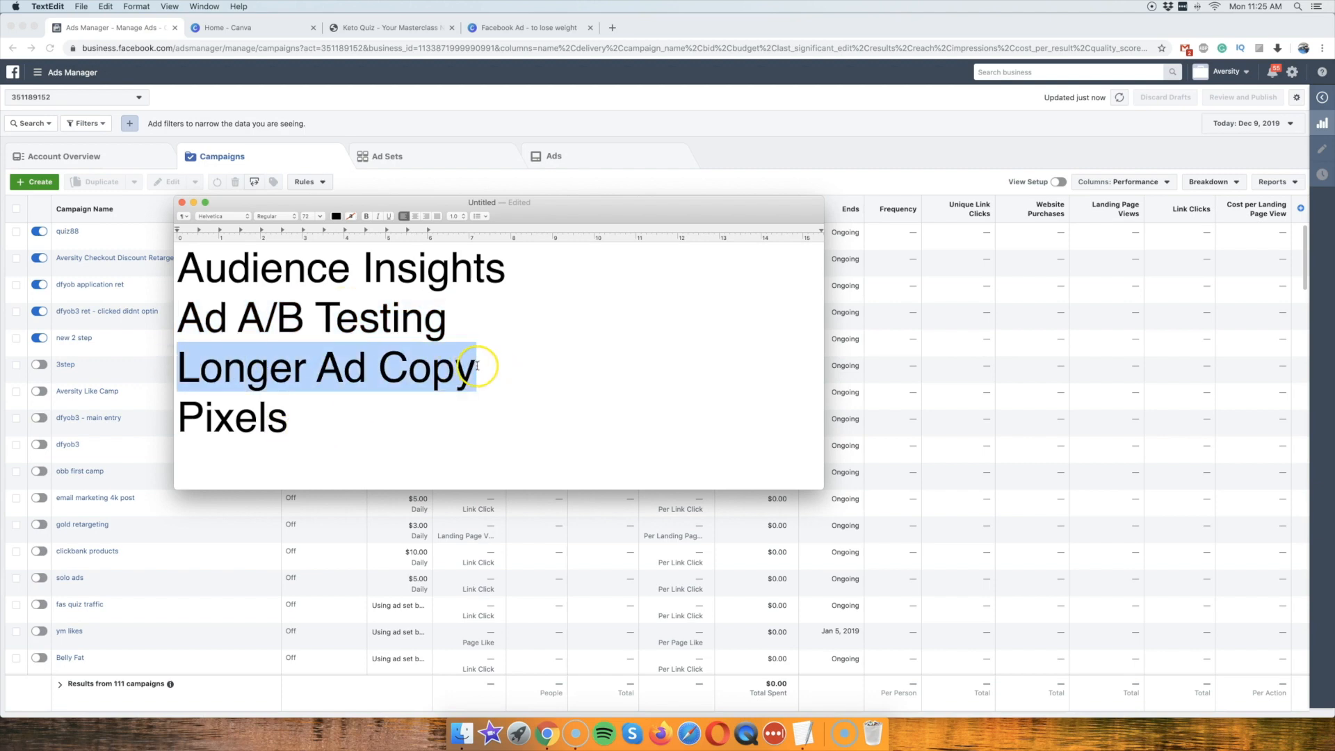
{"action": "double_click", "coordinate": [306, 416]}
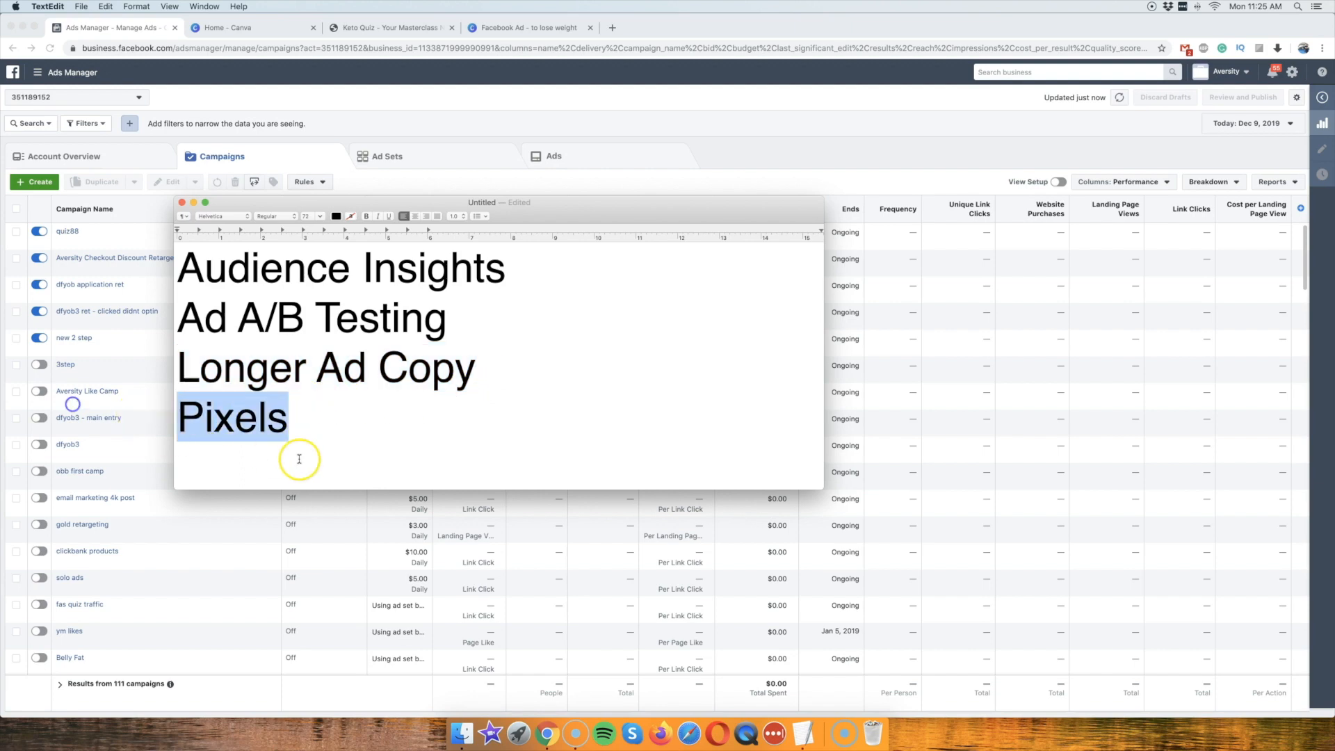